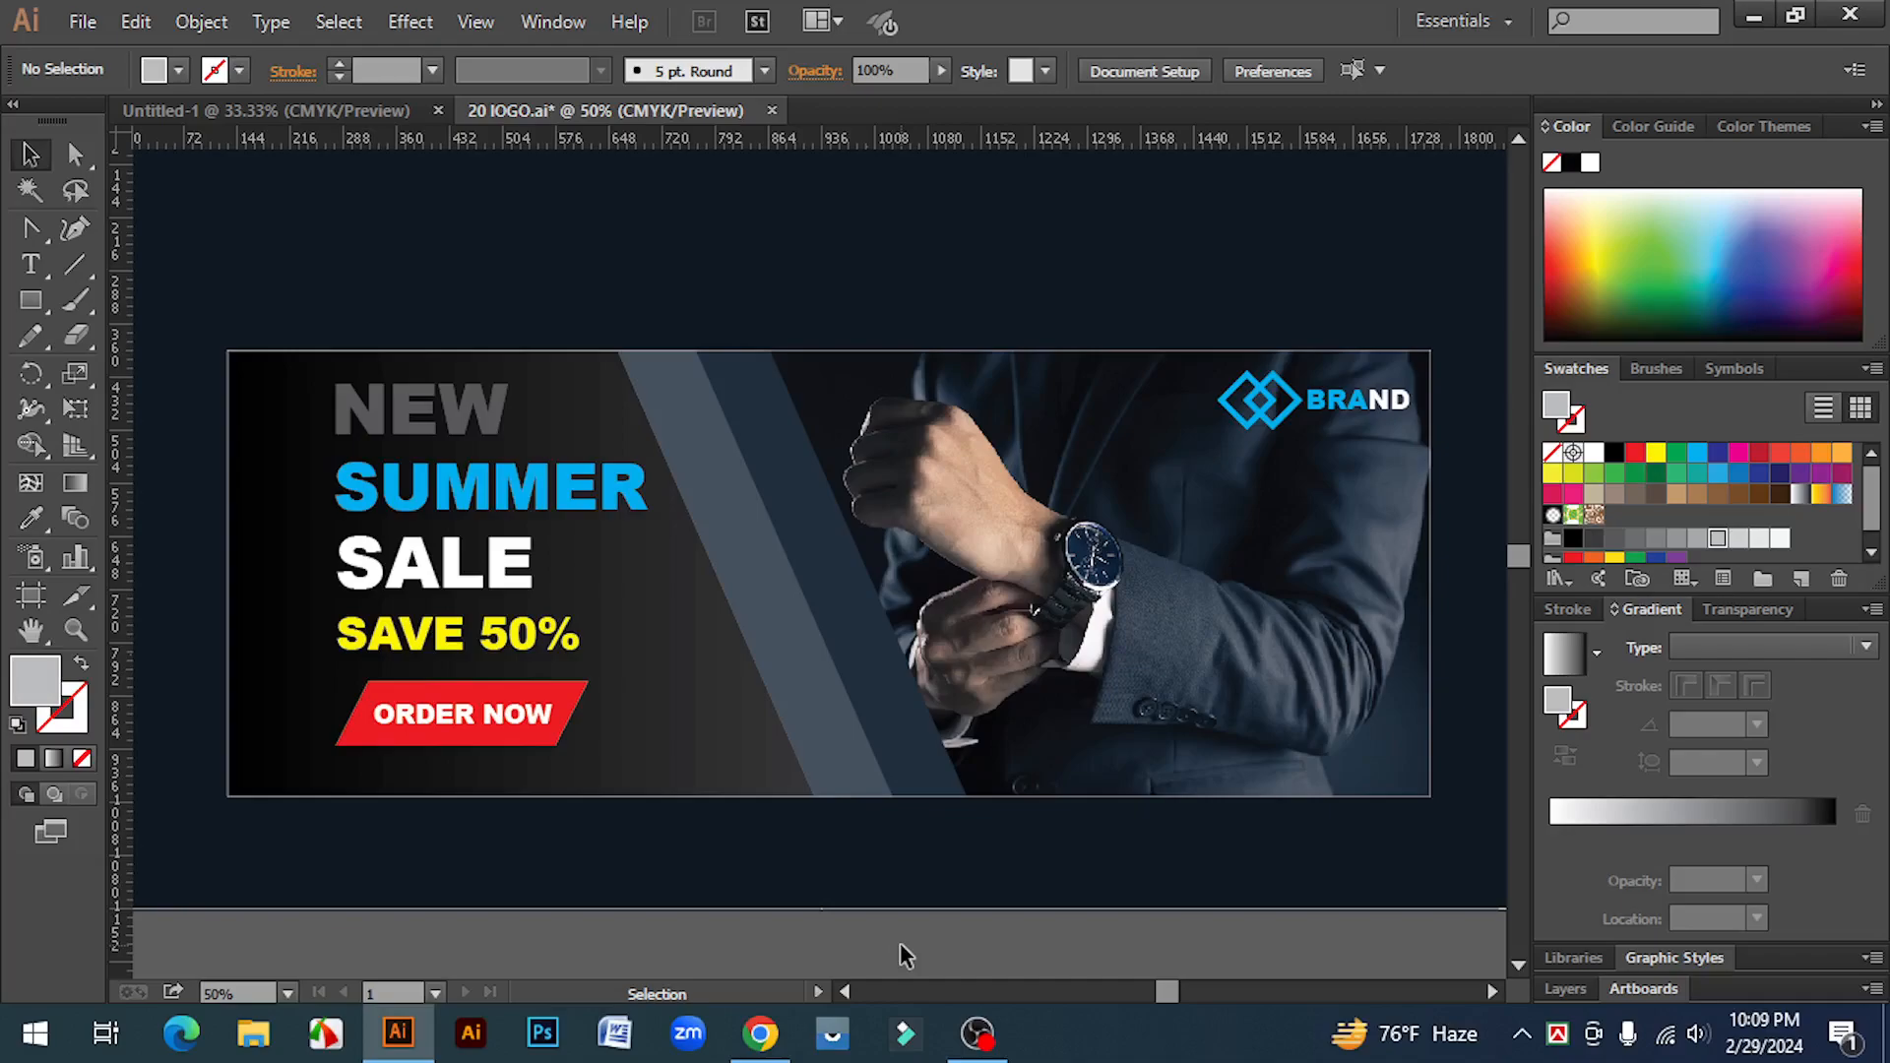
pyautogui.scroll(-1, 900, 945)
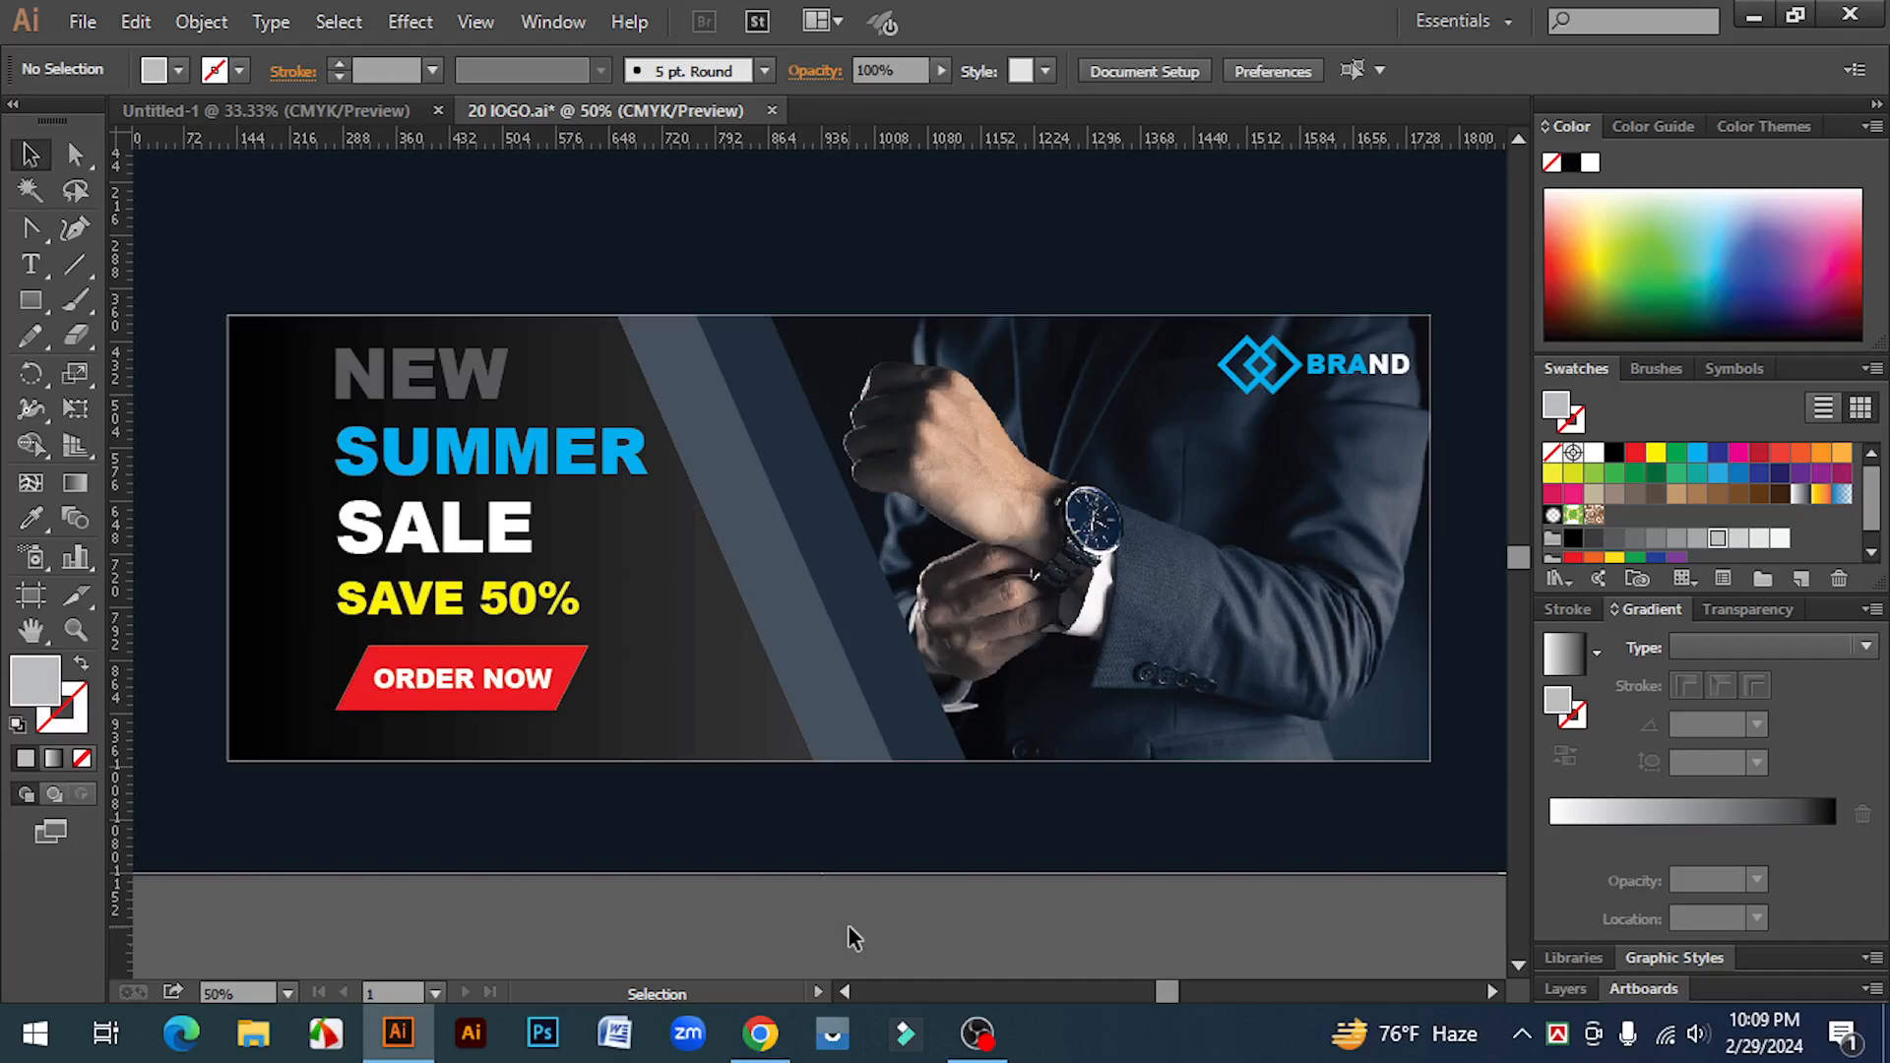
pyautogui.press('a')
pyautogui.hotkey('ctrl', '-')
pyautogui.press('v')
pyautogui.press('h')
pyautogui.hotkey('ctrl', '-')
pyautogui.moveTo(1084, 840); pyautogui.dragTo(790, 797)
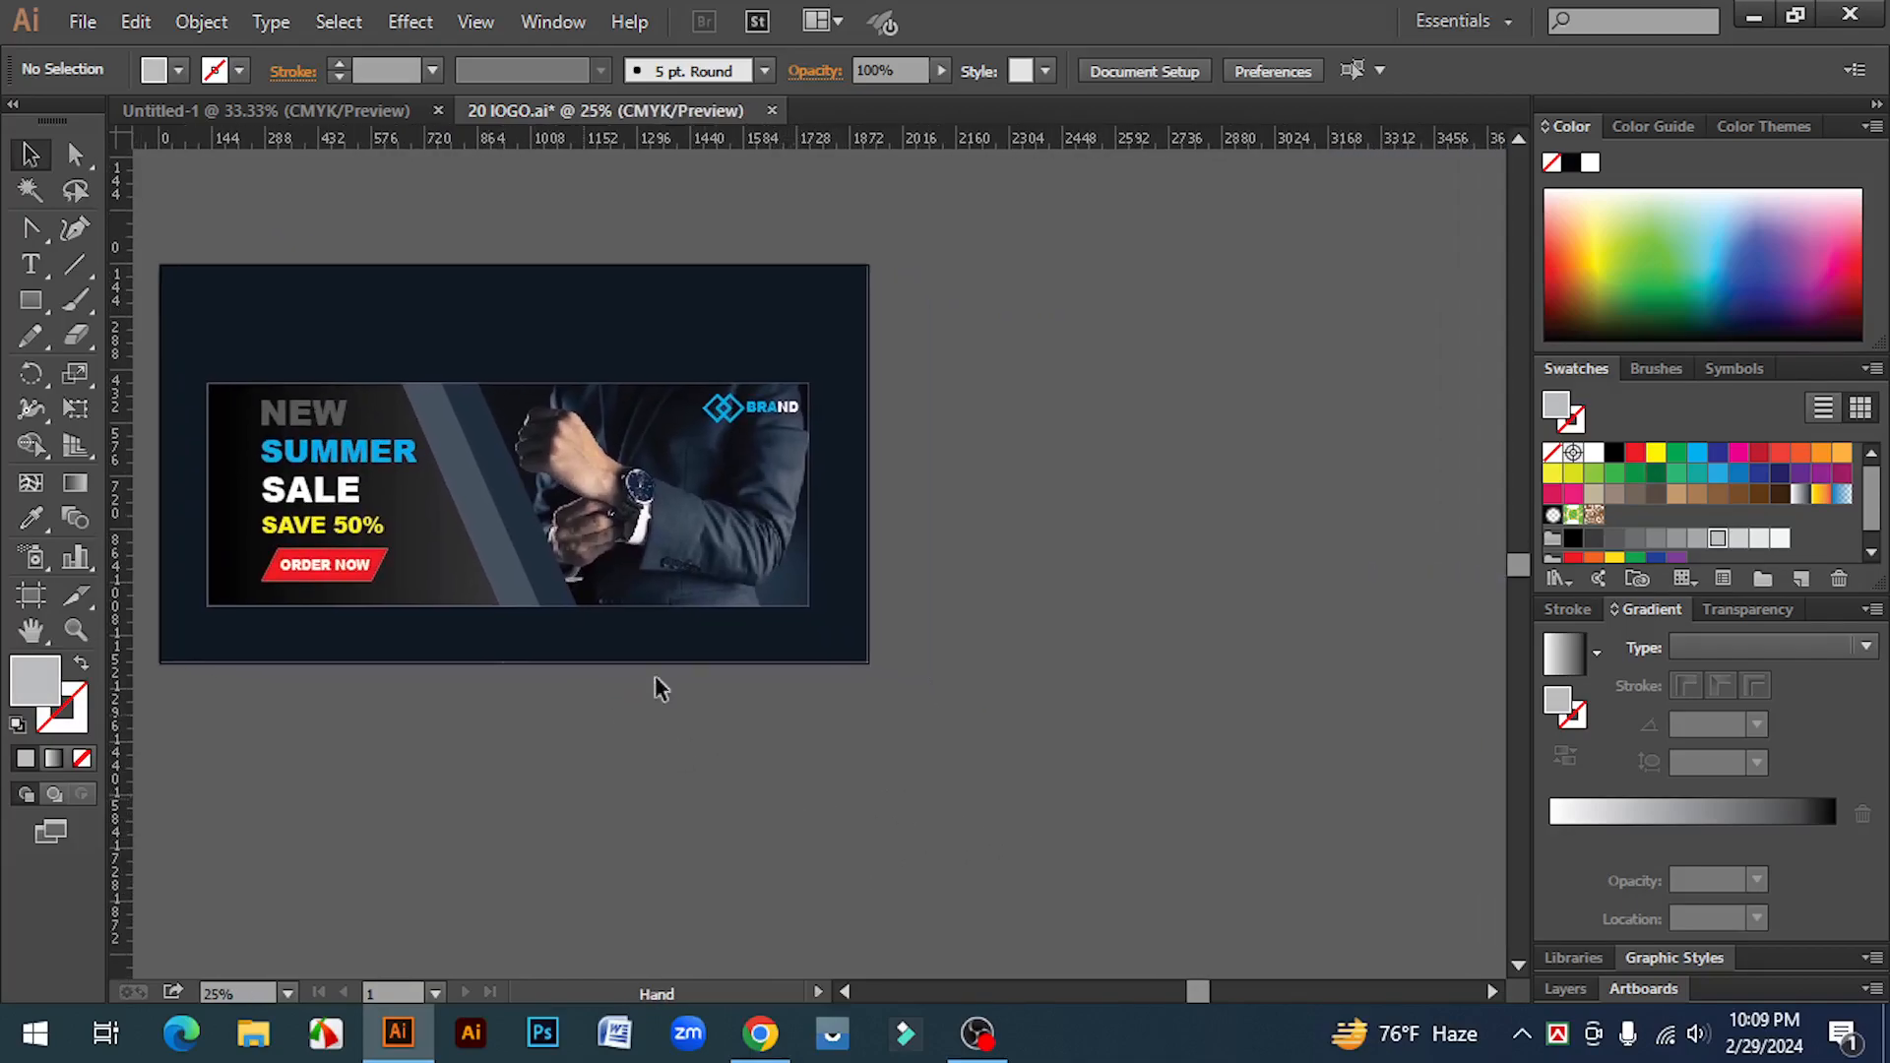
pyautogui.moveTo(1124, 643); pyautogui.dragTo(1095, 672)
pyautogui.press('v')
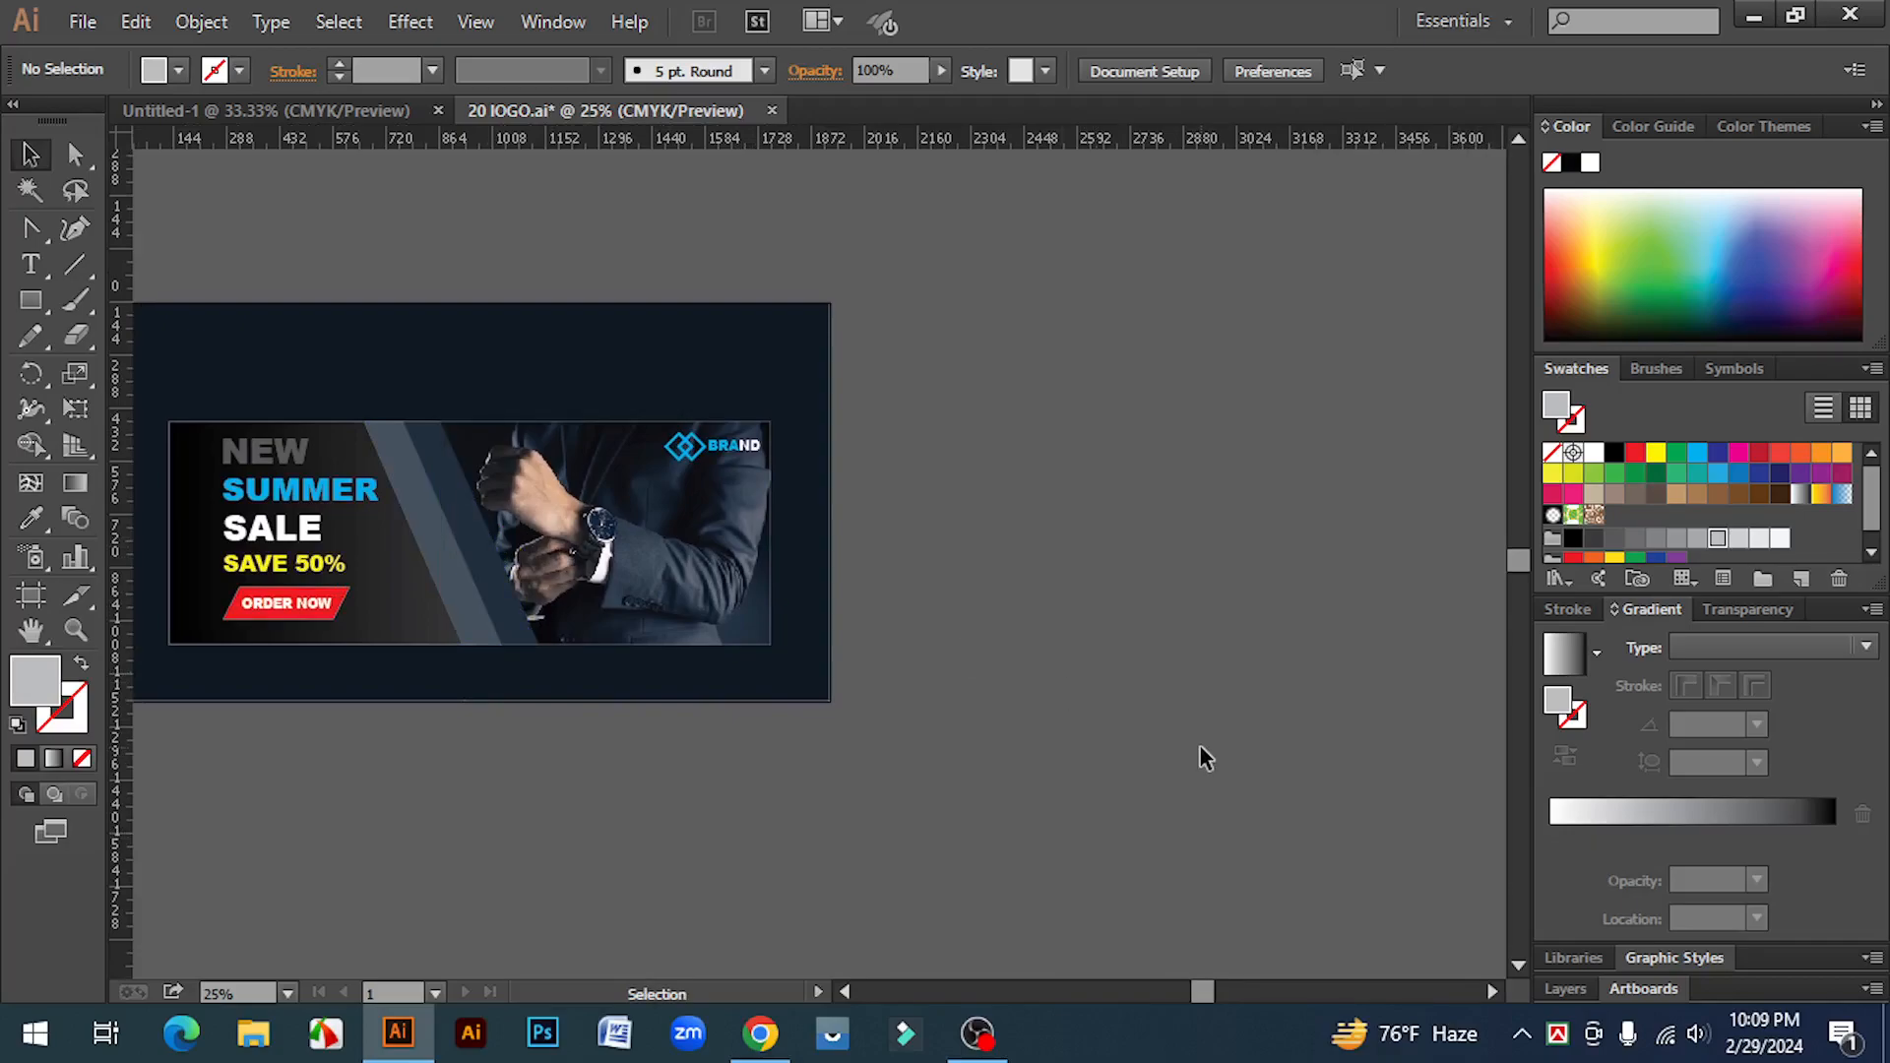
pyautogui.scroll(-3, 1205, 732)
# Step: Create a rectangle by entering its dimensions, with the width set to 851 px and a new height
pyautogui.click(30, 305)
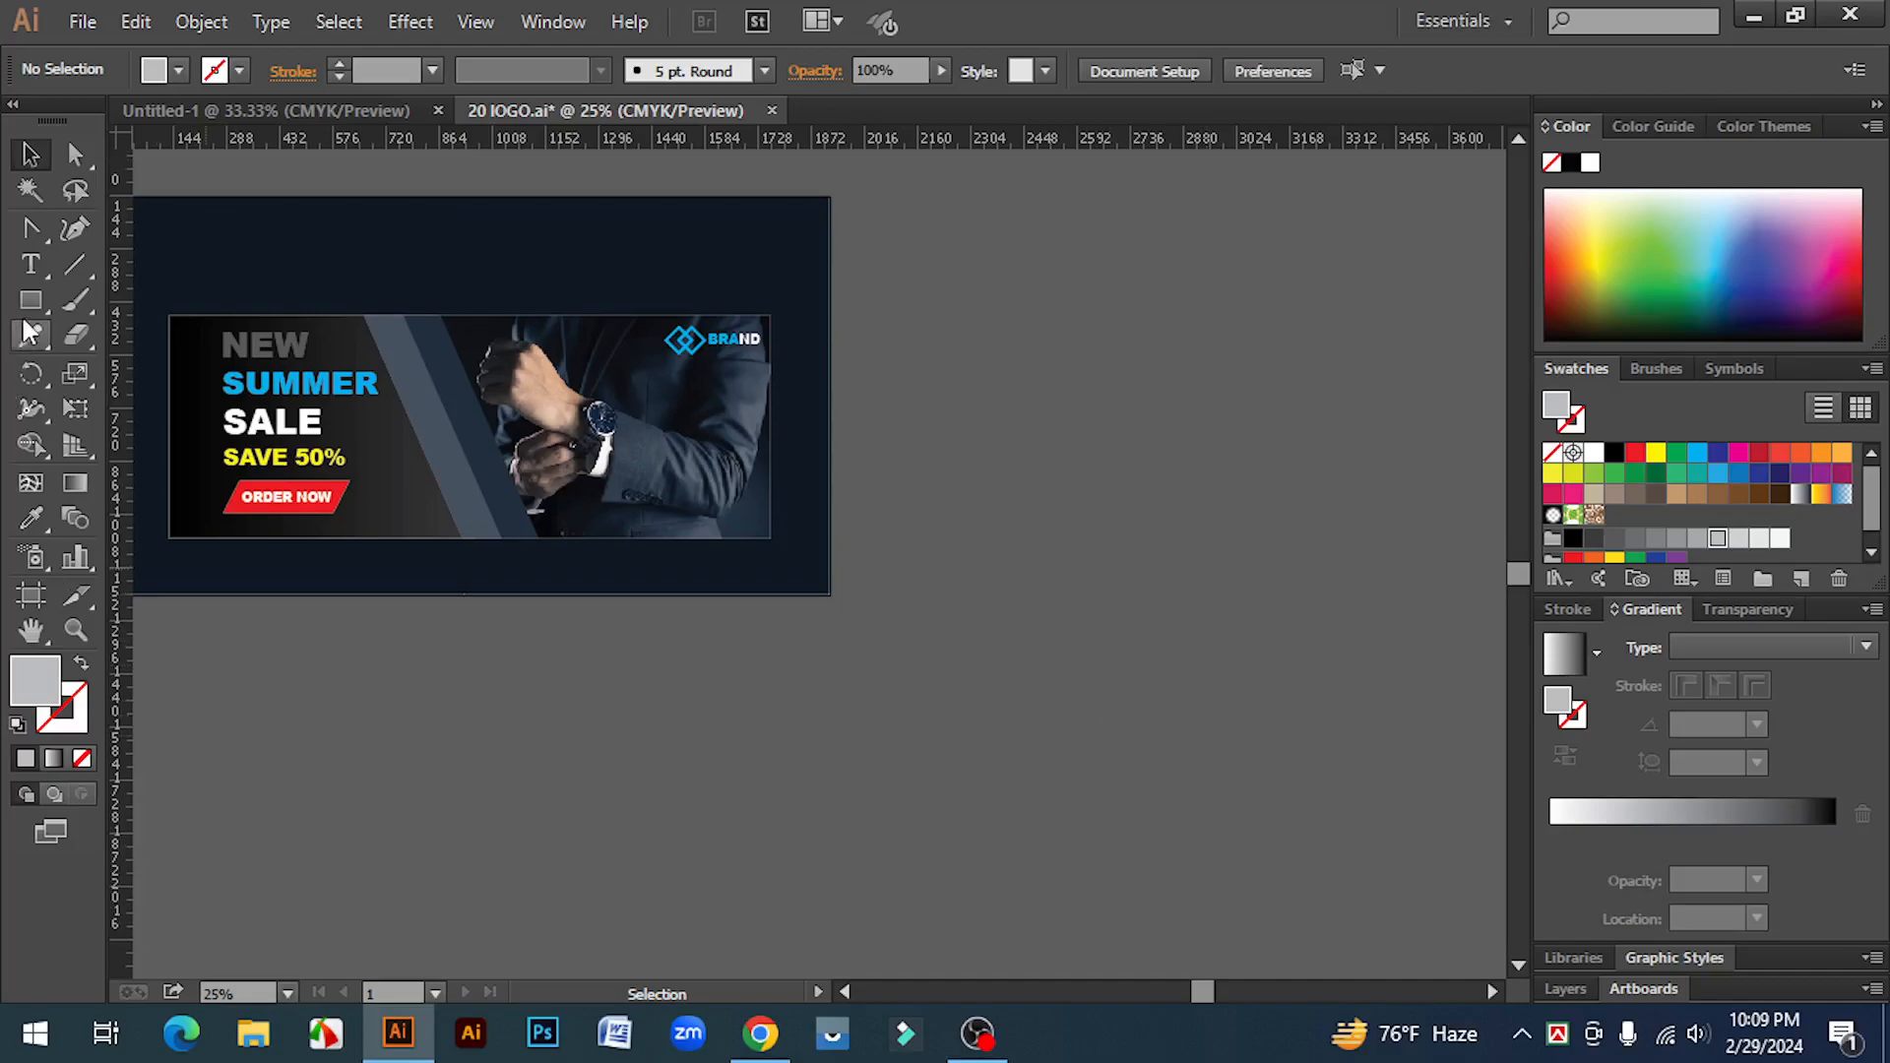
pyautogui.click(154, 297)
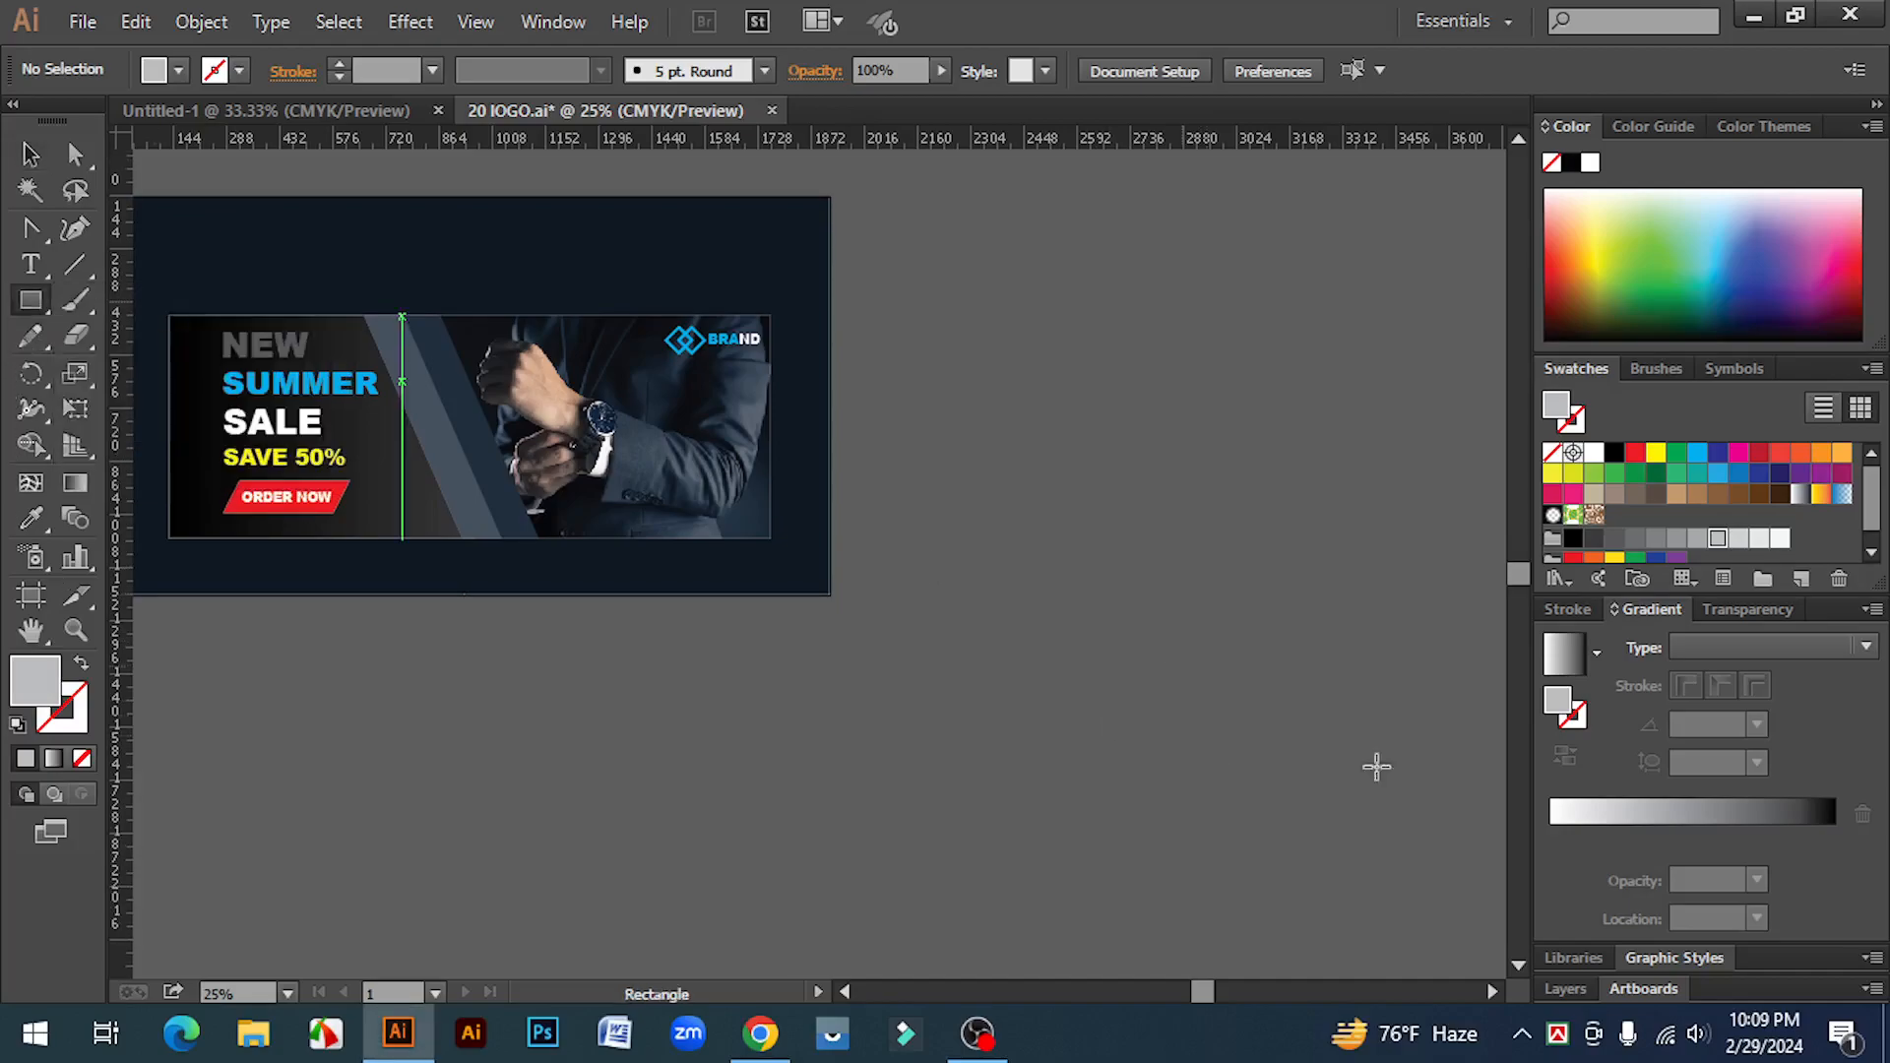
pyautogui.click(1109, 484)
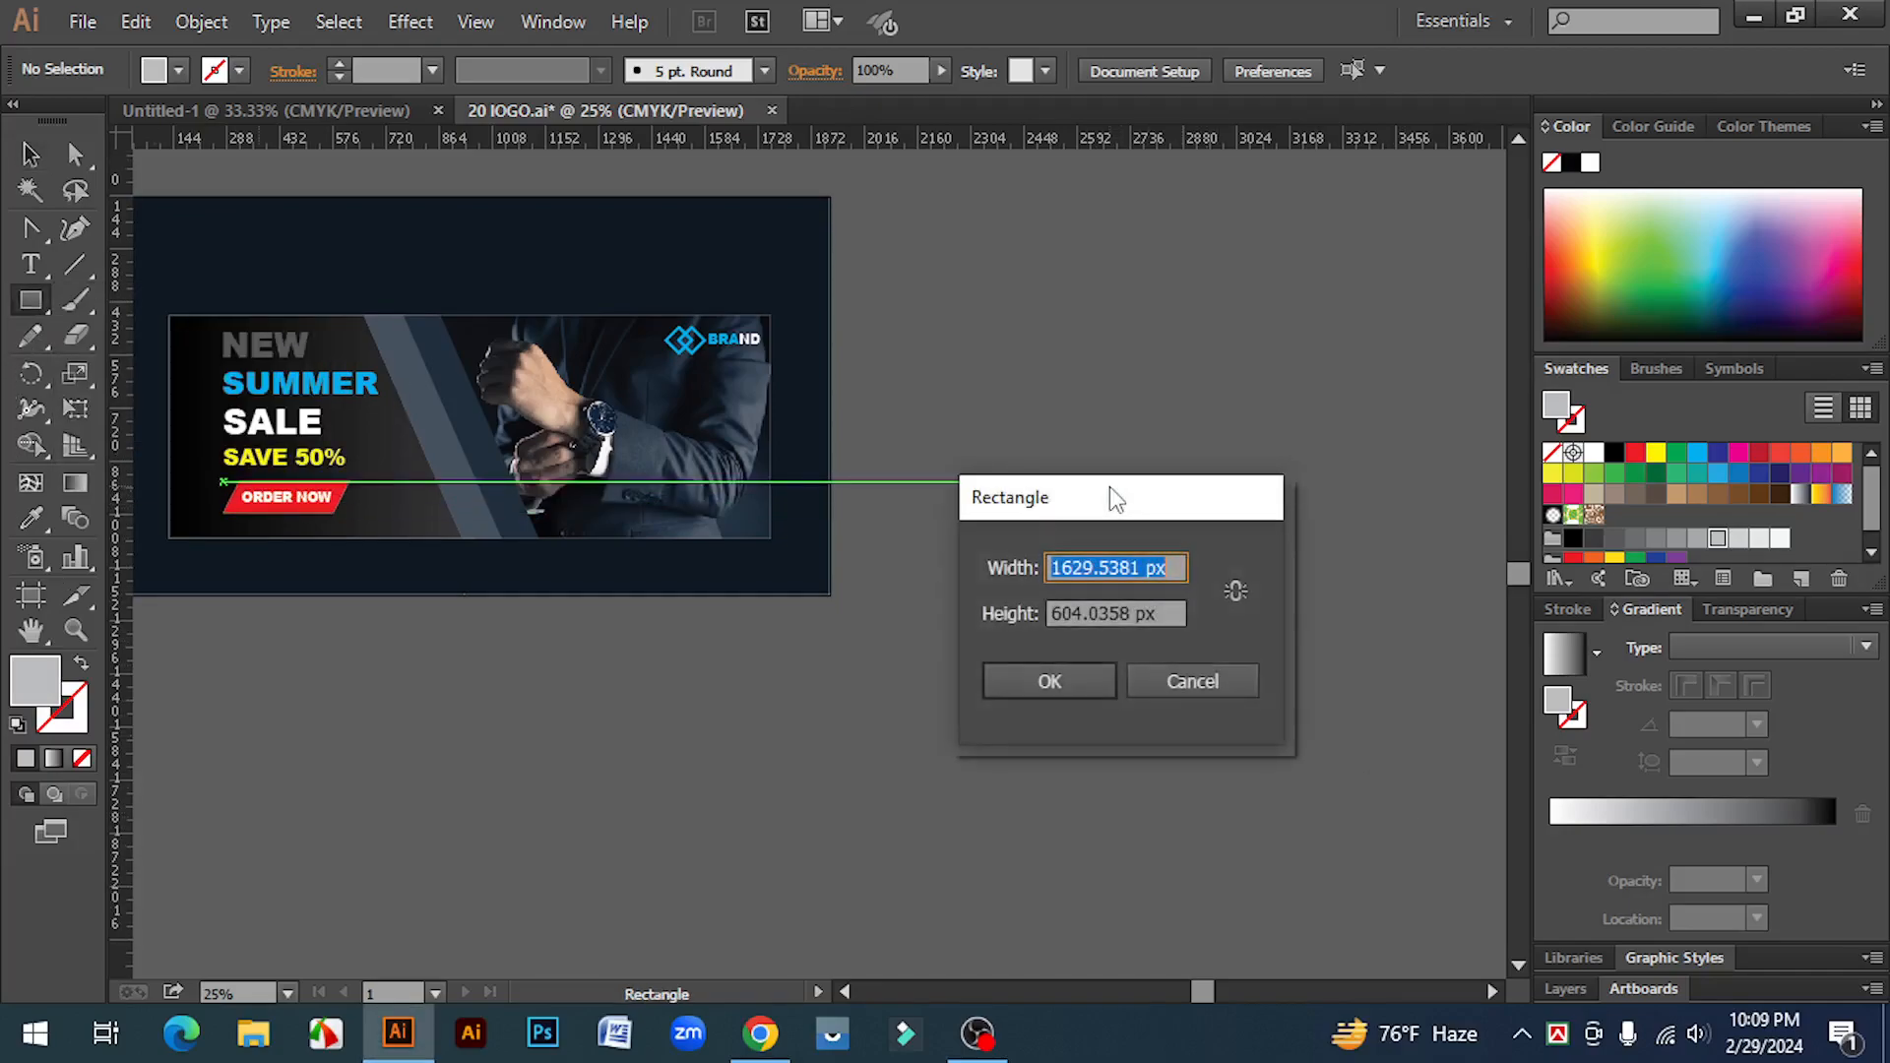
pyautogui.click(1140, 567)
pyautogui.moveTo(1143, 567); pyautogui.dragTo(1028, 557)
pyautogui.click(1139, 568)
pyautogui.moveTo(1140, 569); pyautogui.dragTo(989, 661)
pyautogui.moveTo(1140, 568); pyautogui.dragTo(1018, 567)
pyautogui.write('851')
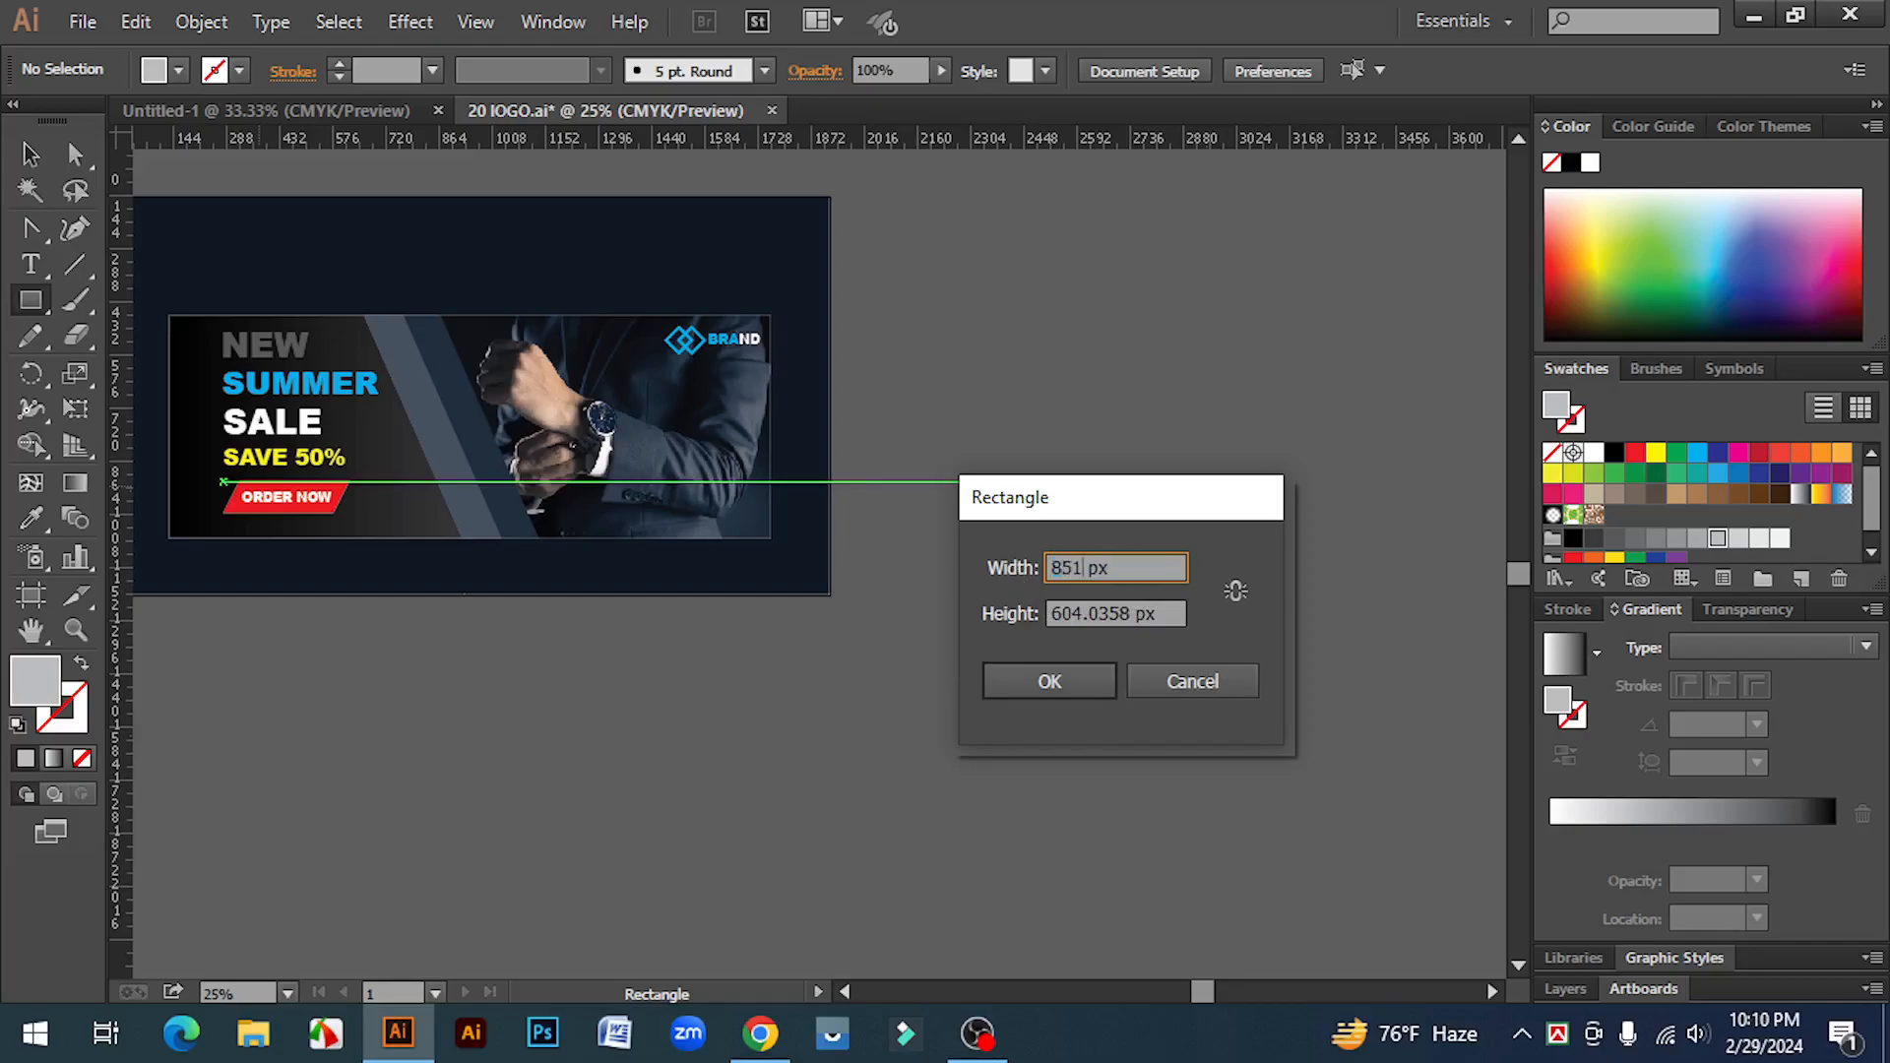
pyautogui.moveTo(1130, 617); pyautogui.dragTo(1016, 638)
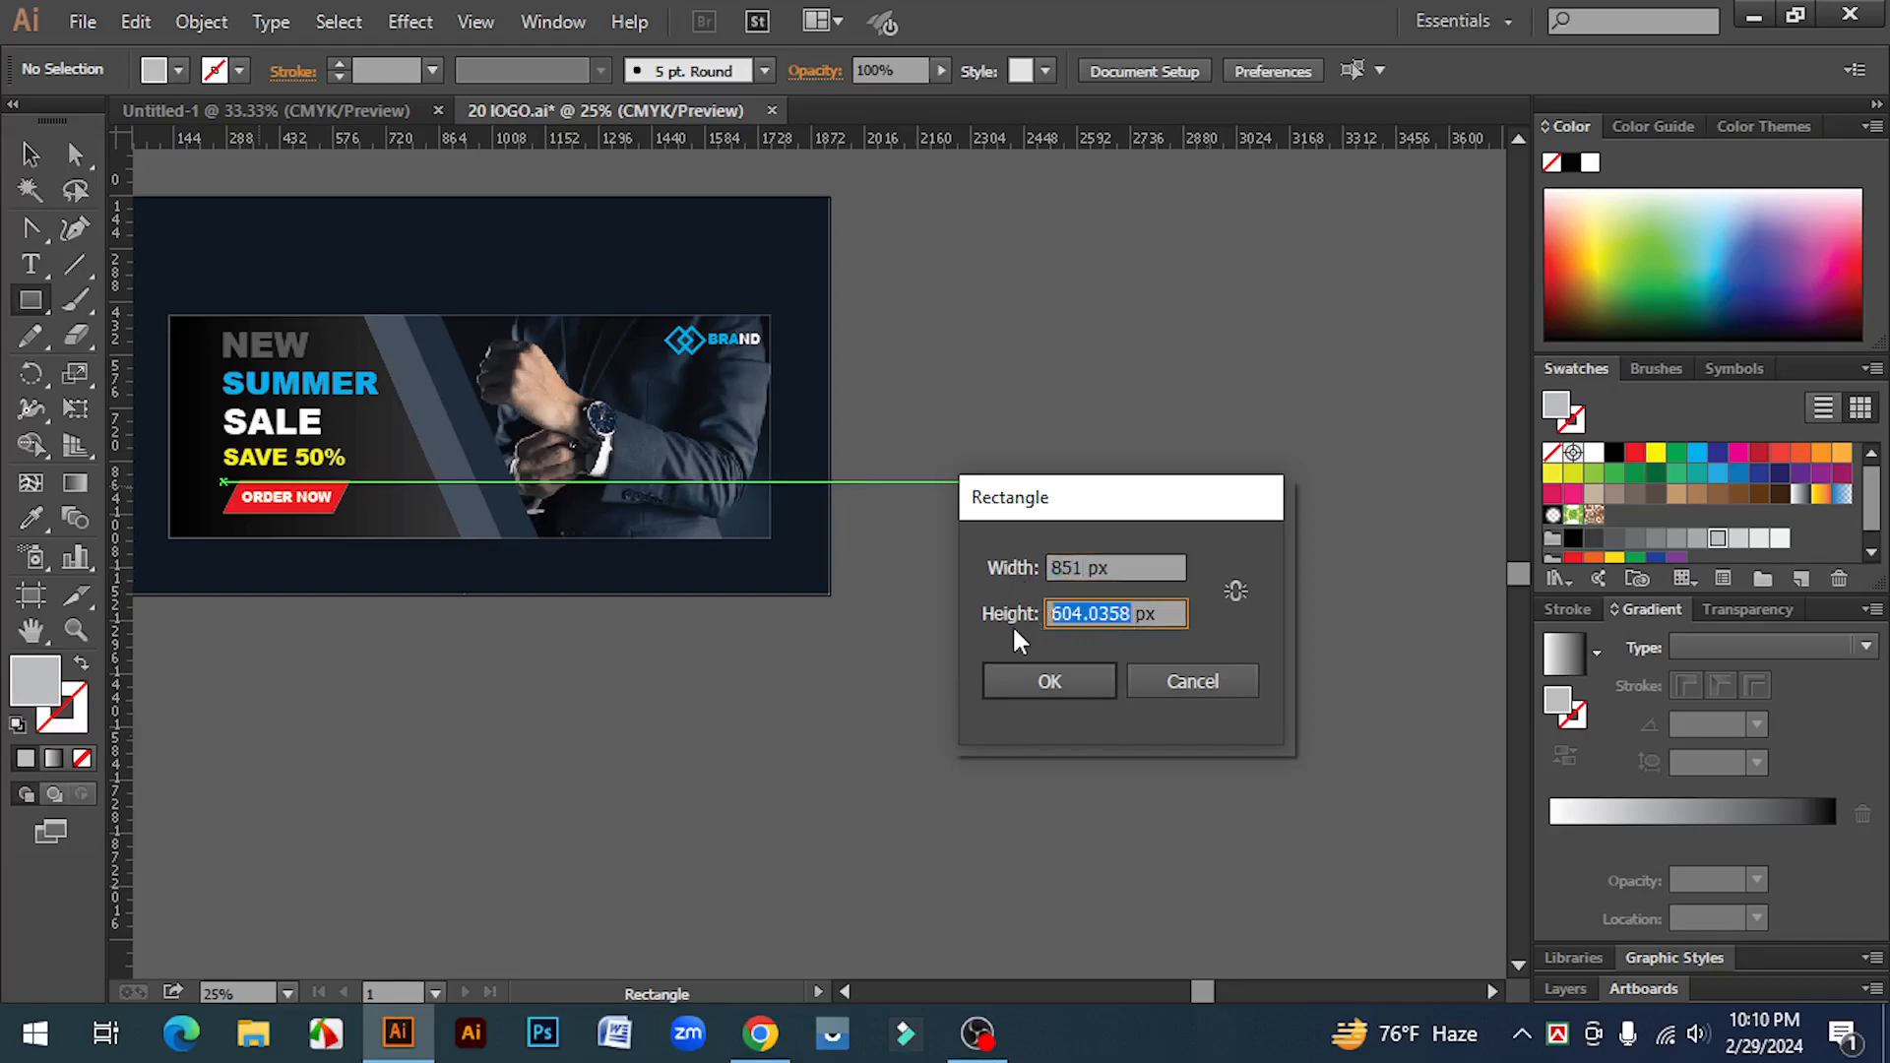
pyautogui.write('315')
pyautogui.click(1050, 682)
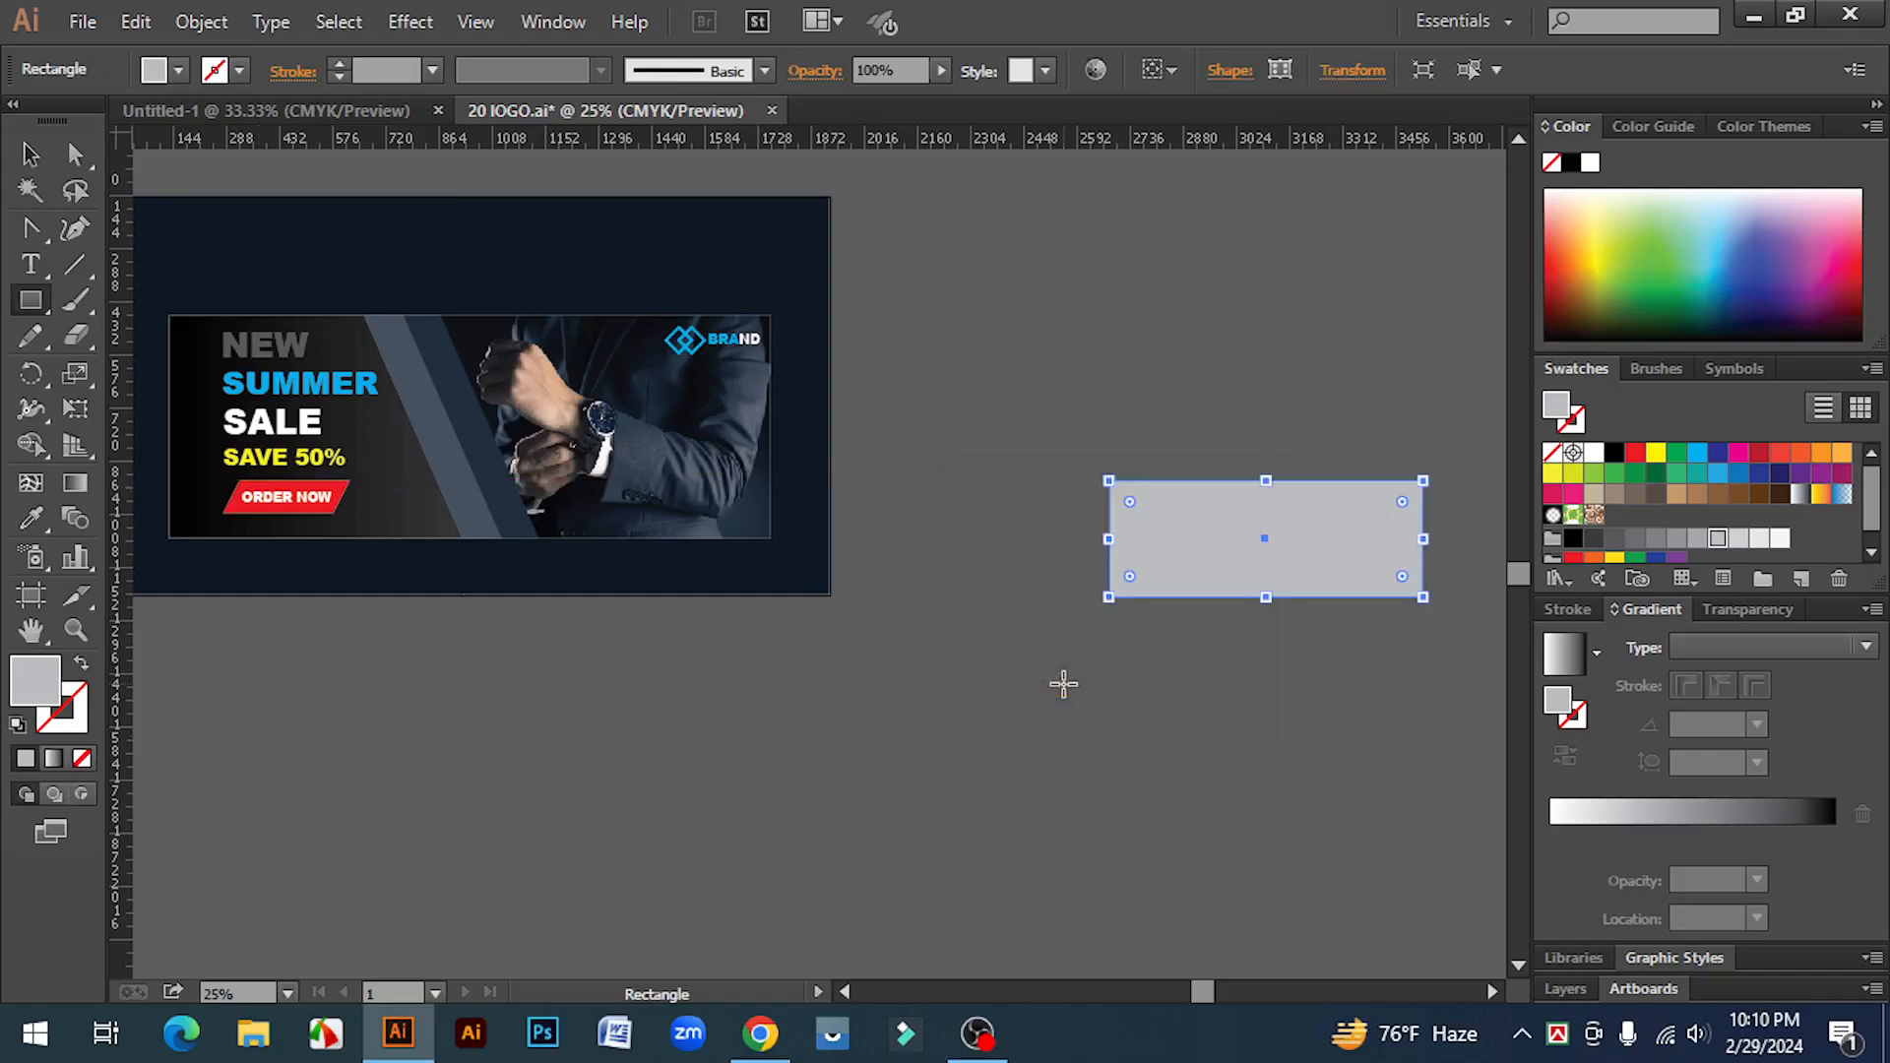
# Step: Fill the new rectangle with white
pyautogui.click(27, 158)
pyautogui.click(1217, 630)
pyautogui.click(1221, 553)
pyautogui.click(1594, 453)
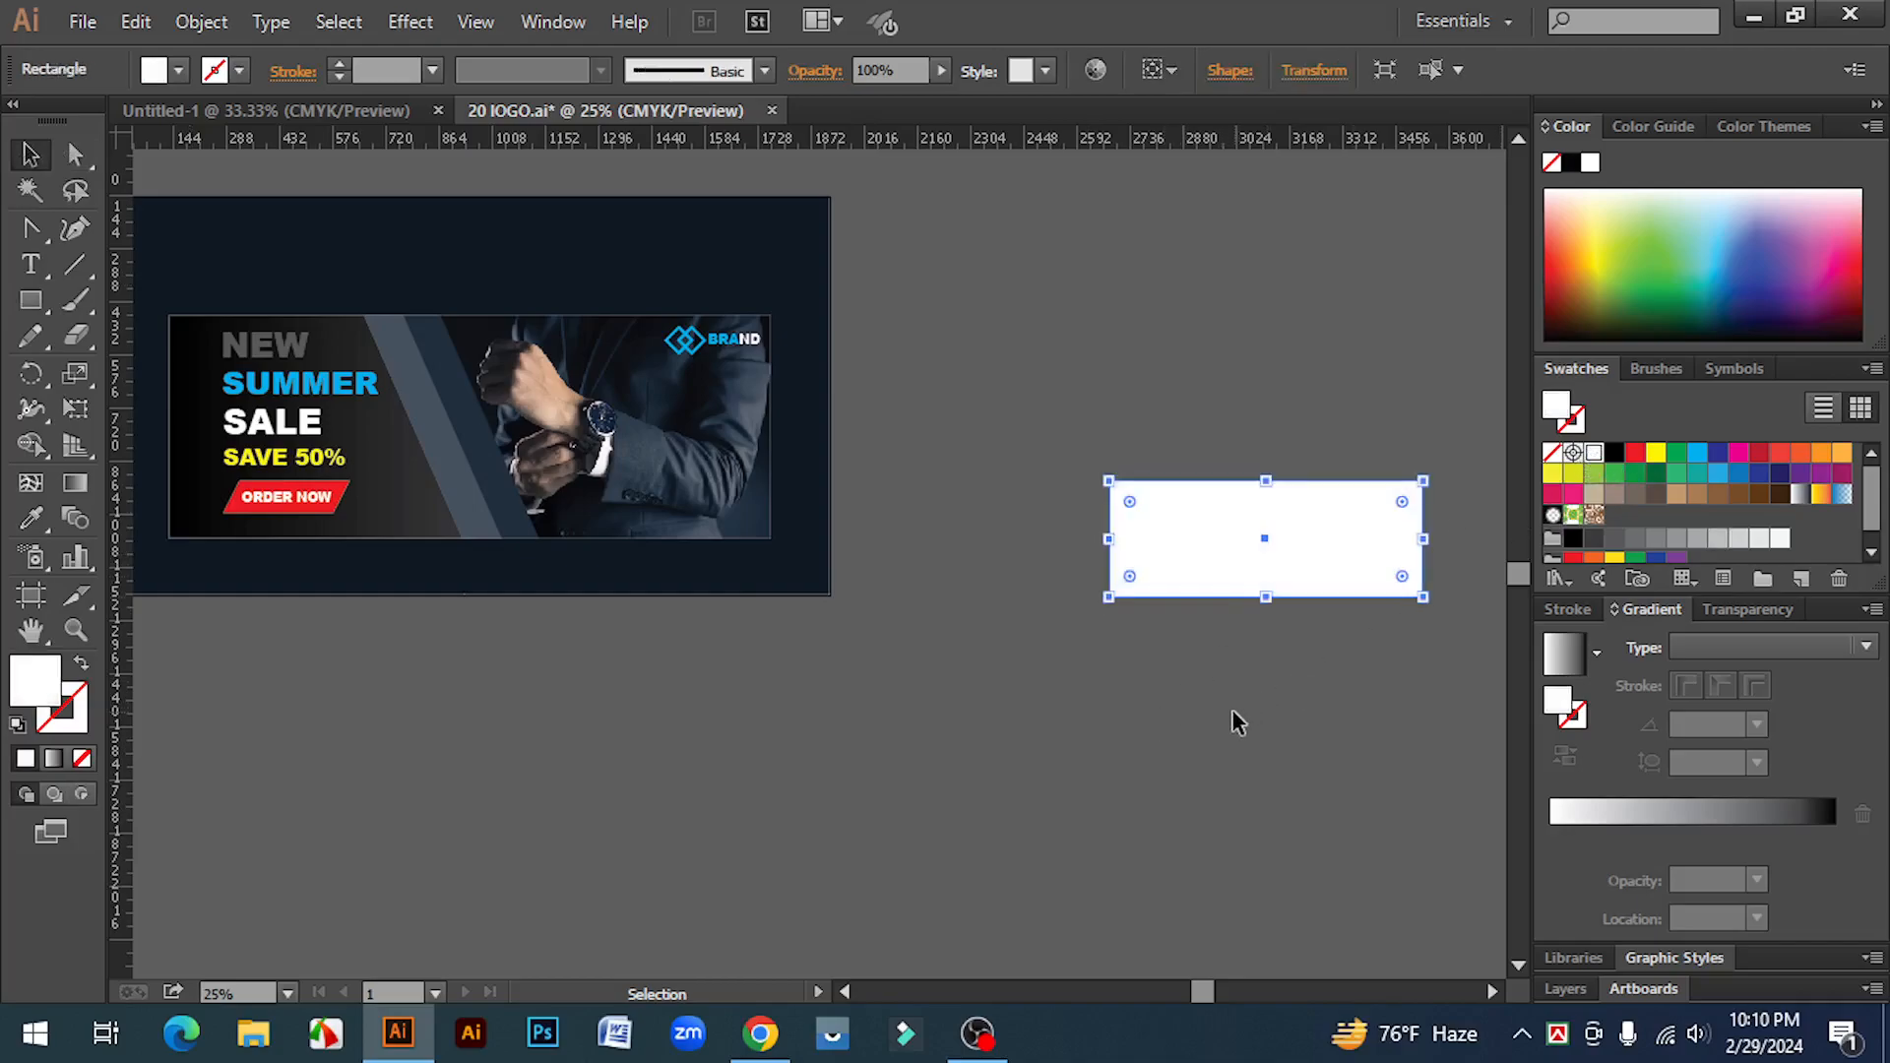
pyautogui.click(1230, 706)
pyautogui.moveTo(1228, 718); pyautogui.dragTo(1148, 723)
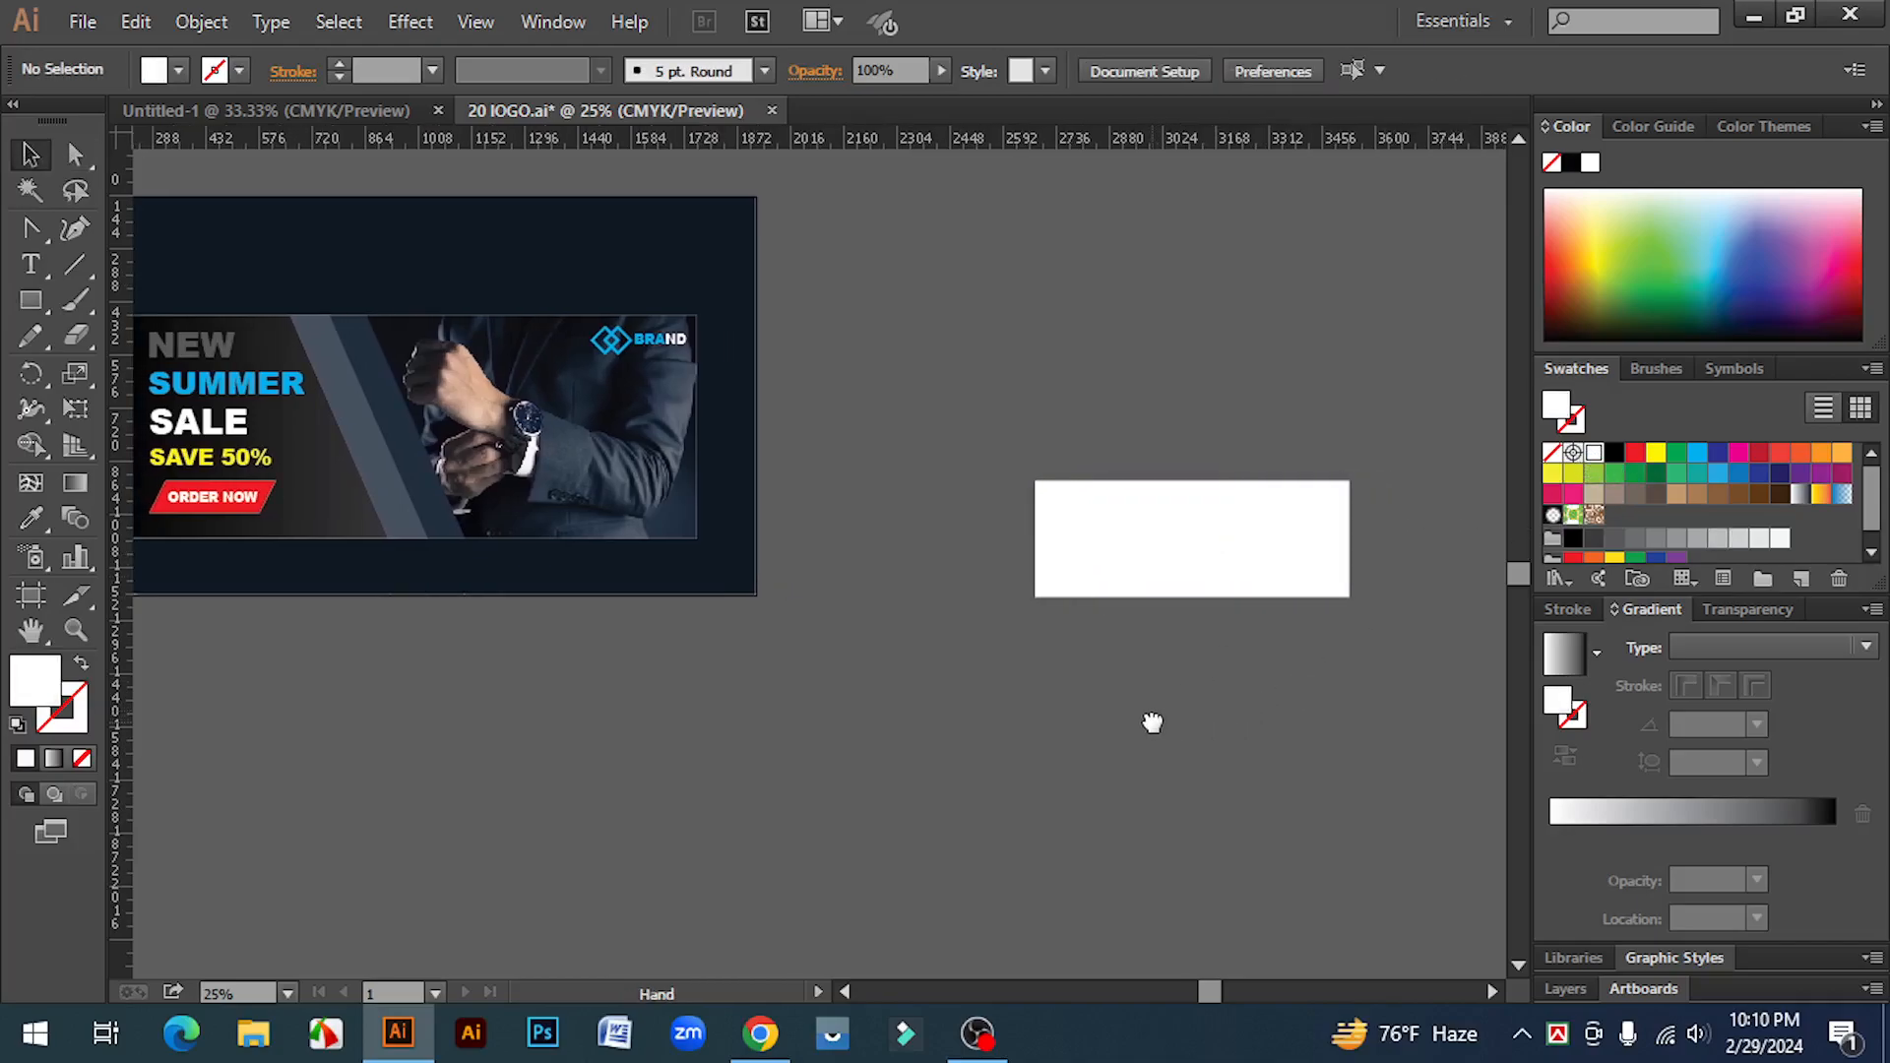
# Step: Draw a large background rectangle and sample the banner's dark navy background colour into it
pyautogui.click(30, 303)
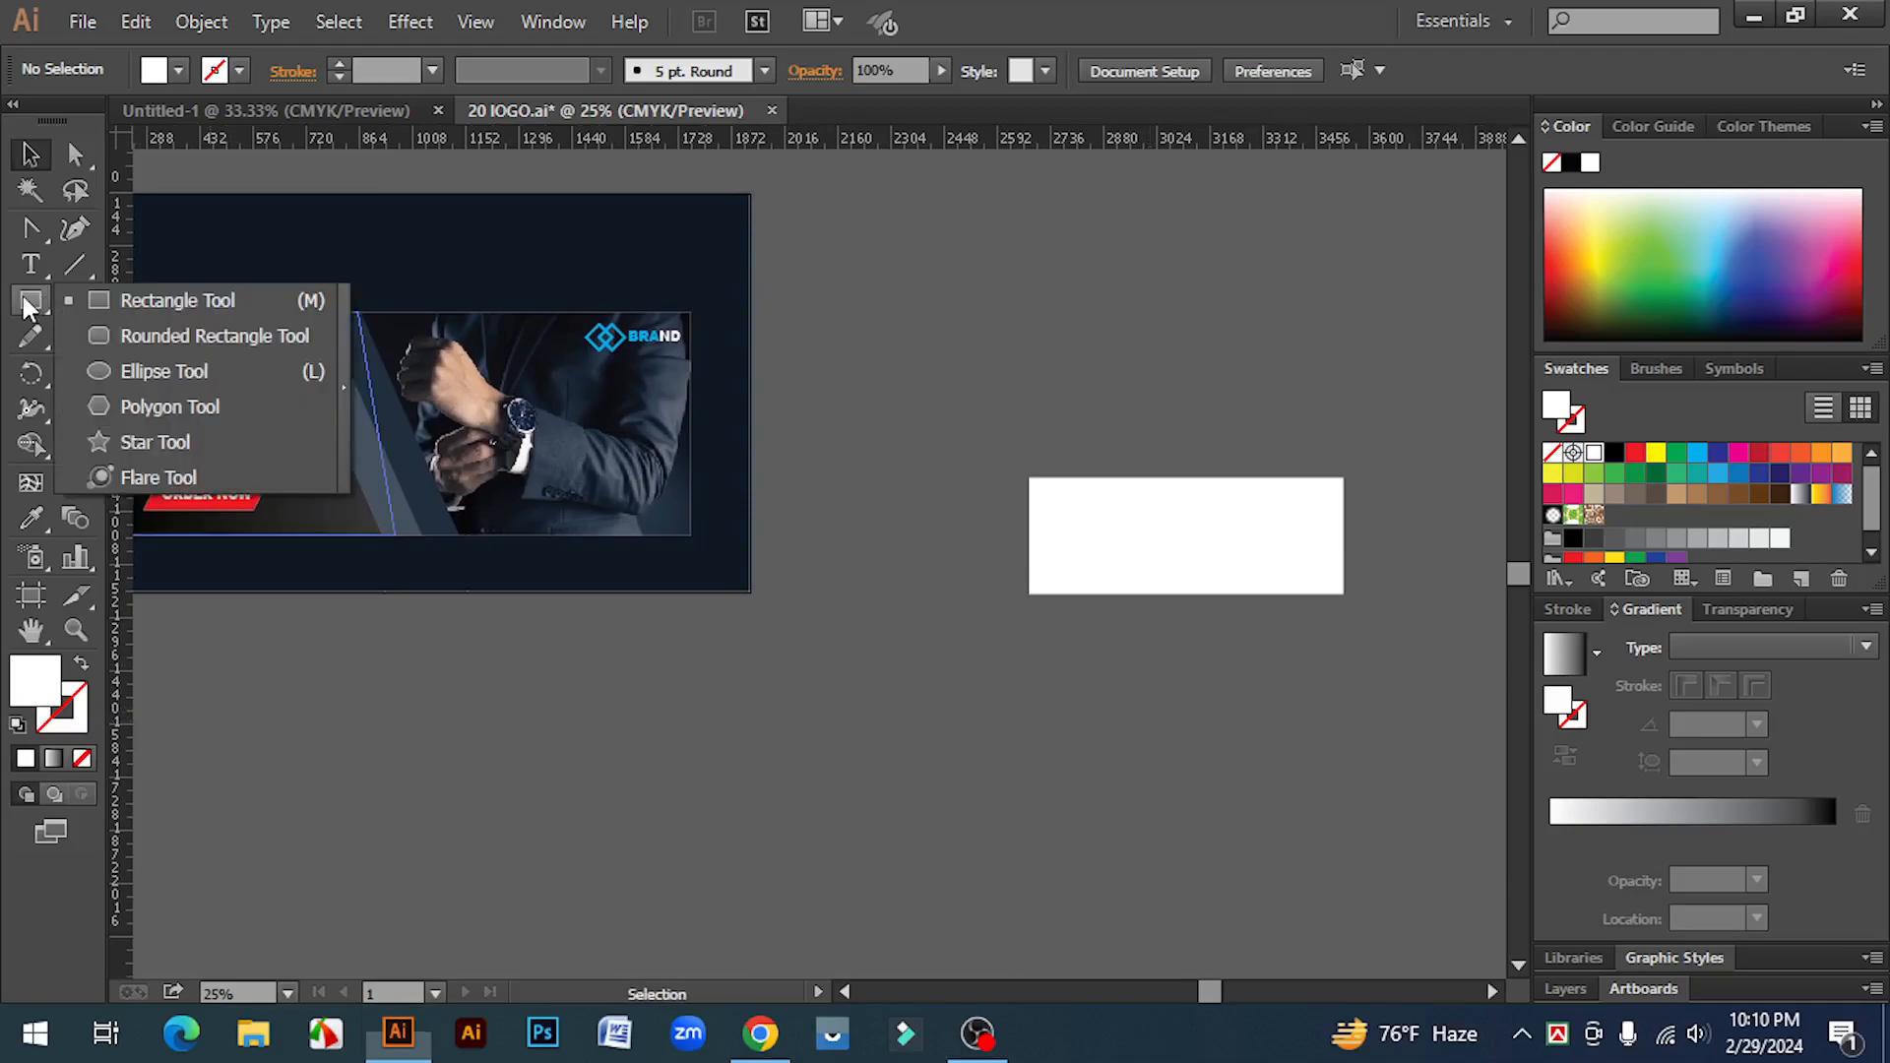
pyautogui.click(112, 300)
pyautogui.moveTo(862, 352); pyautogui.dragTo(1471, 738)
pyautogui.click(42, 507)
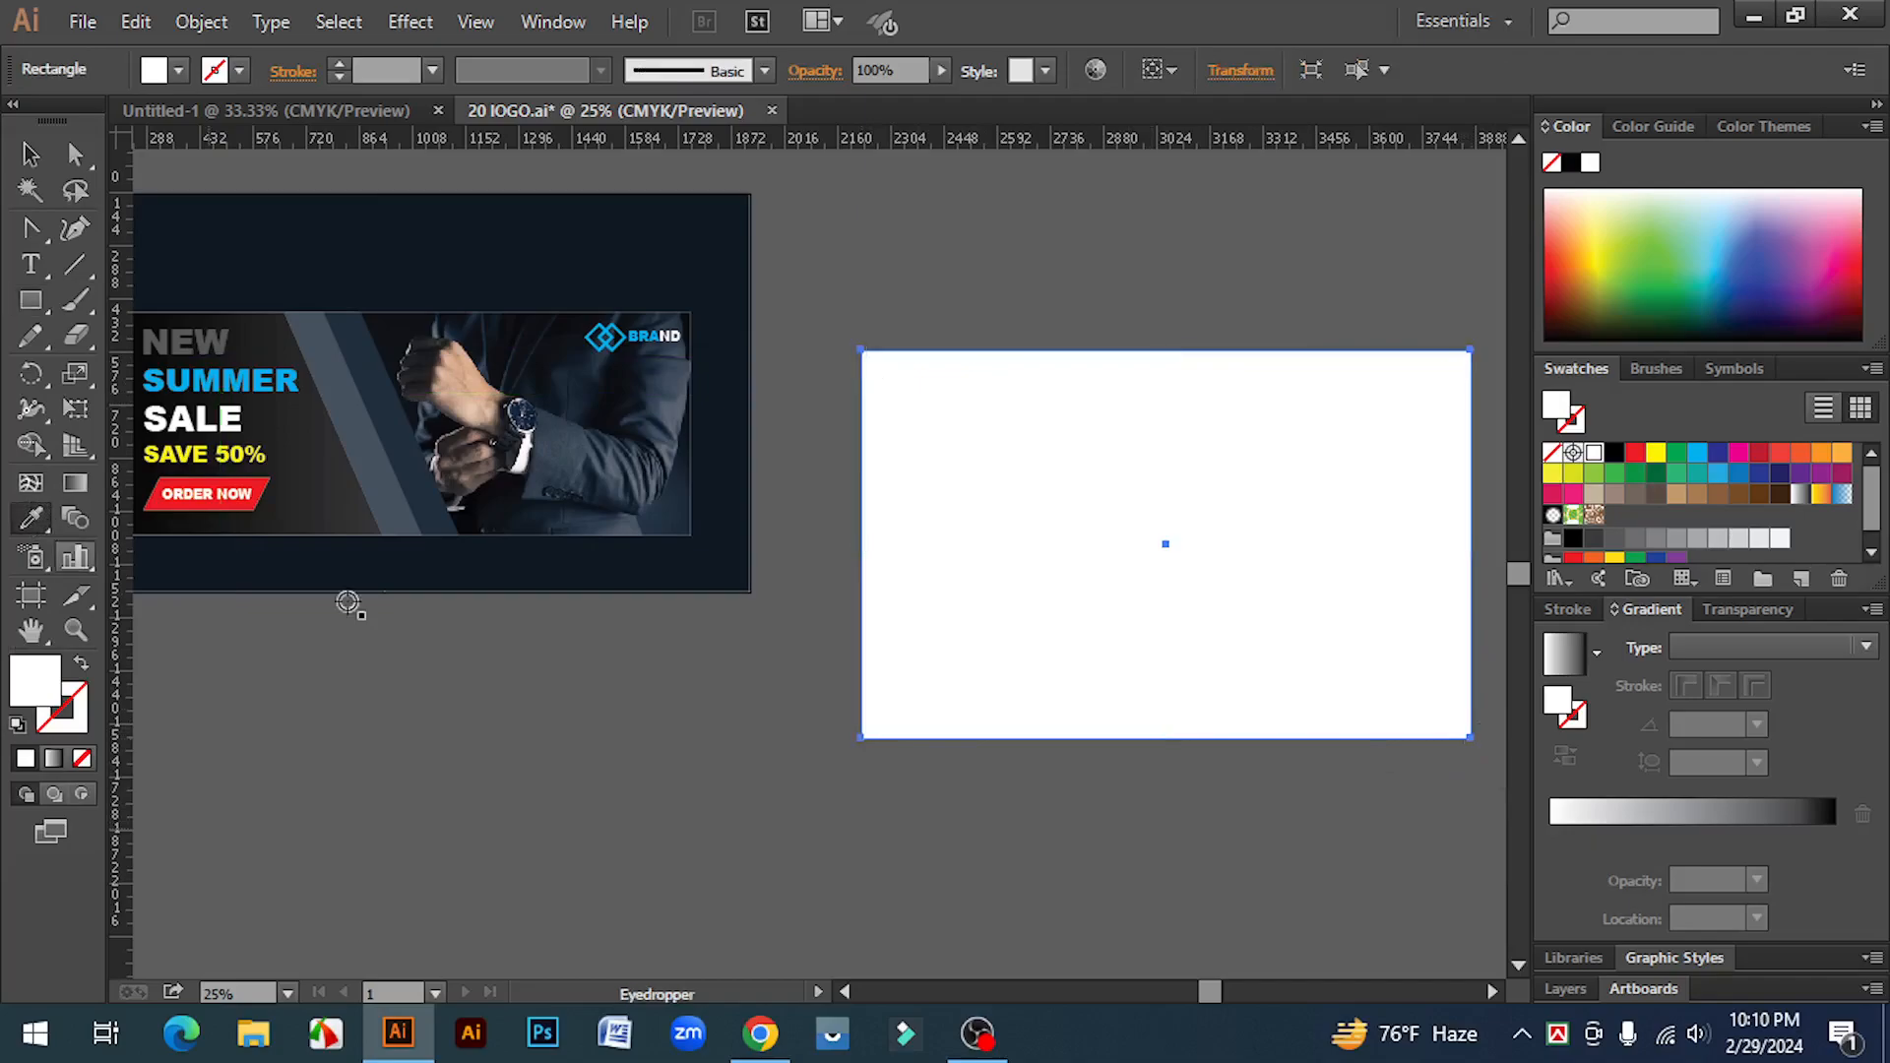
pyautogui.click(694, 251)
pyautogui.click(33, 160)
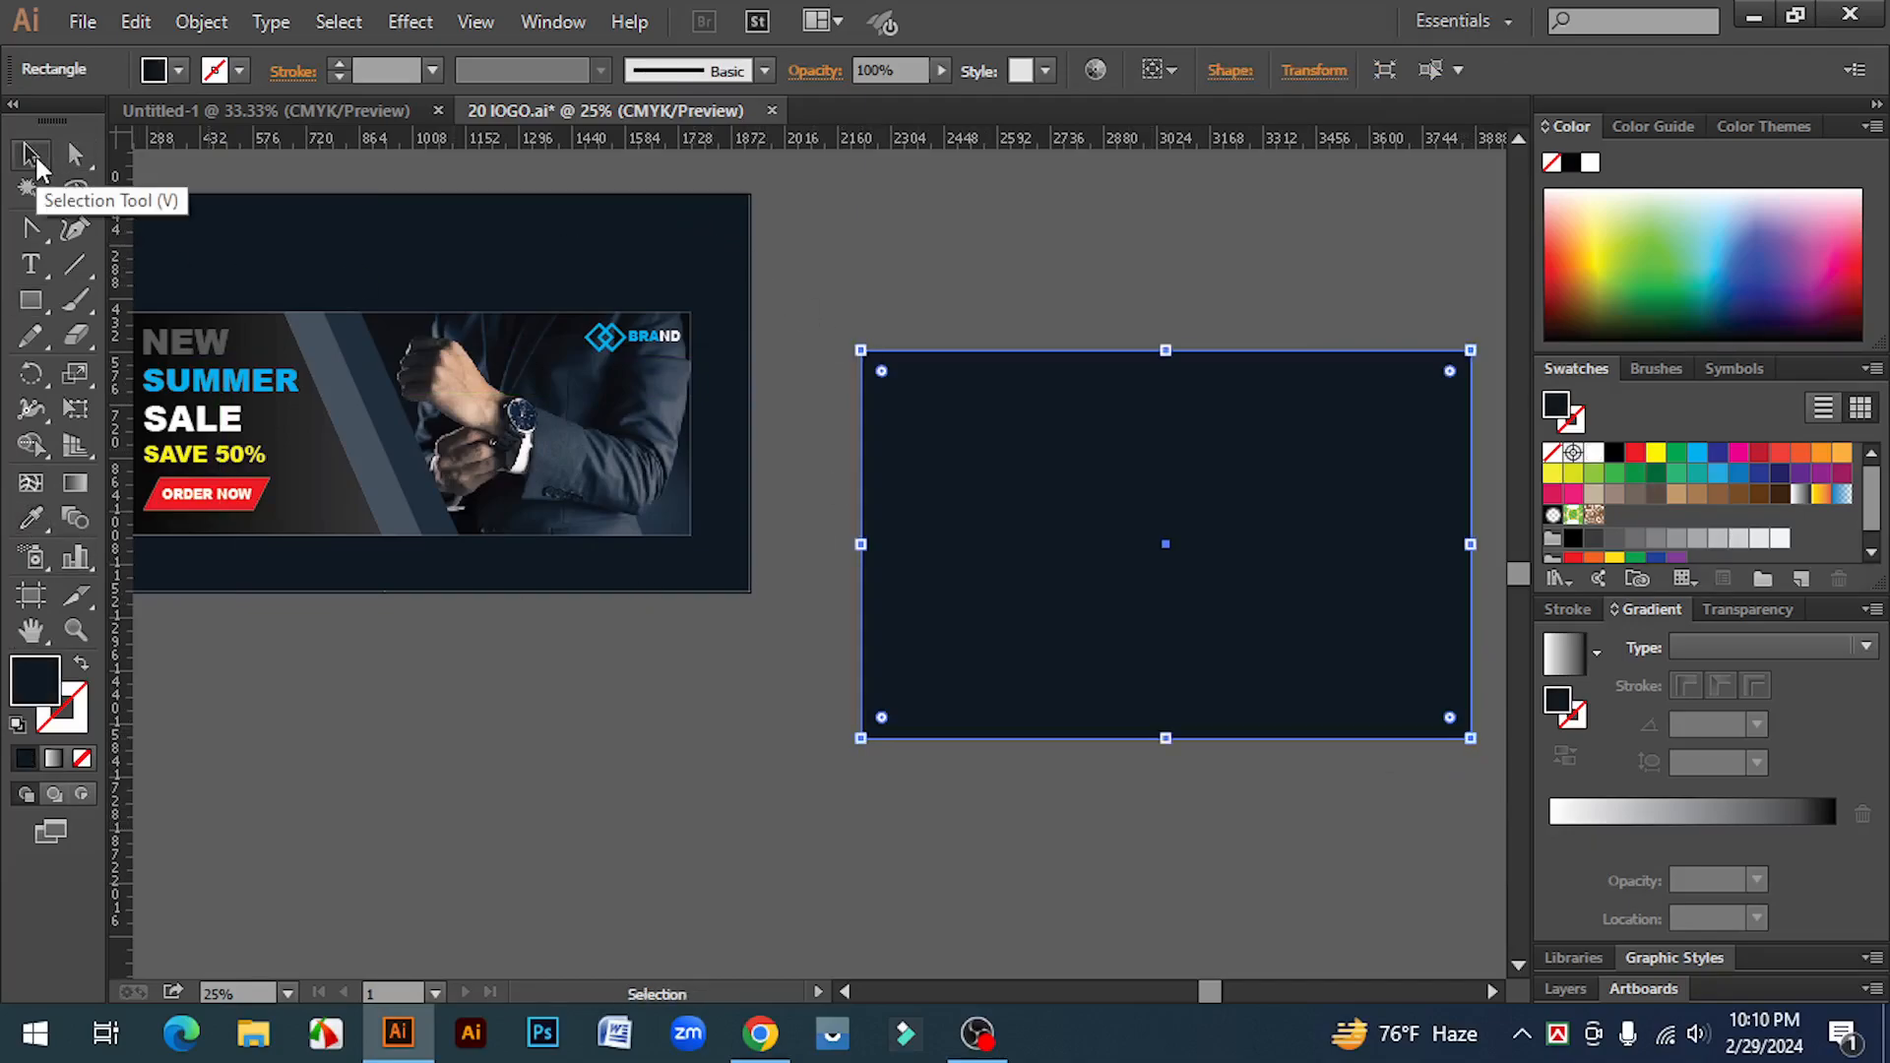
# Step: Send the dark background rectangle to the back behind the white rectangle, then deselect
pyautogui.hotkey('ctrl', 'shift', '[')
pyautogui.click(1045, 273)
pyautogui.click(1044, 374)
pyautogui.hotkey('ctrl', 'shift', 'a')
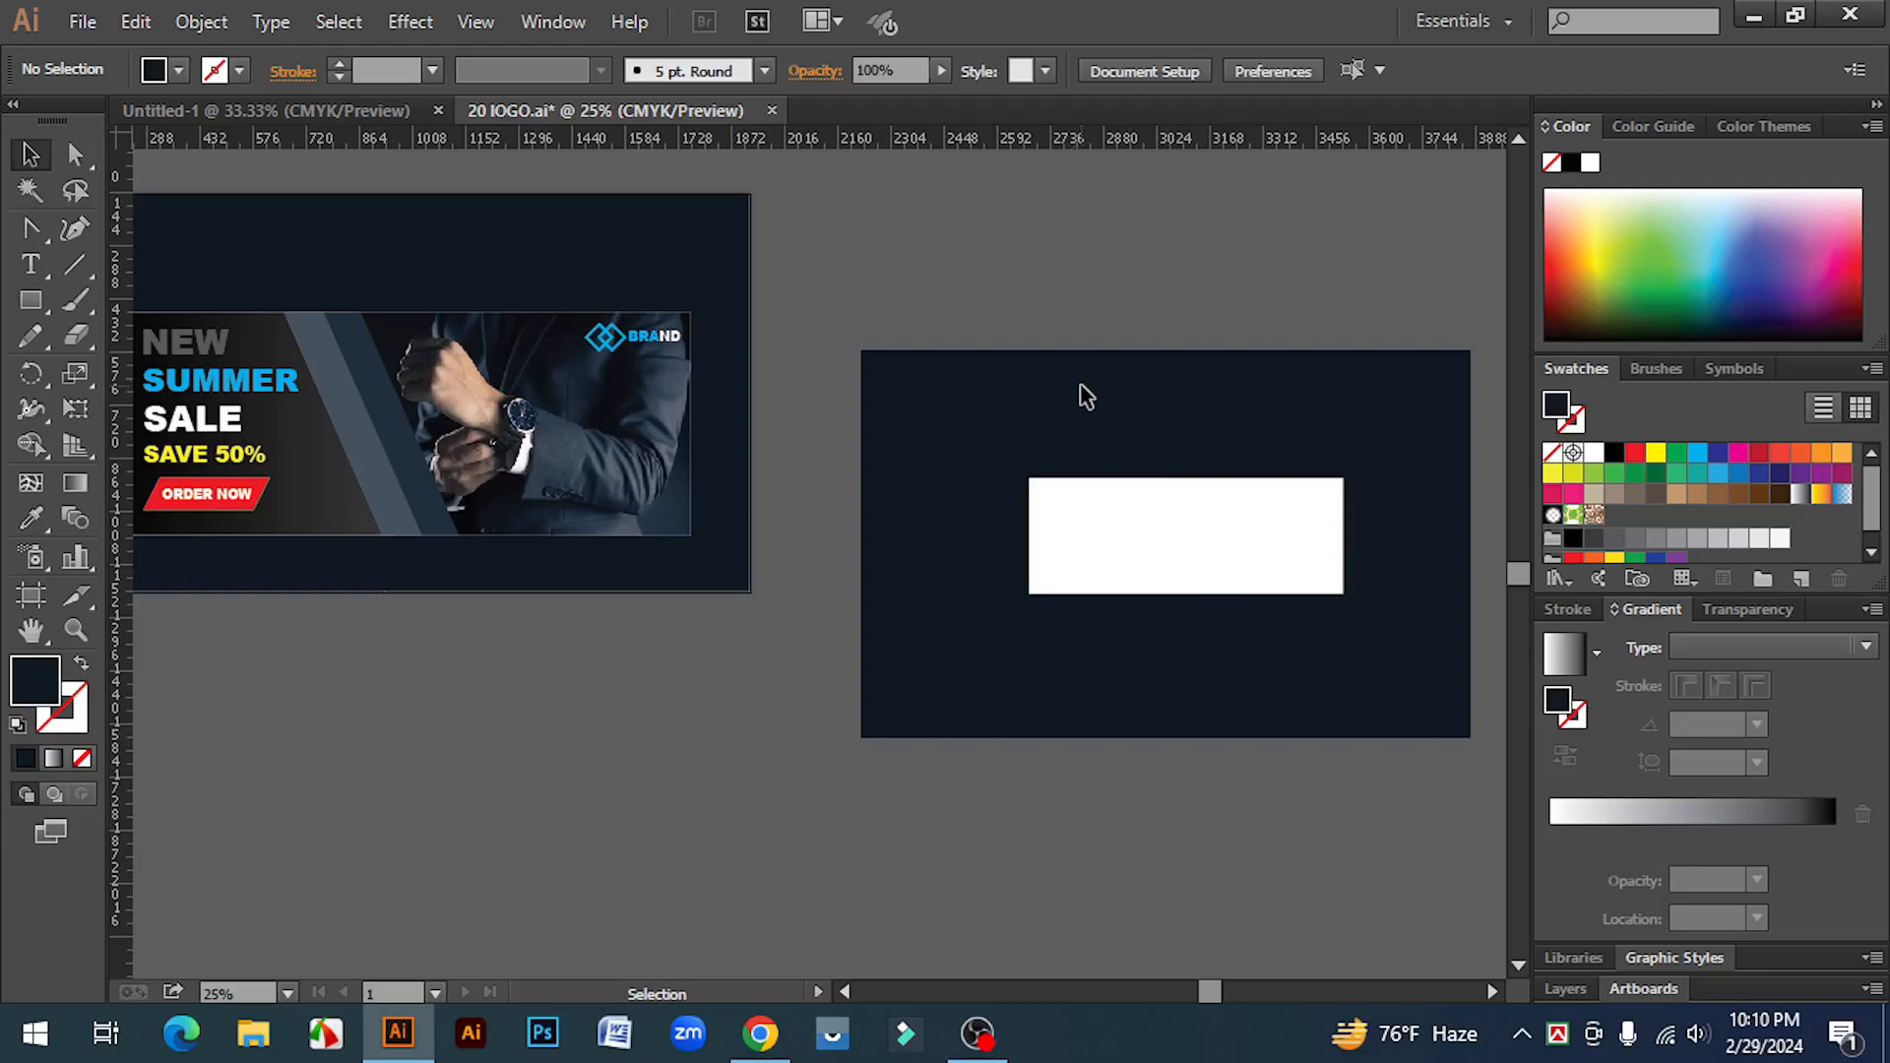
# Step: Inspect the current fill colour's values in the Color Picker without changing them
pyautogui.doubleClick(37, 687)
pyautogui.moveTo(1611, 743); pyautogui.dragTo(1516, 743)
pyautogui.press('BackSpace')
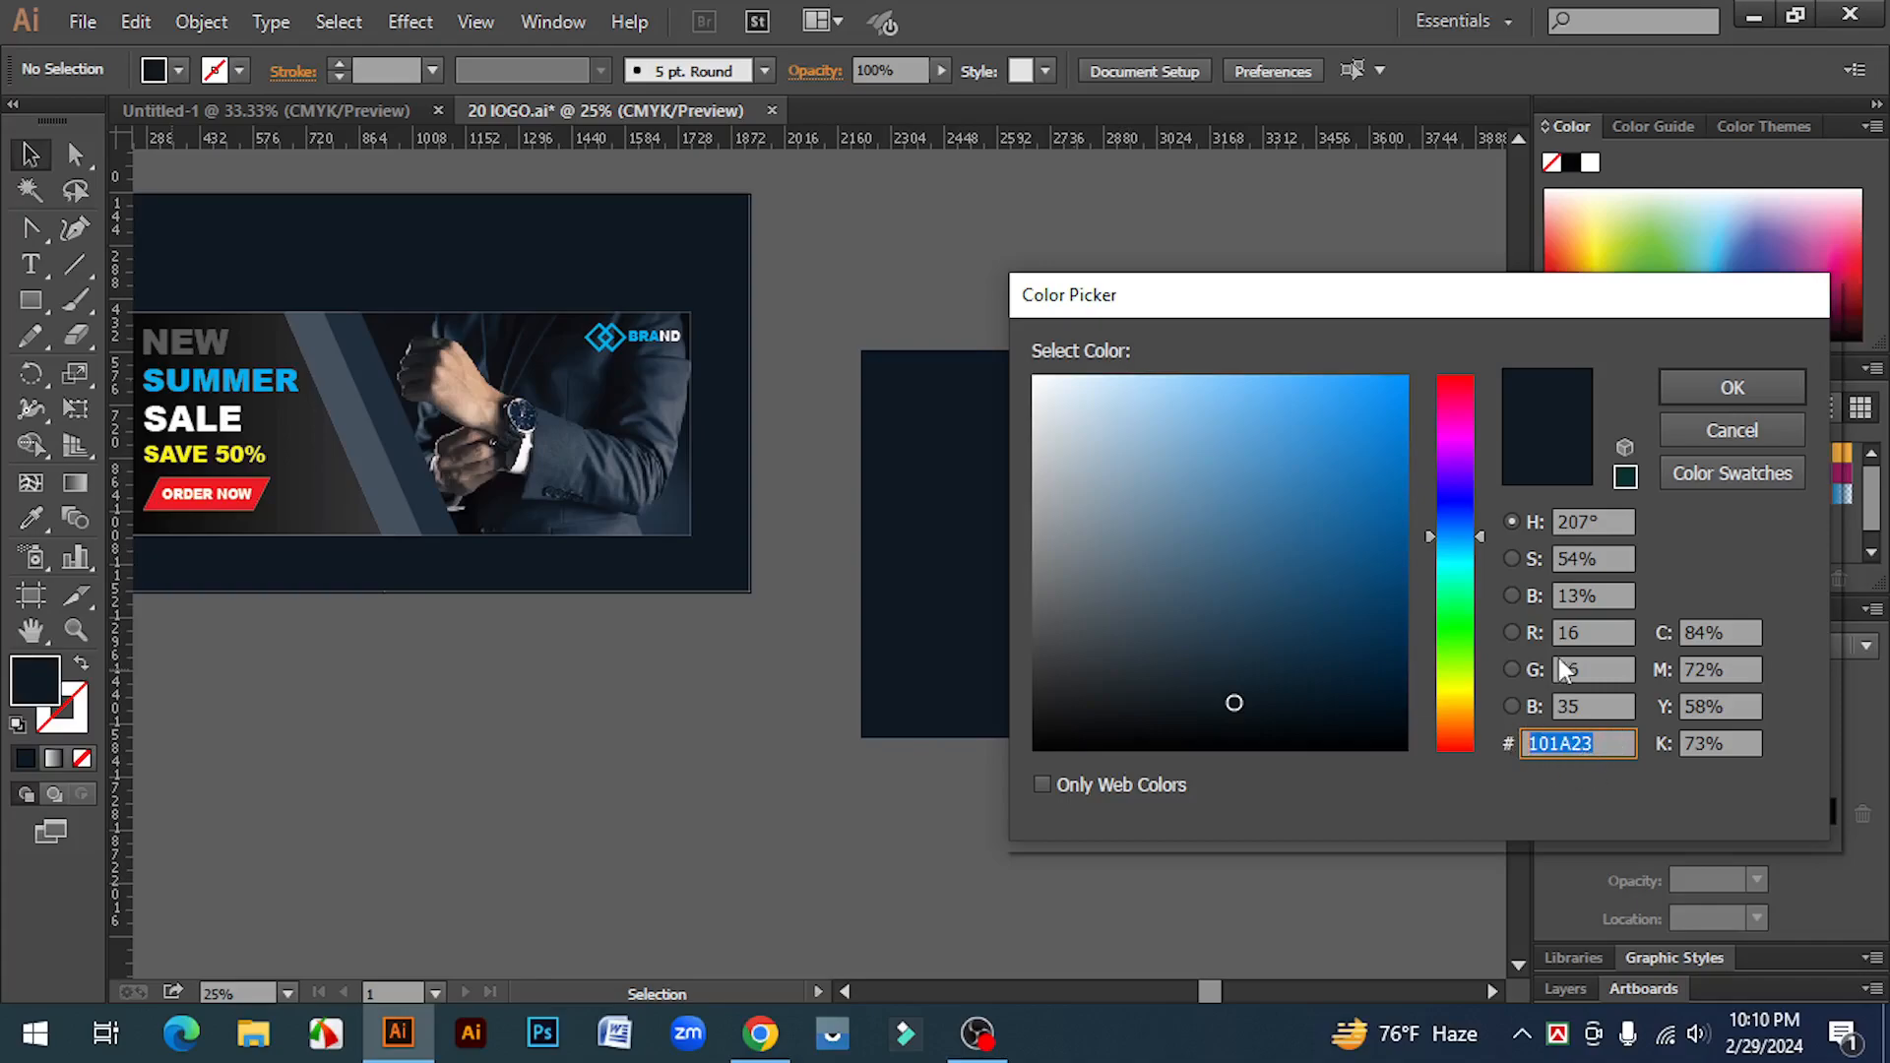
pyautogui.click(1738, 428)
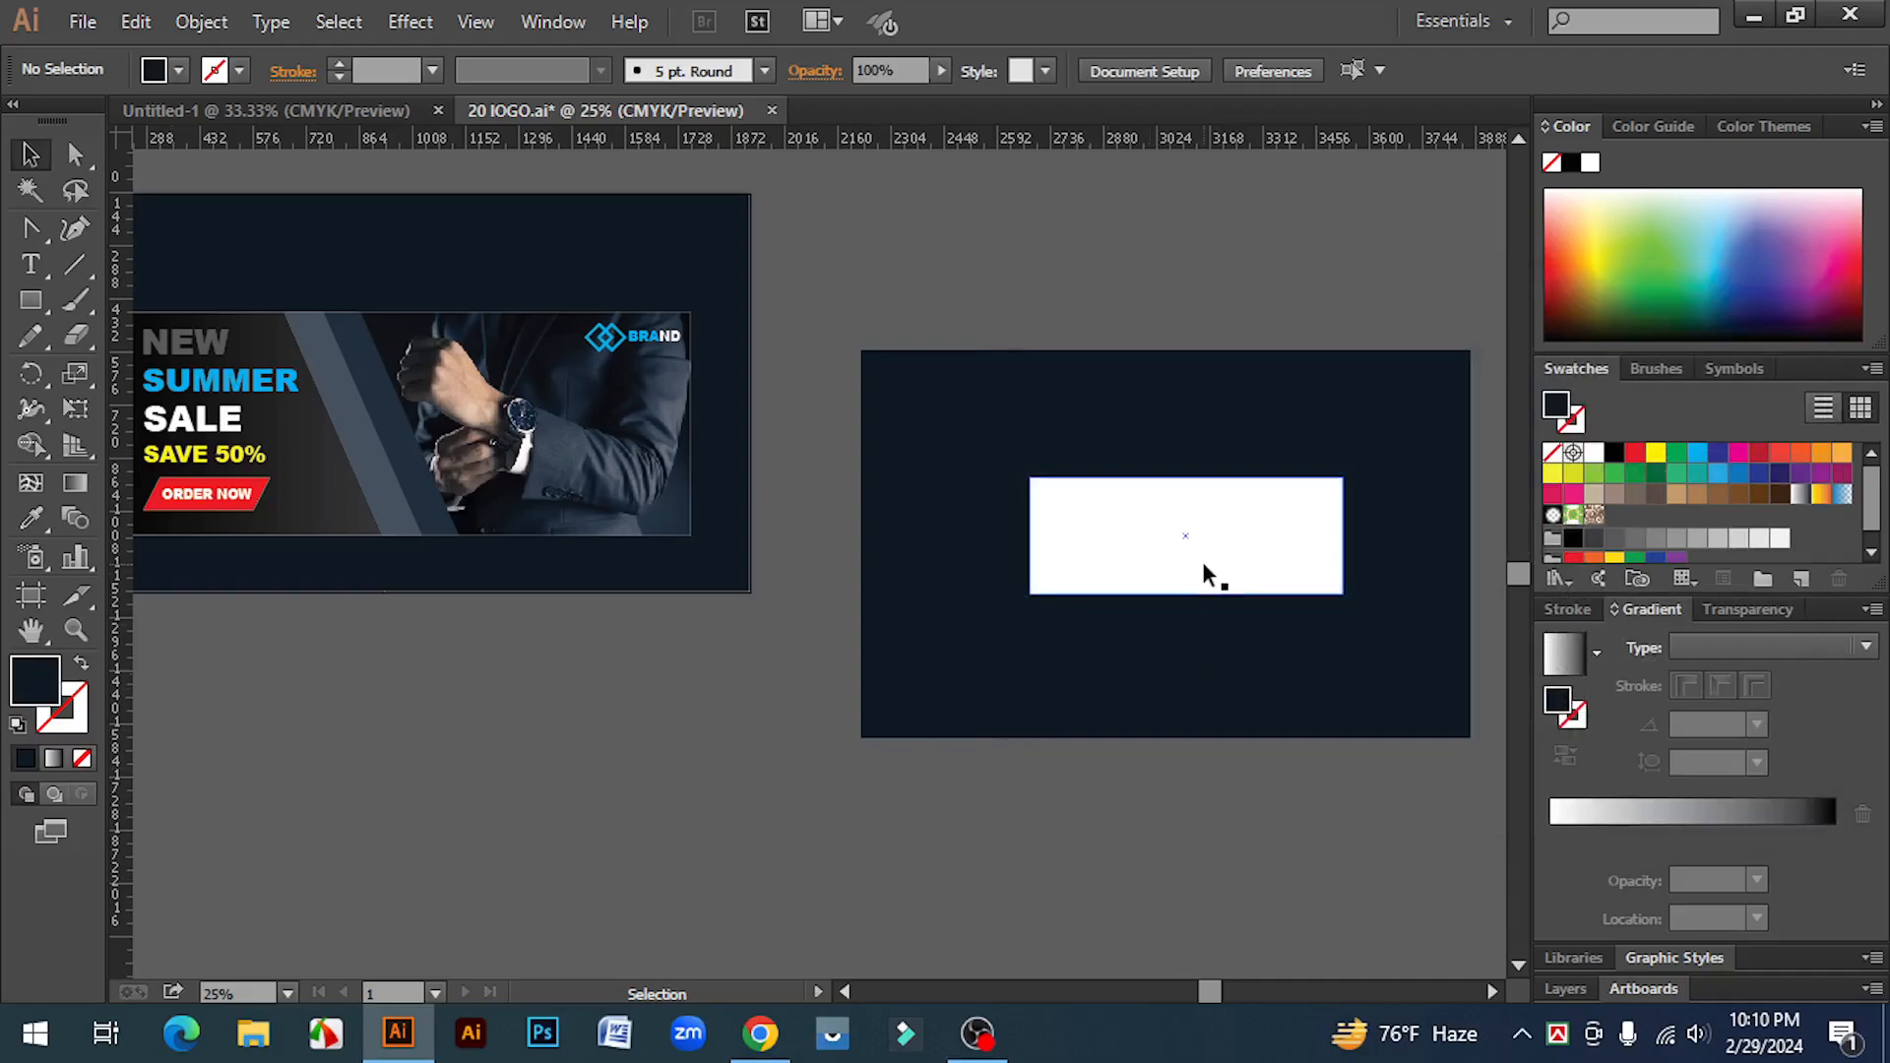
pyautogui.click(1148, 742)
pyautogui.moveTo(988, 662); pyautogui.dragTo(1011, 642)
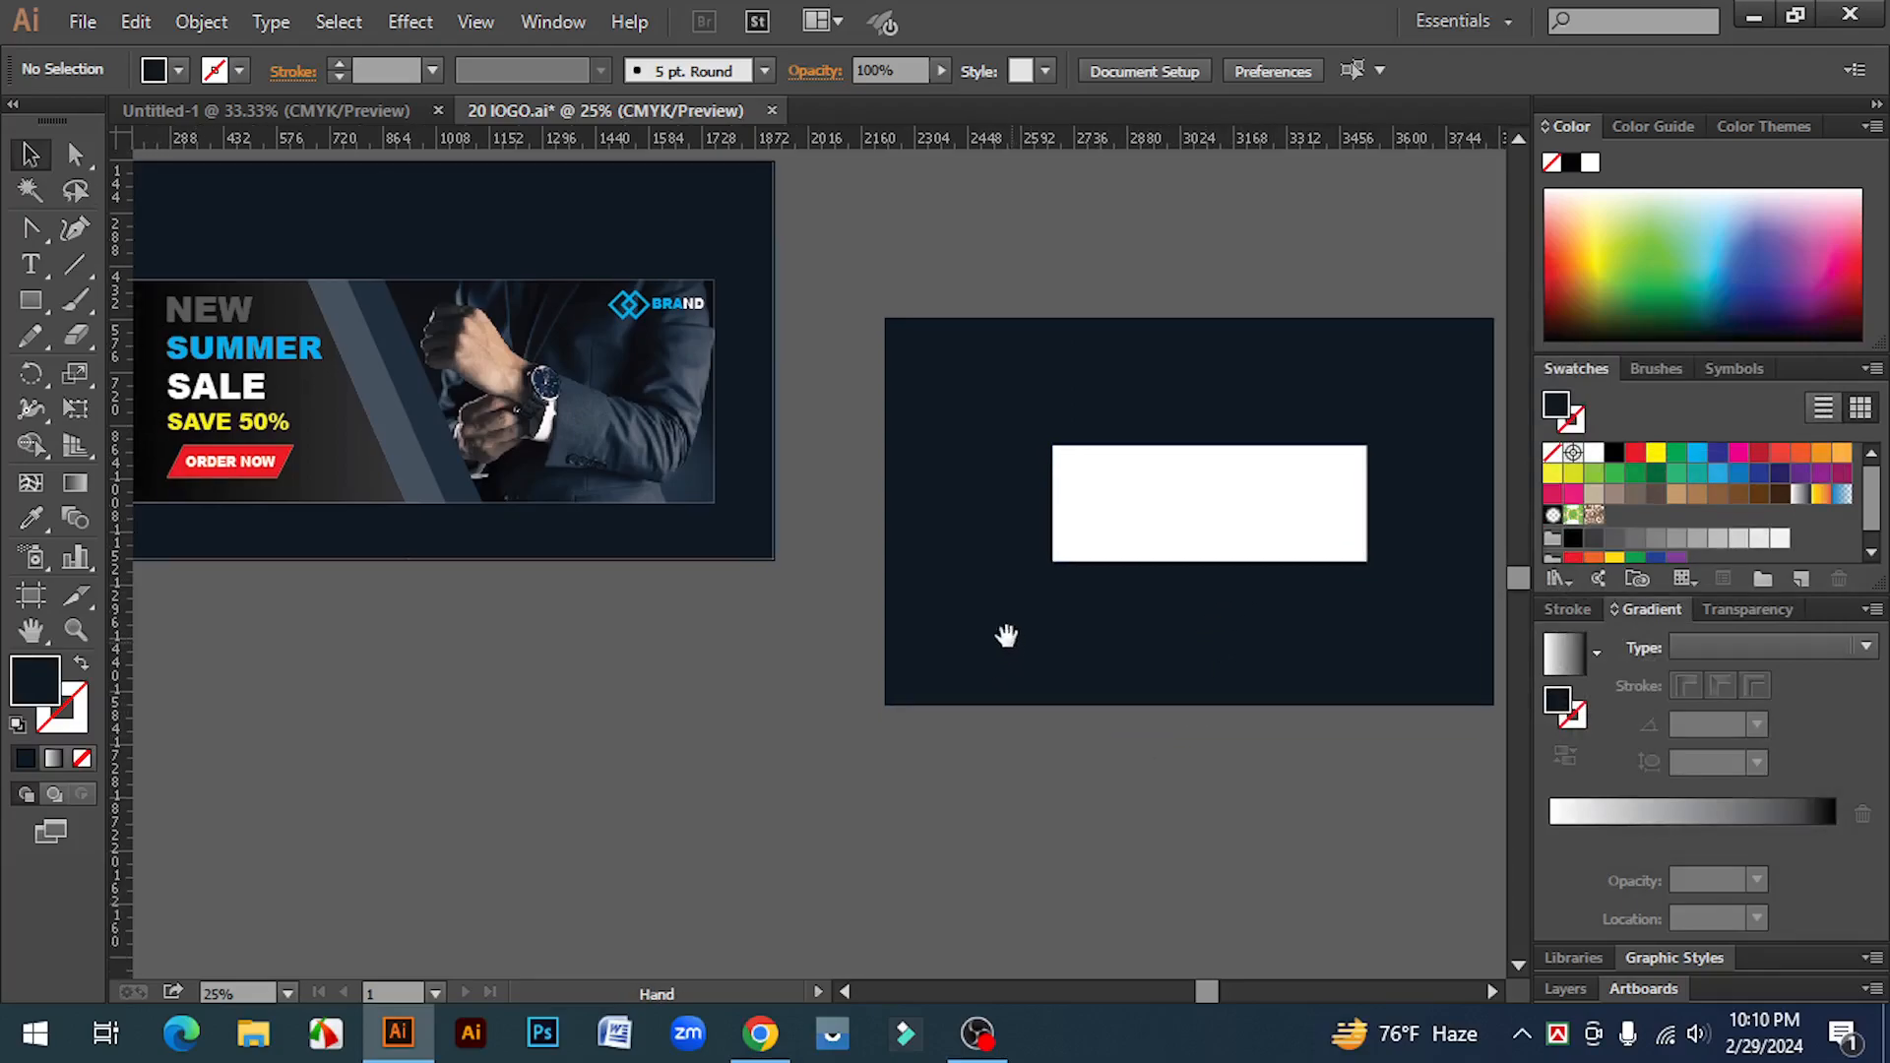
pyautogui.keyDown('ctrl'); pyautogui.click(522, 415); pyautogui.keyUp('ctrl')
pyautogui.moveTo(778, 560); pyautogui.dragTo(790, 517)
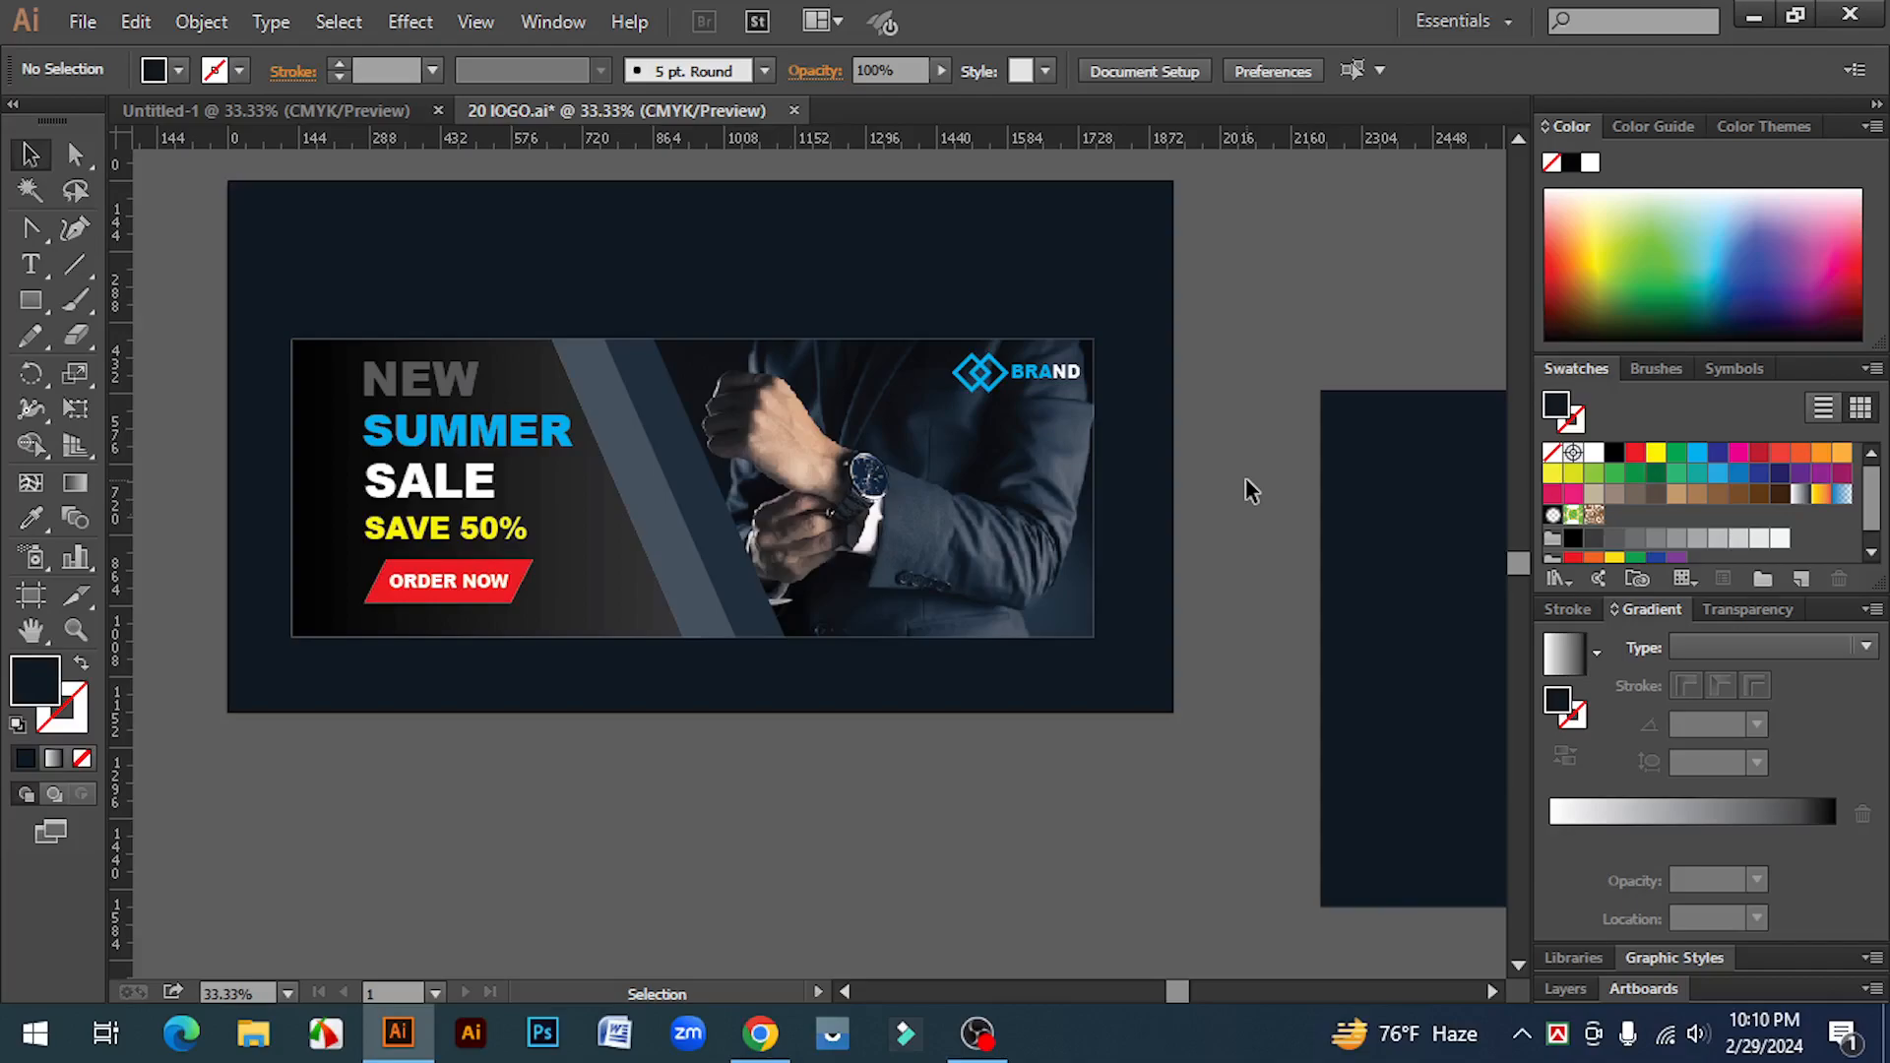
pyautogui.hotkey('ctrl', '-')
pyautogui.press('space')
pyautogui.moveTo(1014, 616); pyautogui.dragTo(733, 575)
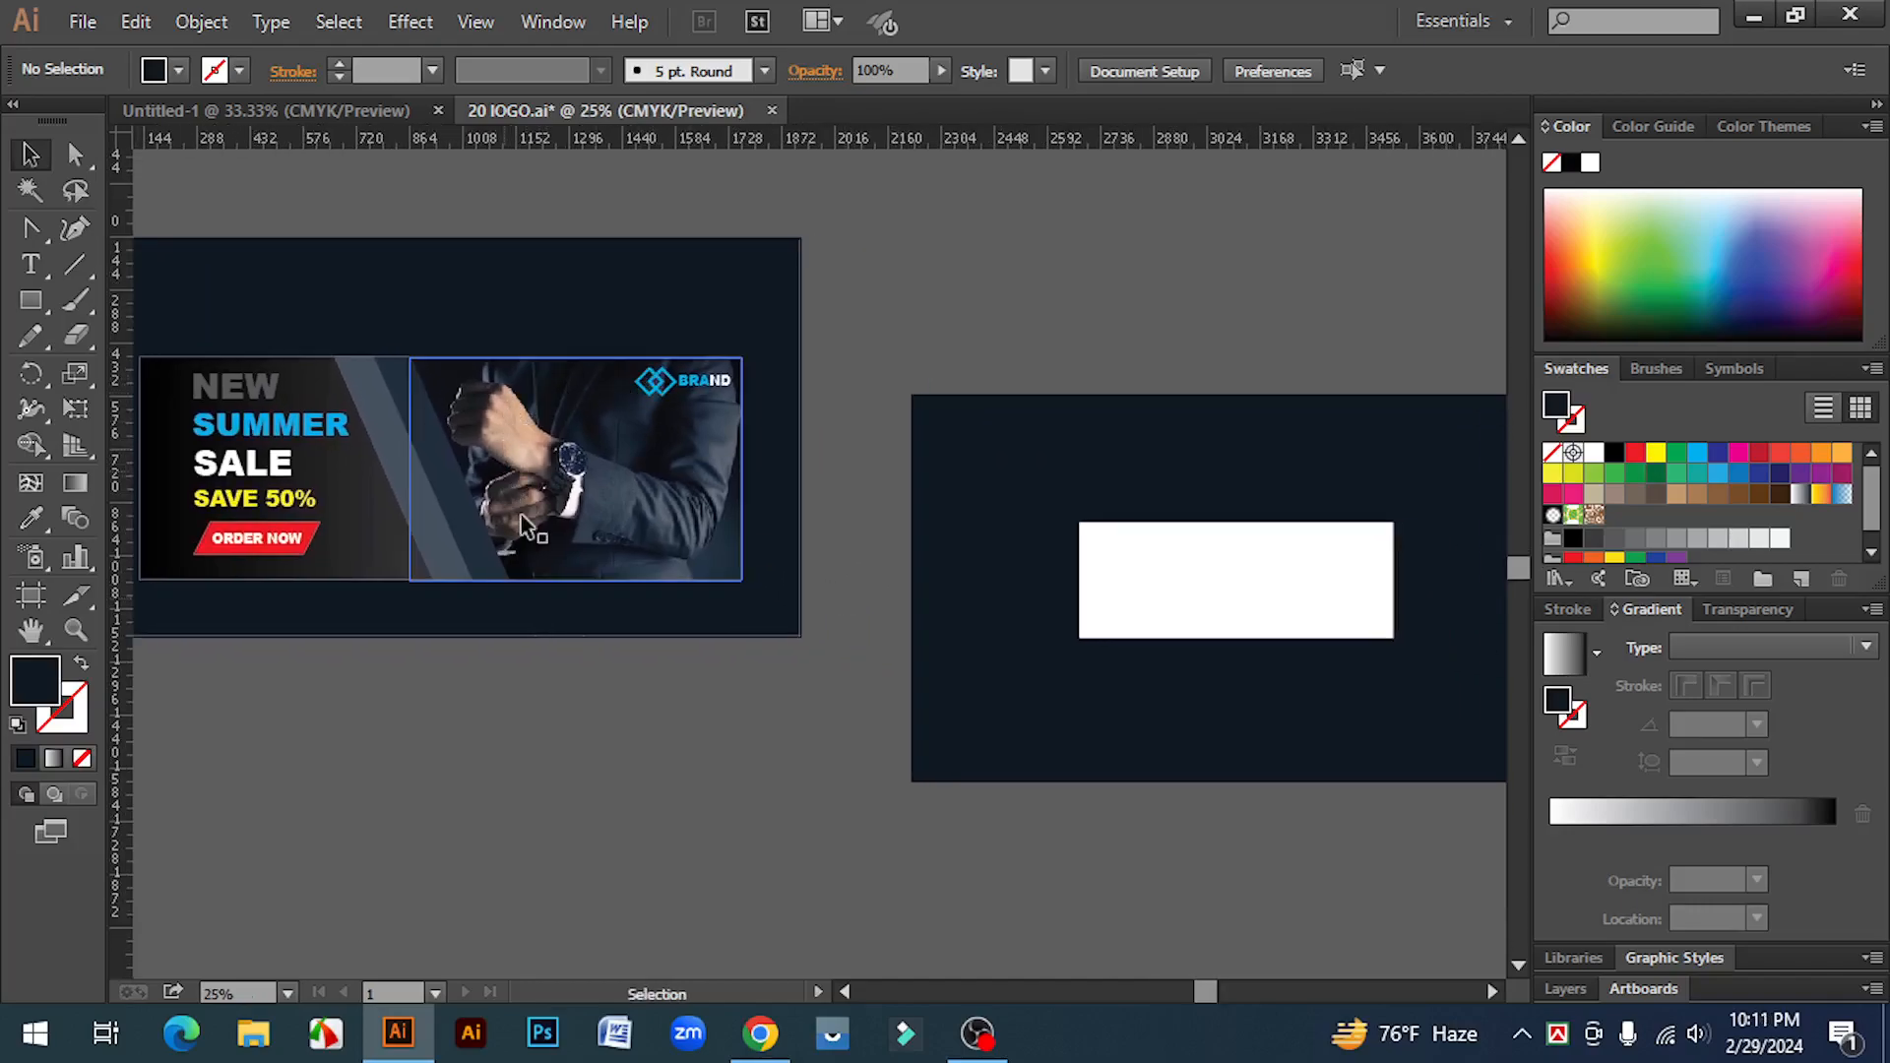
pyautogui.click(1249, 585)
pyautogui.click(809, 542)
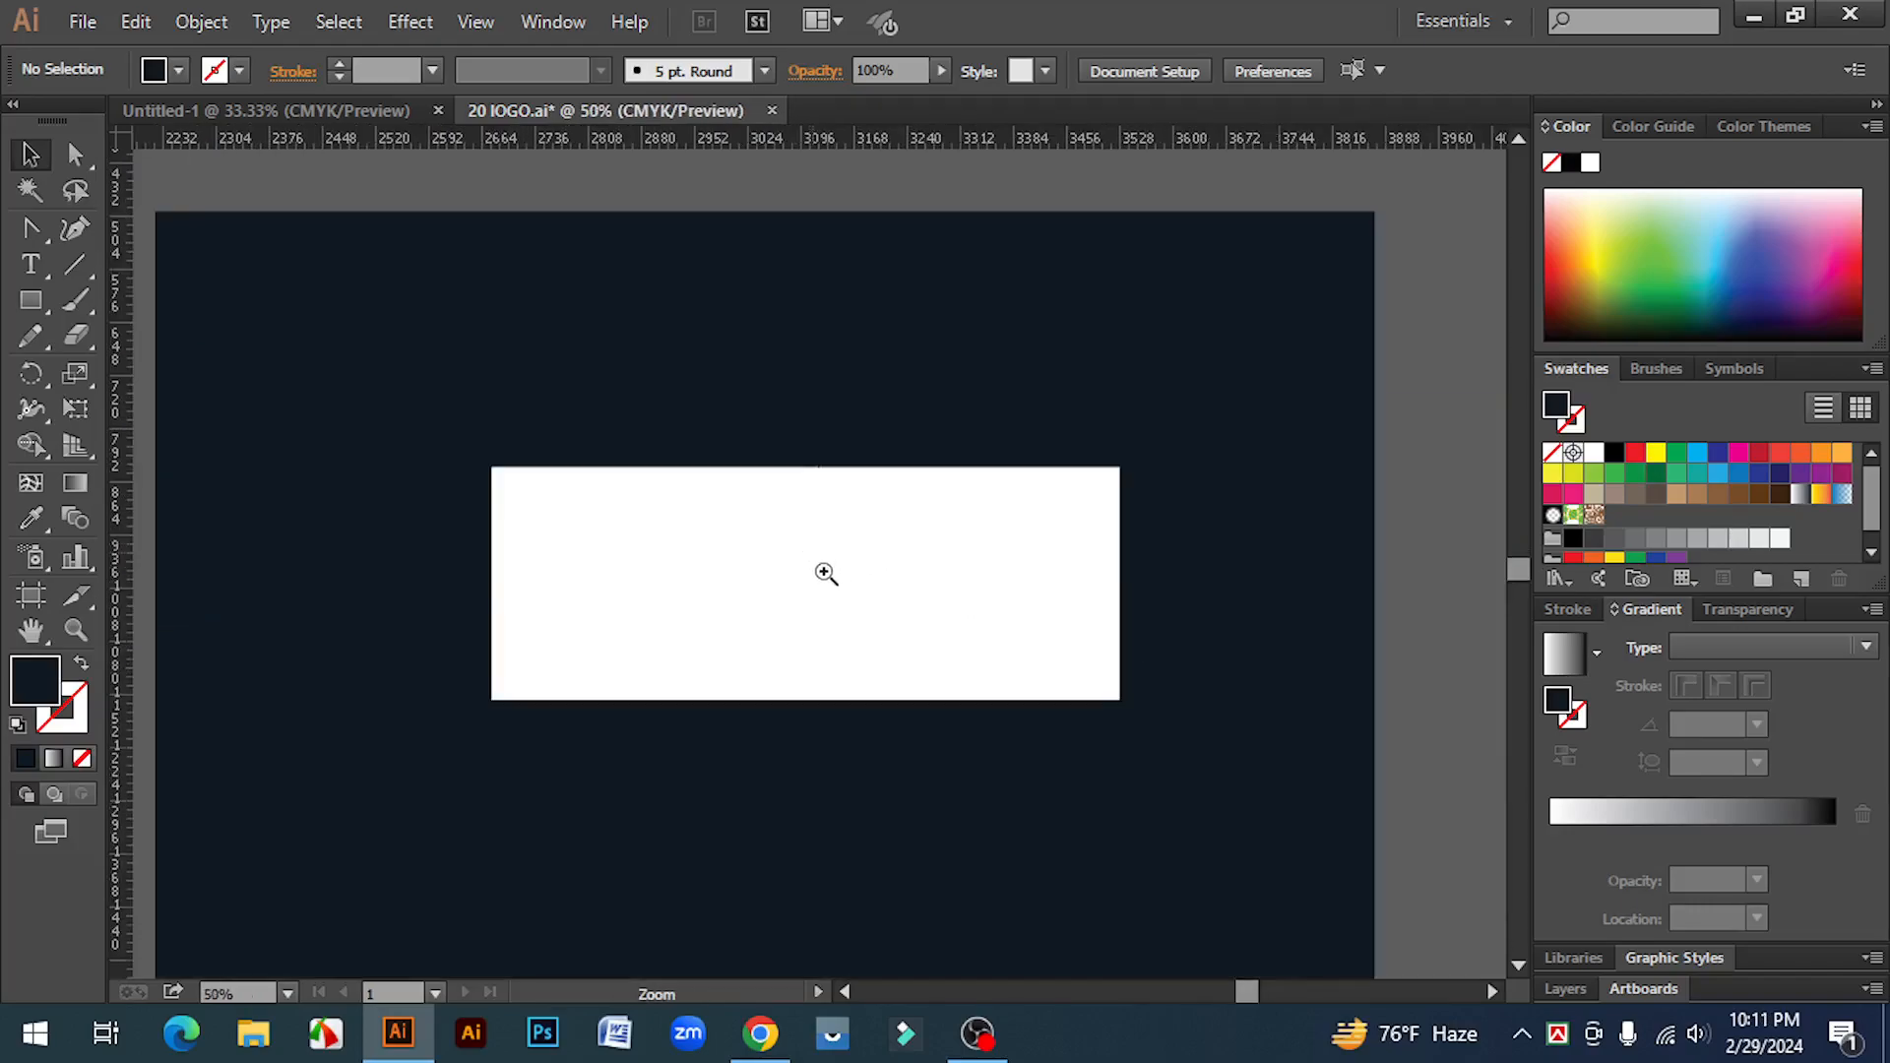
pyautogui.click(825, 573)
# Step: Place the GM RUBEL image from the Desktop, sizing it over the right part of the white rectangle
pyautogui.click(79, 21)
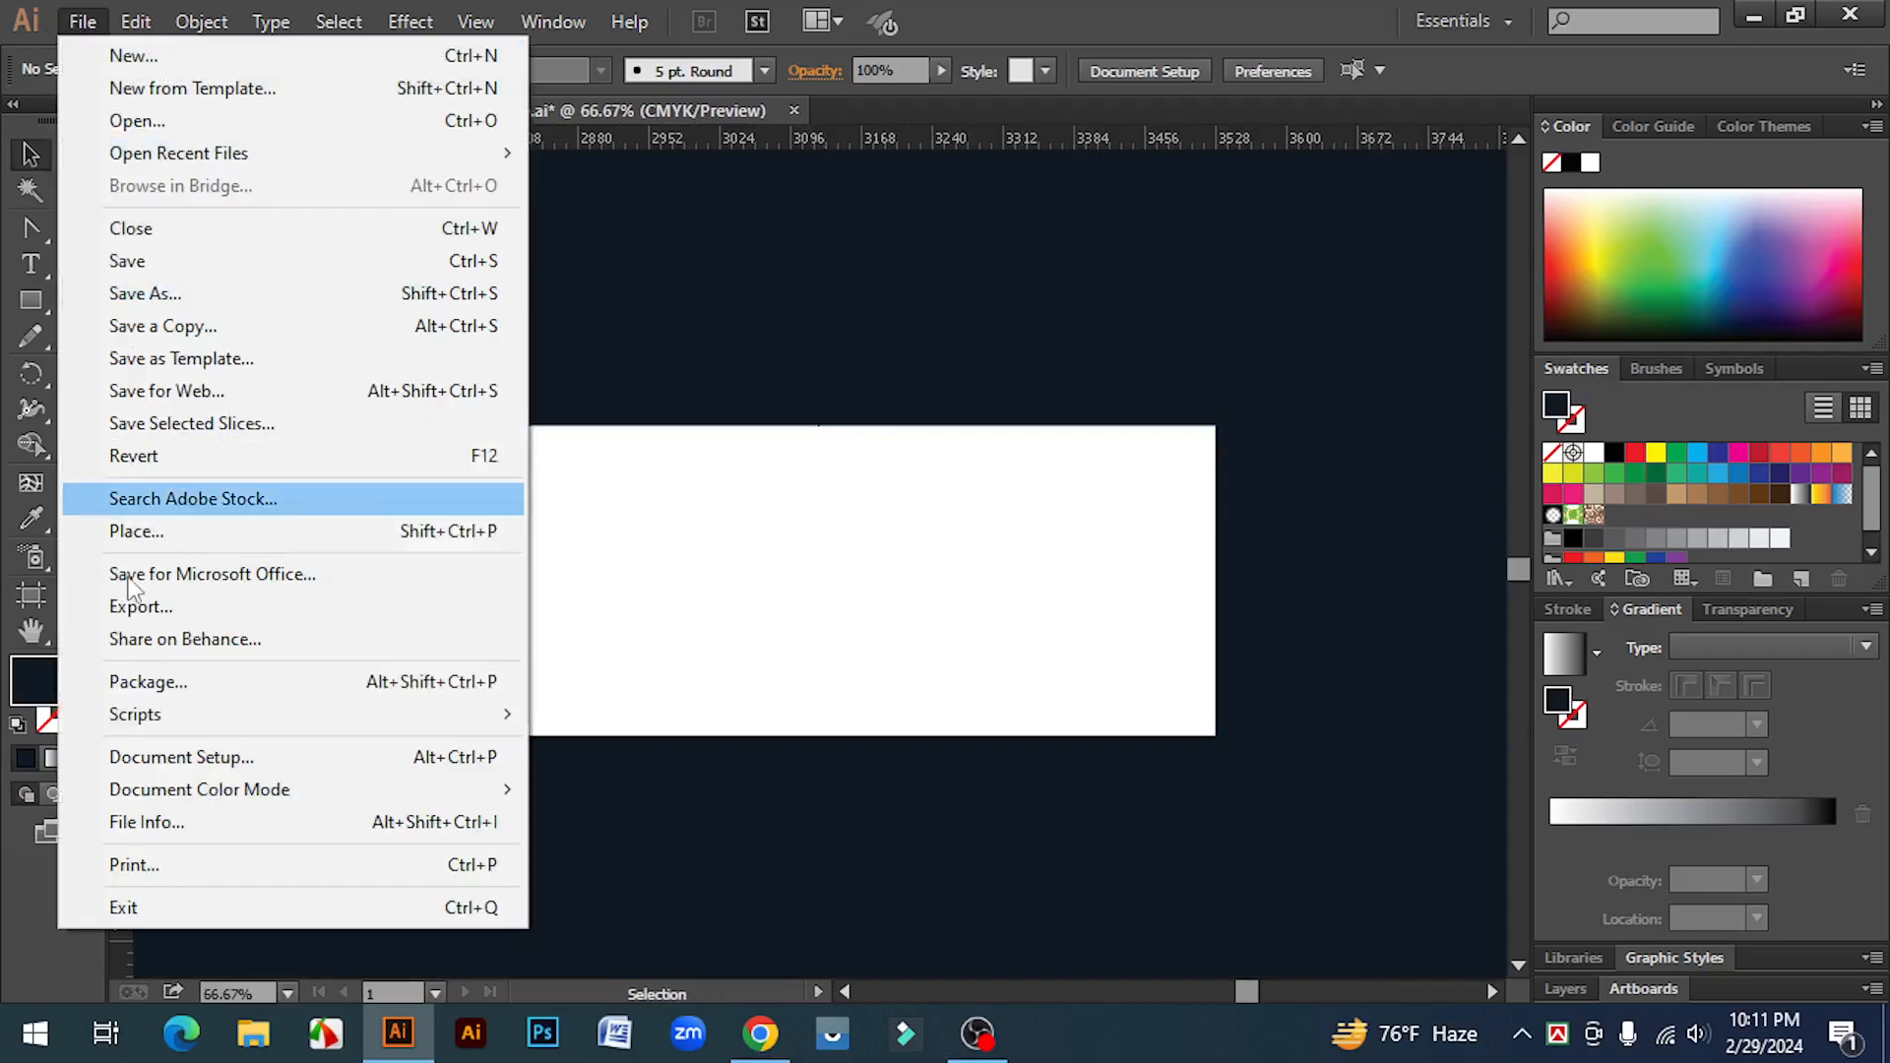
pyautogui.click(128, 532)
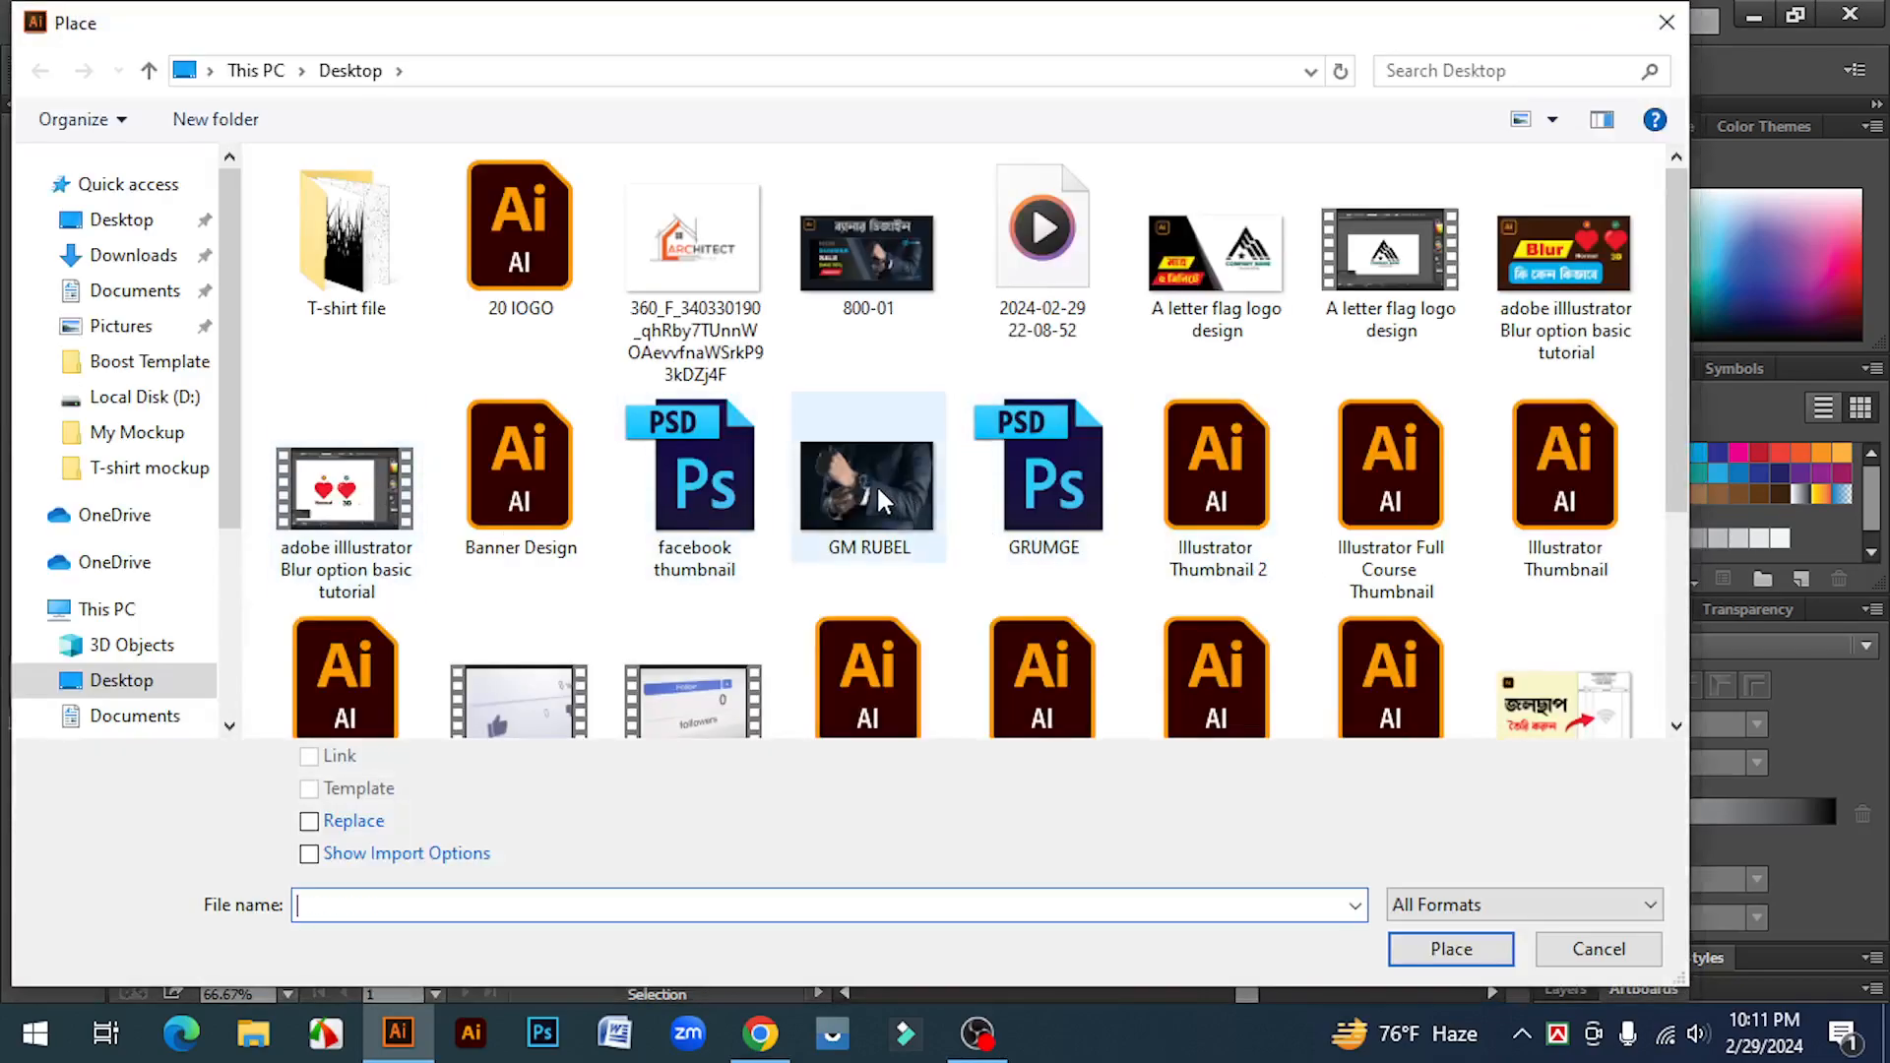
pyautogui.click(883, 502)
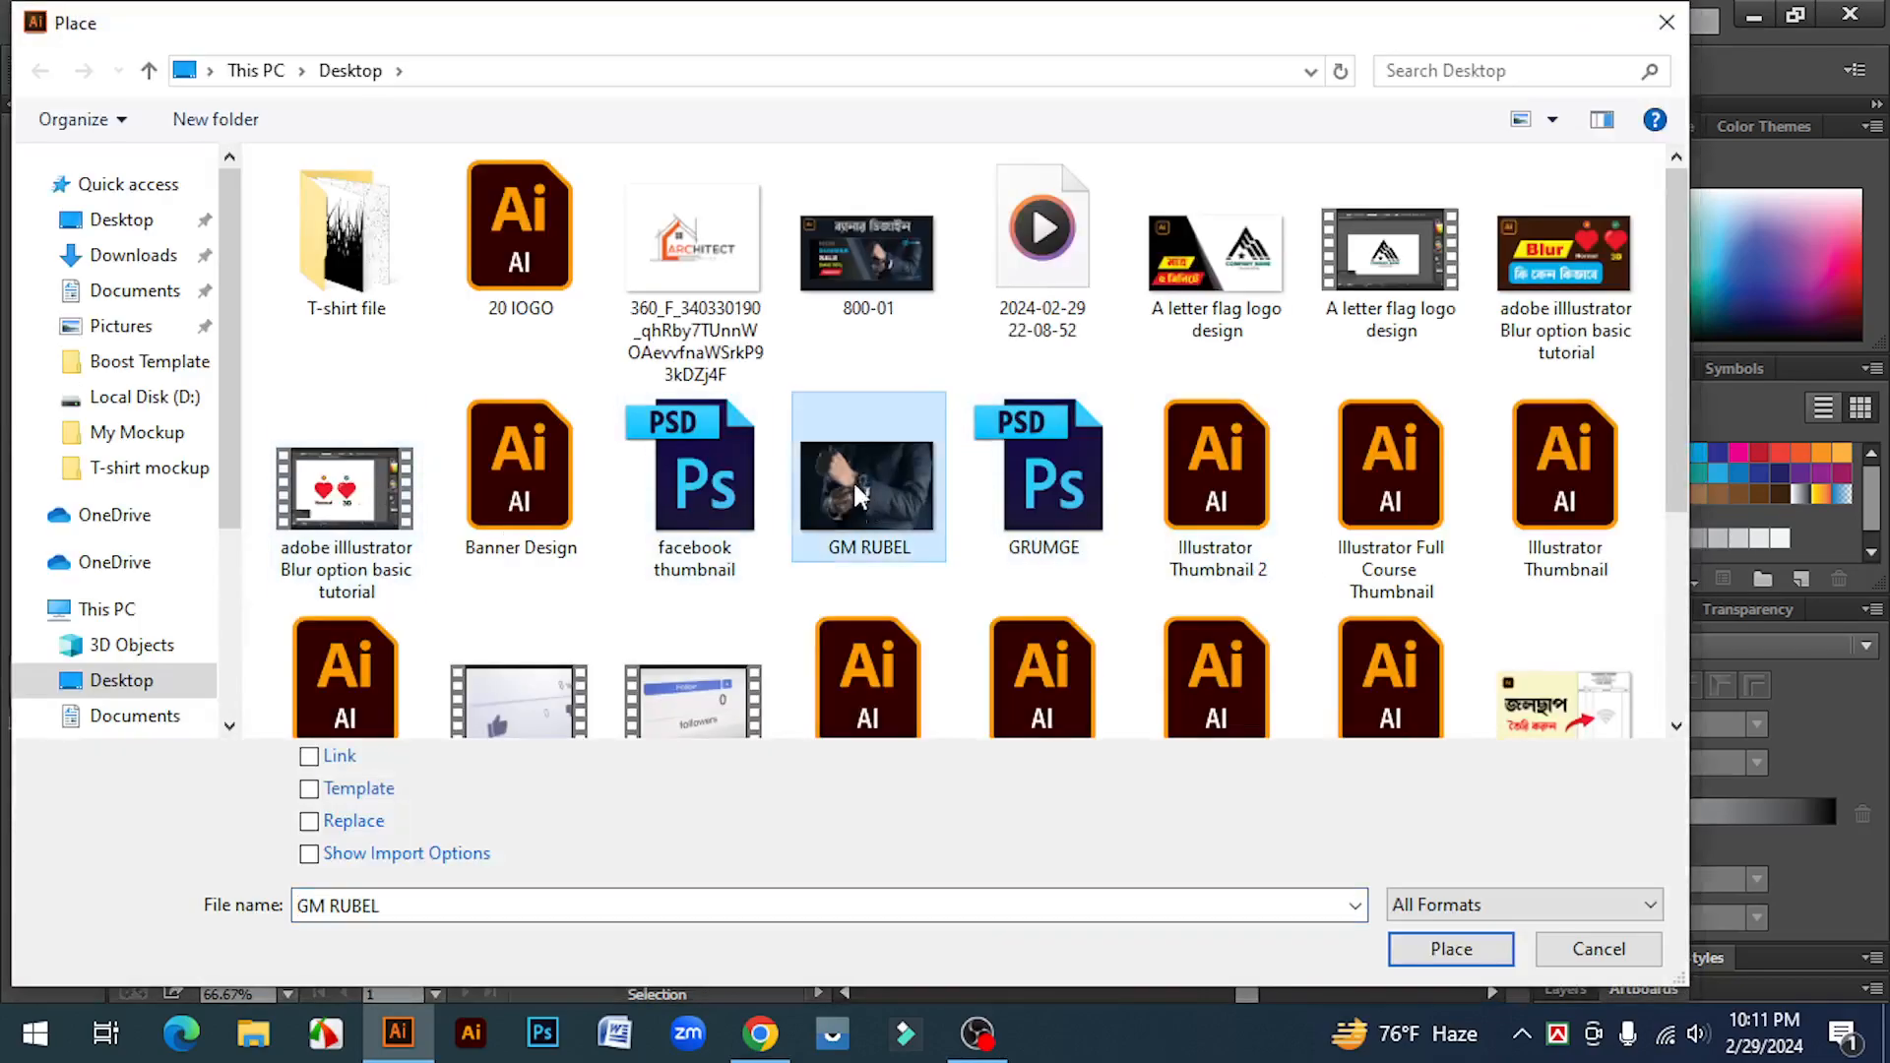
pyautogui.click(1447, 949)
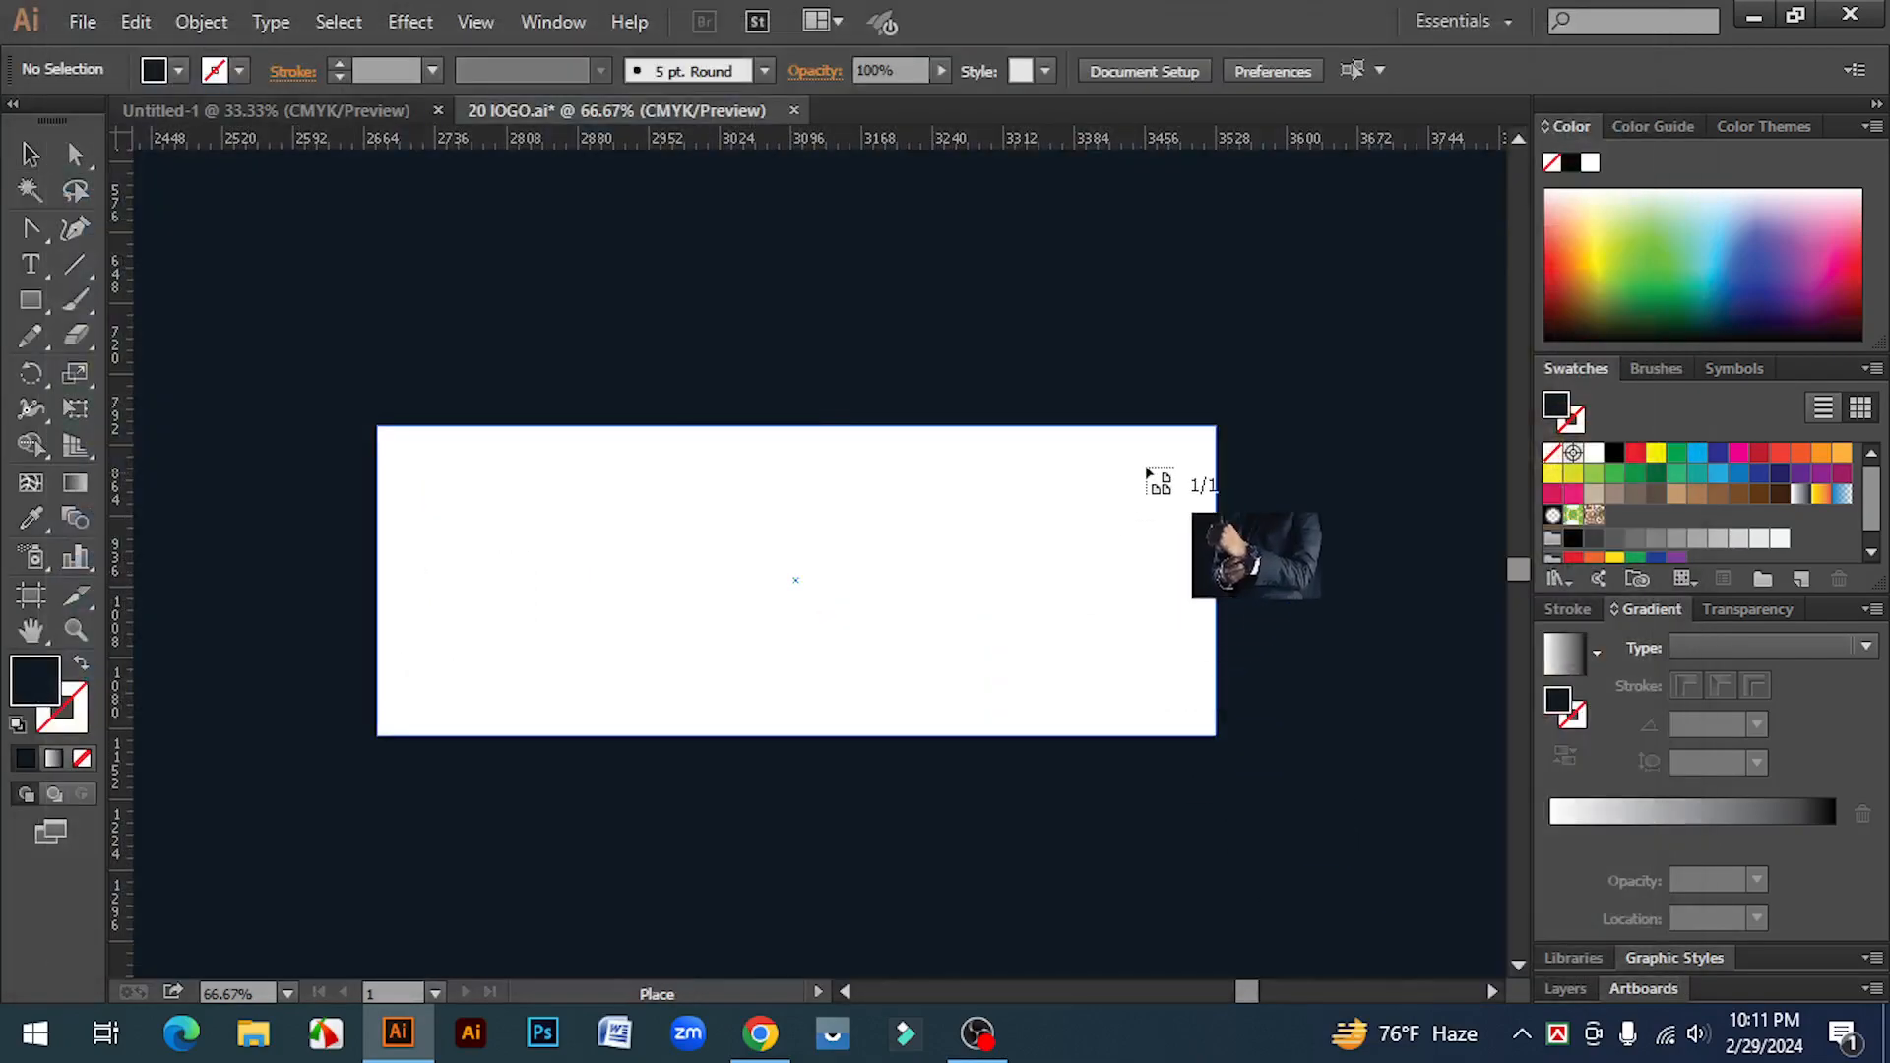
pyautogui.moveTo(1217, 426); pyautogui.dragTo(751, 791)
pyautogui.click(866, 824)
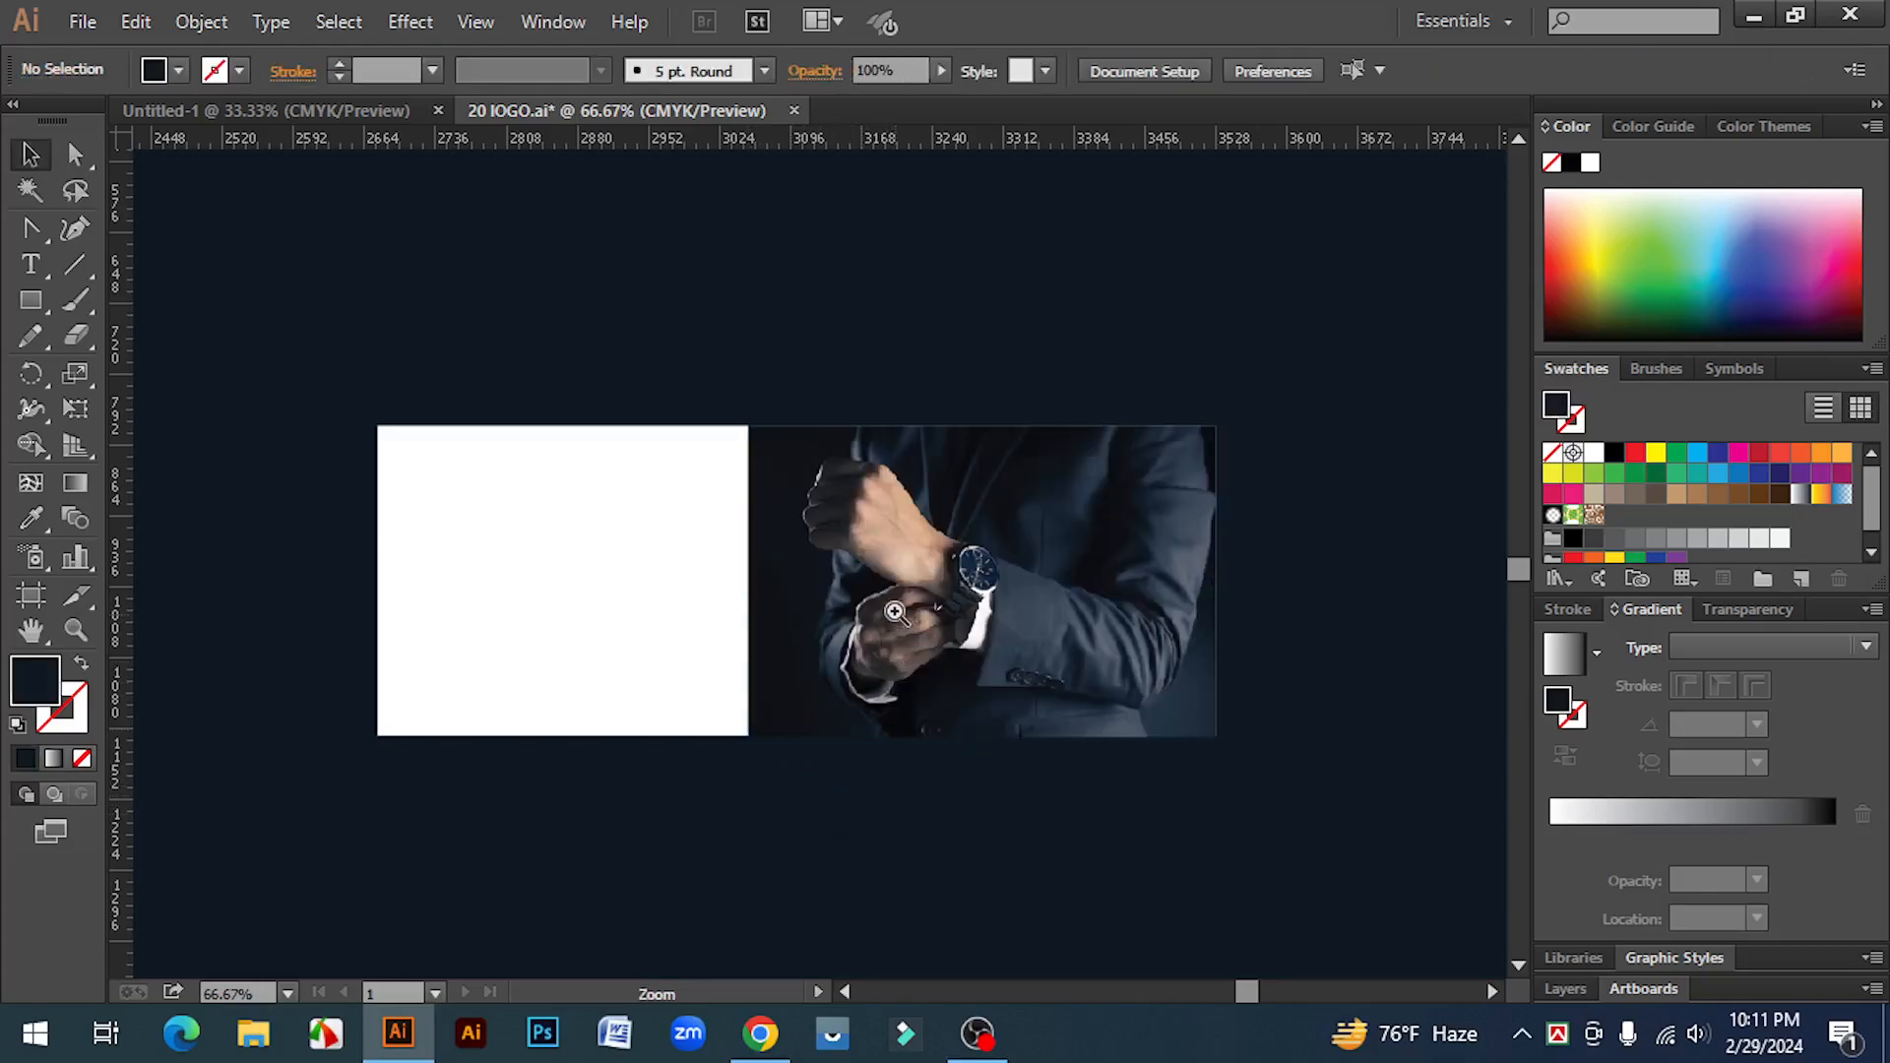
# Step: Examine up close how the placed photo's edges line up with the white rectangle
pyautogui.keyDown('ctrl'); pyautogui.click(896, 611); pyautogui.keyUp('ctrl')
pyautogui.click(891, 561)
pyautogui.click(1408, 646)
pyautogui.click(1089, 532)
pyautogui.click(1394, 583)
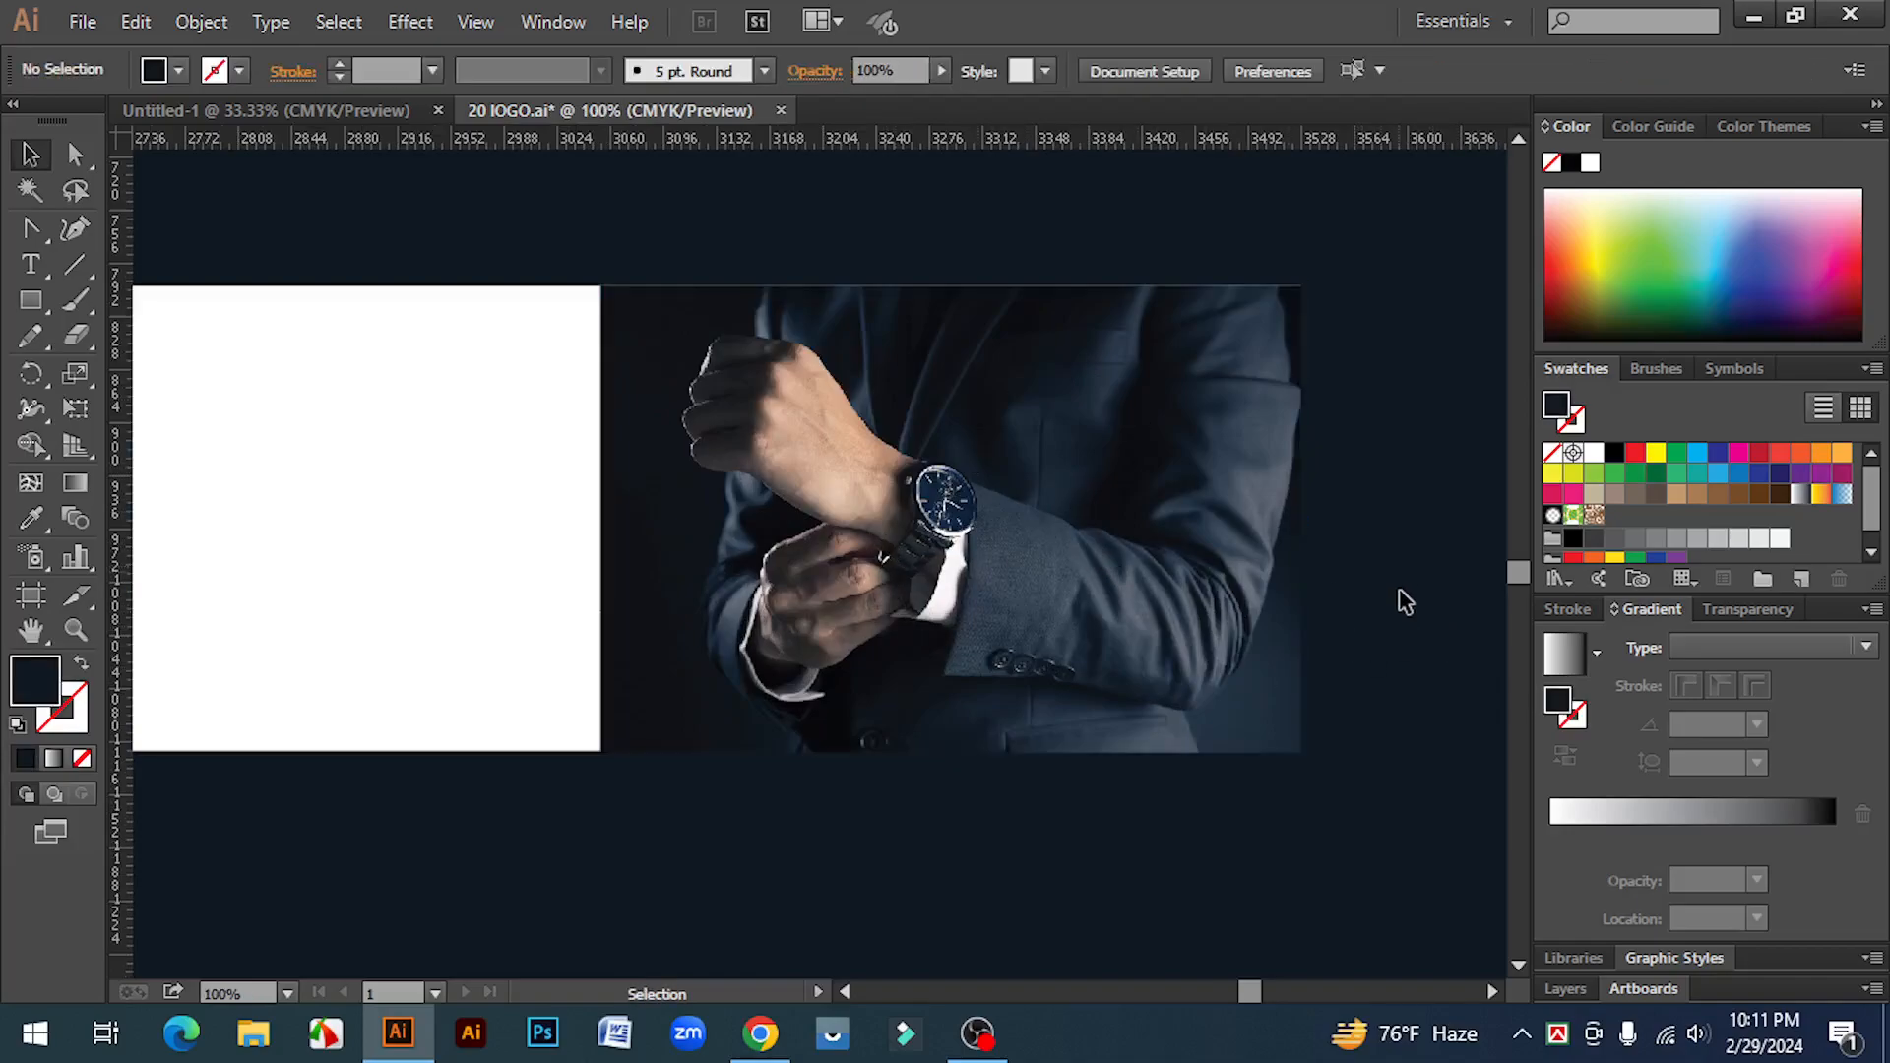
pyautogui.click(1132, 607)
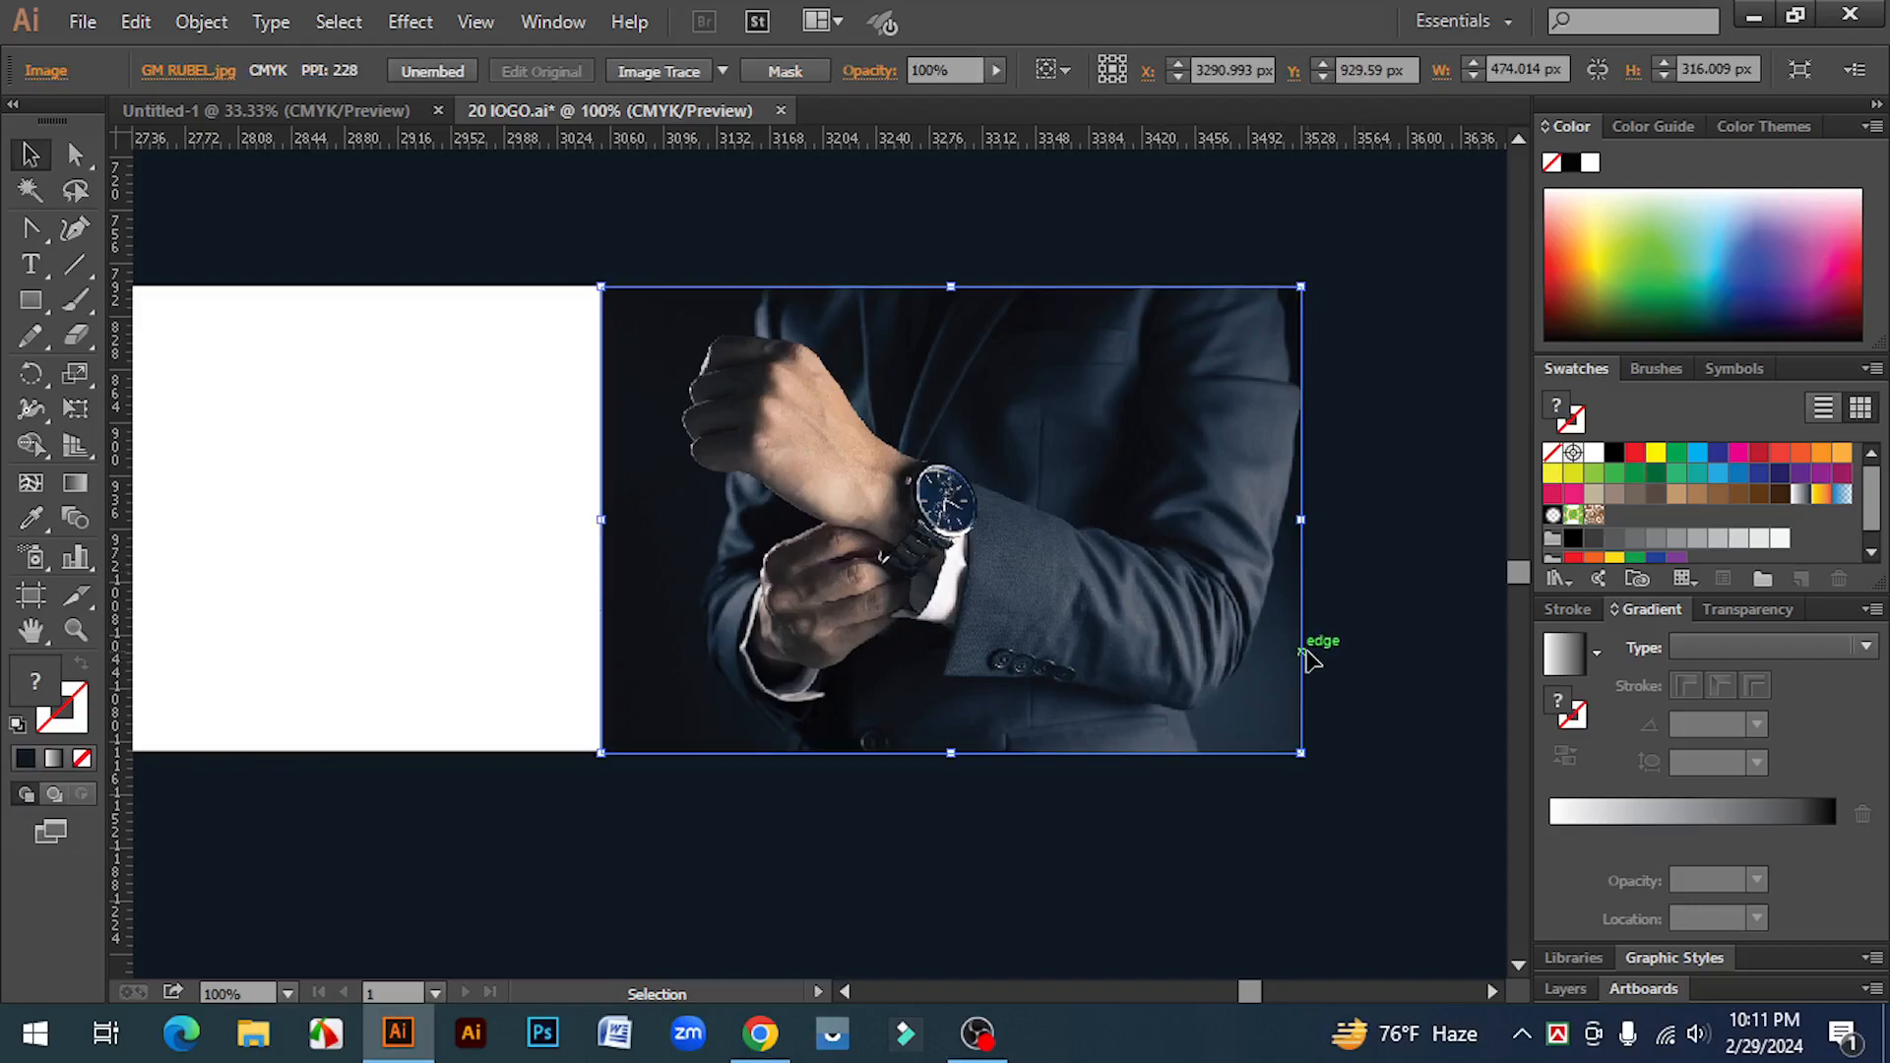
pyautogui.click(1381, 655)
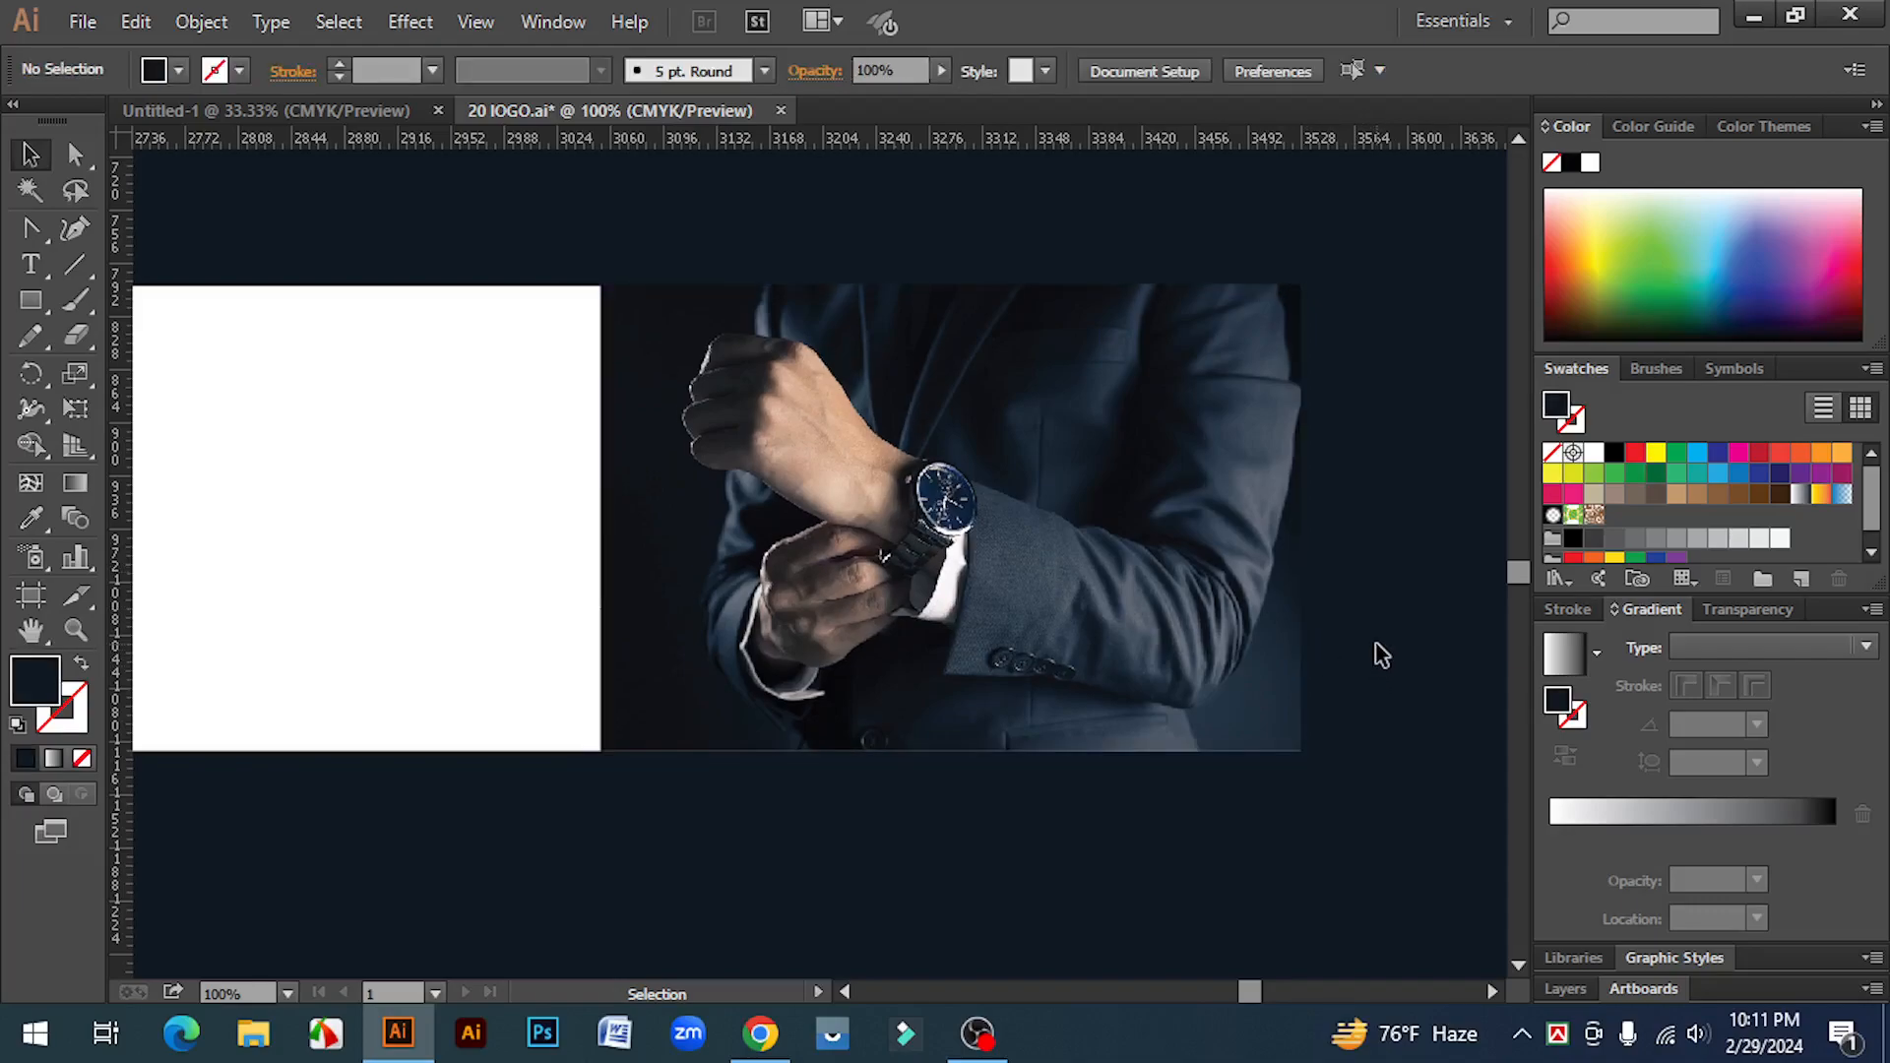
# Step: Draw a tall narrow rectangle near the left edge of the new background
pyautogui.hotkey('ctrl', '-')
pyautogui.hotkey('ctrl', '-')
pyautogui.press('space')
pyautogui.moveTo(498, 698); pyautogui.dragTo(1243, 717)
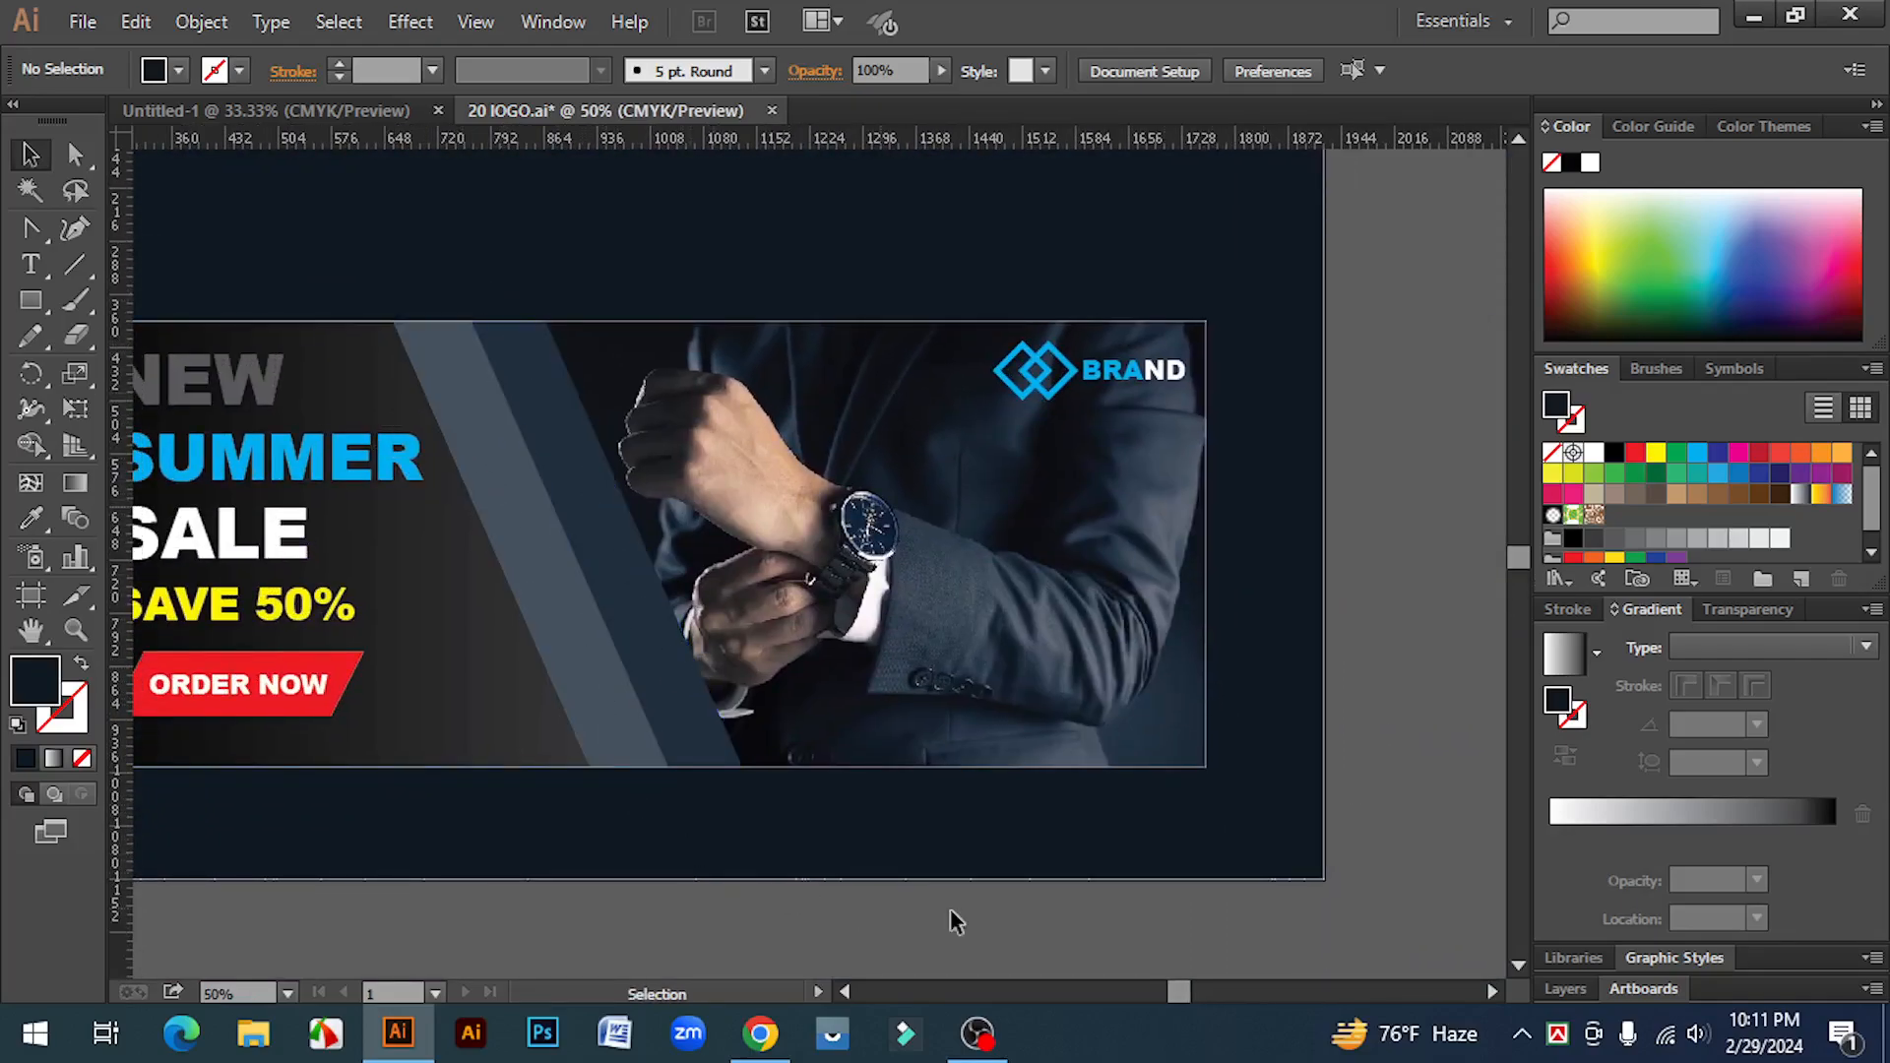
pyautogui.hotkey('ctrl', '-')
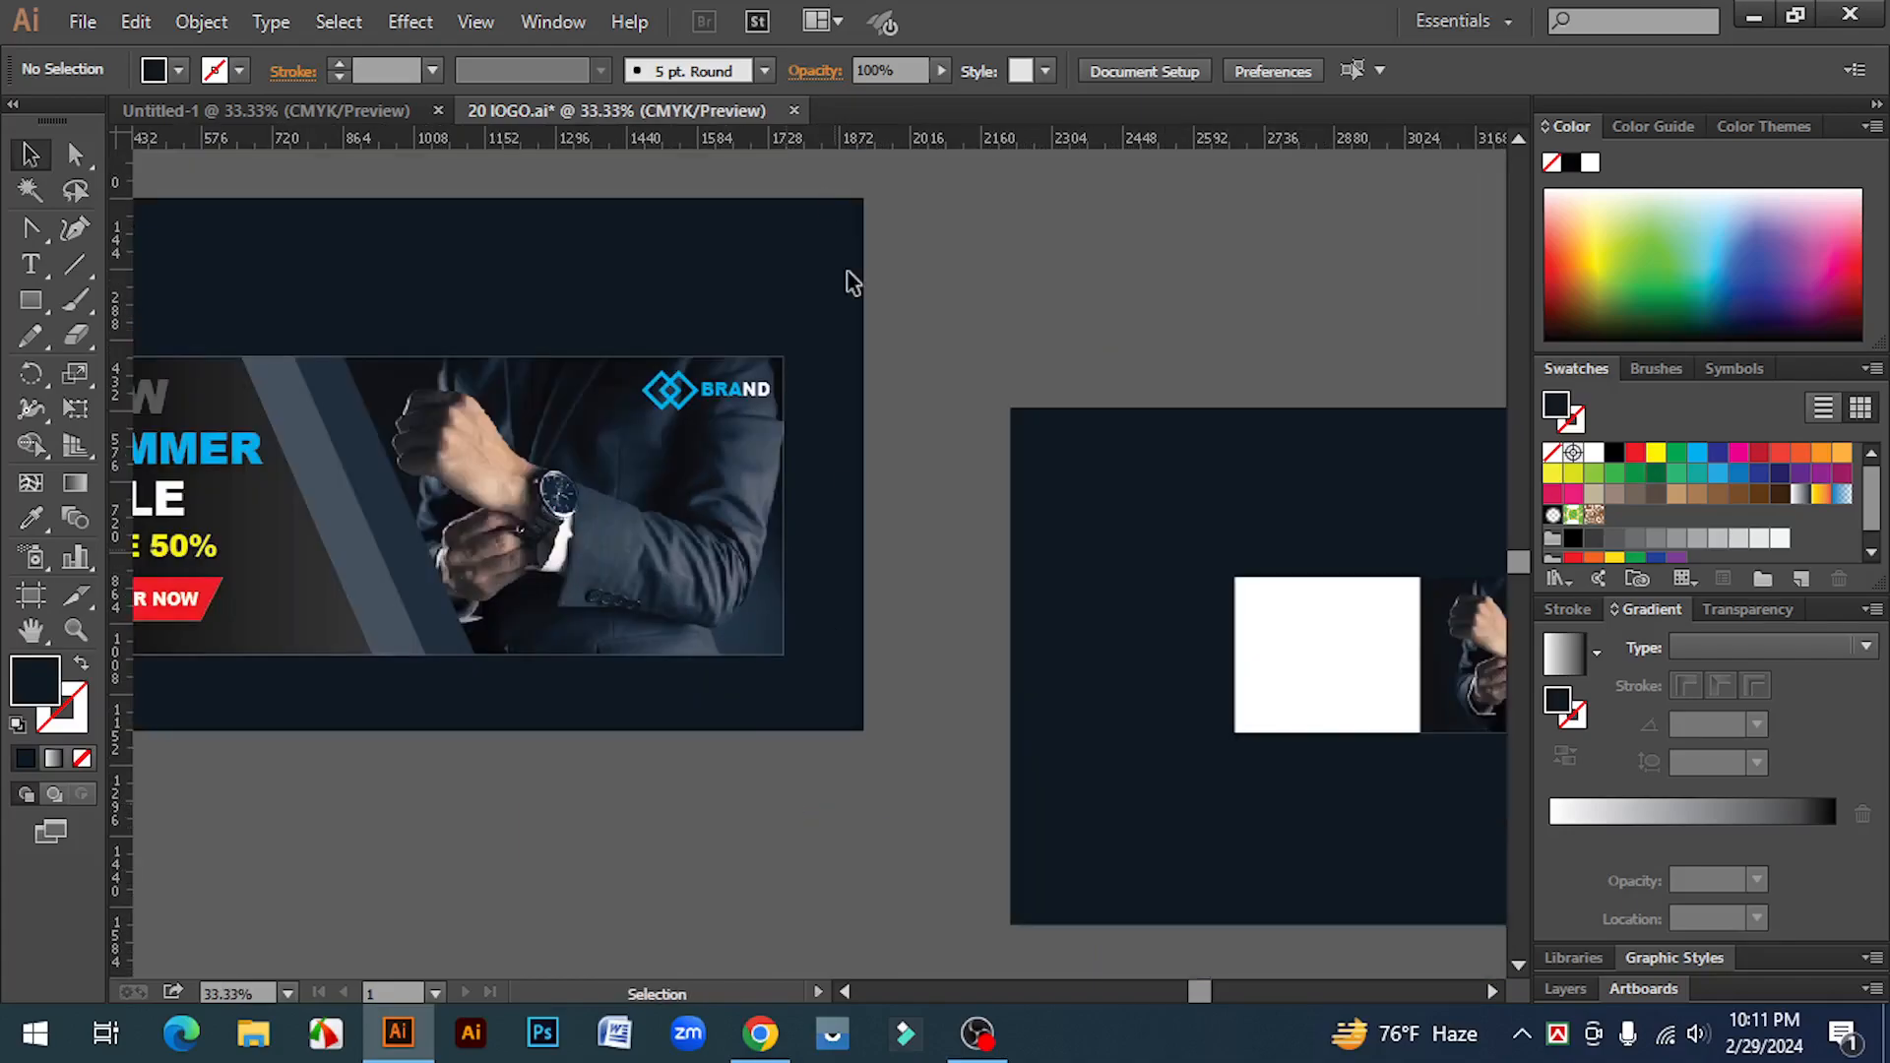
pyautogui.moveTo(37, 292); pyautogui.dragTo(118, 299)
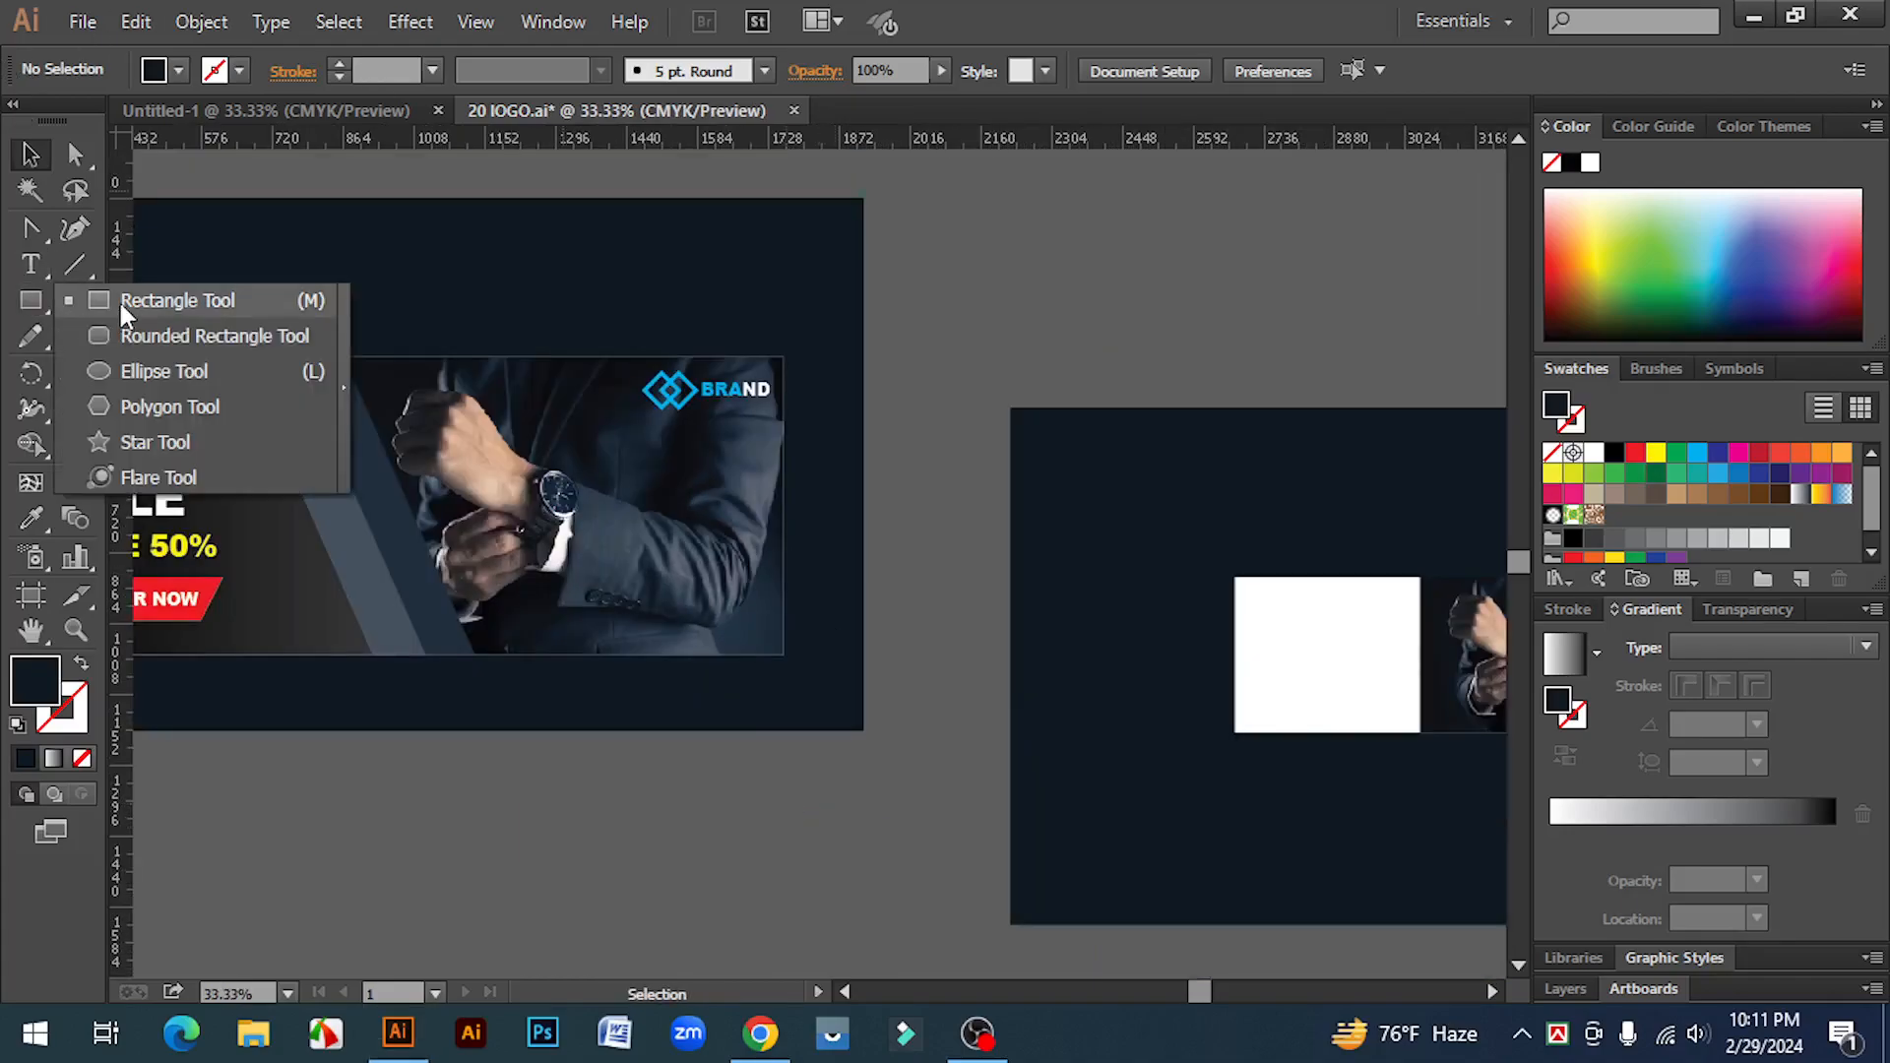
pyautogui.moveTo(1038, 463)
pyautogui.mouseDown()
pyautogui.moveTo(1106, 836)
pyautogui.moveTo(1096, 909)
pyautogui.mouseUp()
# Step: Fill the narrow rectangle with the reference banner's dark stripe colour using the Eyedropper and inspect its hex value
pyautogui.click(31, 518)
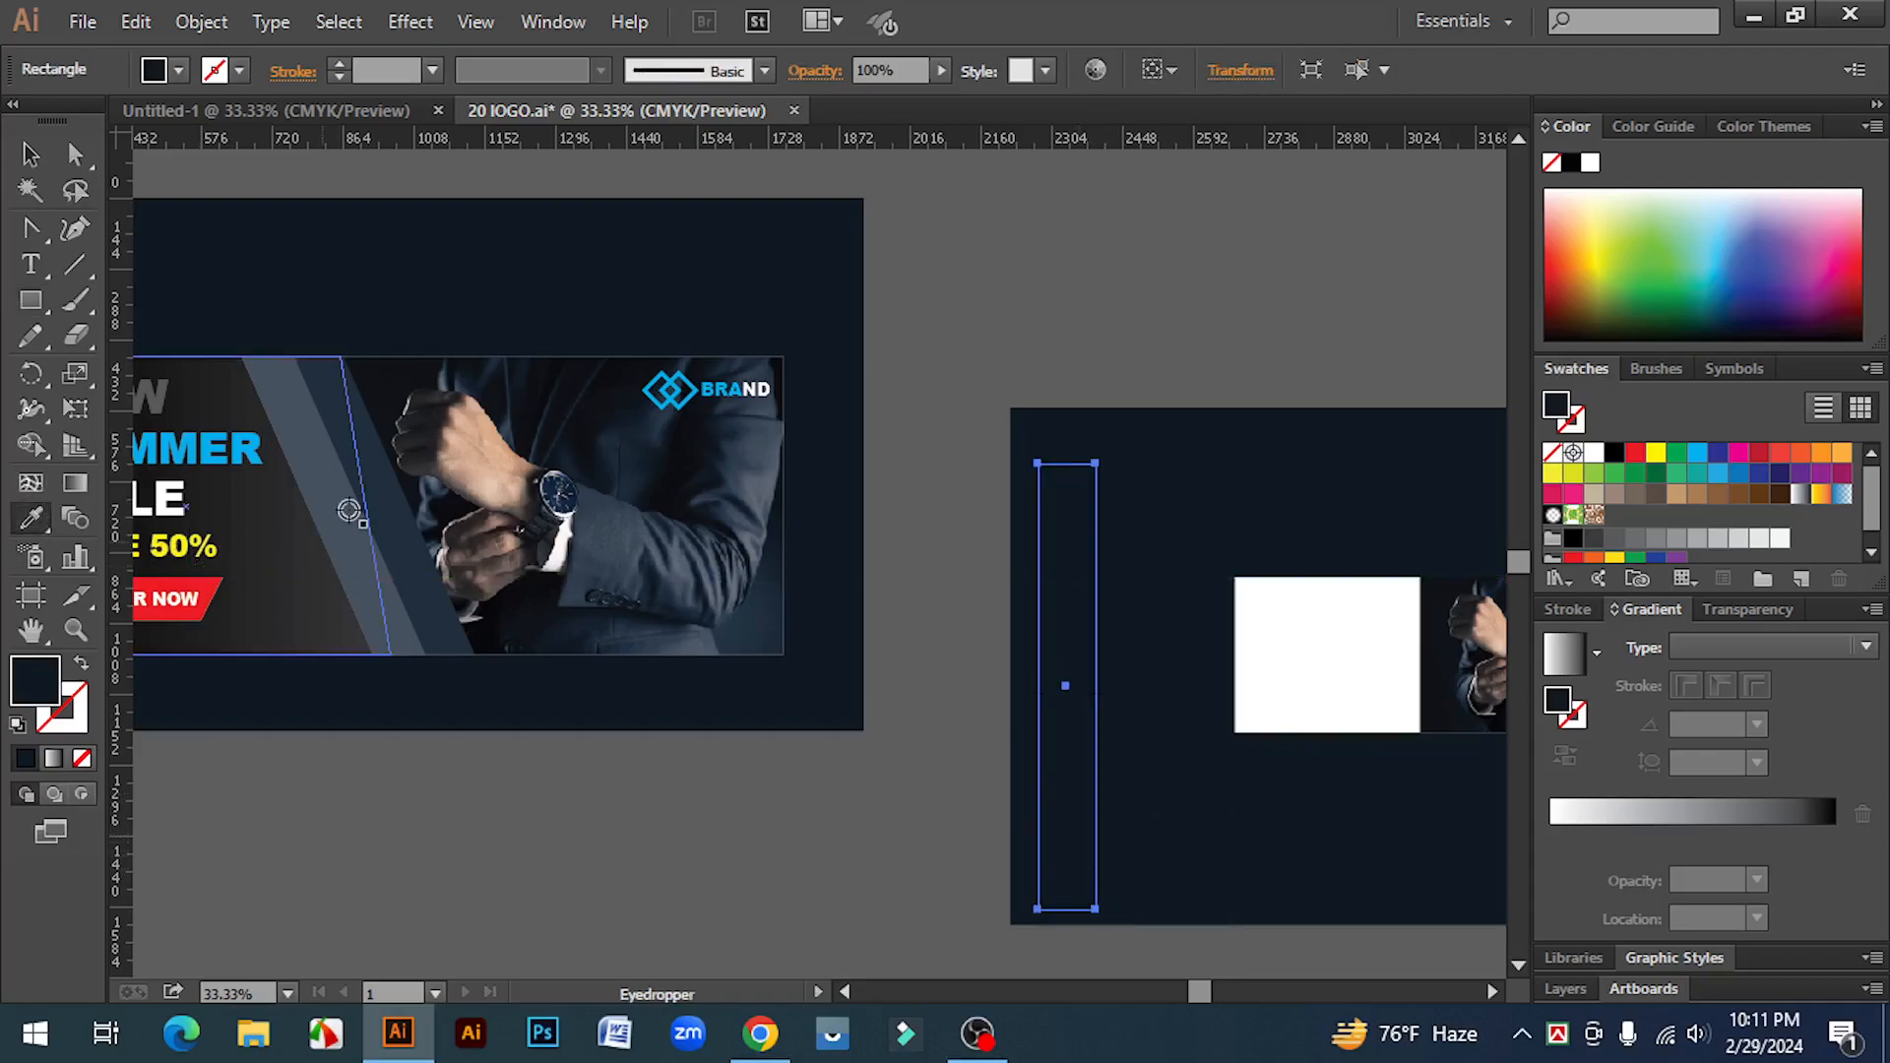
pyautogui.click(365, 435)
pyautogui.click(30, 155)
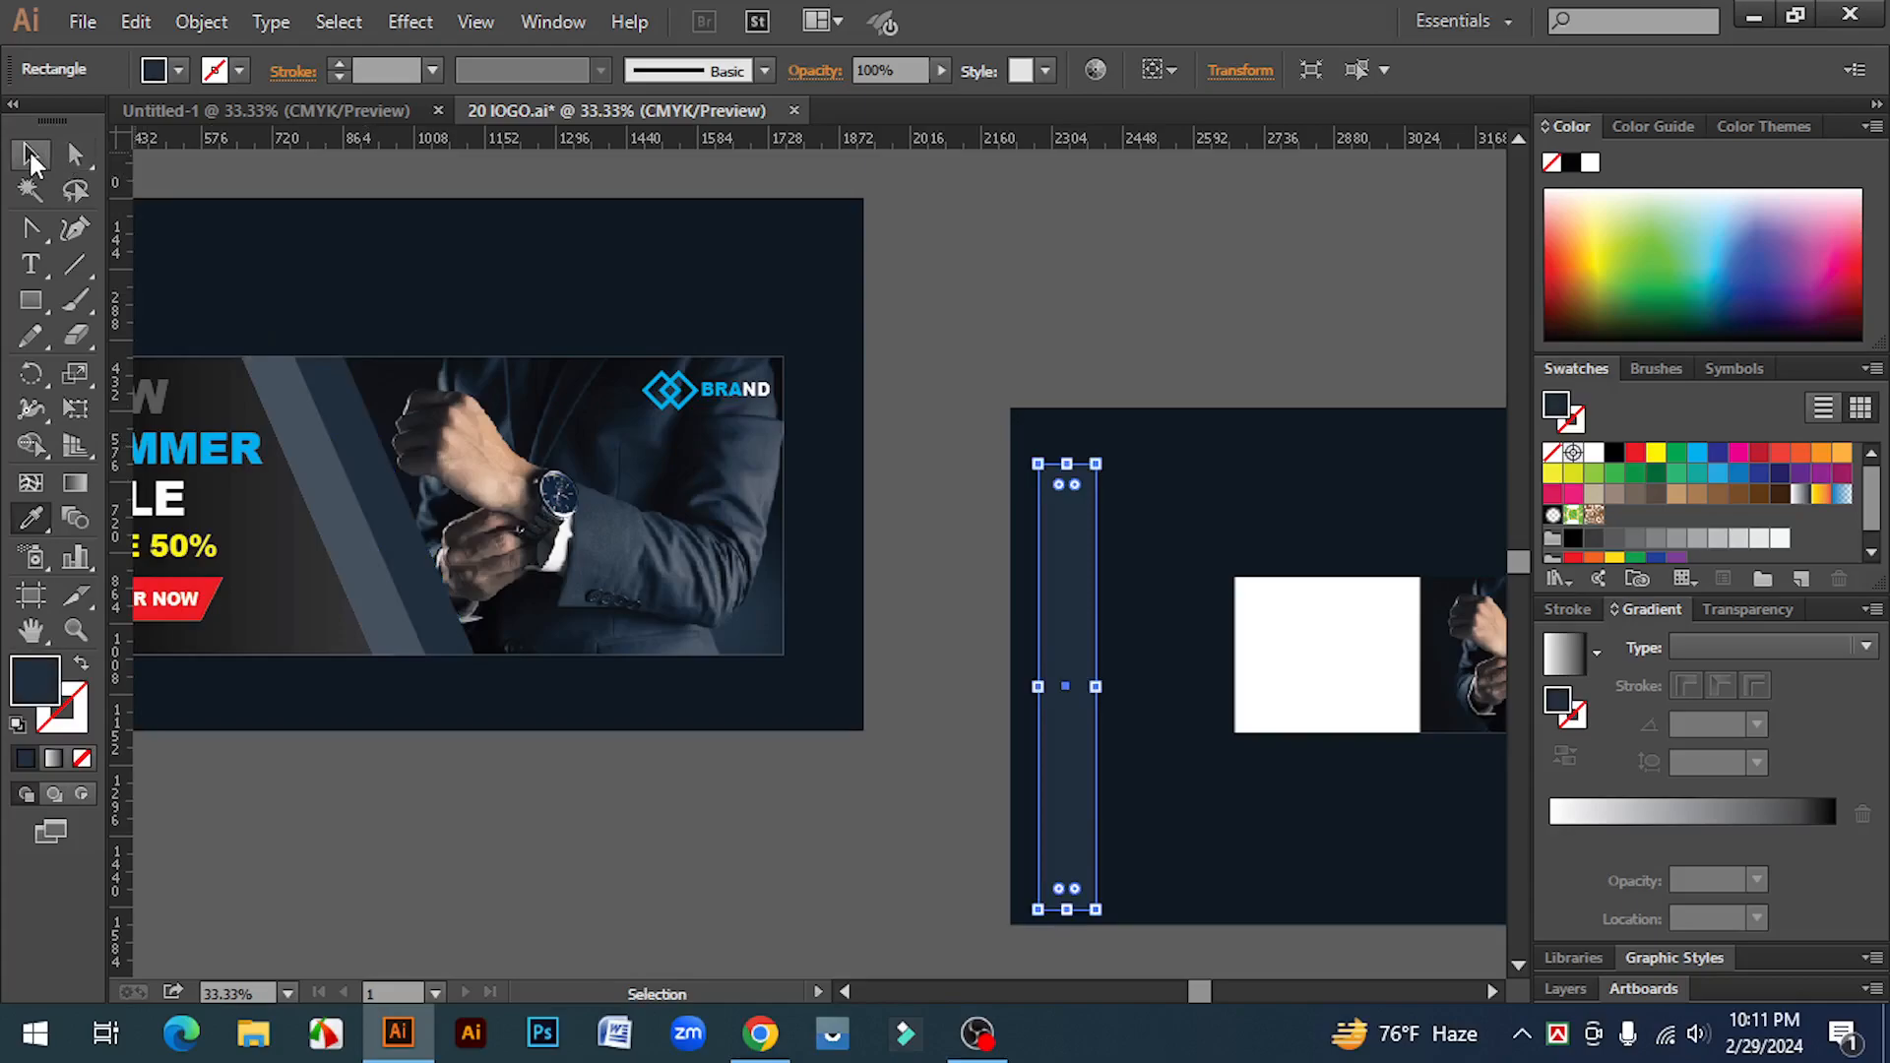
pyautogui.doubleClick(39, 686)
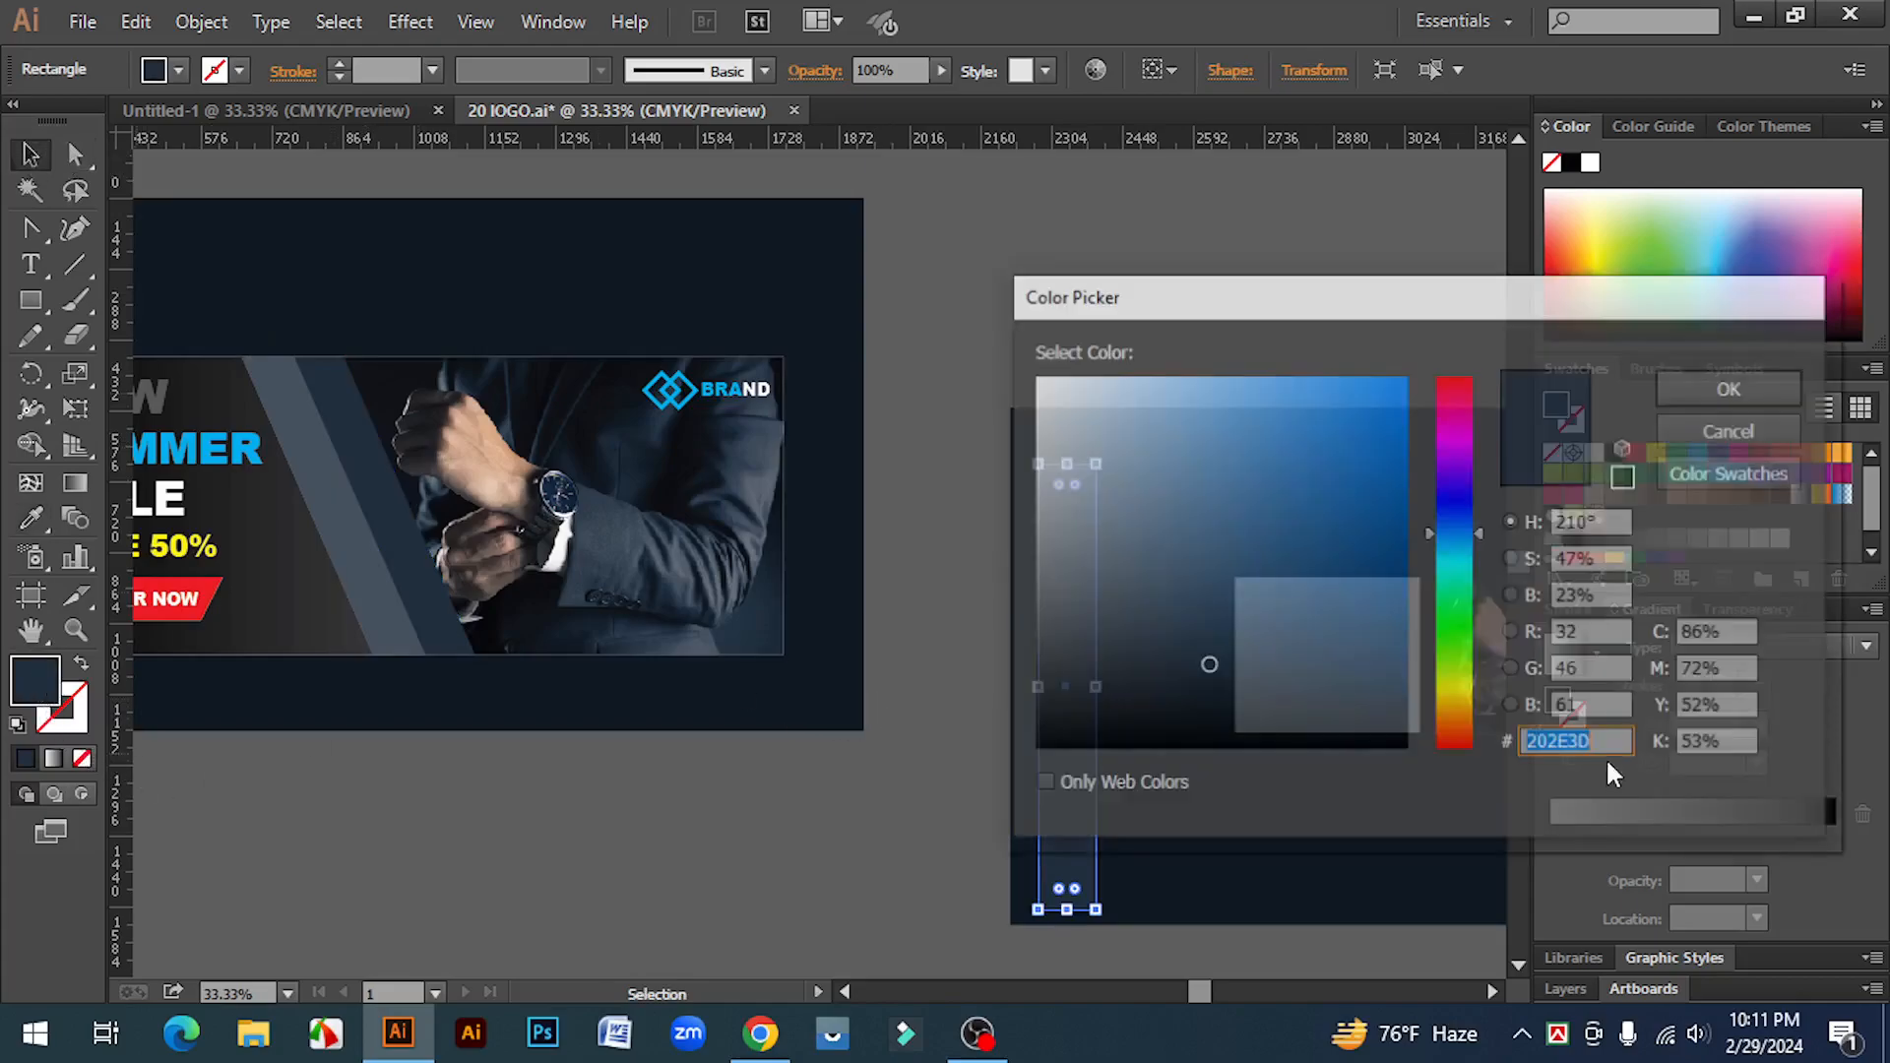
pyautogui.click(1599, 745)
pyautogui.moveTo(1583, 746); pyautogui.dragTo(1490, 777)
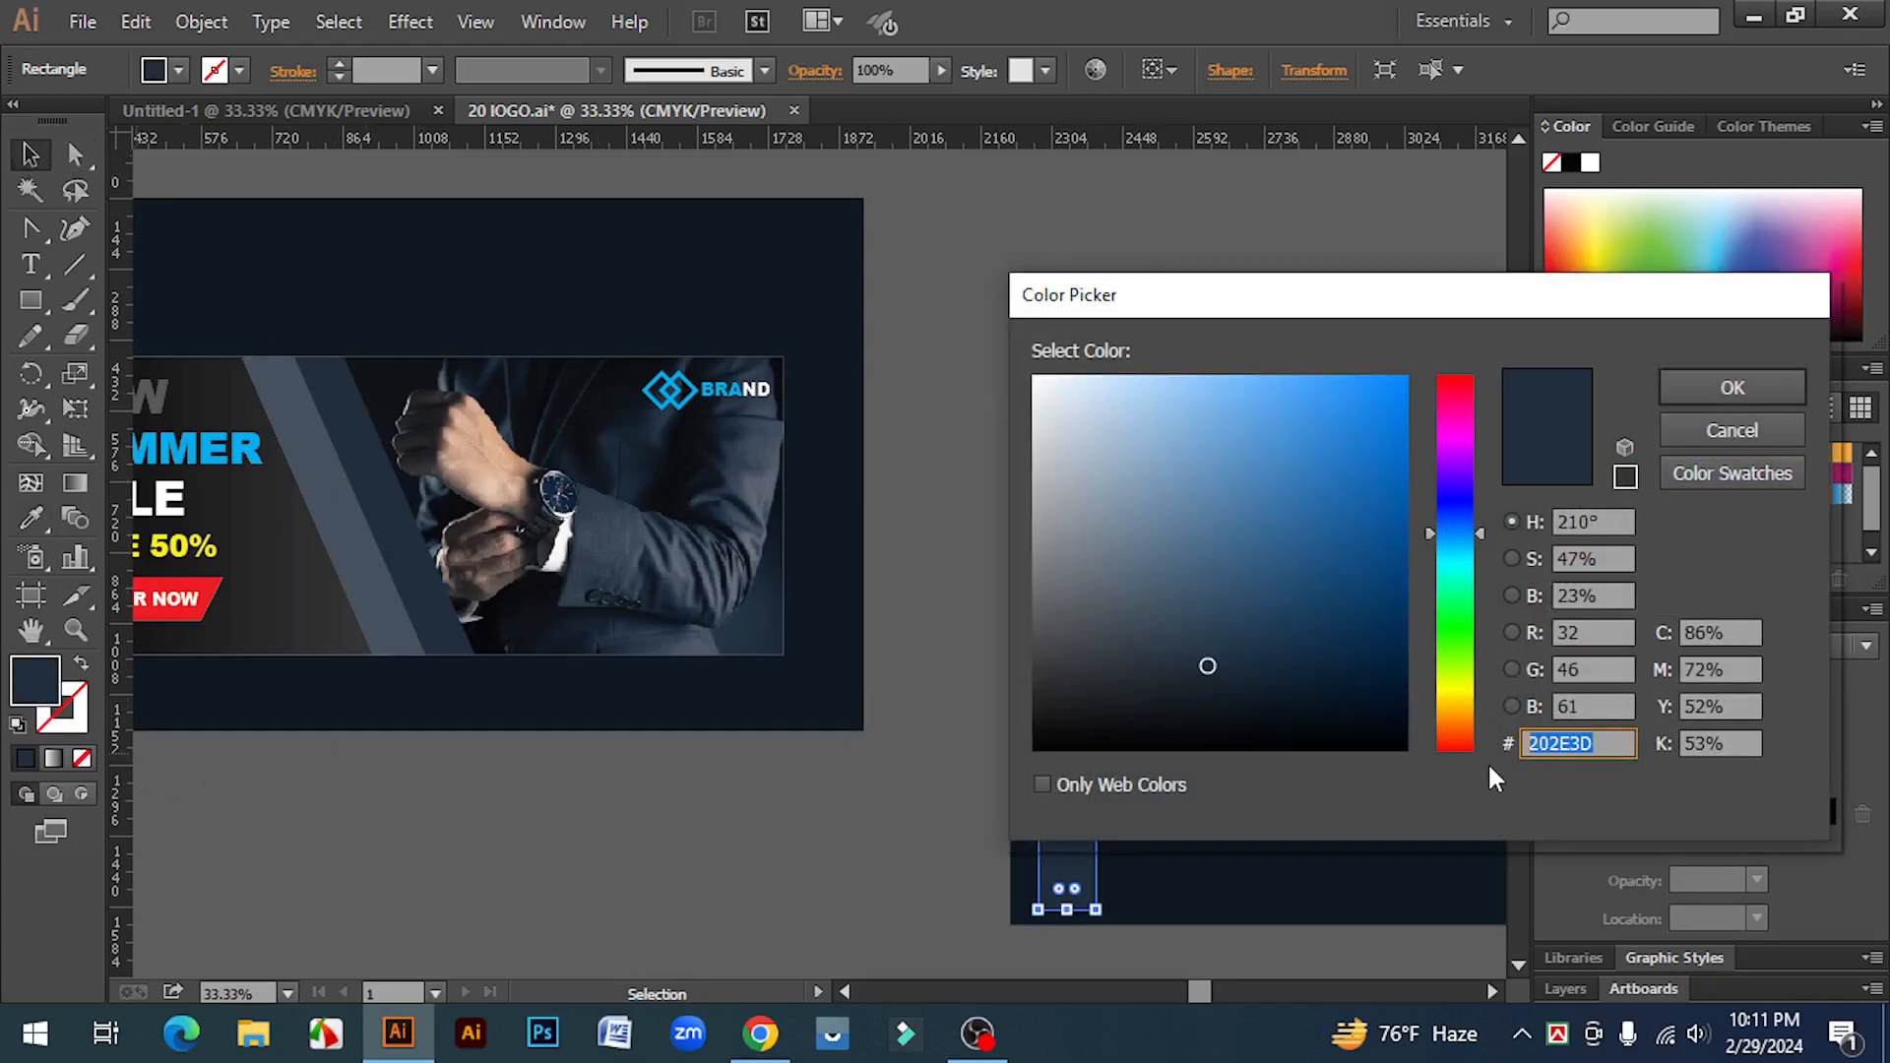
pyautogui.moveTo(1604, 743); pyautogui.dragTo(1510, 744)
pyautogui.click(1730, 386)
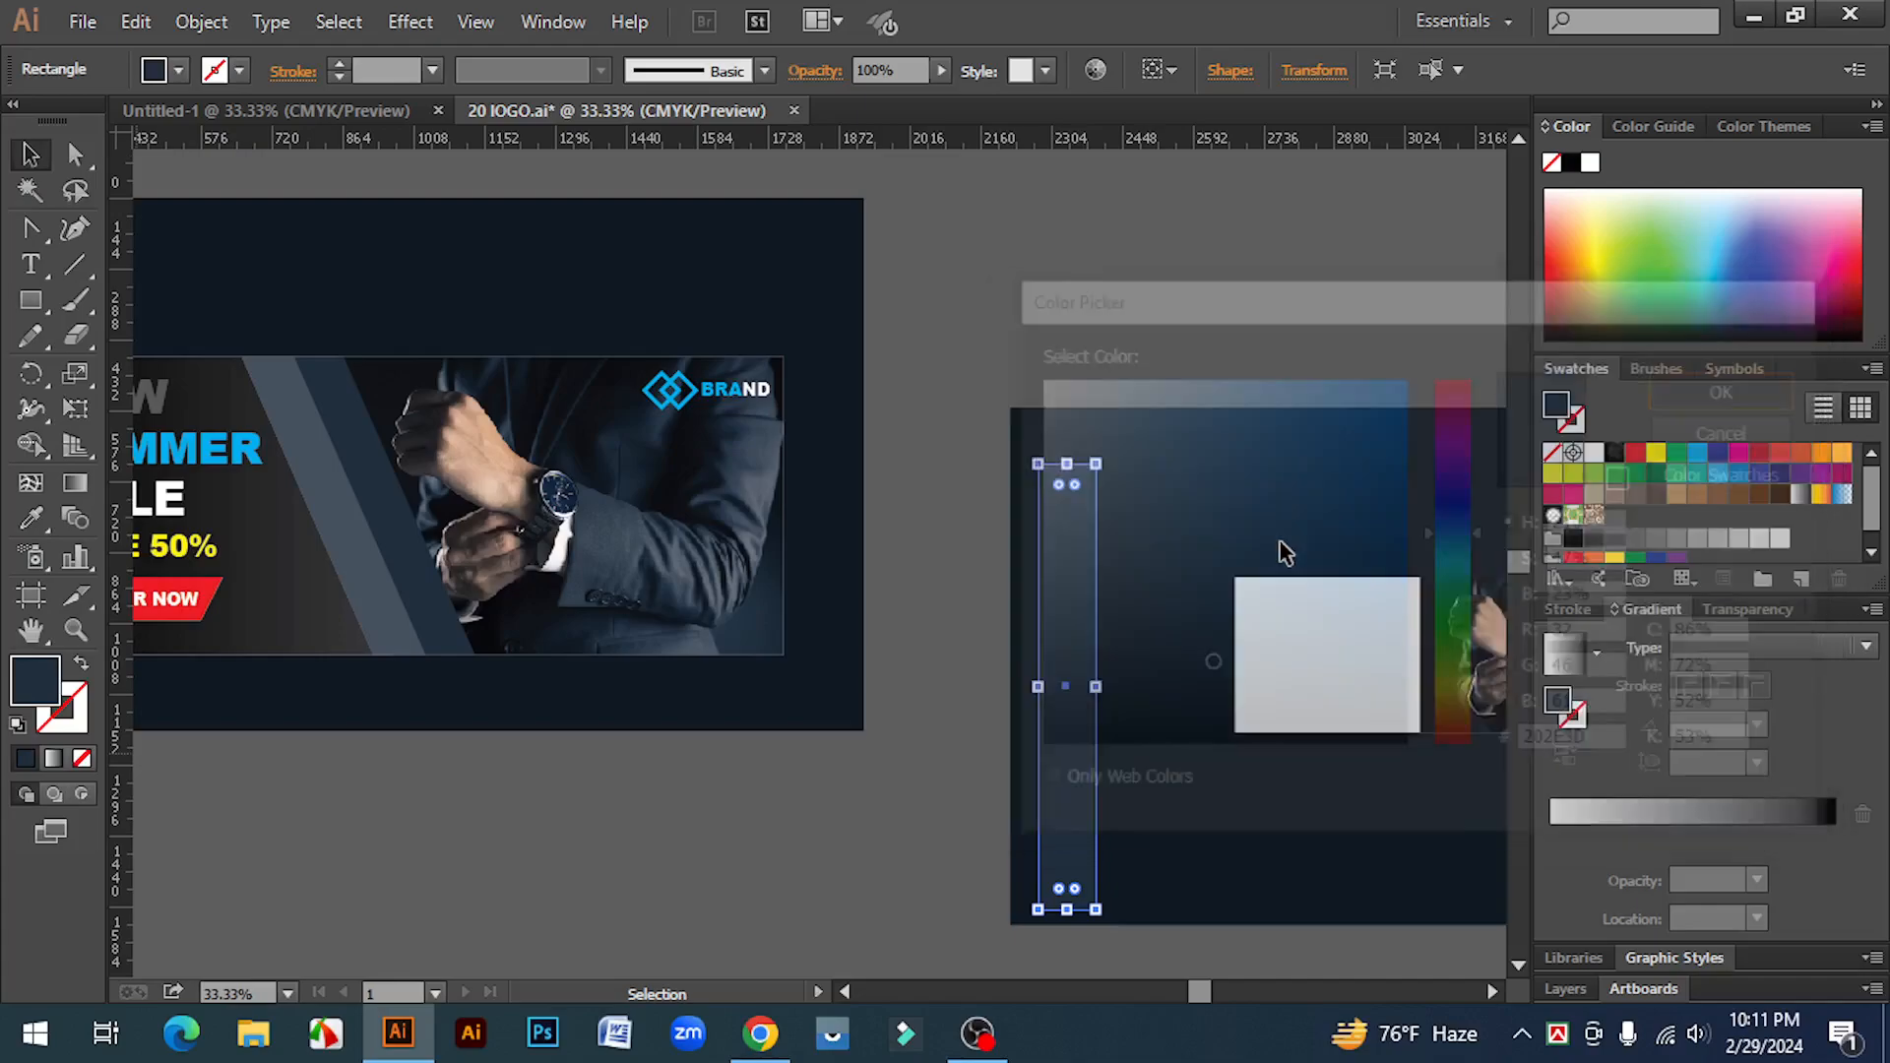
# Step: Duplicate the narrow rectangle to its left and give the copy the reference's lighter stripe colour with the Eyedropper
pyautogui.moveTo(1079, 638); pyautogui.dragTo(1014, 642)
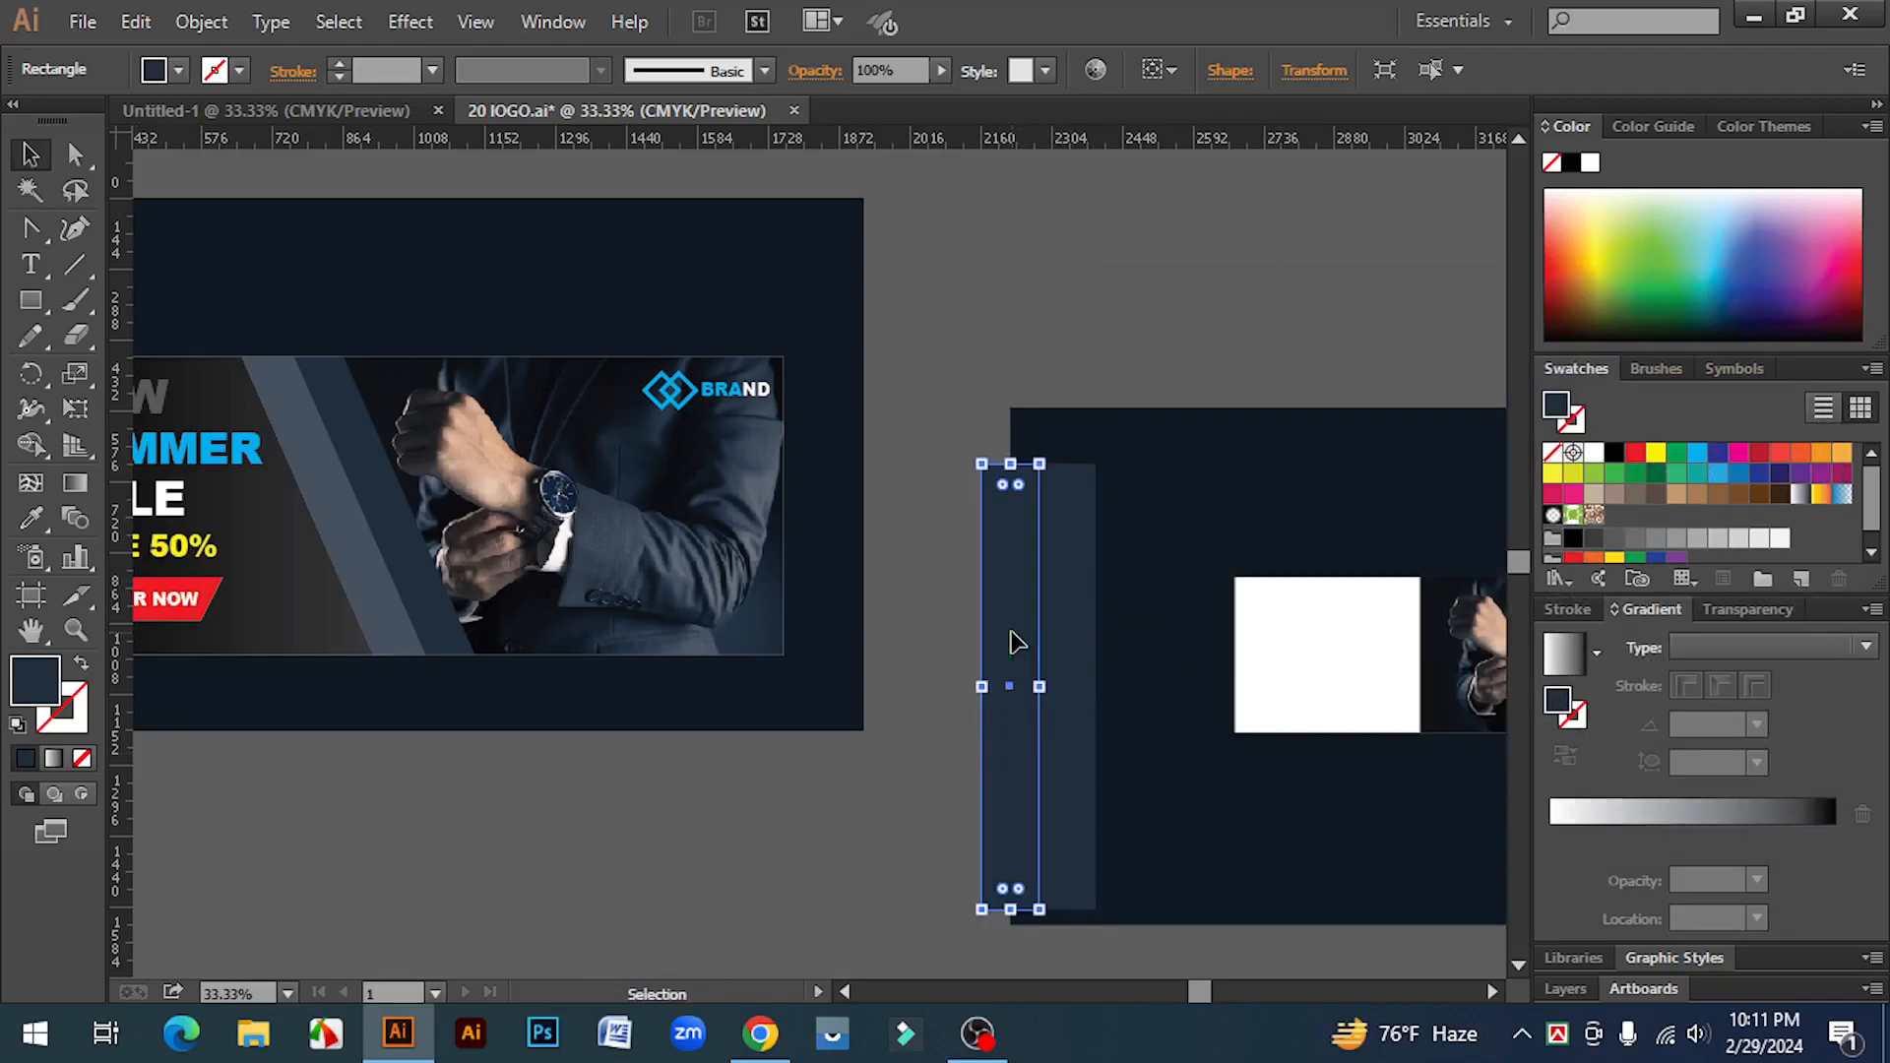
pyautogui.click(24, 530)
pyautogui.click(331, 492)
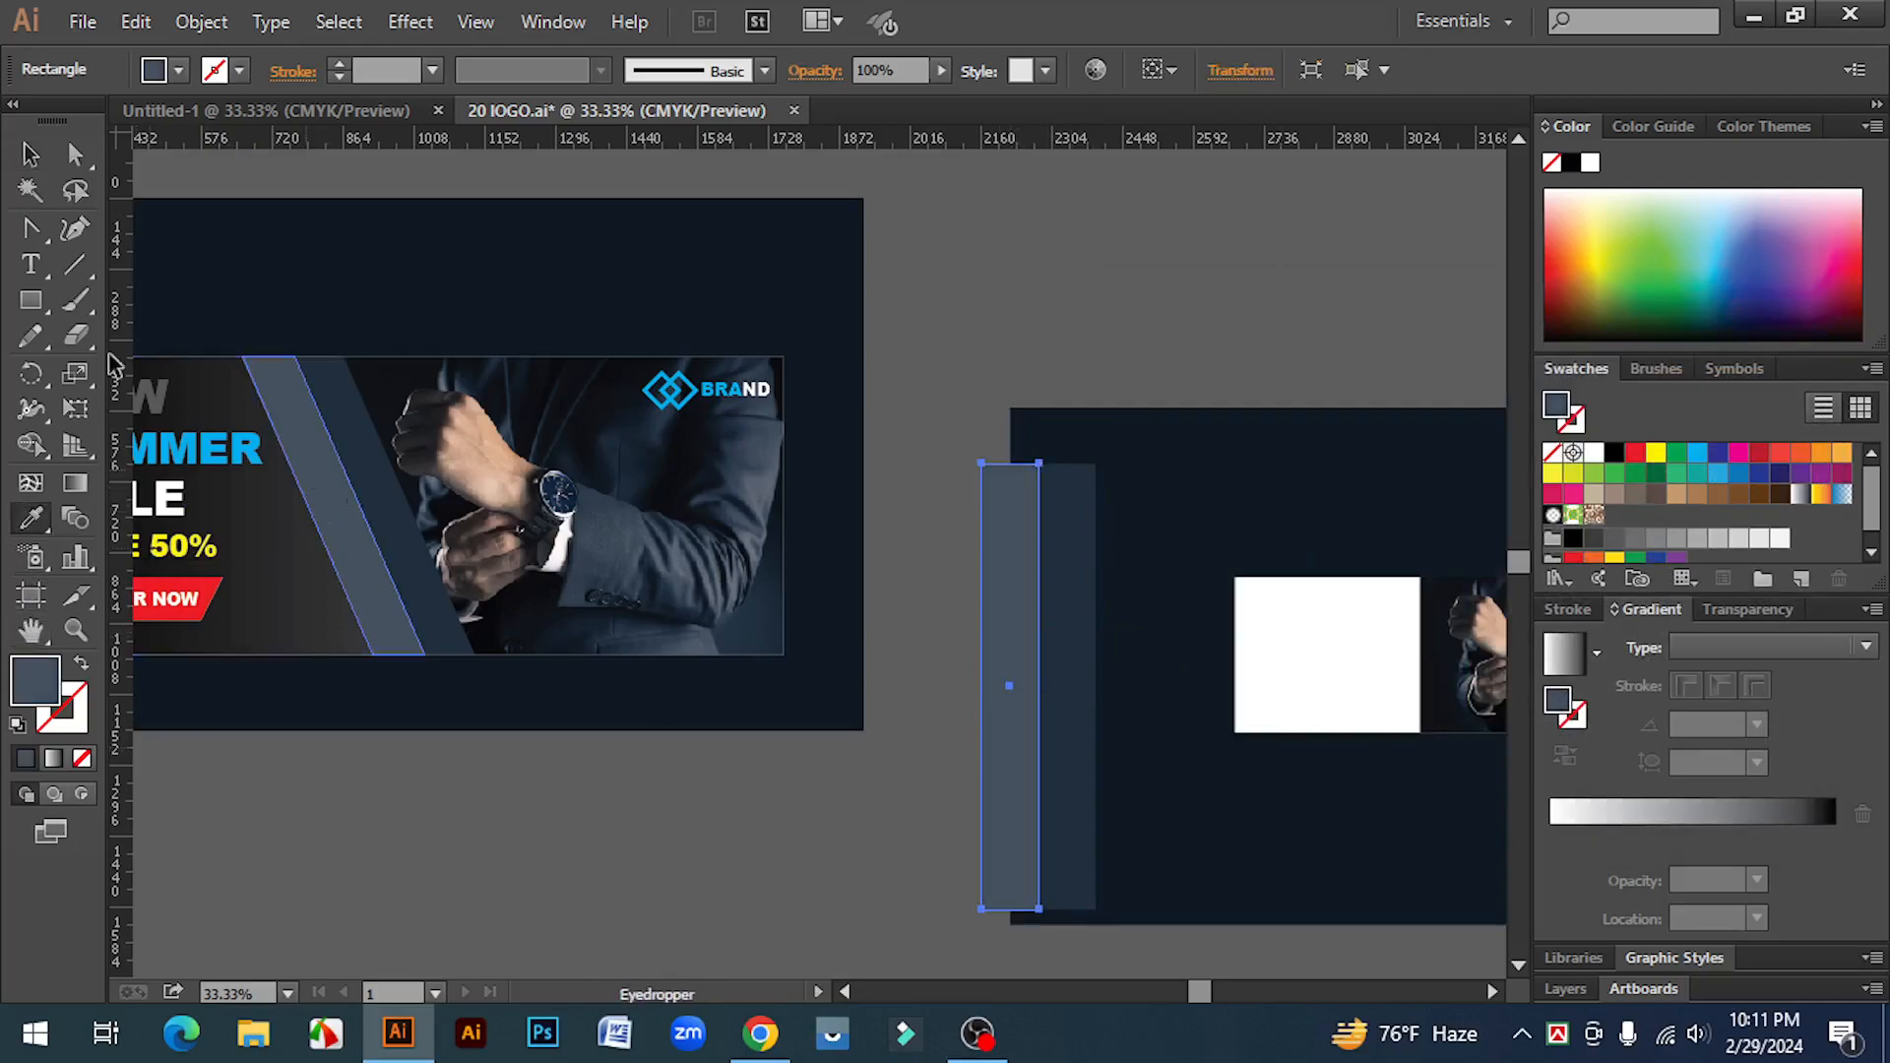
pyautogui.click(30, 154)
pyautogui.doubleClick(35, 679)
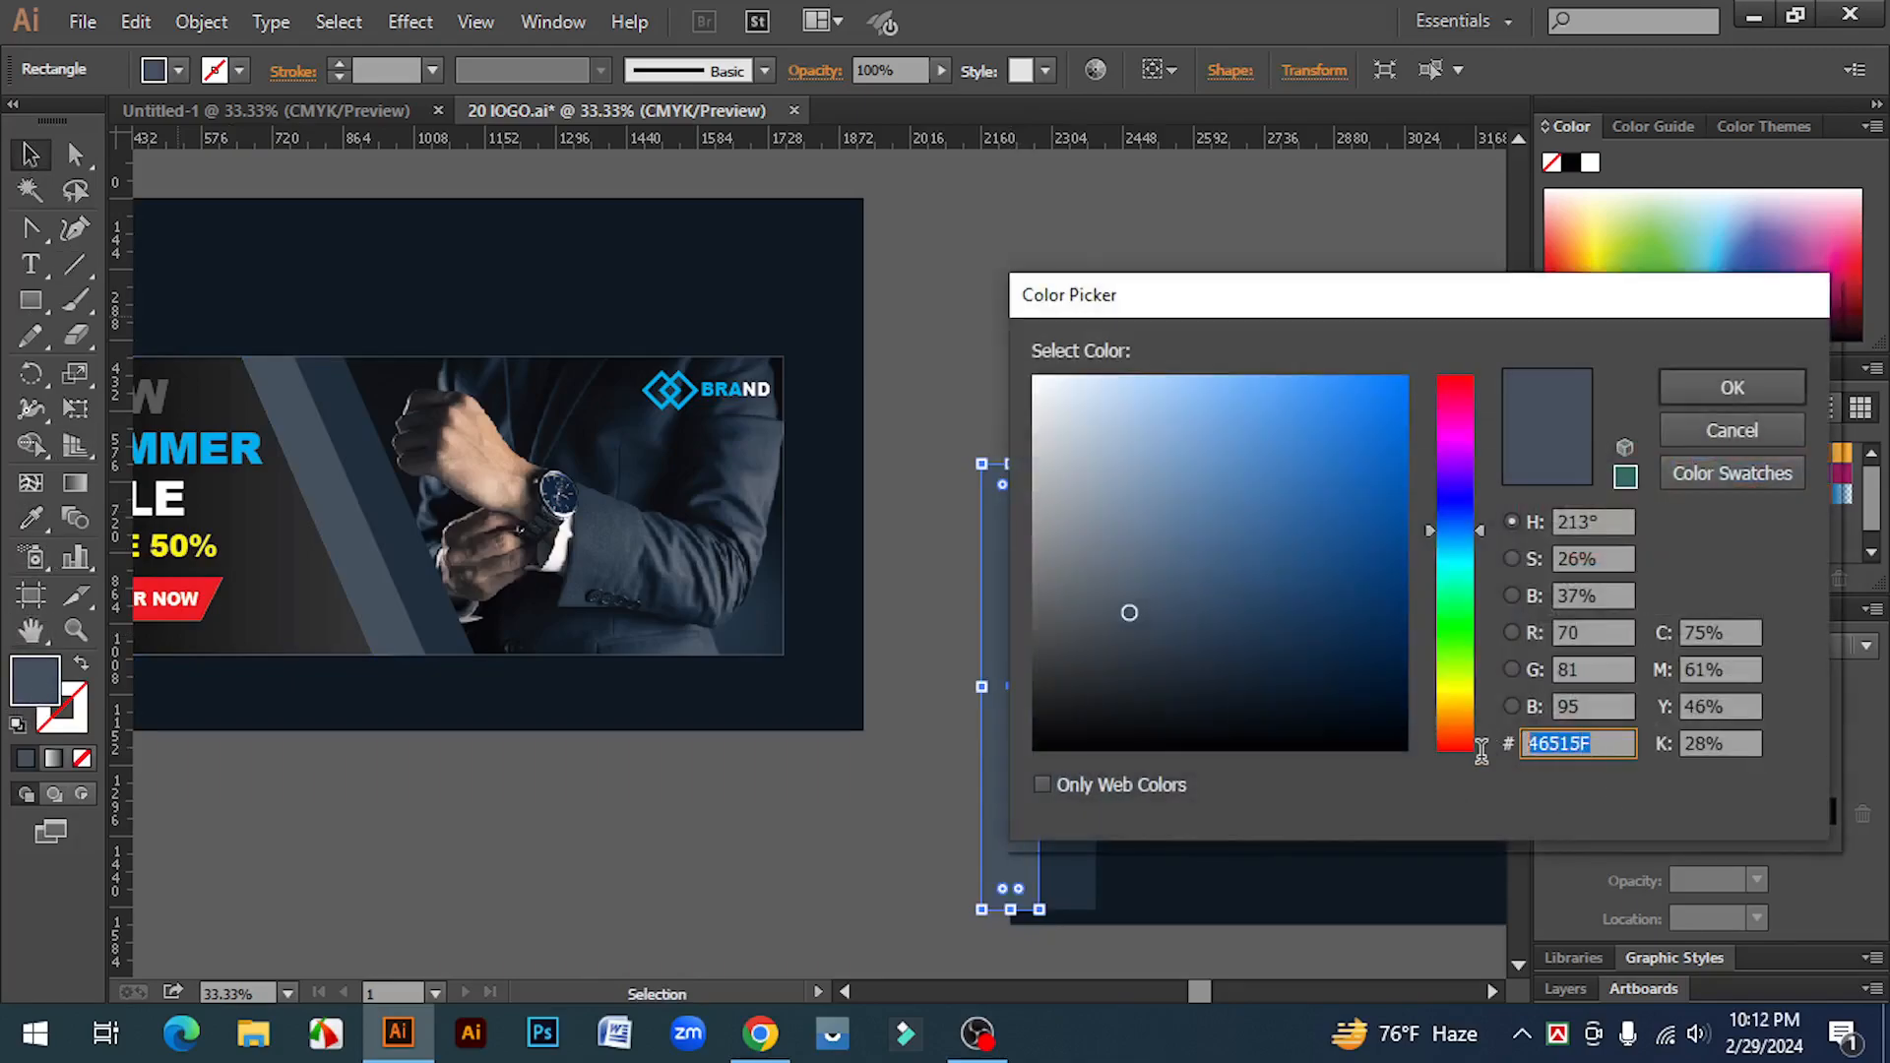
pyautogui.click(1606, 740)
pyautogui.moveTo(1612, 743); pyautogui.dragTo(1501, 749)
pyautogui.click(1715, 391)
# Step: Select both rectangles, move them rightward, and scale the pair down to about half size
pyautogui.click(783, 871)
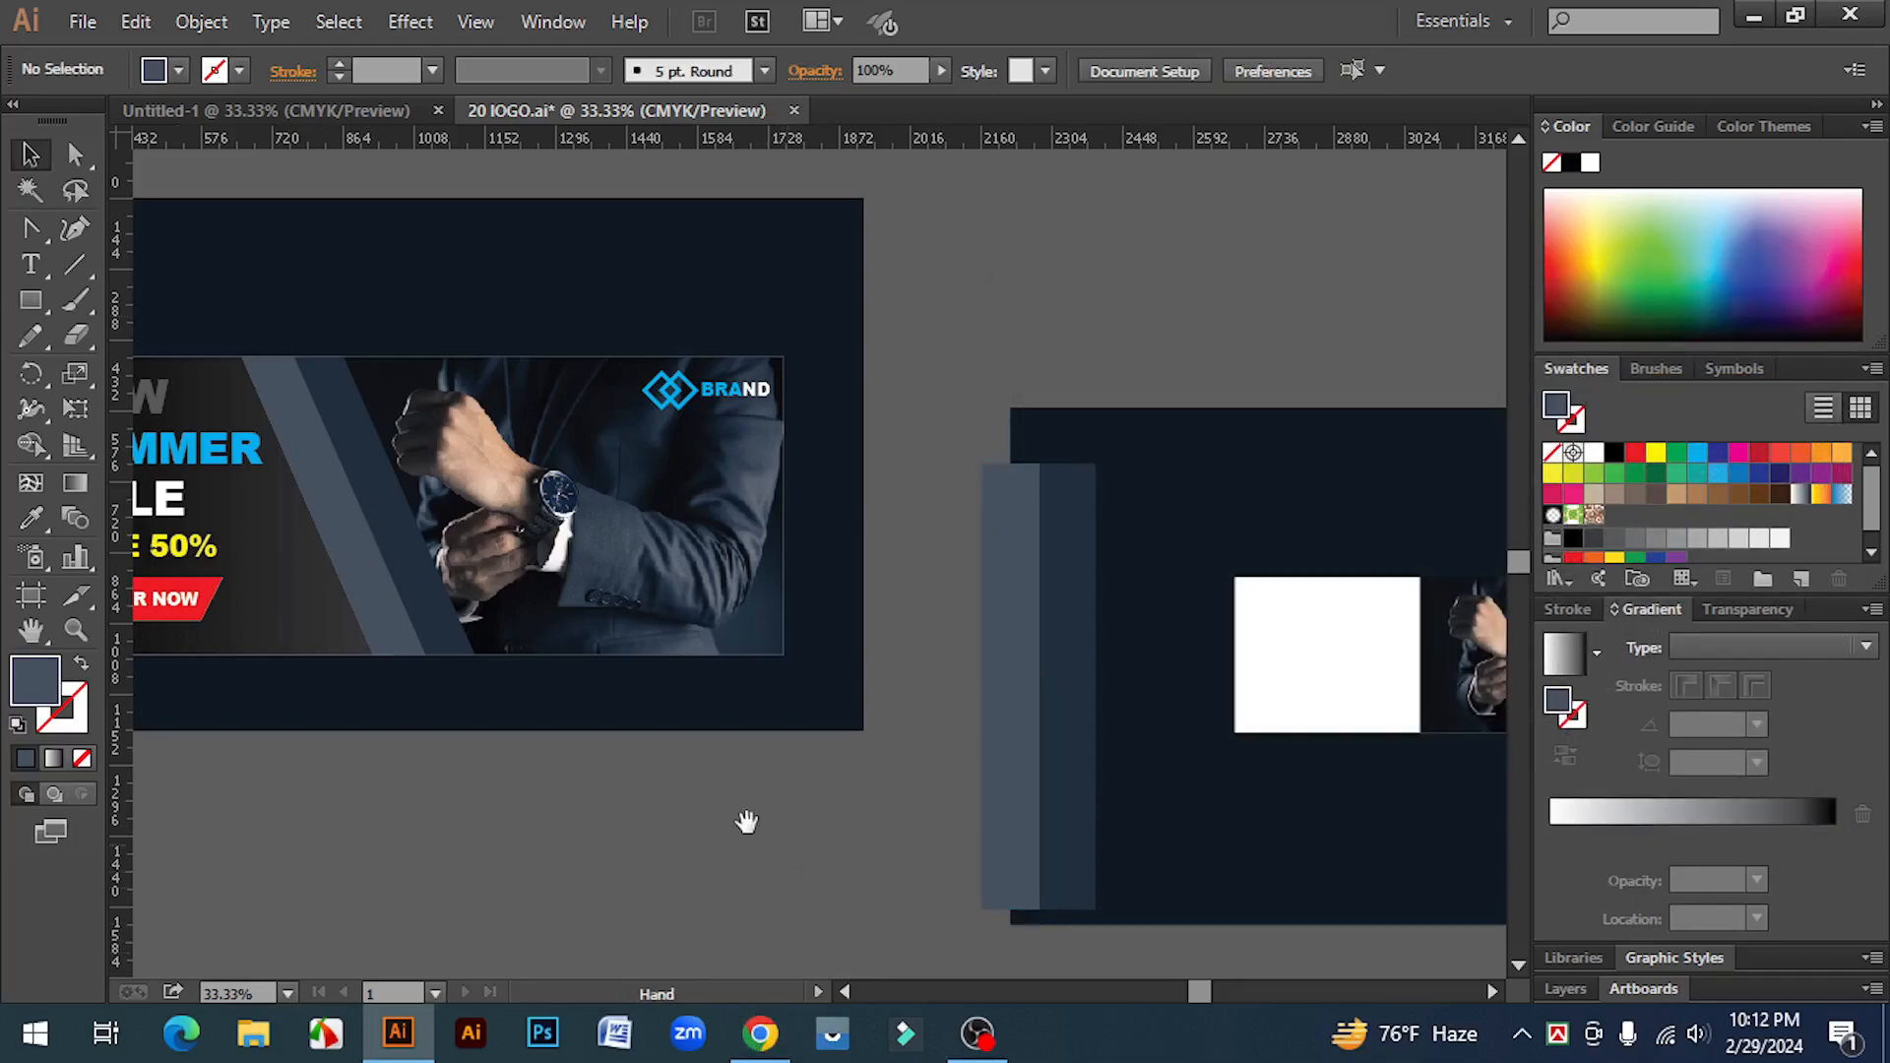
pyautogui.moveTo(766, 832); pyautogui.dragTo(982, 849)
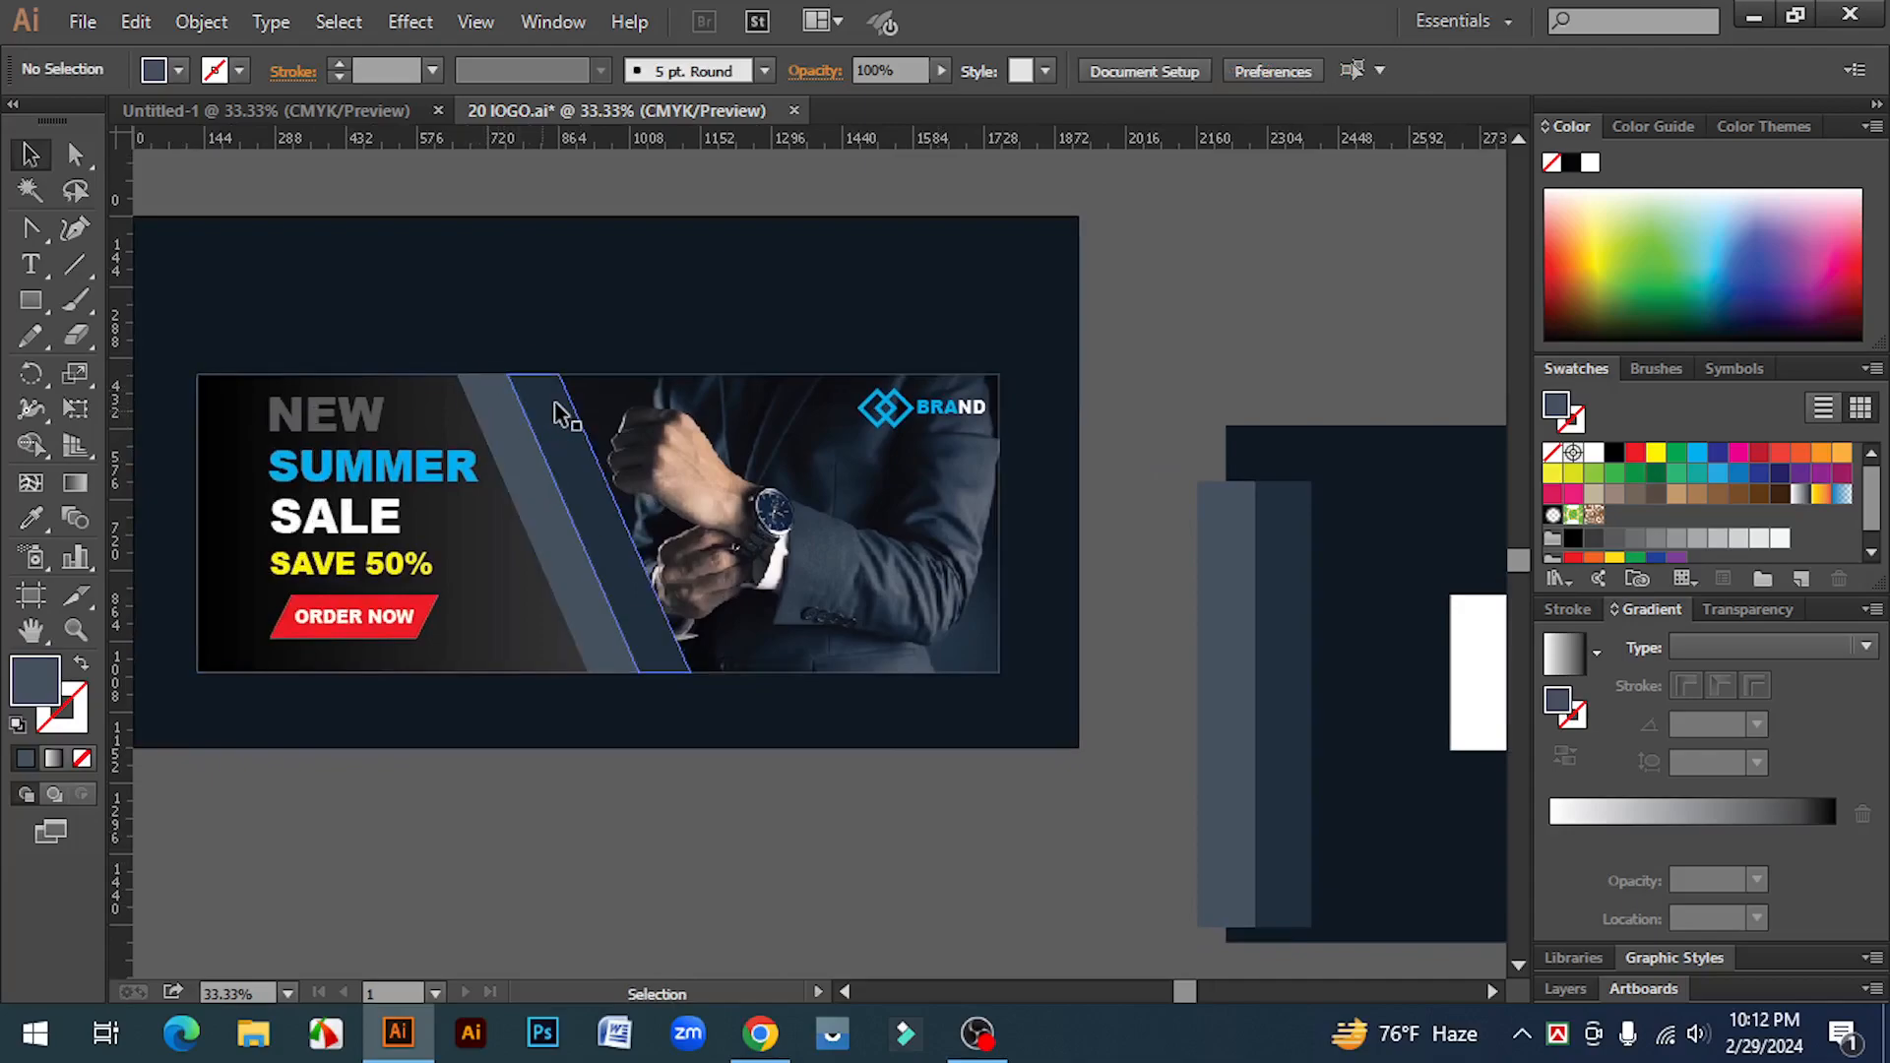
pyautogui.press('space')
pyautogui.moveTo(1079, 843); pyautogui.dragTo(582, 692)
pyautogui.keyDown('ctrl'); pyautogui.click(844, 616); pyautogui.keyUp('ctrl')
pyautogui.moveTo(858, 617); pyautogui.dragTo(488, 579)
pyautogui.moveTo(355, 455); pyautogui.dragTo(593, 687)
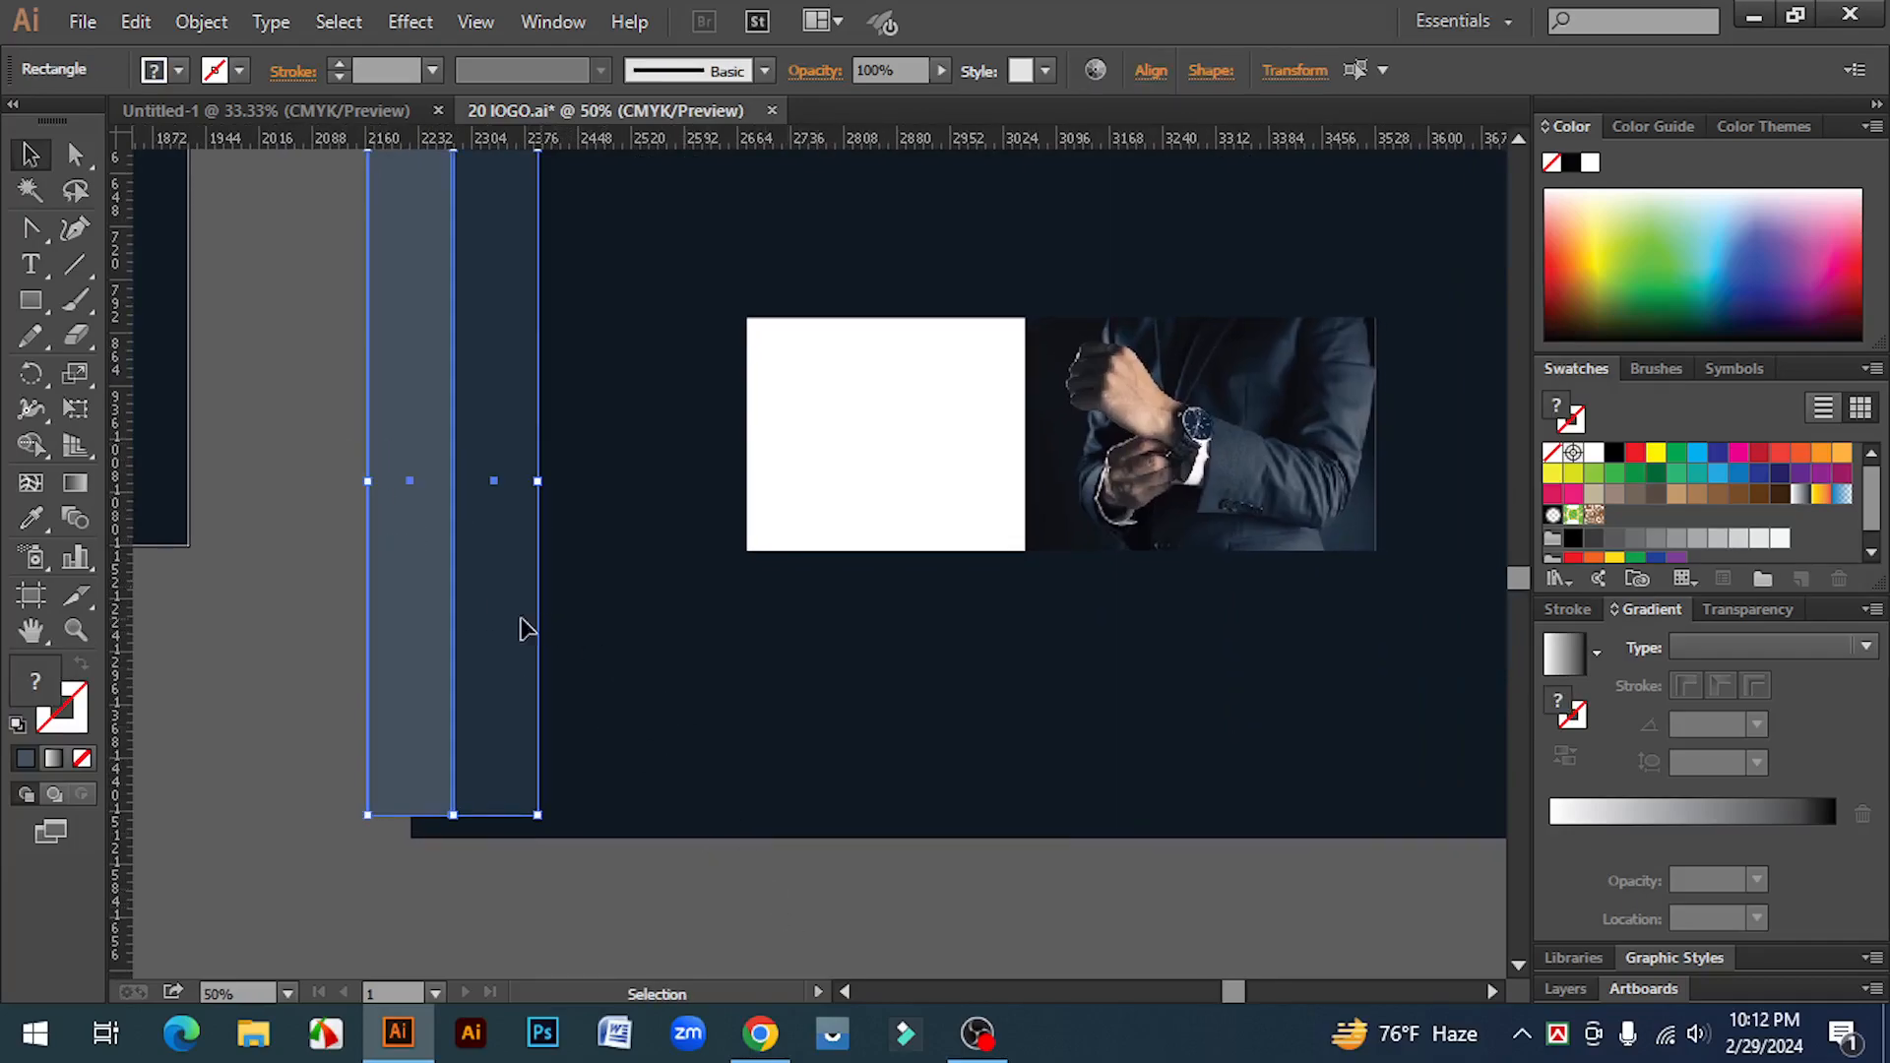
pyautogui.moveTo(445, 722); pyautogui.dragTo(676, 786)
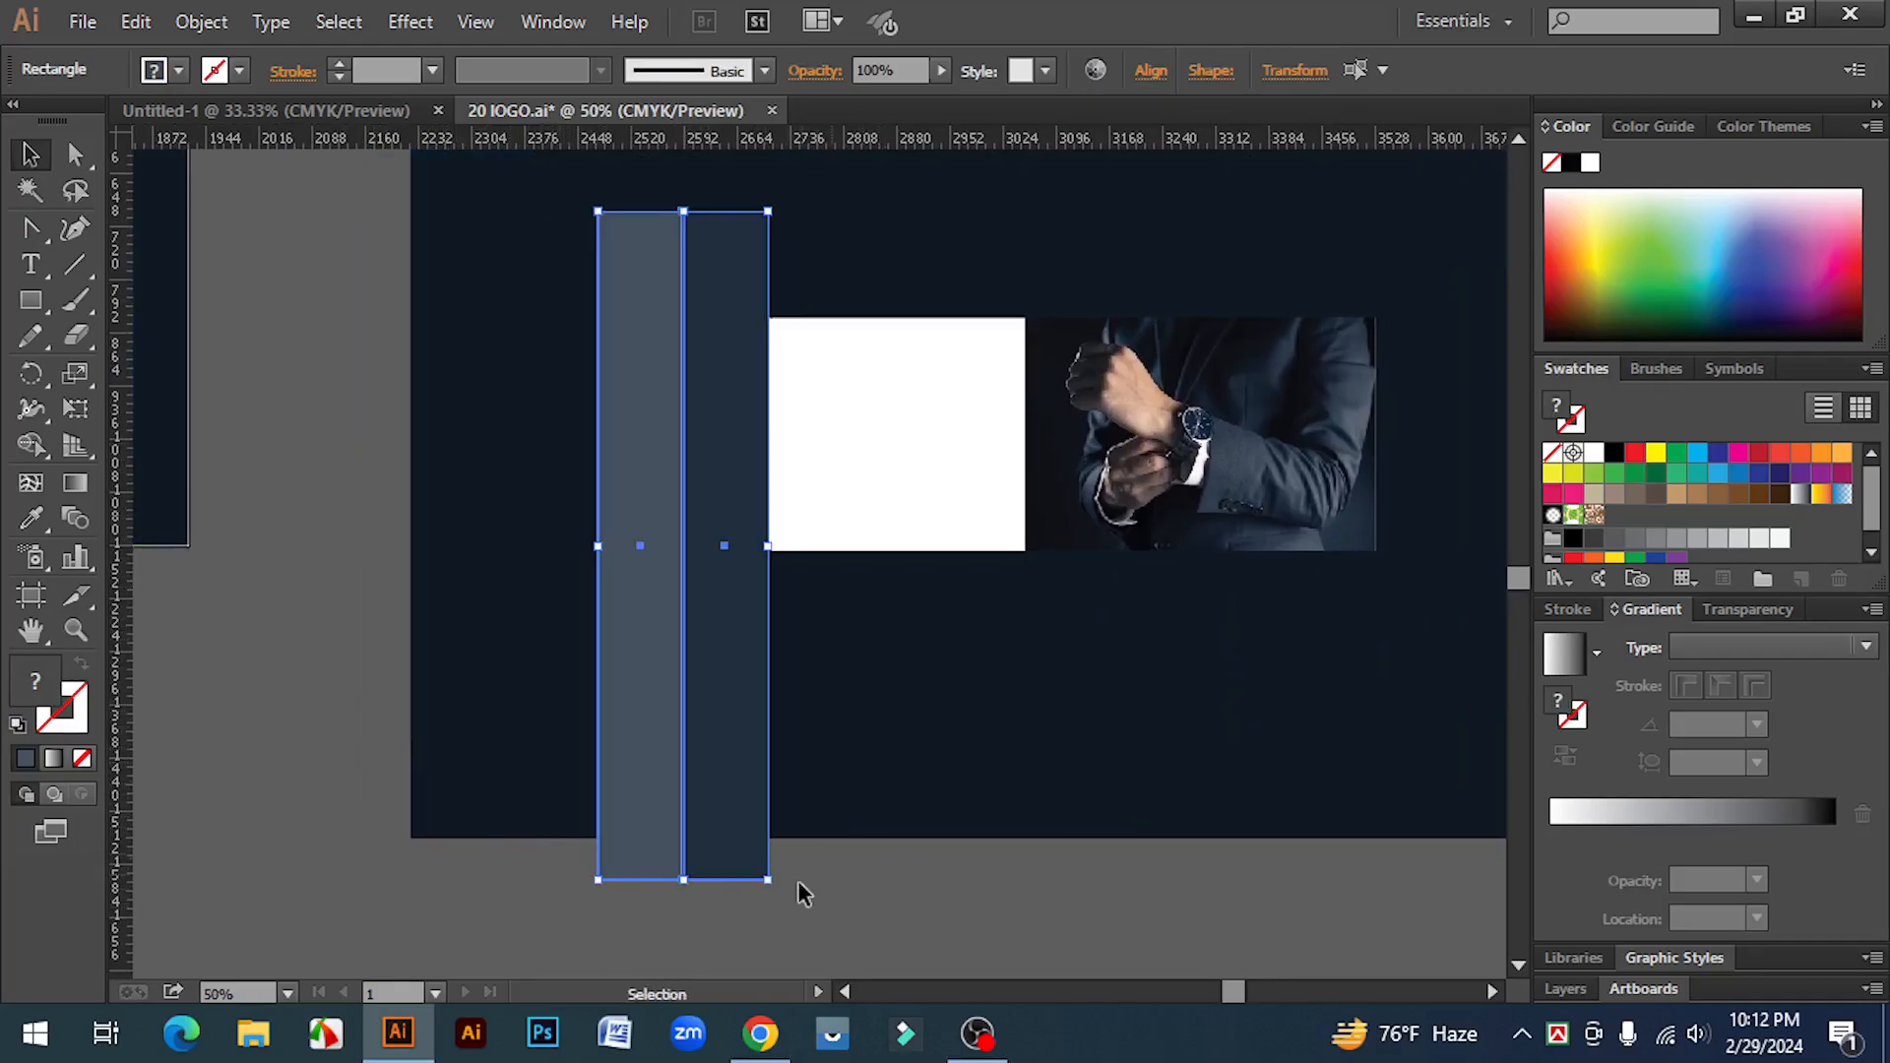
pyautogui.keyDown('shift'); pyautogui.click(742, 835); pyautogui.keyUp('shift')
pyautogui.moveTo(769, 880); pyautogui.dragTo(725, 710)
# Step: Rotate and position the rectangle pair as a diagonal stripe crossing the photo's left edge
pyautogui.keyDown('ctrl'); pyautogui.click(914, 622); pyautogui.keyUp('ctrl')
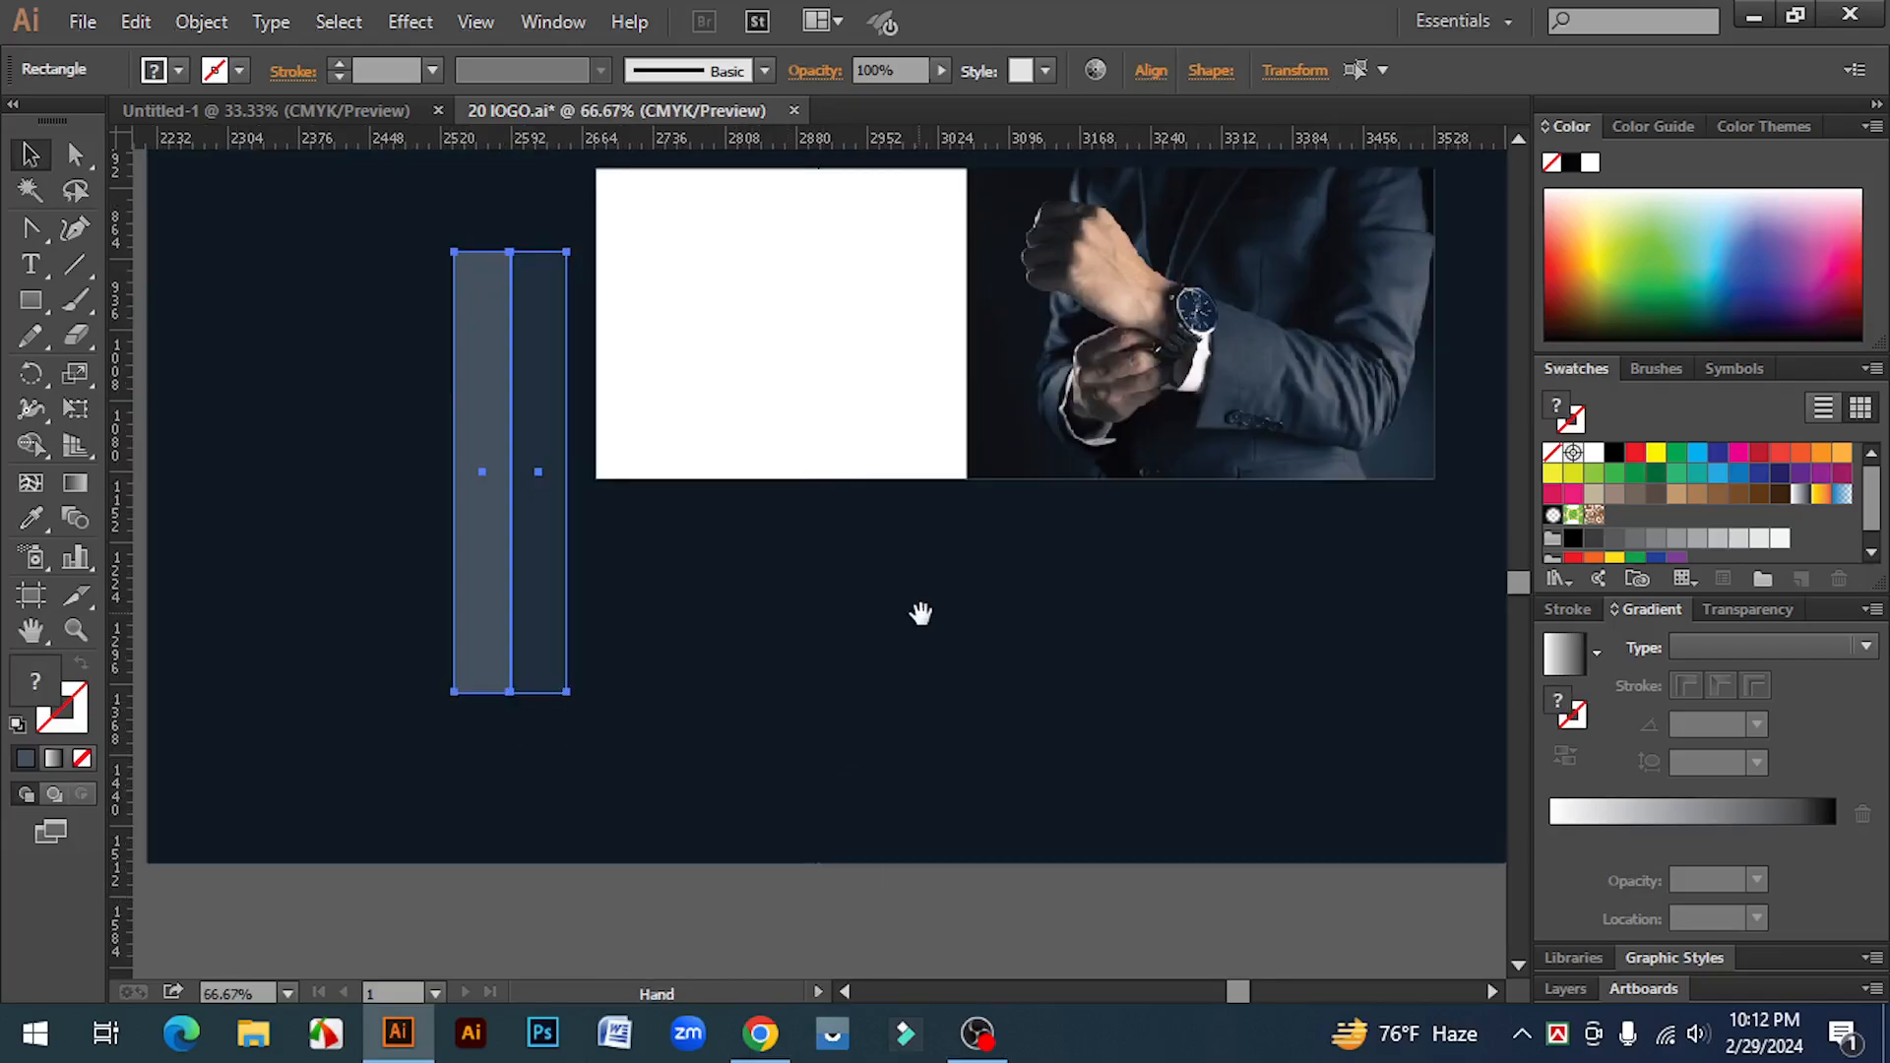
pyautogui.moveTo(920, 611); pyautogui.dragTo(835, 783)
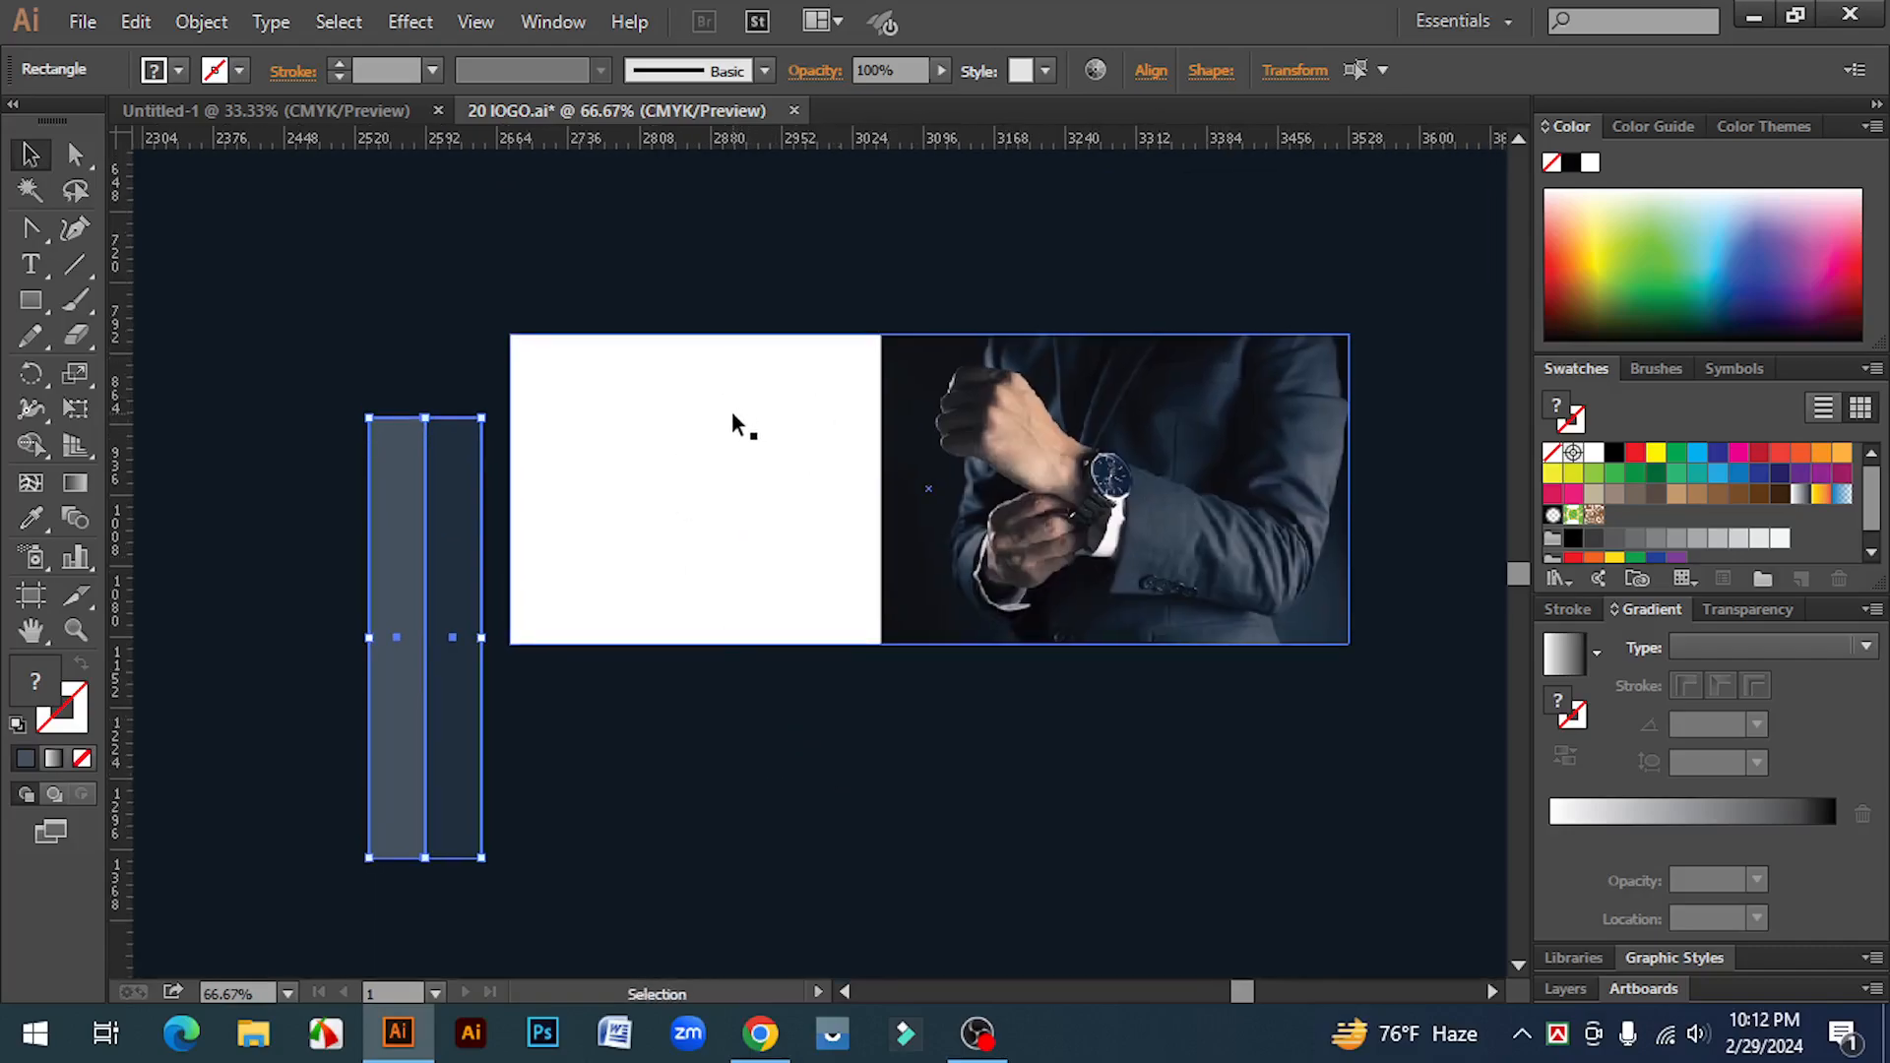
pyautogui.moveTo(440, 806); pyautogui.dragTo(693, 852)
pyautogui.moveTo(745, 909); pyautogui.dragTo(852, 895)
pyautogui.moveTo(758, 794); pyautogui.dragTo(993, 629)
pyautogui.click(1101, 847)
pyautogui.hotkey('ctrl', '=')
pyautogui.click(1001, 689)
pyautogui.moveTo(1019, 680); pyautogui.dragTo(988, 688)
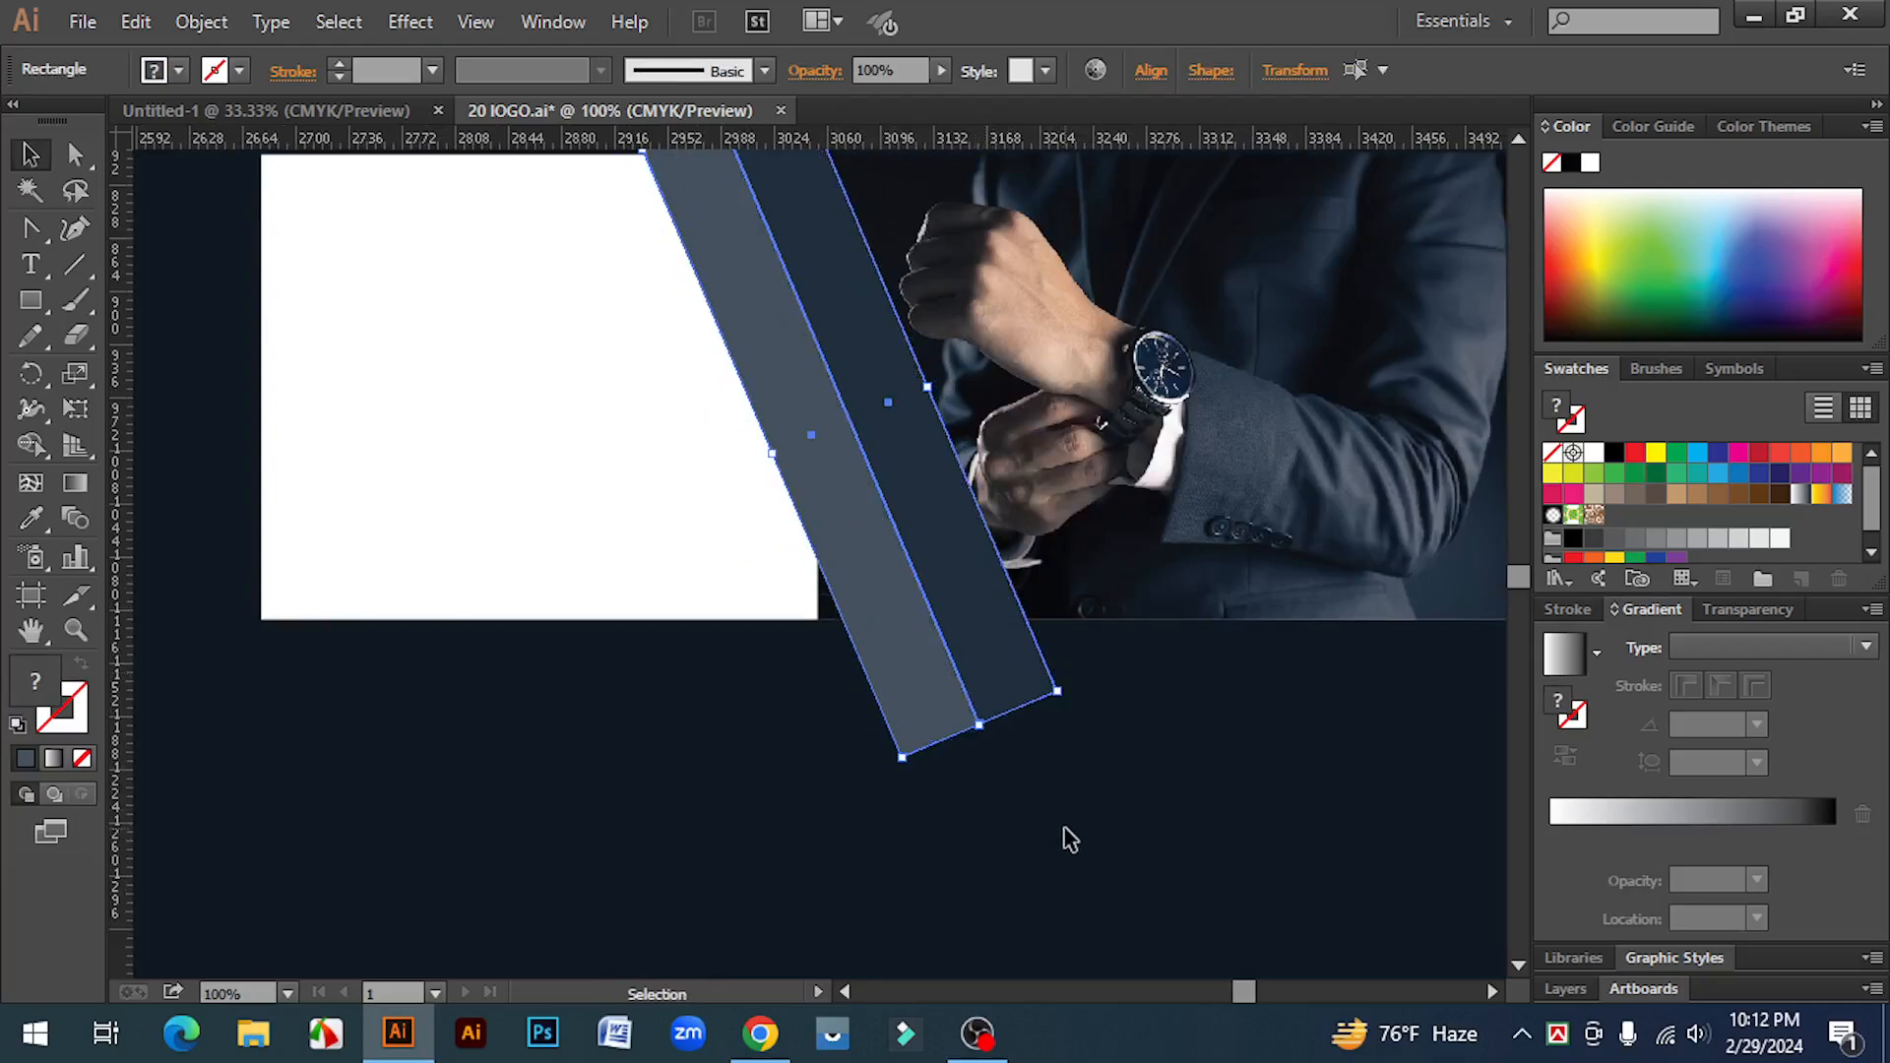
pyautogui.click(1065, 835)
pyautogui.hotkey('ctrl', '-')
pyautogui.scroll(2, 1066, 835)
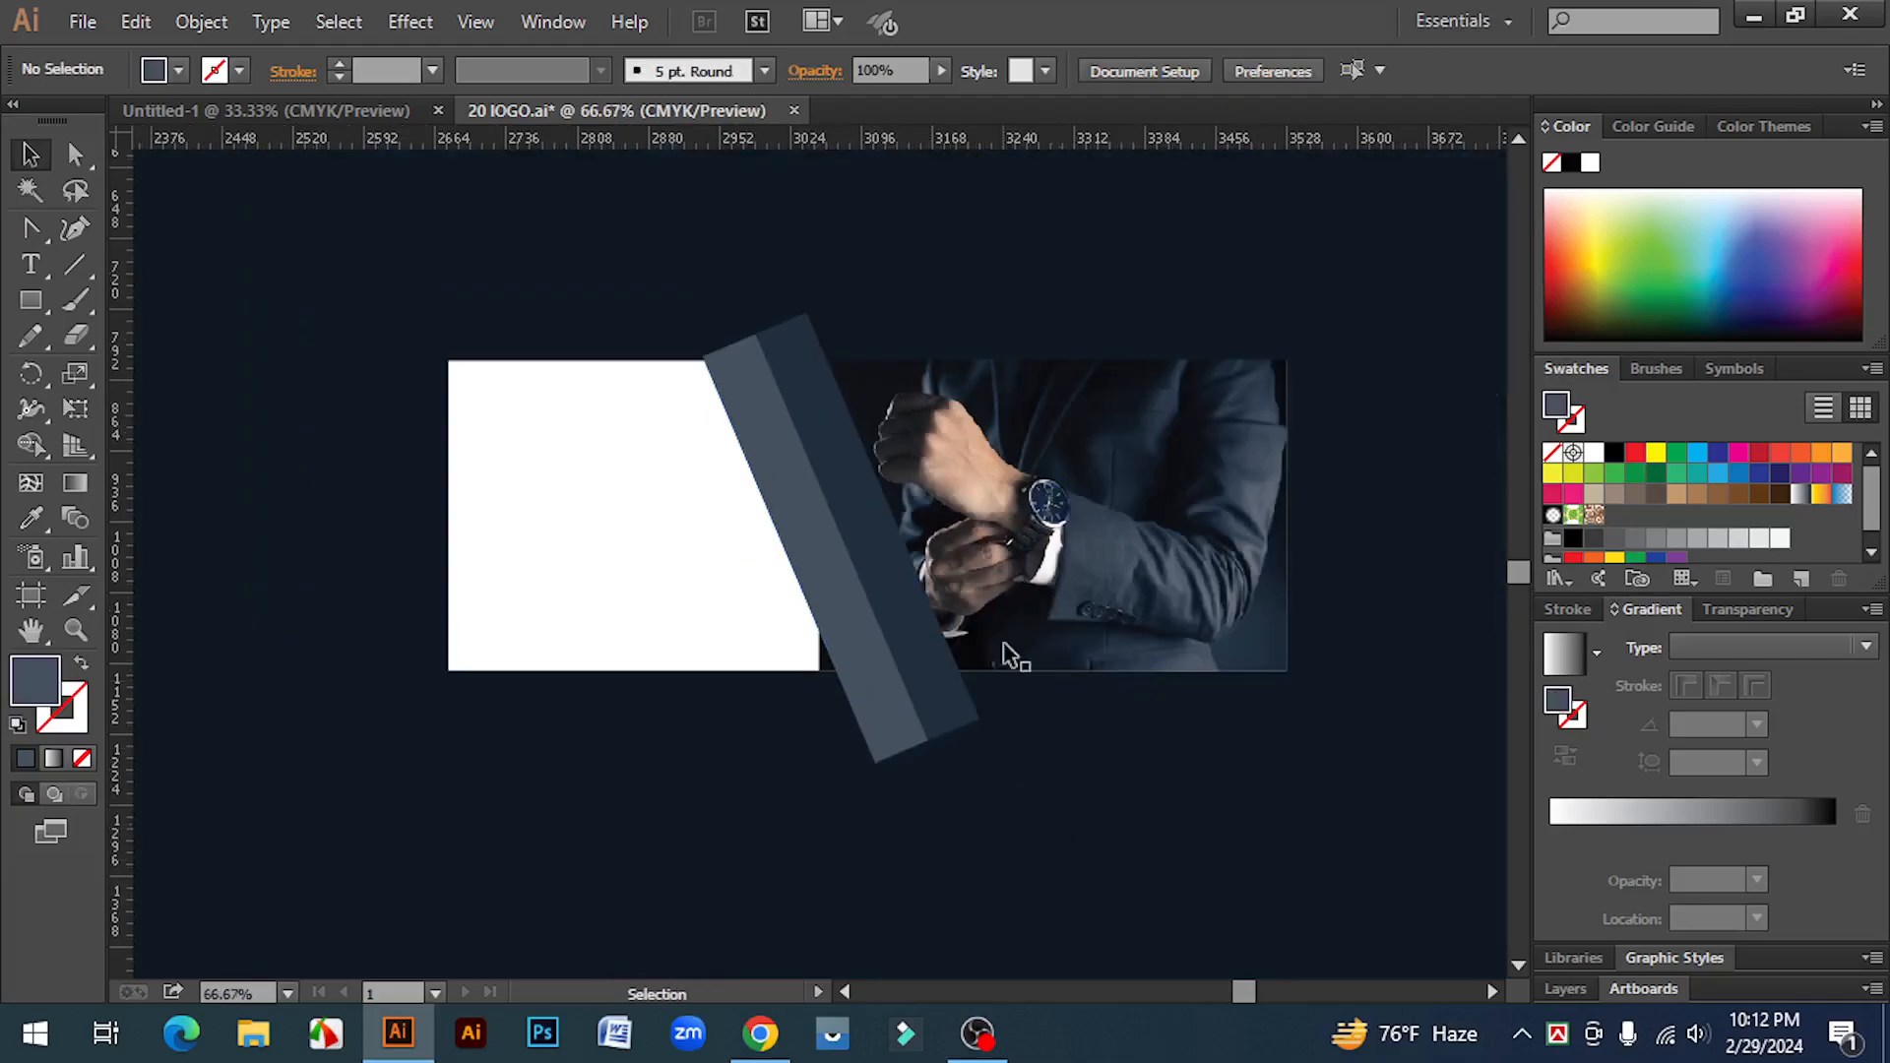
# Step: Trim the stripe's parts outside the banner's top and bottom edges with the Shape Builder tool
pyautogui.click(512, 425)
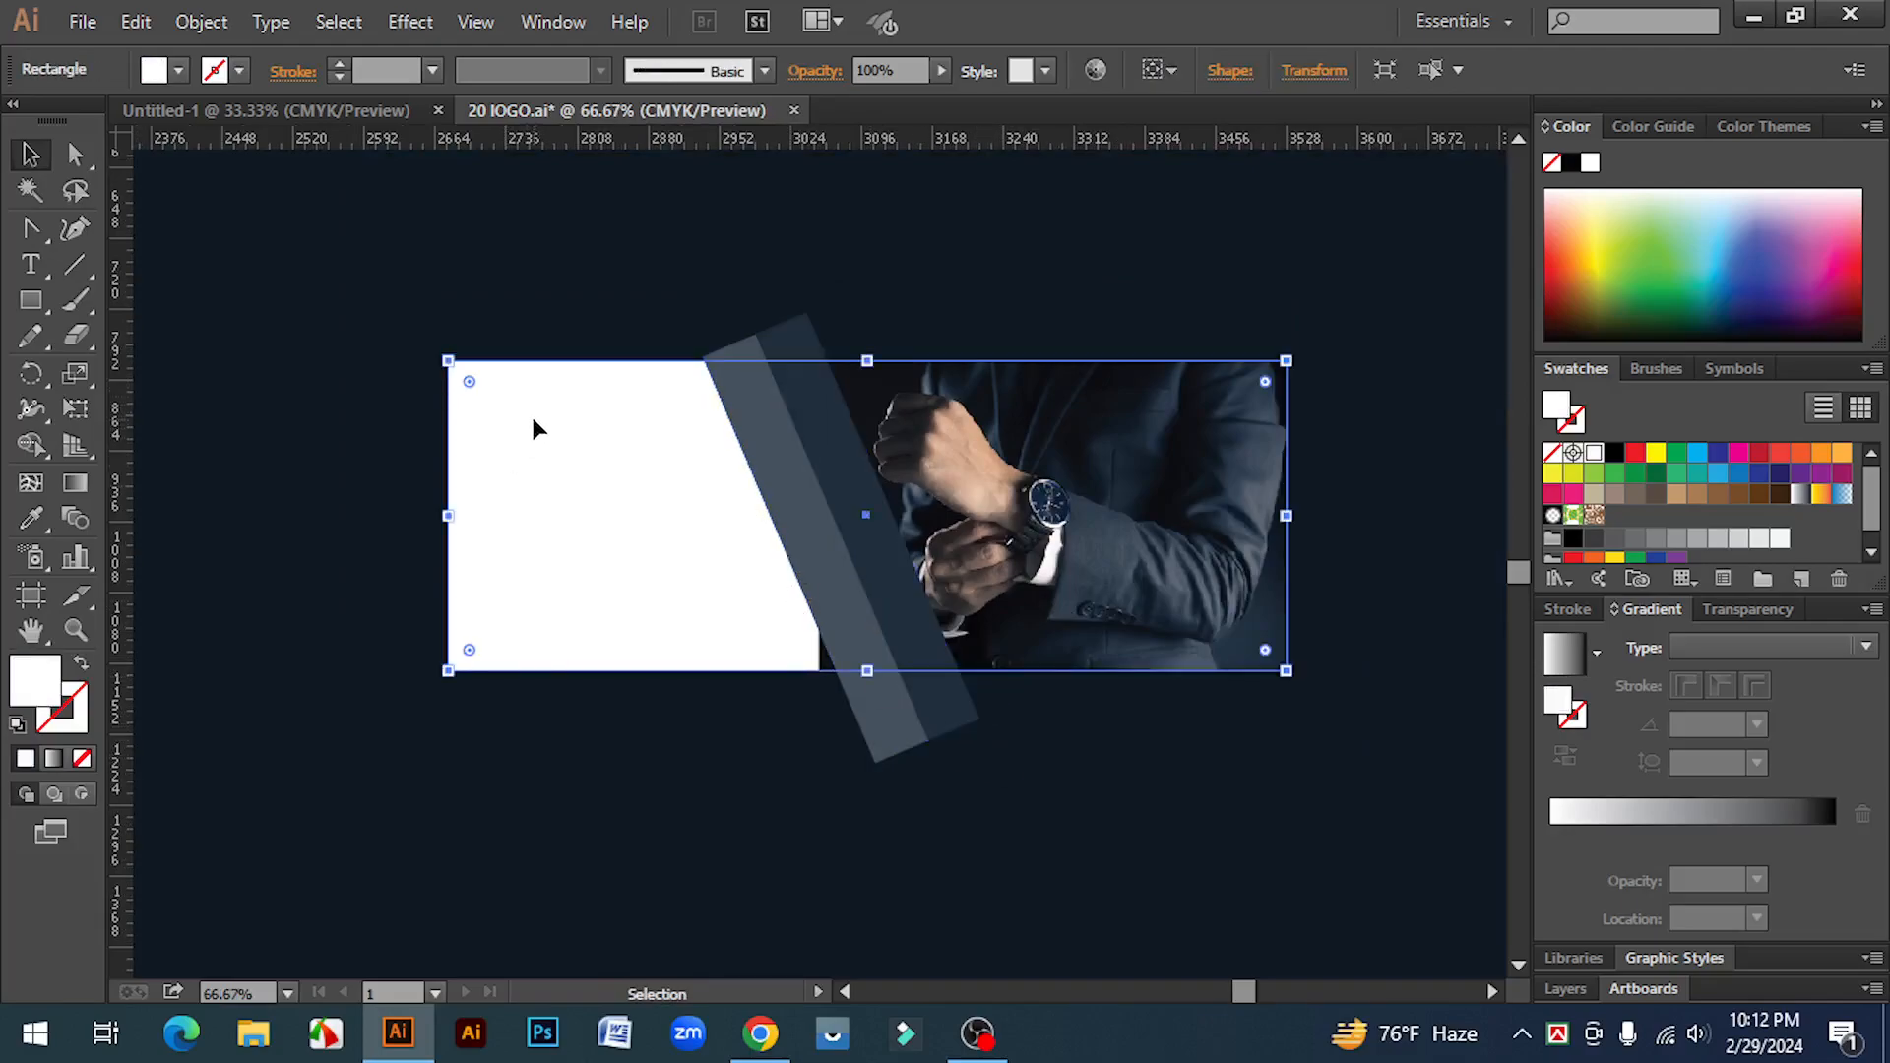
pyautogui.keyDown('shift'); pyautogui.click(741, 357); pyautogui.keyUp('shift')
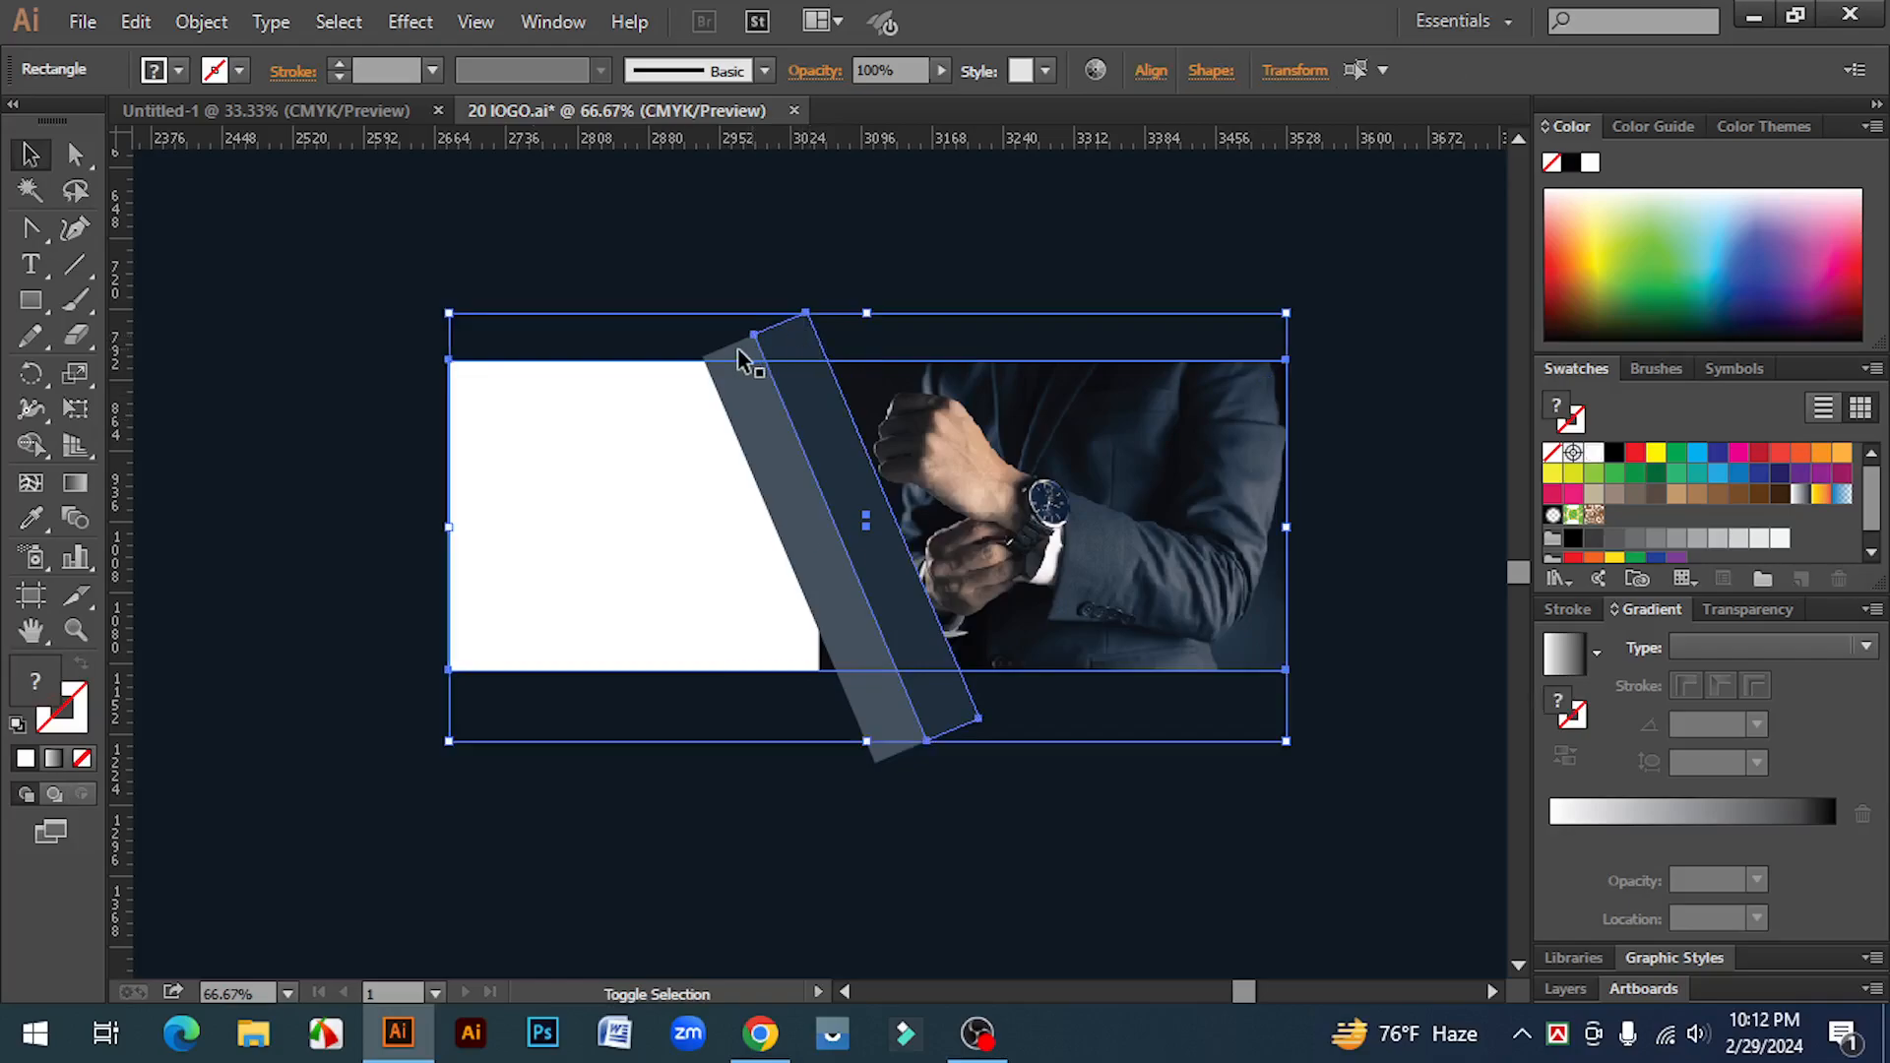
pyautogui.click(31, 445)
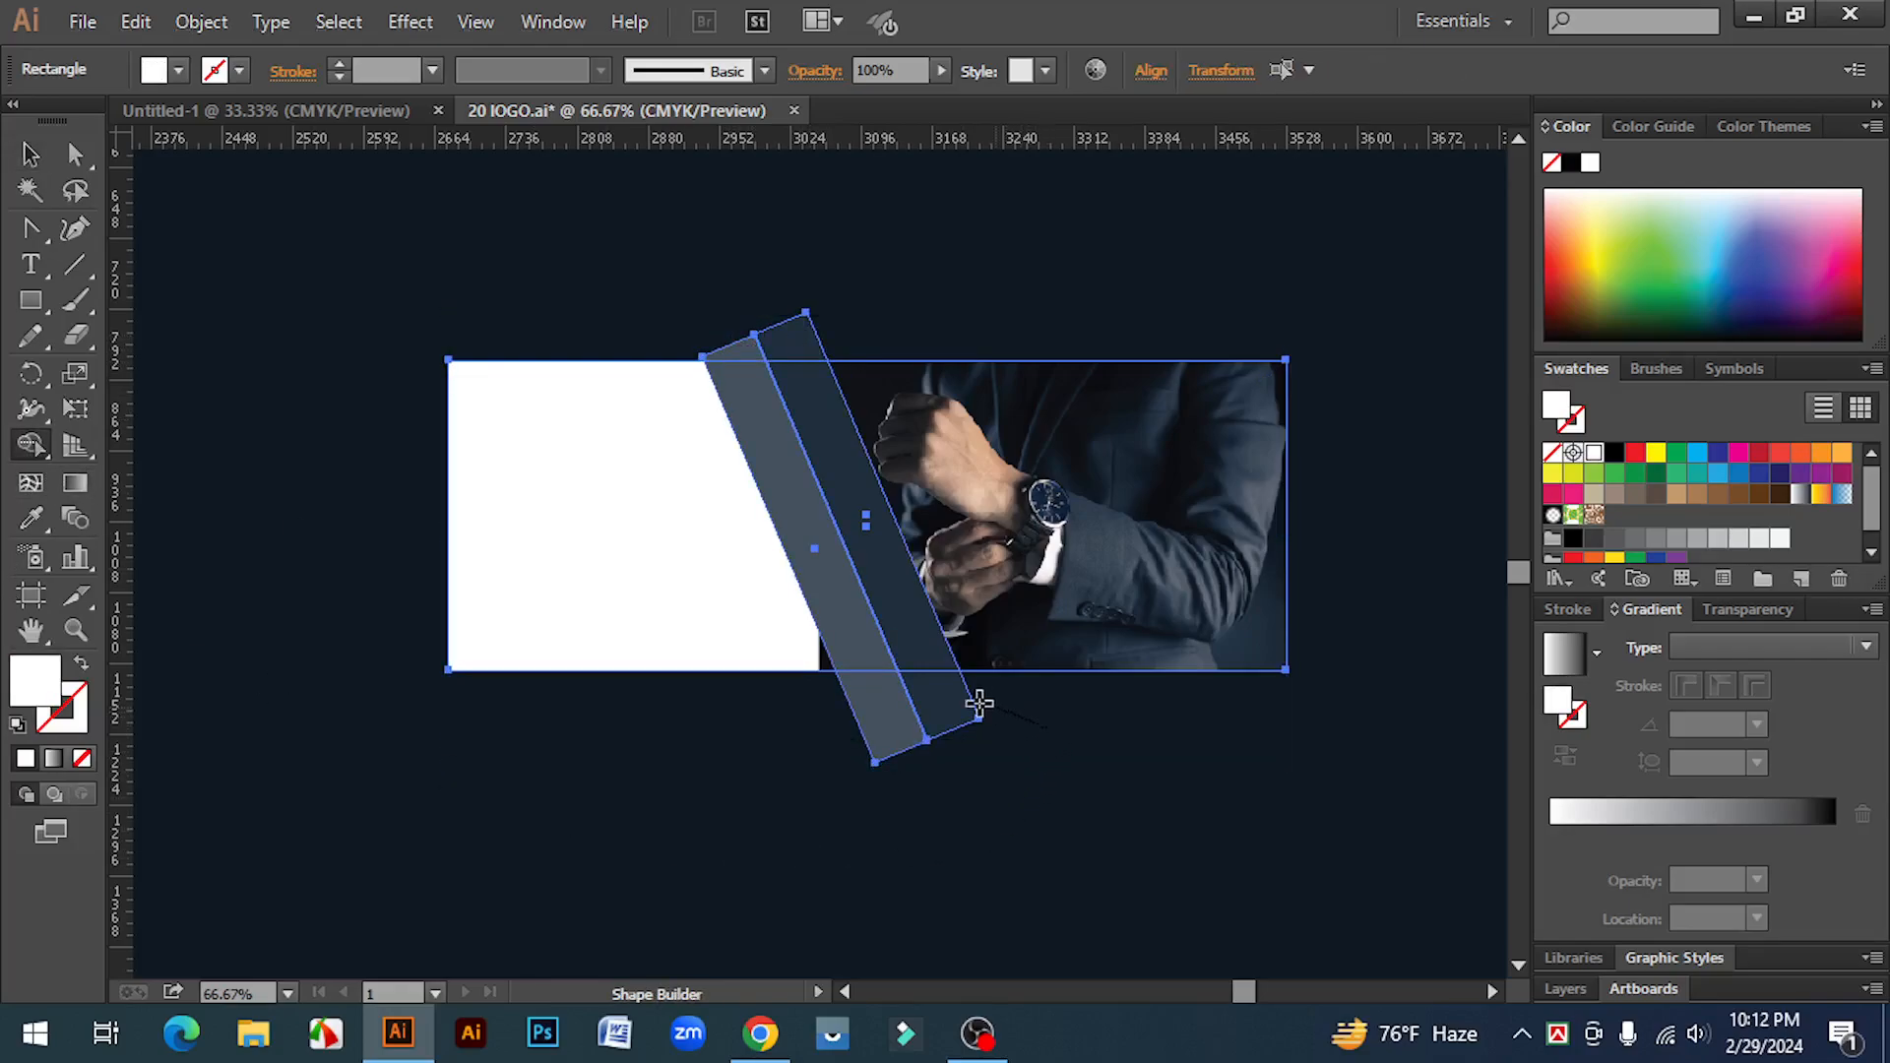
pyautogui.keyDown('alt'); pyautogui.click(871, 714); pyautogui.keyUp('alt')
pyautogui.moveTo(794, 340); pyautogui.dragTo(691, 358)
pyautogui.click(27, 155)
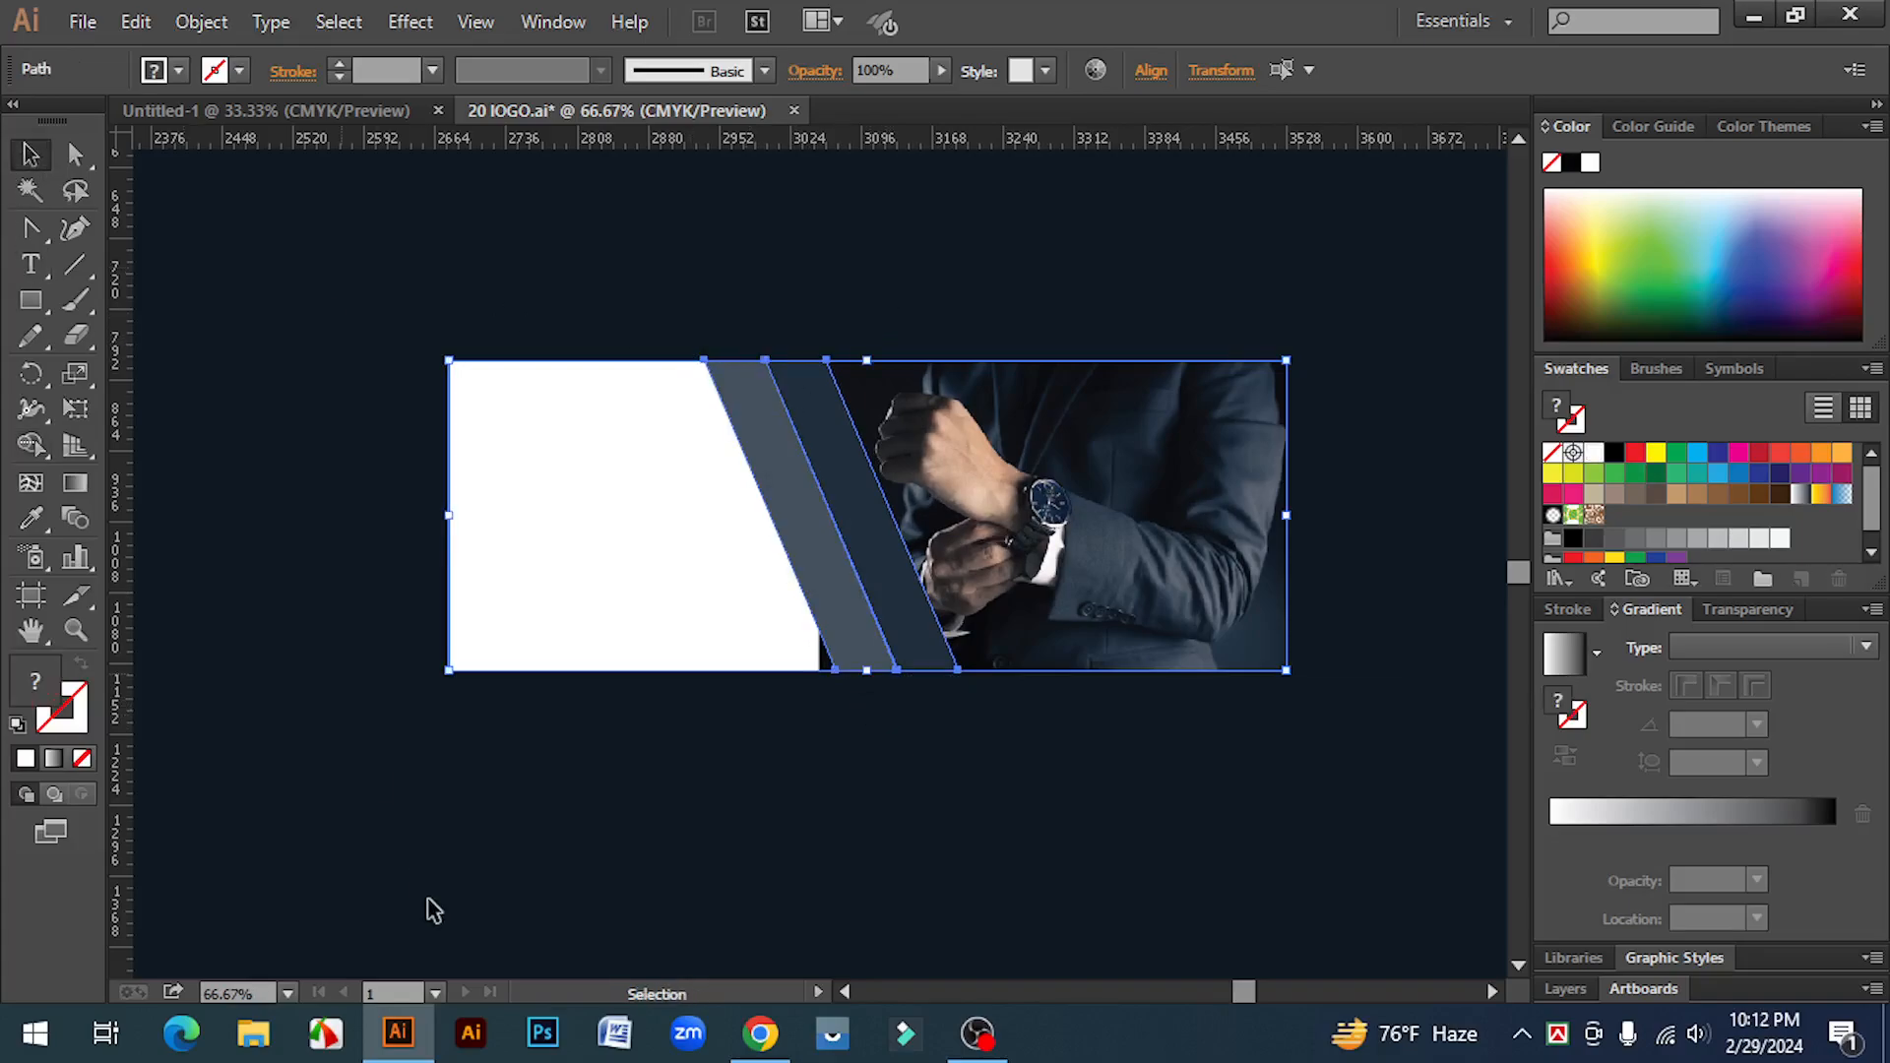
# Step: Draw a rectangle over the left end of the white rectangle, matching its height
pyautogui.click(367, 932)
pyautogui.hotkey('ctrl', '-')
pyautogui.moveTo(329, 887); pyautogui.dragTo(1320, 821)
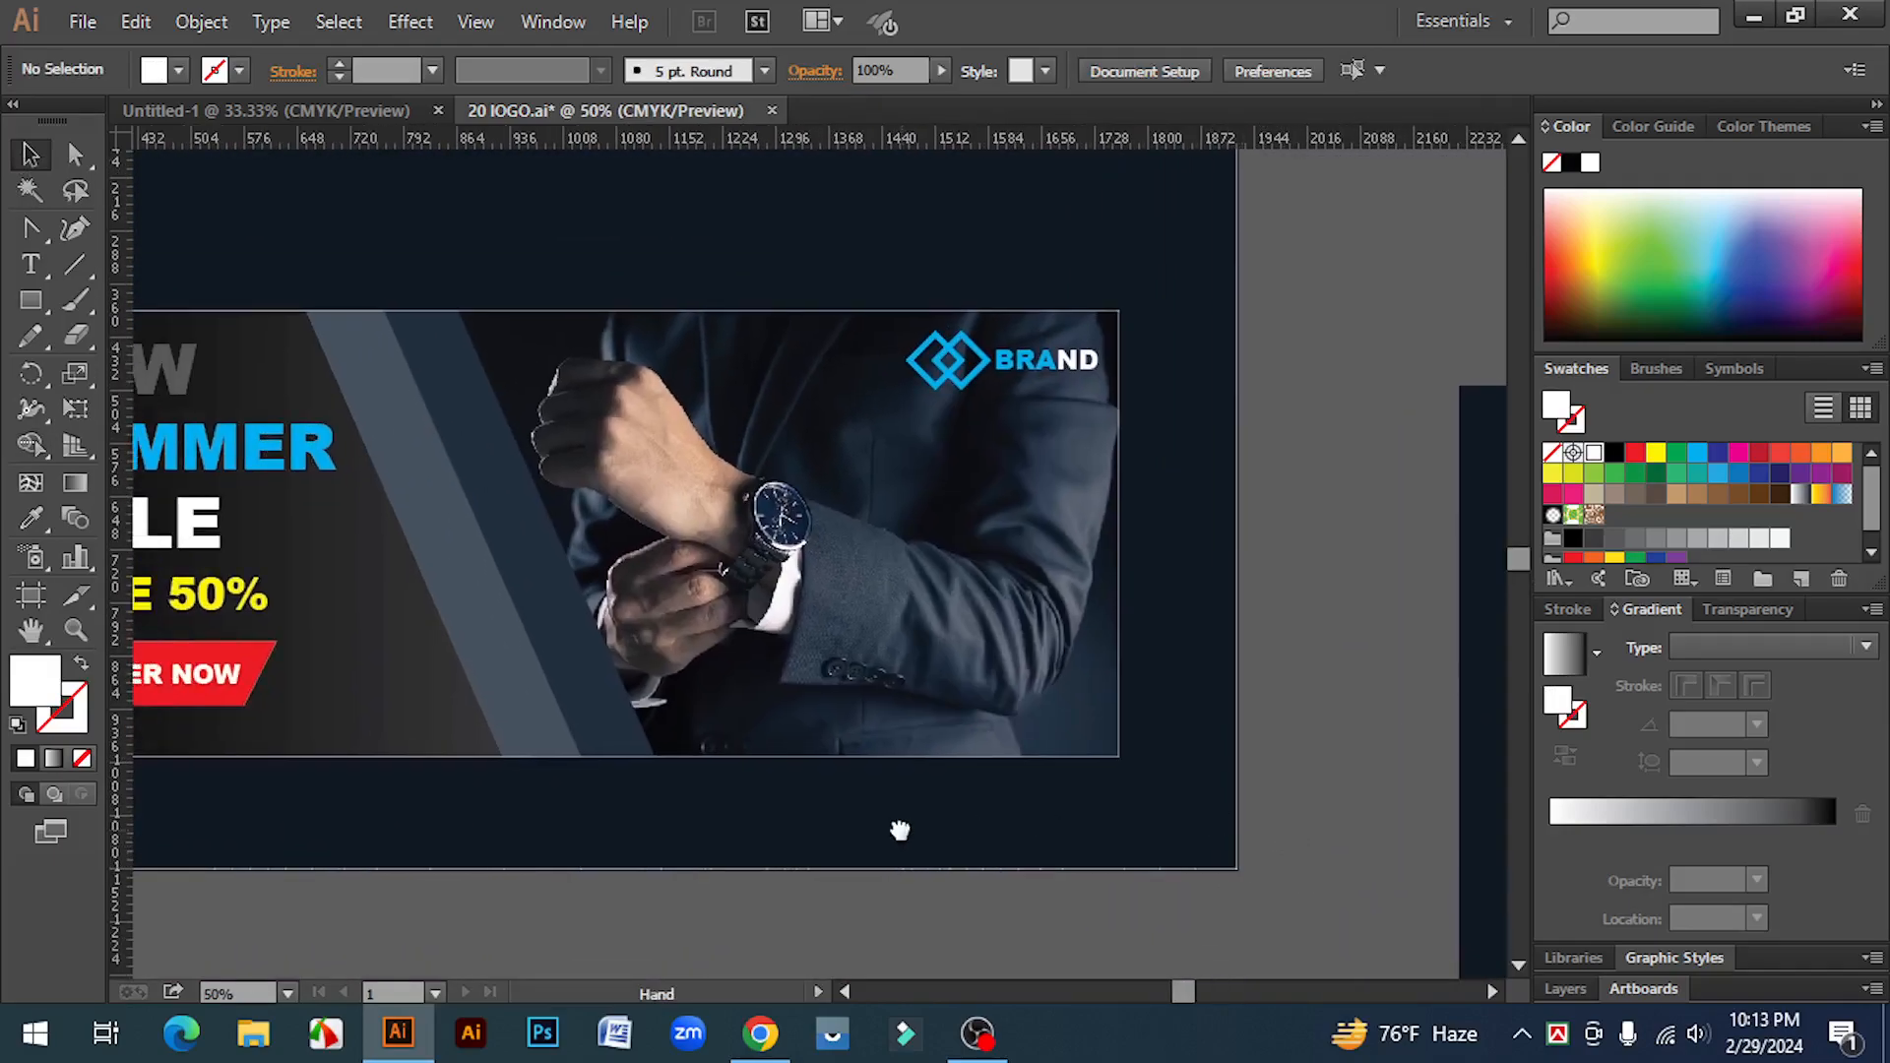
pyautogui.moveTo(899, 831); pyautogui.dragTo(1211, 856)
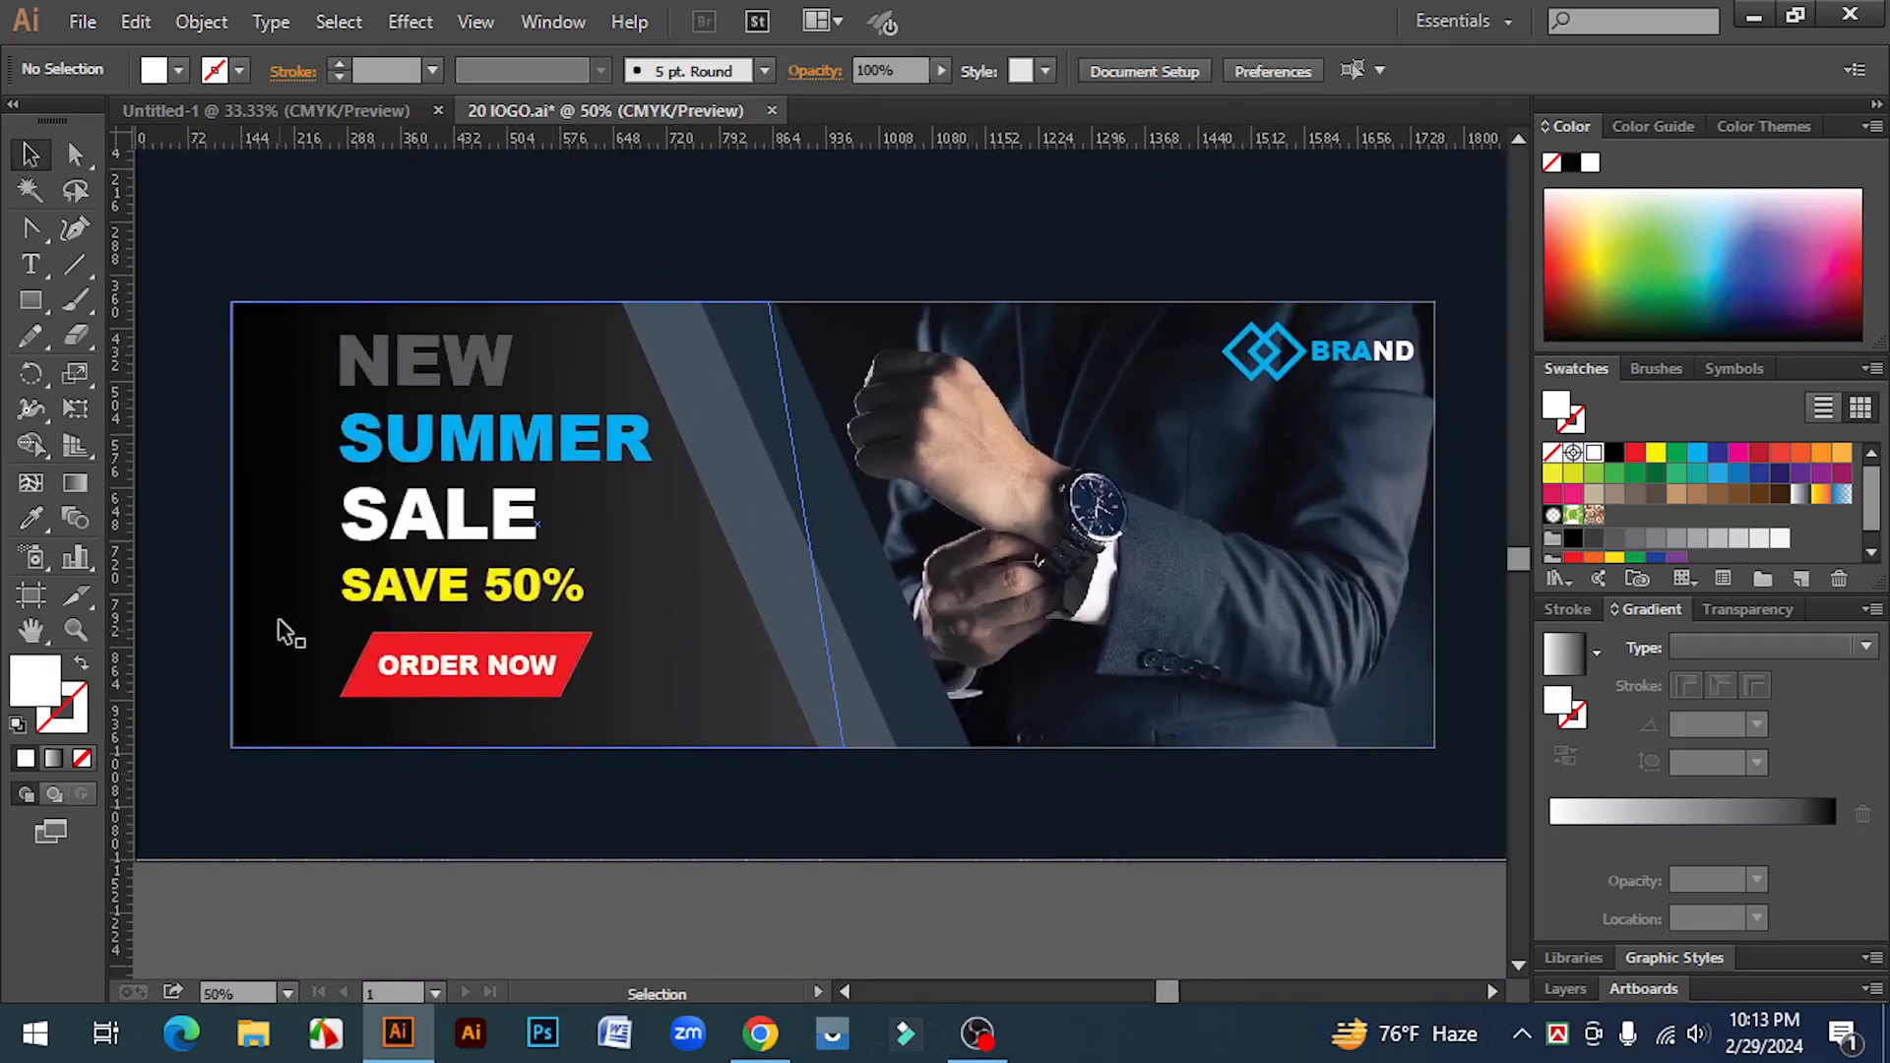
pyautogui.press('space')
pyautogui.moveTo(1177, 930); pyautogui.dragTo(440, 685)
pyautogui.moveTo(44, 309); pyautogui.dragTo(103, 308)
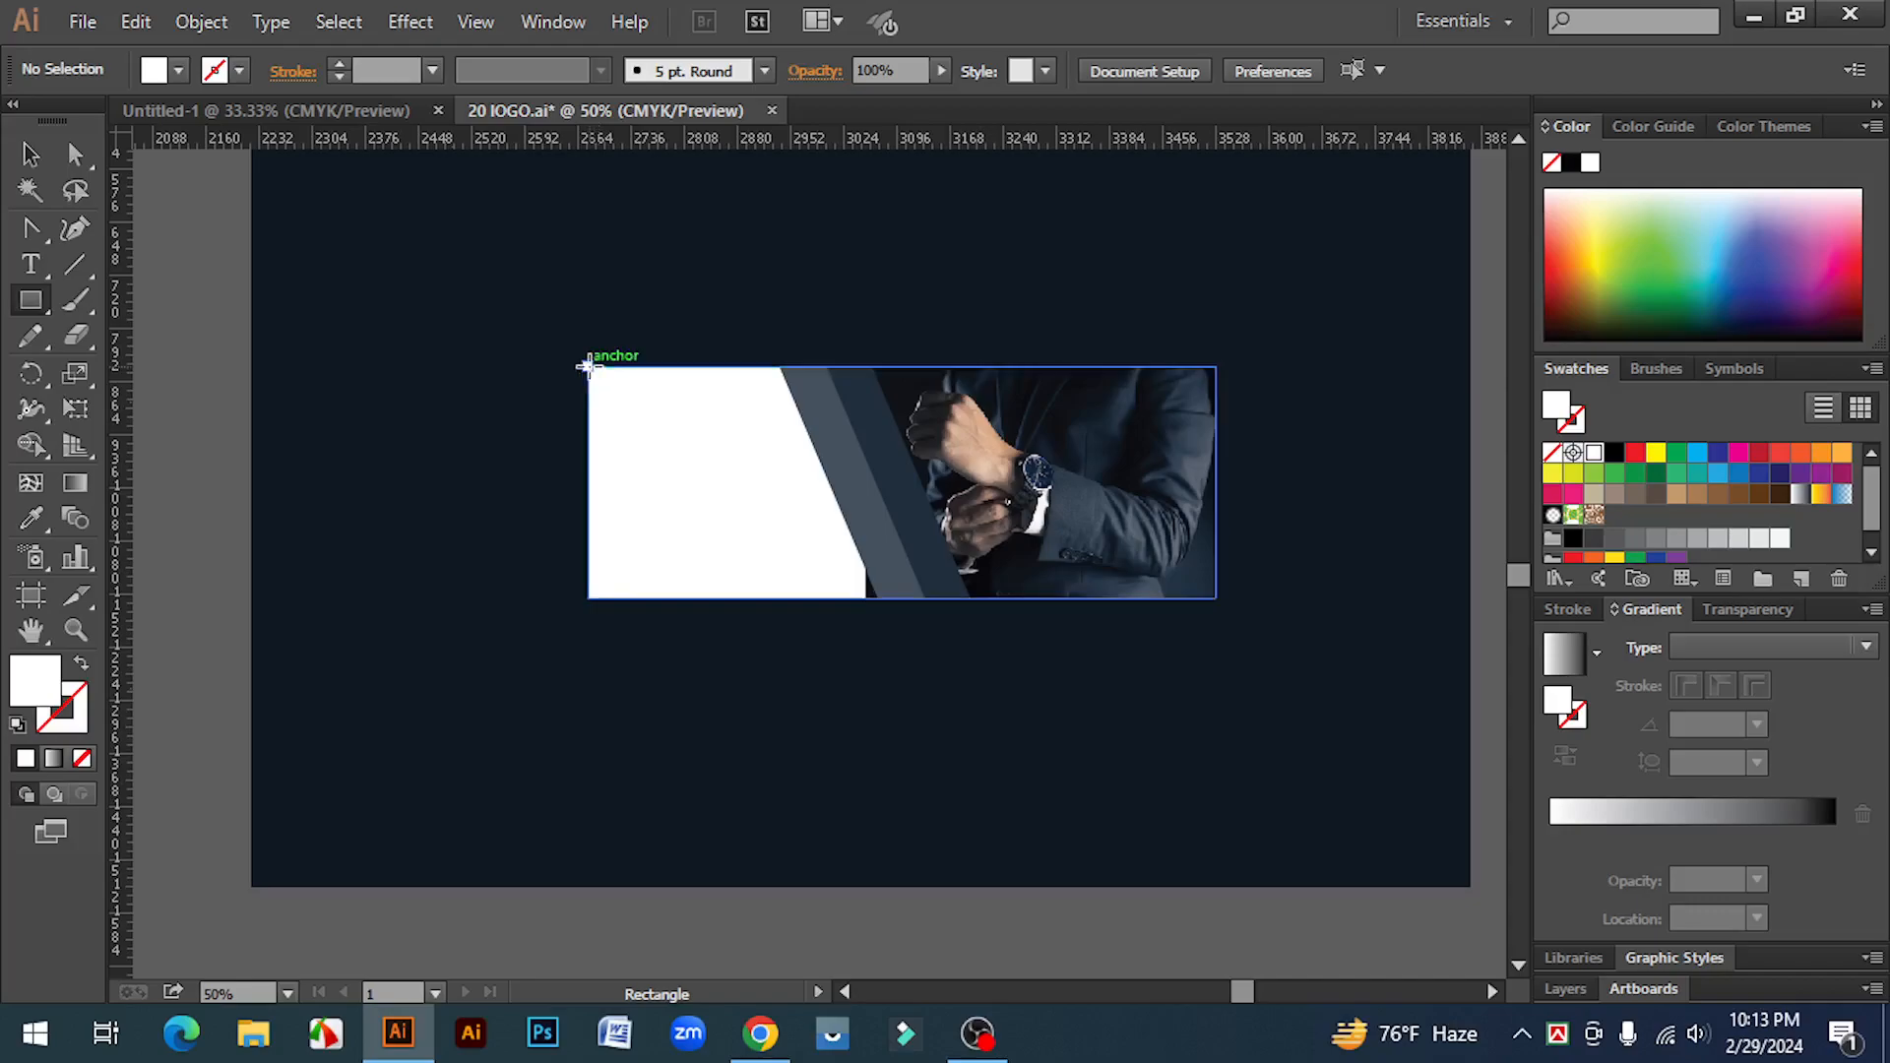
pyautogui.moveTo(587, 366)
pyautogui.mouseDown()
pyautogui.moveTo(663, 598)
pyautogui.moveTo(736, 599)
pyautogui.mouseUp()
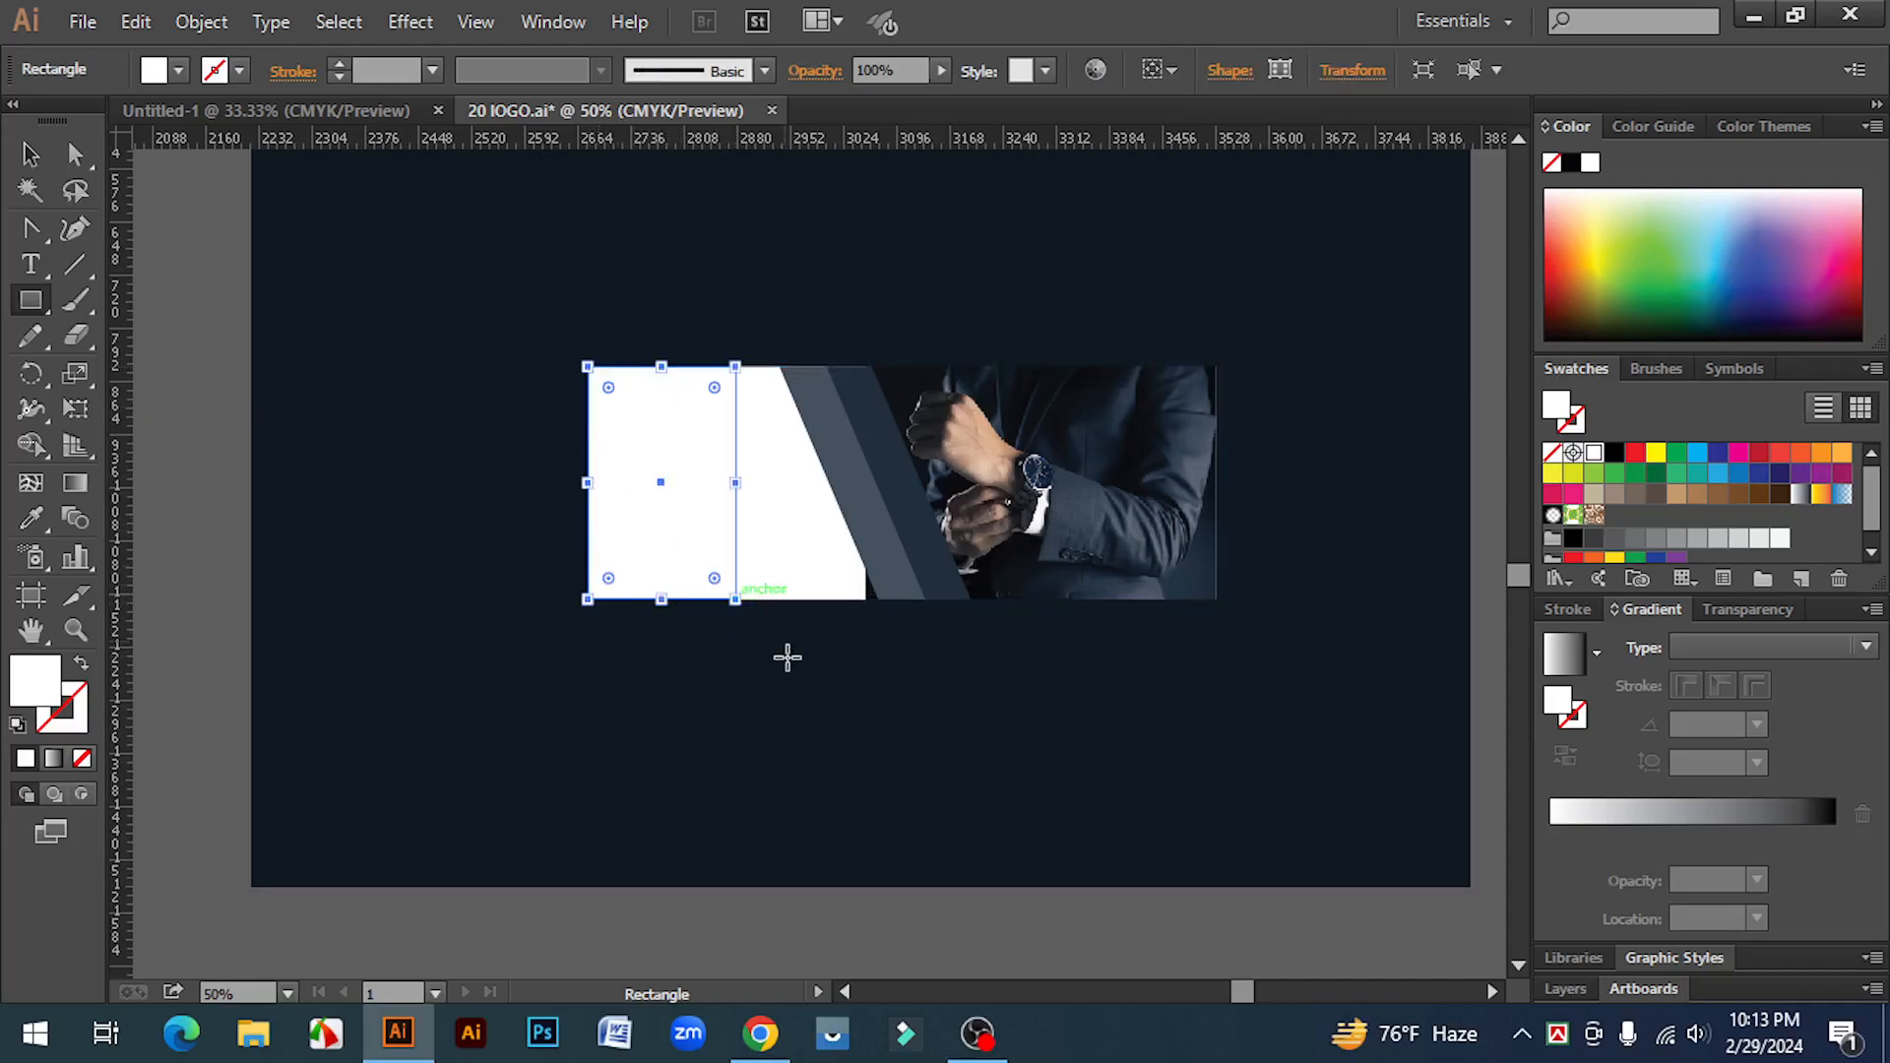
pyautogui.click(30, 155)
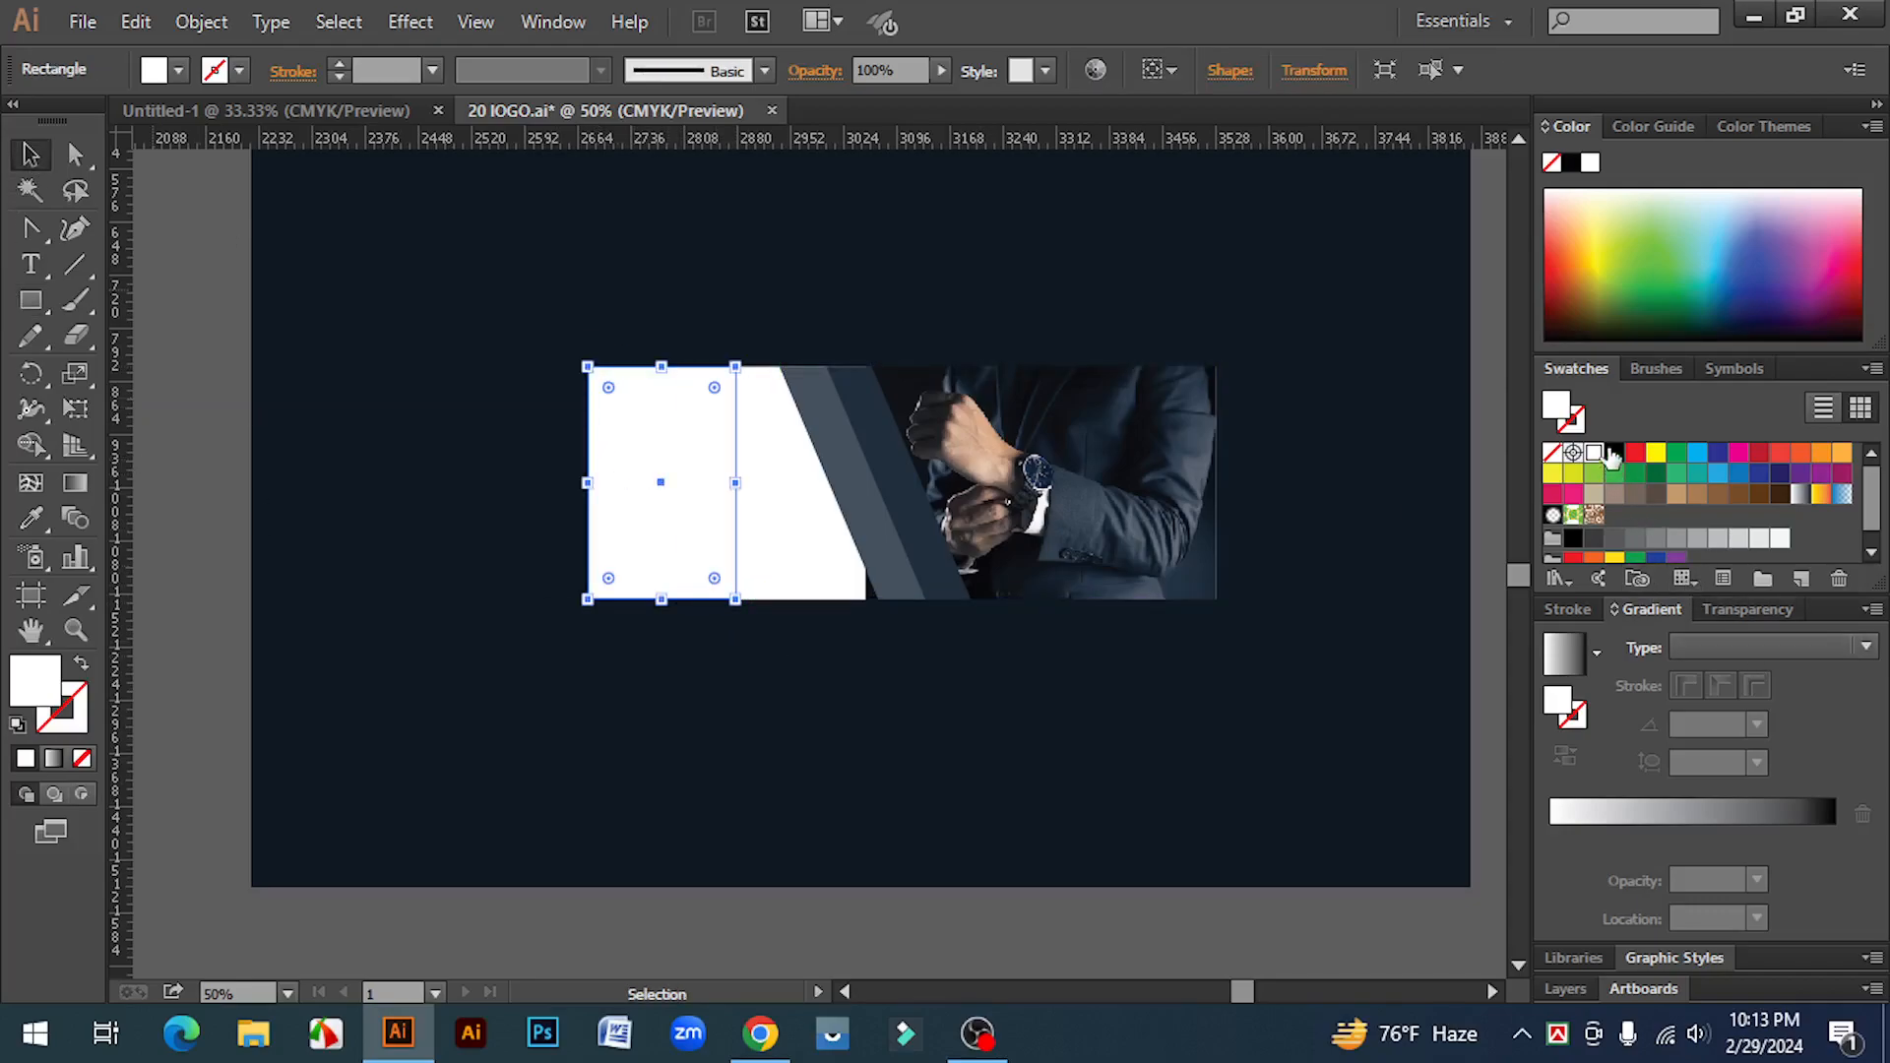
# Step: Fill the new rectangle red and delete the white rectangle behind it
pyautogui.click(1613, 453)
pyautogui.click(1635, 453)
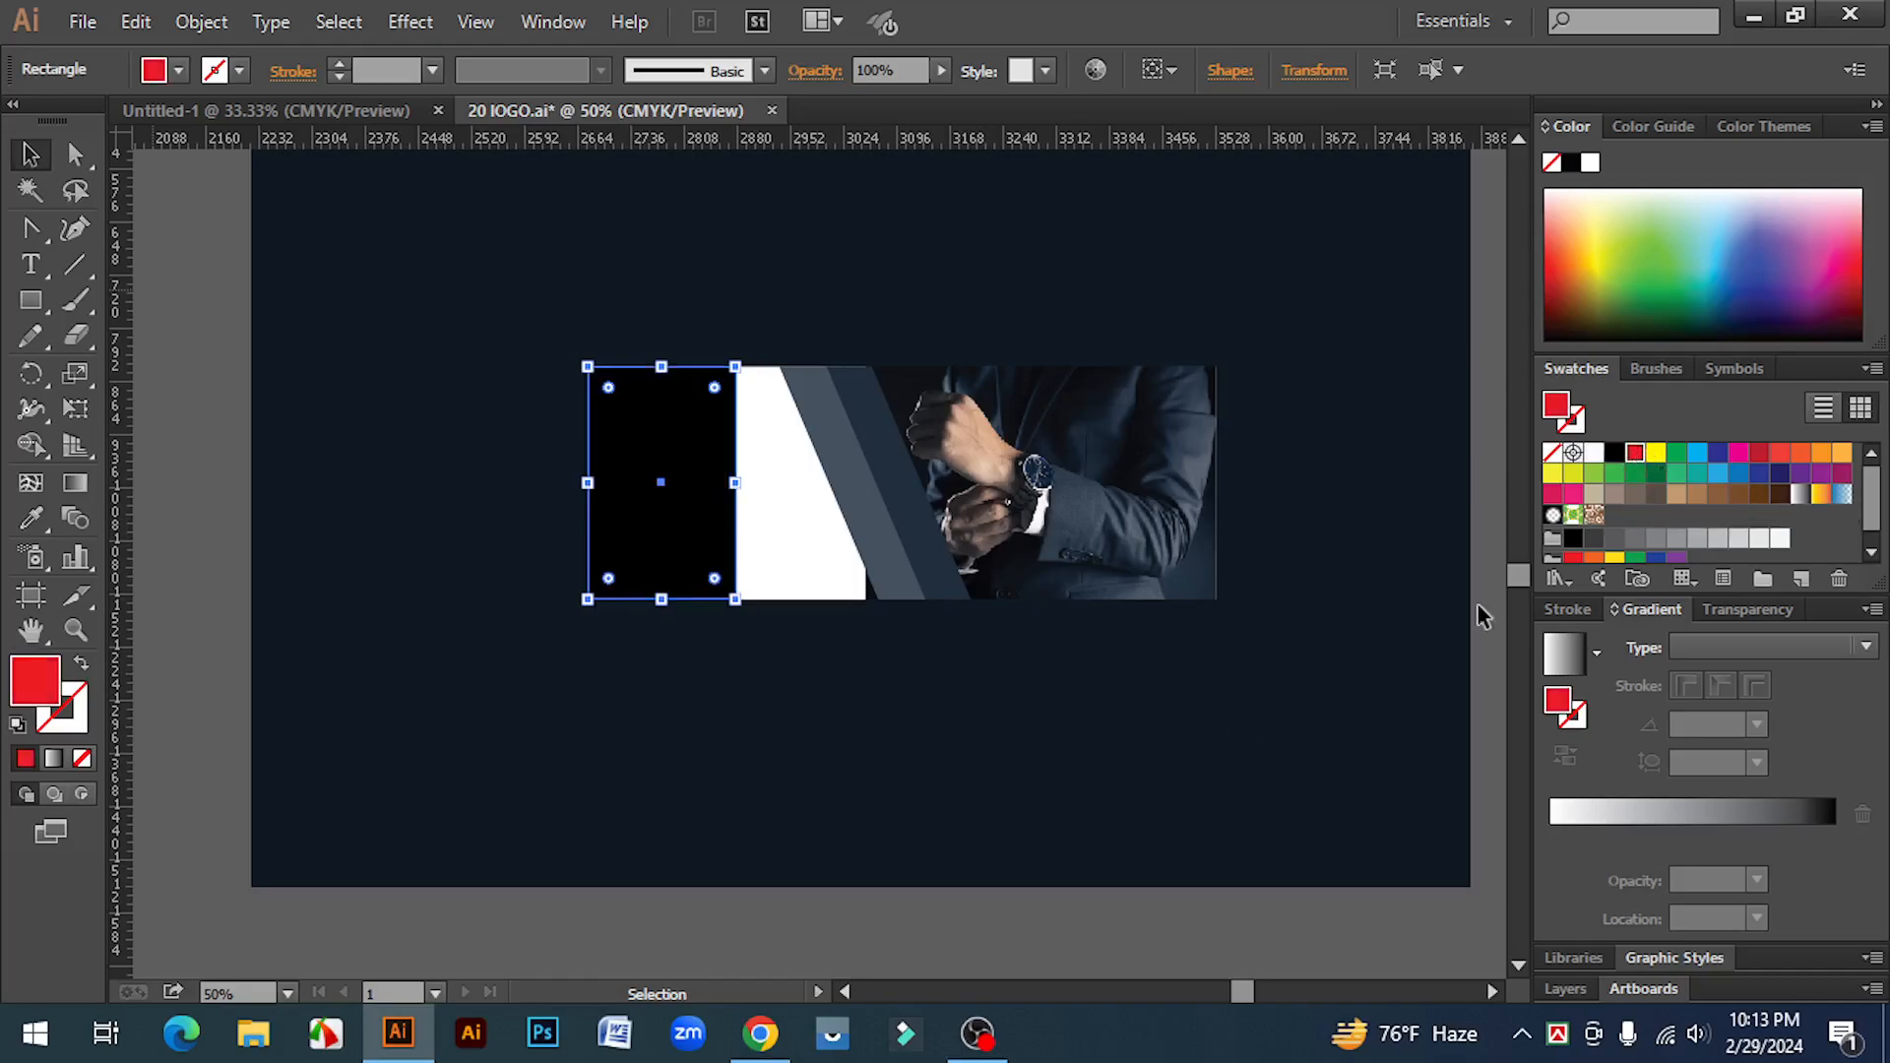
pyautogui.click(187, 605)
pyautogui.click(801, 529)
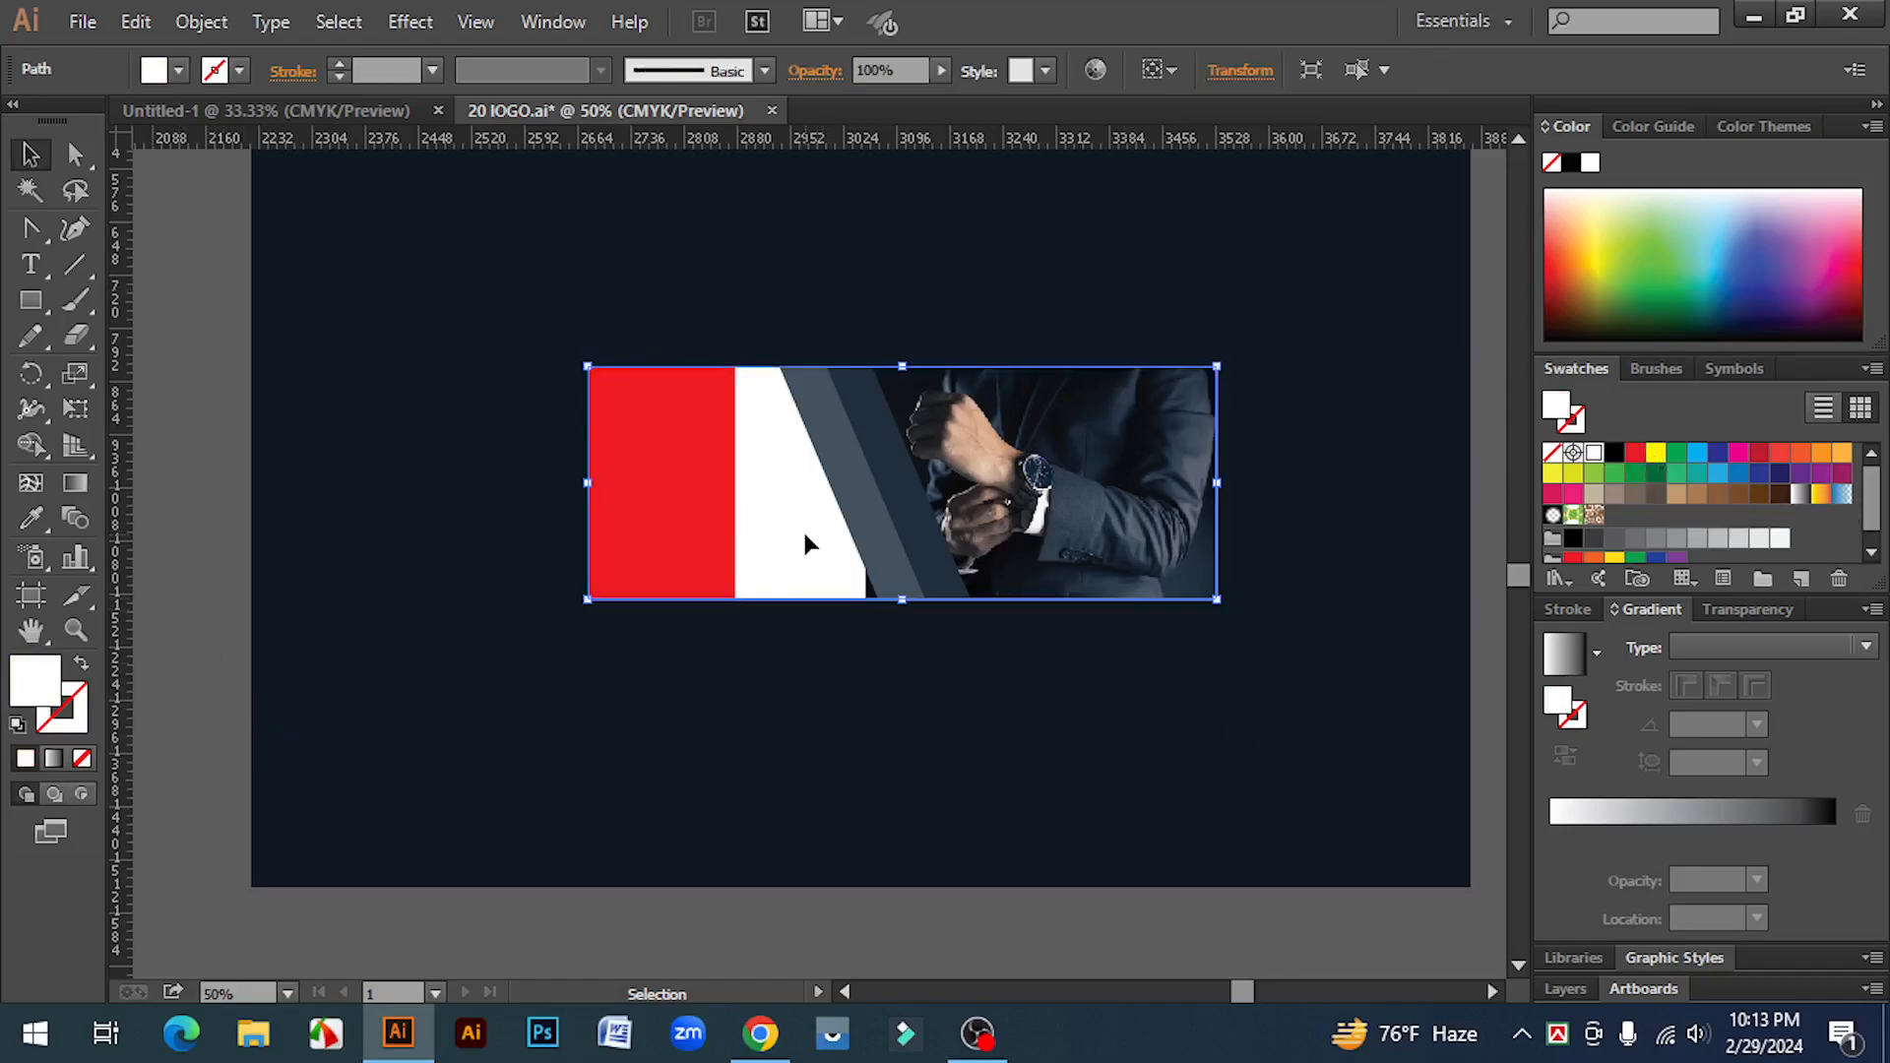
pyautogui.press('Delete')
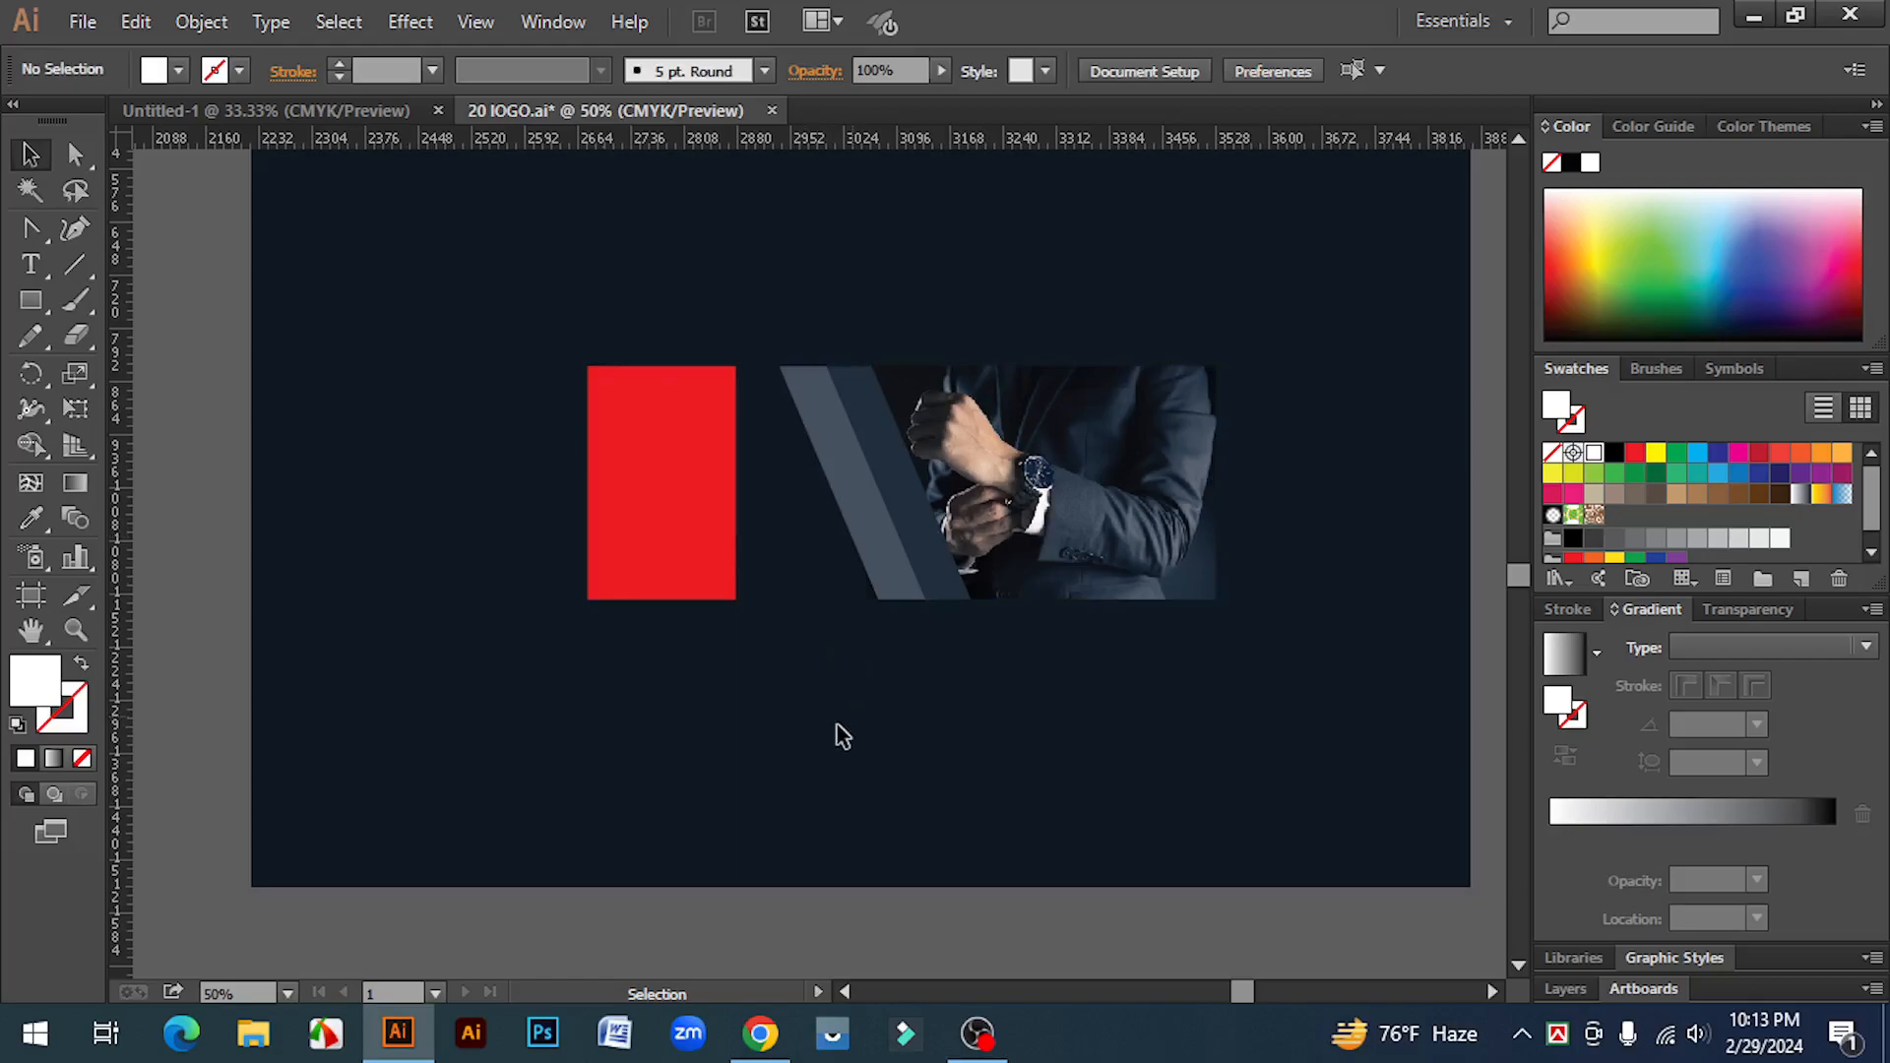
# Step: Widen the red rectangle rightward until it reaches the photo
pyautogui.press('z')
pyautogui.click(716, 534)
pyautogui.press('v')
pyautogui.click(725, 581)
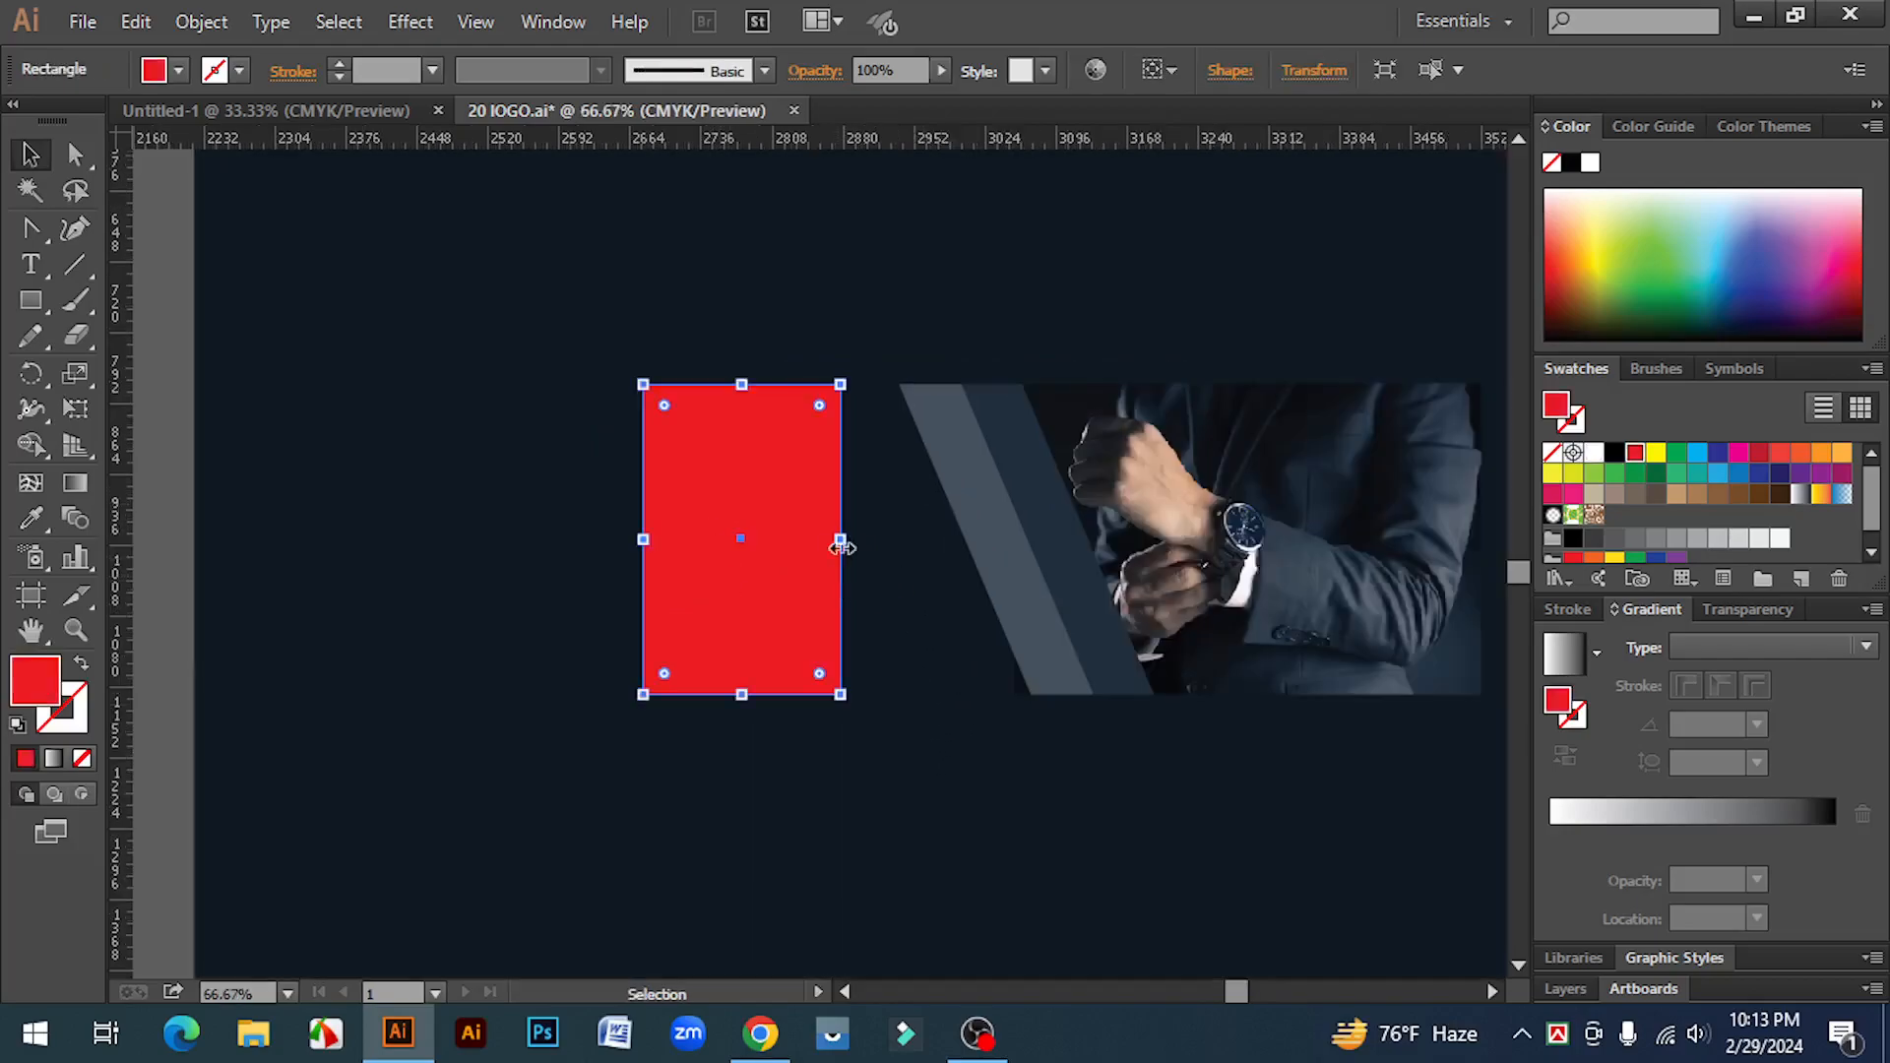
pyautogui.moveTo(840, 539); pyautogui.dragTo(1047, 561)
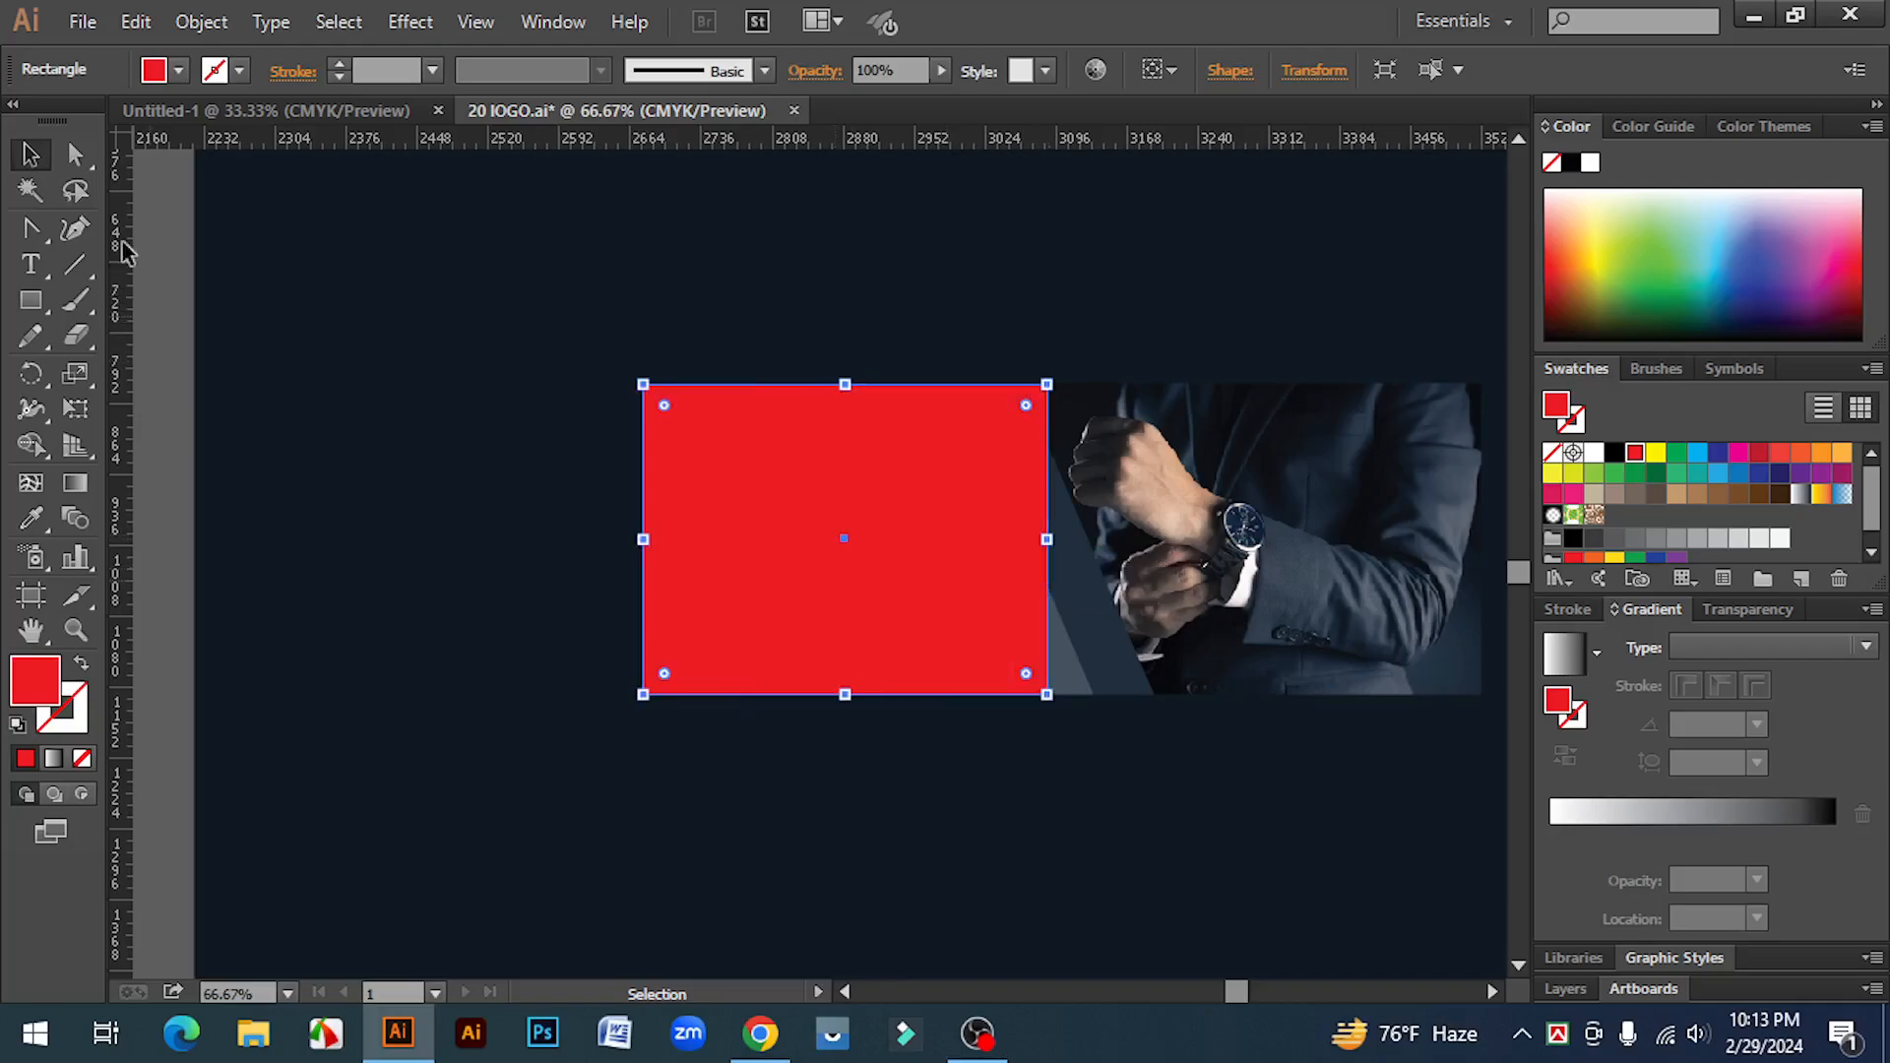
# Step: Slant the red rectangle's right side by moving its top-right corner leftward
pyautogui.click(75, 154)
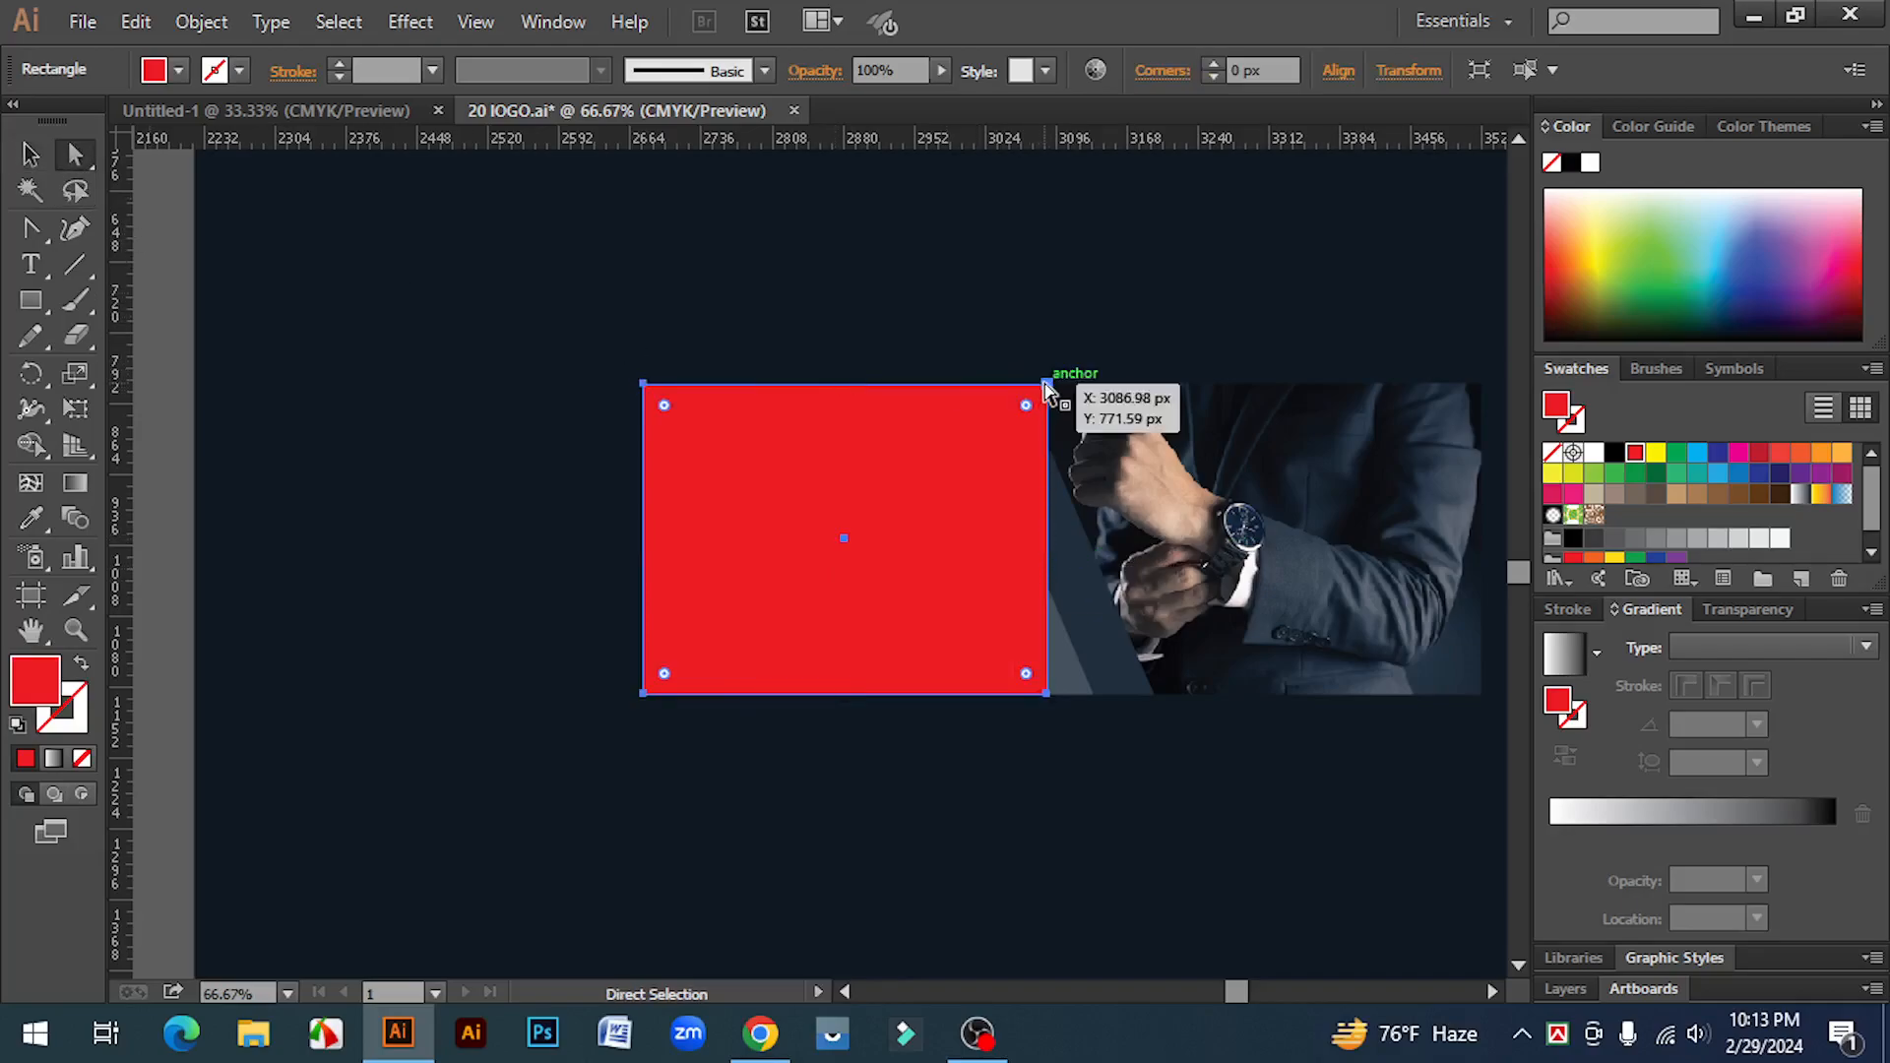
pyautogui.moveTo(1049, 390); pyautogui.dragTo(987, 384)
pyautogui.click(31, 155)
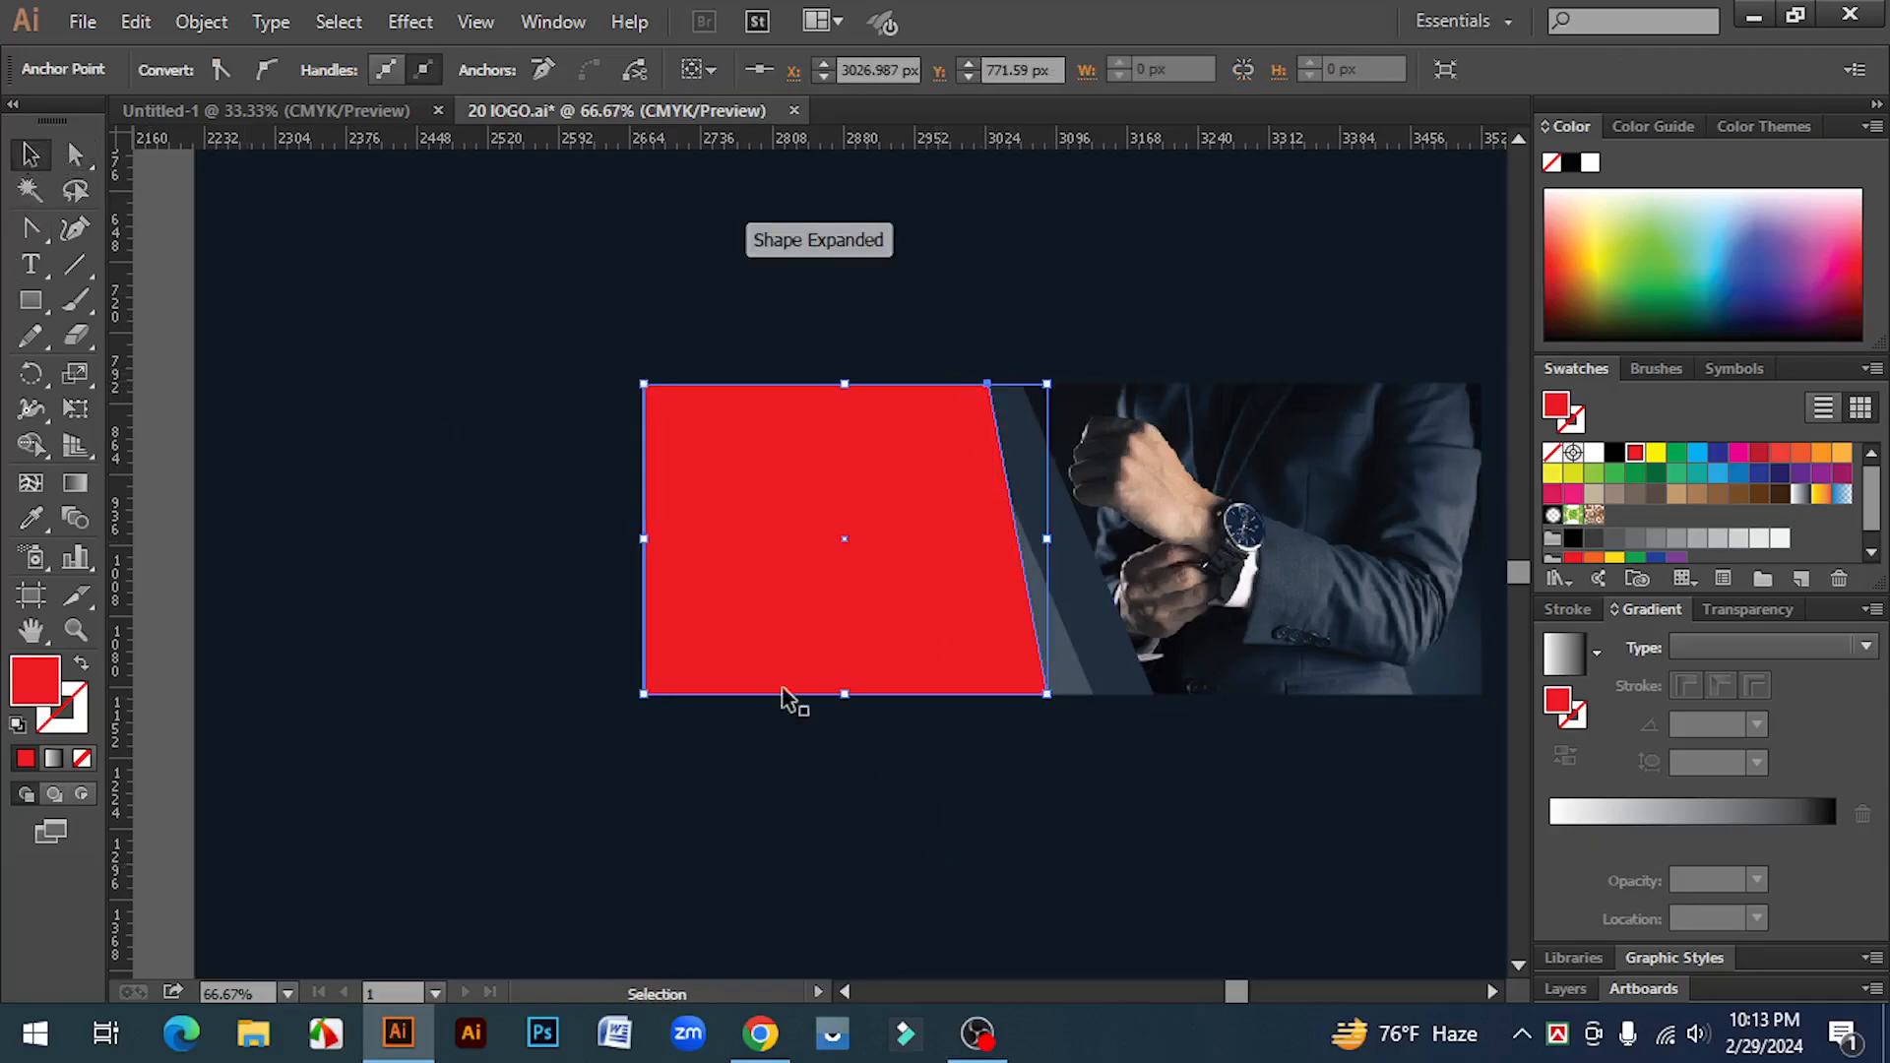
# Step: Bring the diagonal stripe to the front
pyautogui.click(1110, 768)
pyautogui.click(1065, 680)
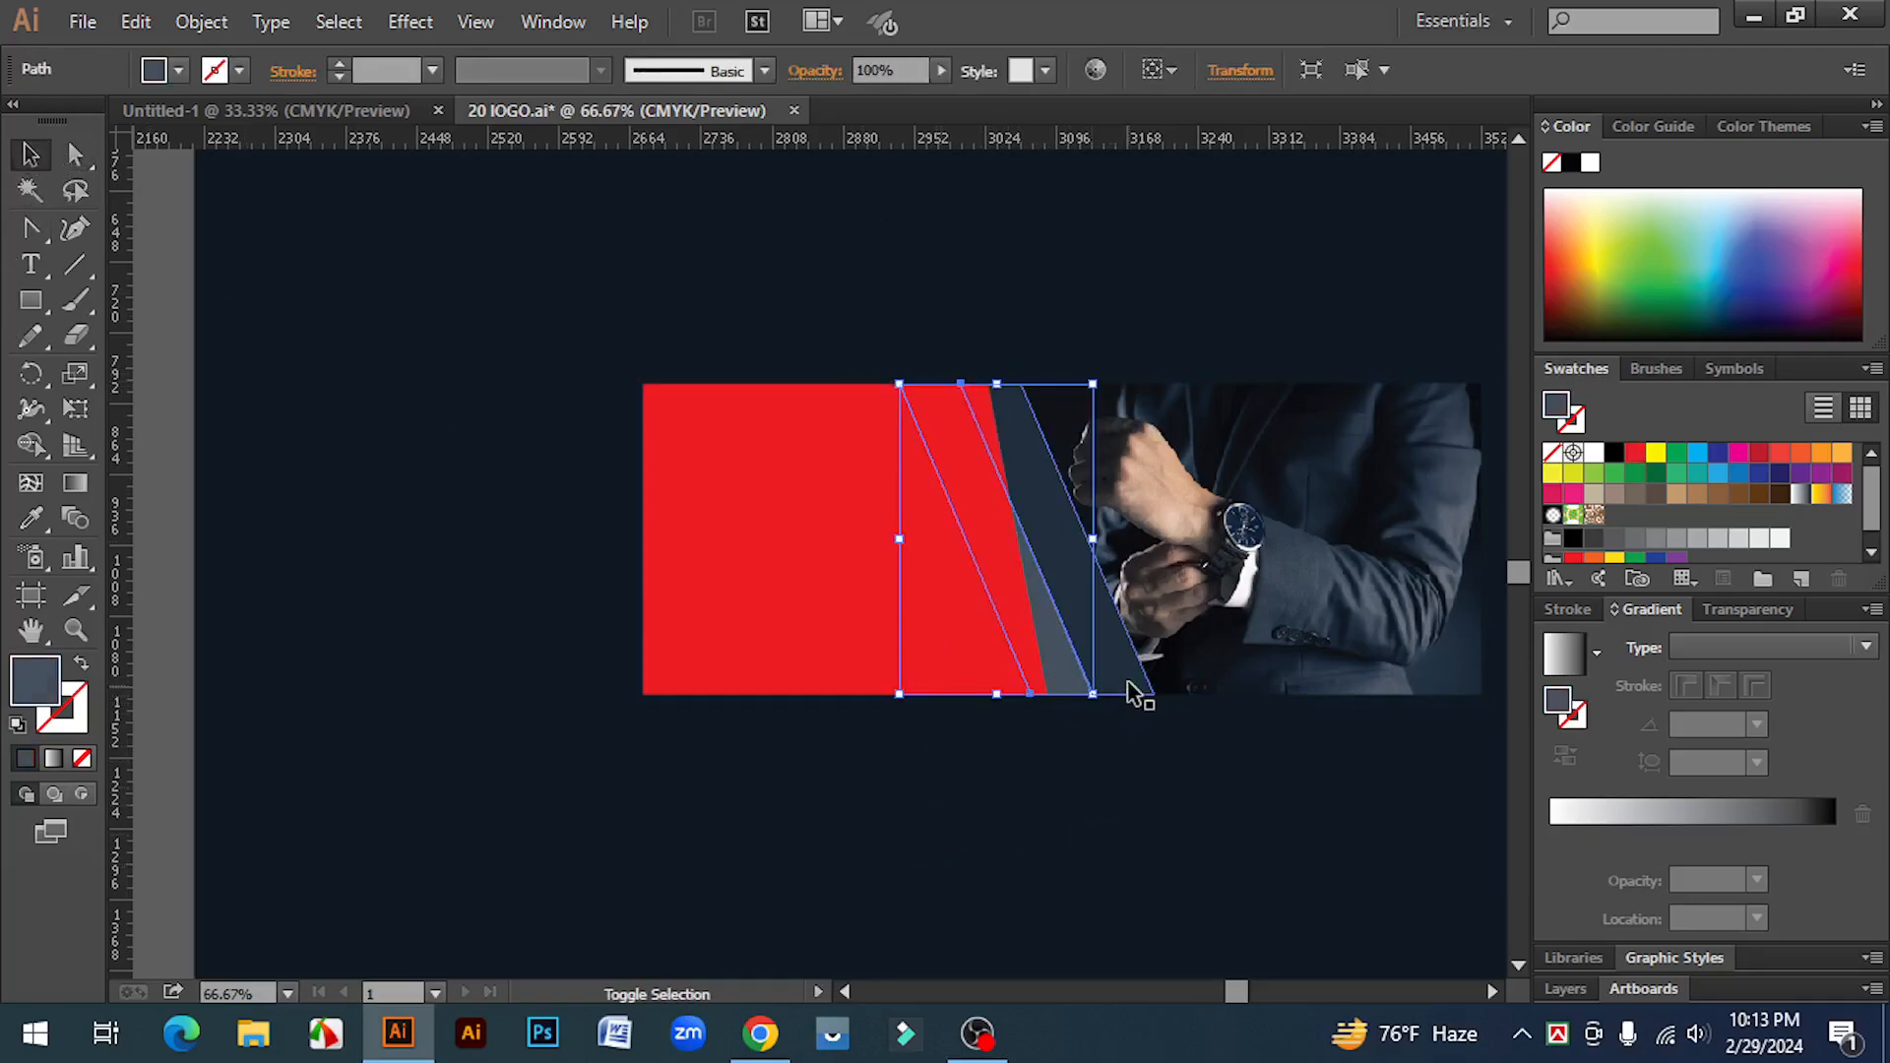
pyautogui.rightClick(1100, 630)
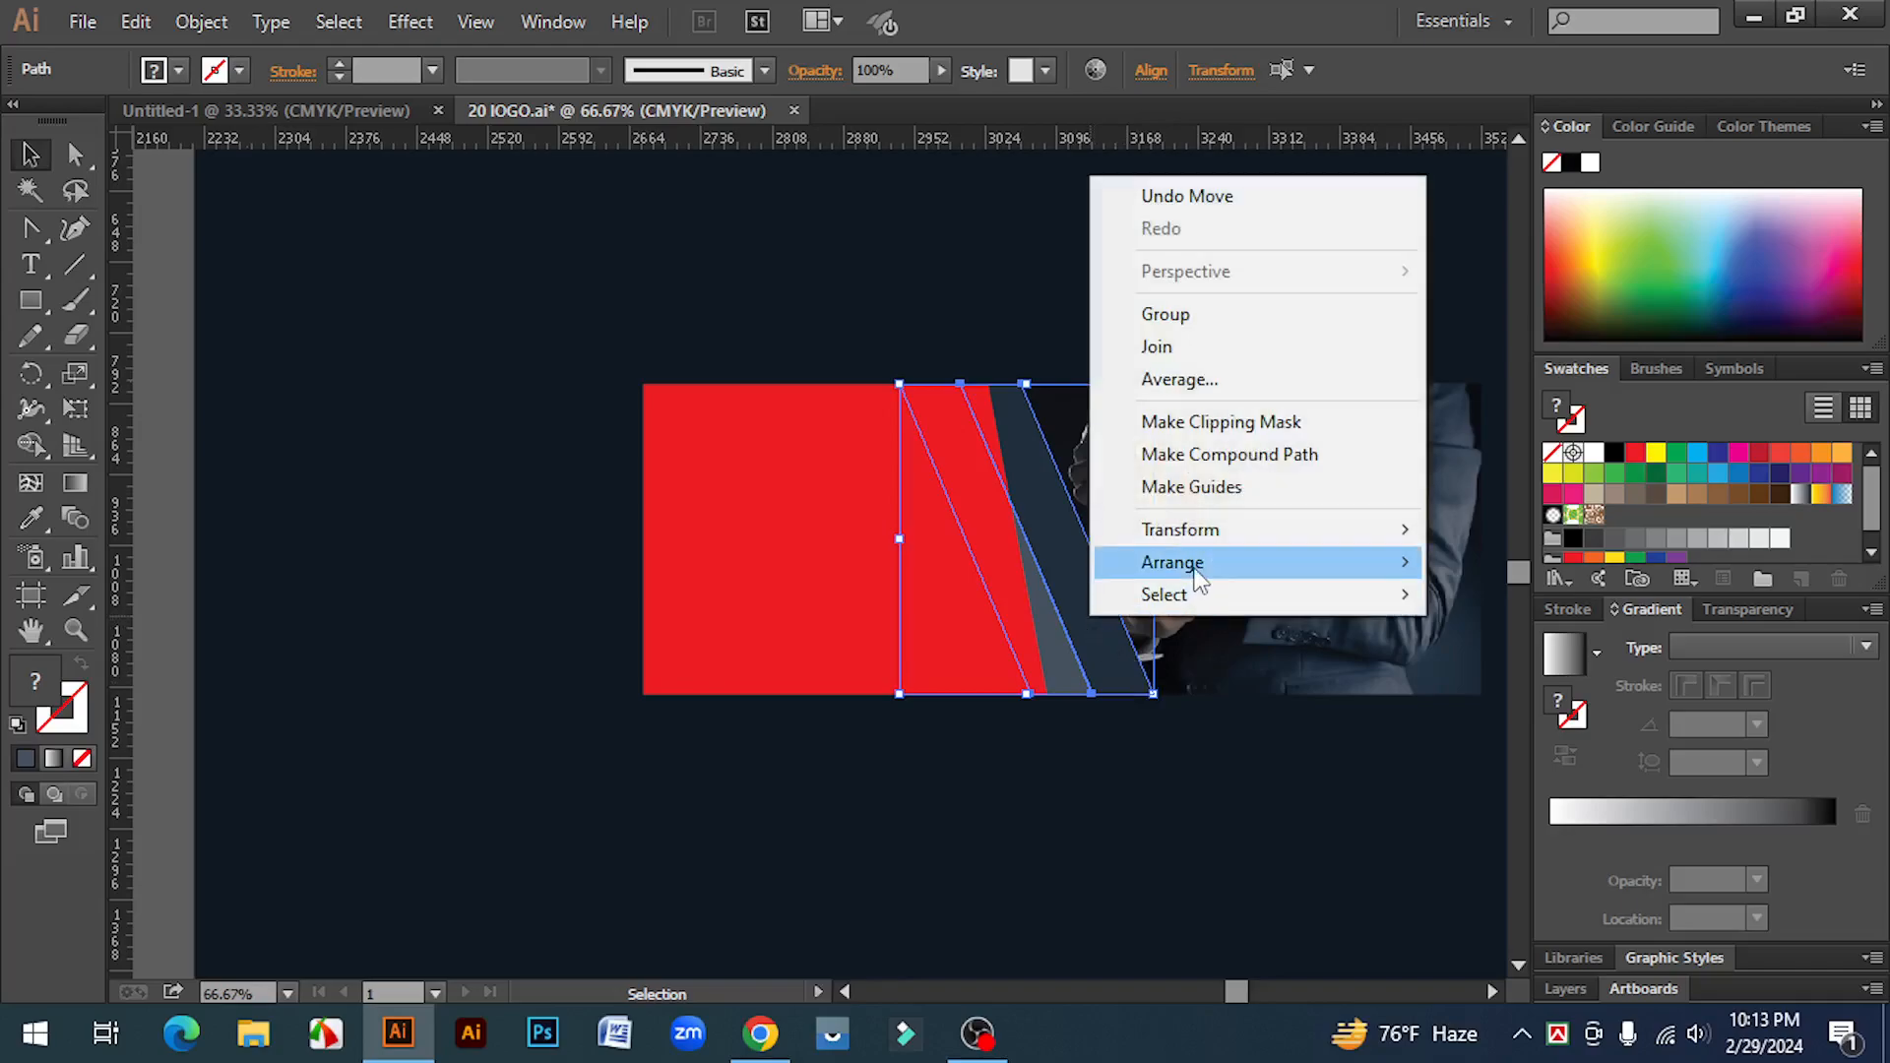
pyautogui.moveTo(1206, 571)
pyautogui.click(1523, 562)
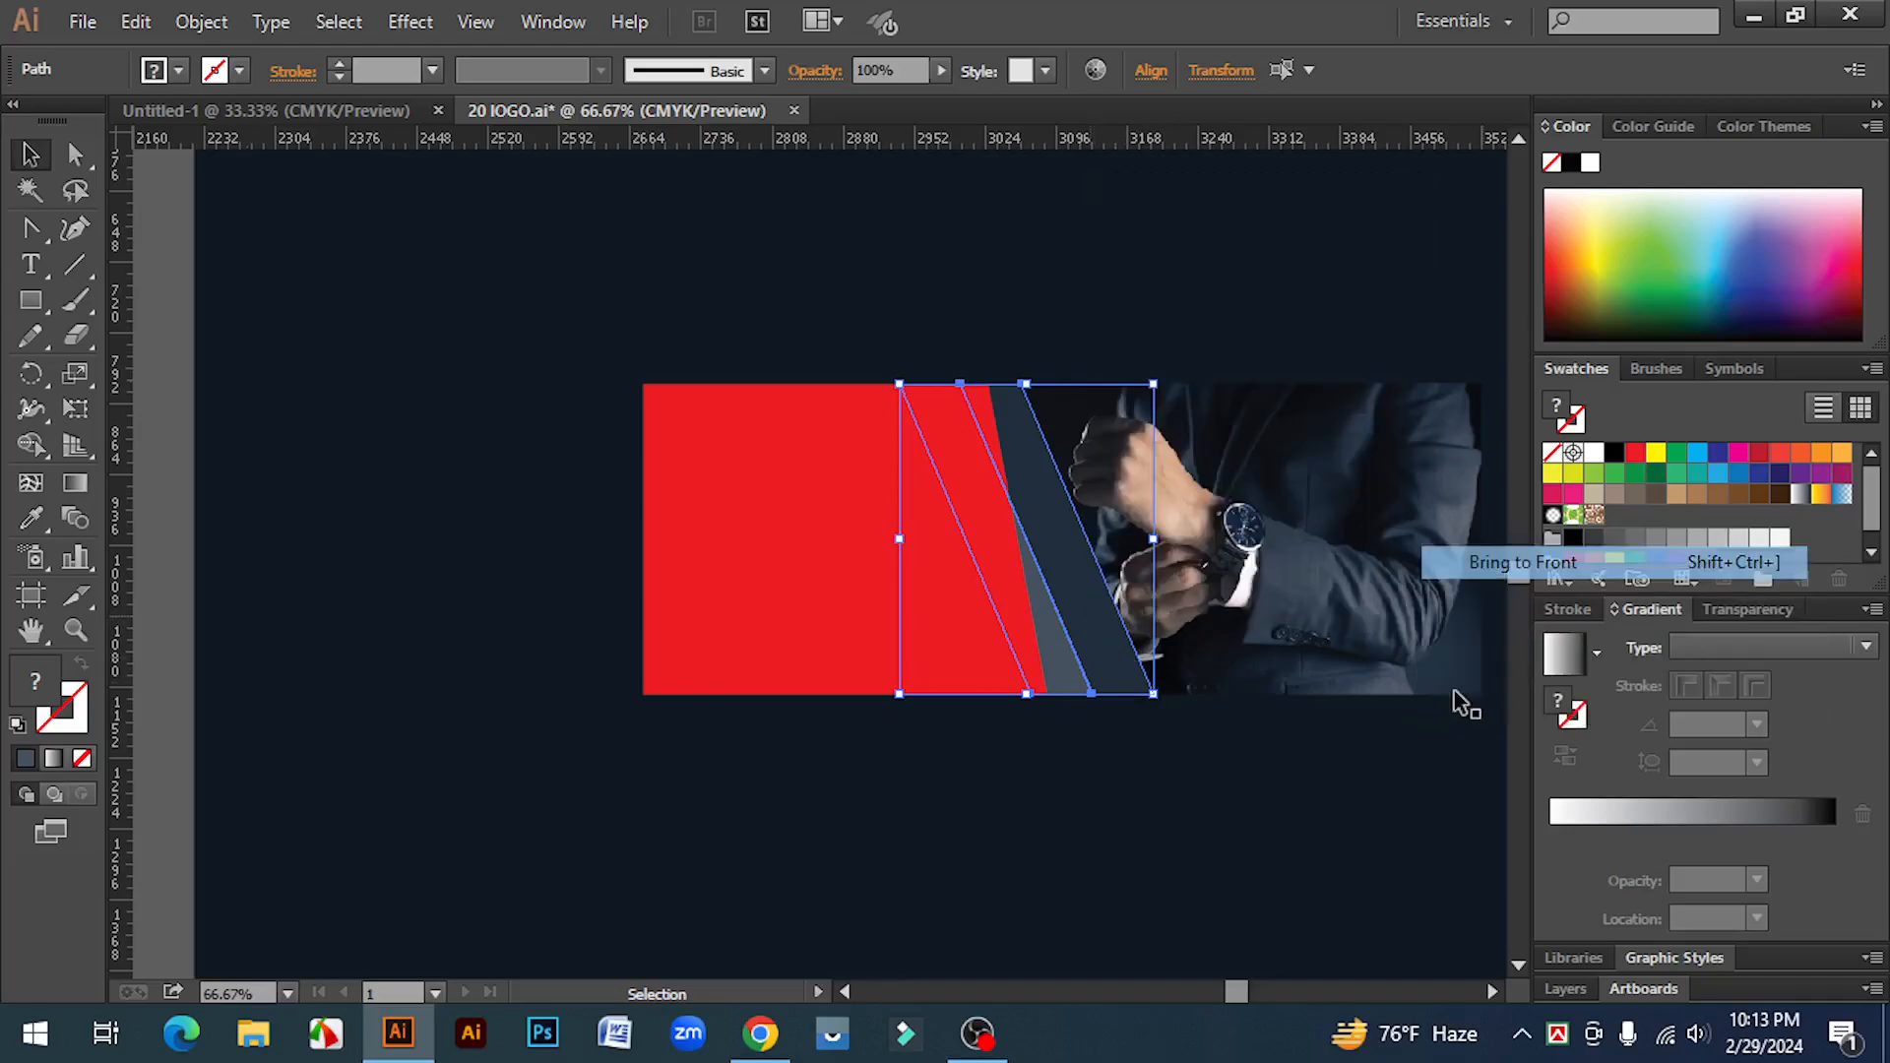
# Step: Fill the left panel with a linear gradient from black to dark gray, placing the midpoint at about 53%
pyautogui.click(1225, 887)
pyautogui.click(764, 472)
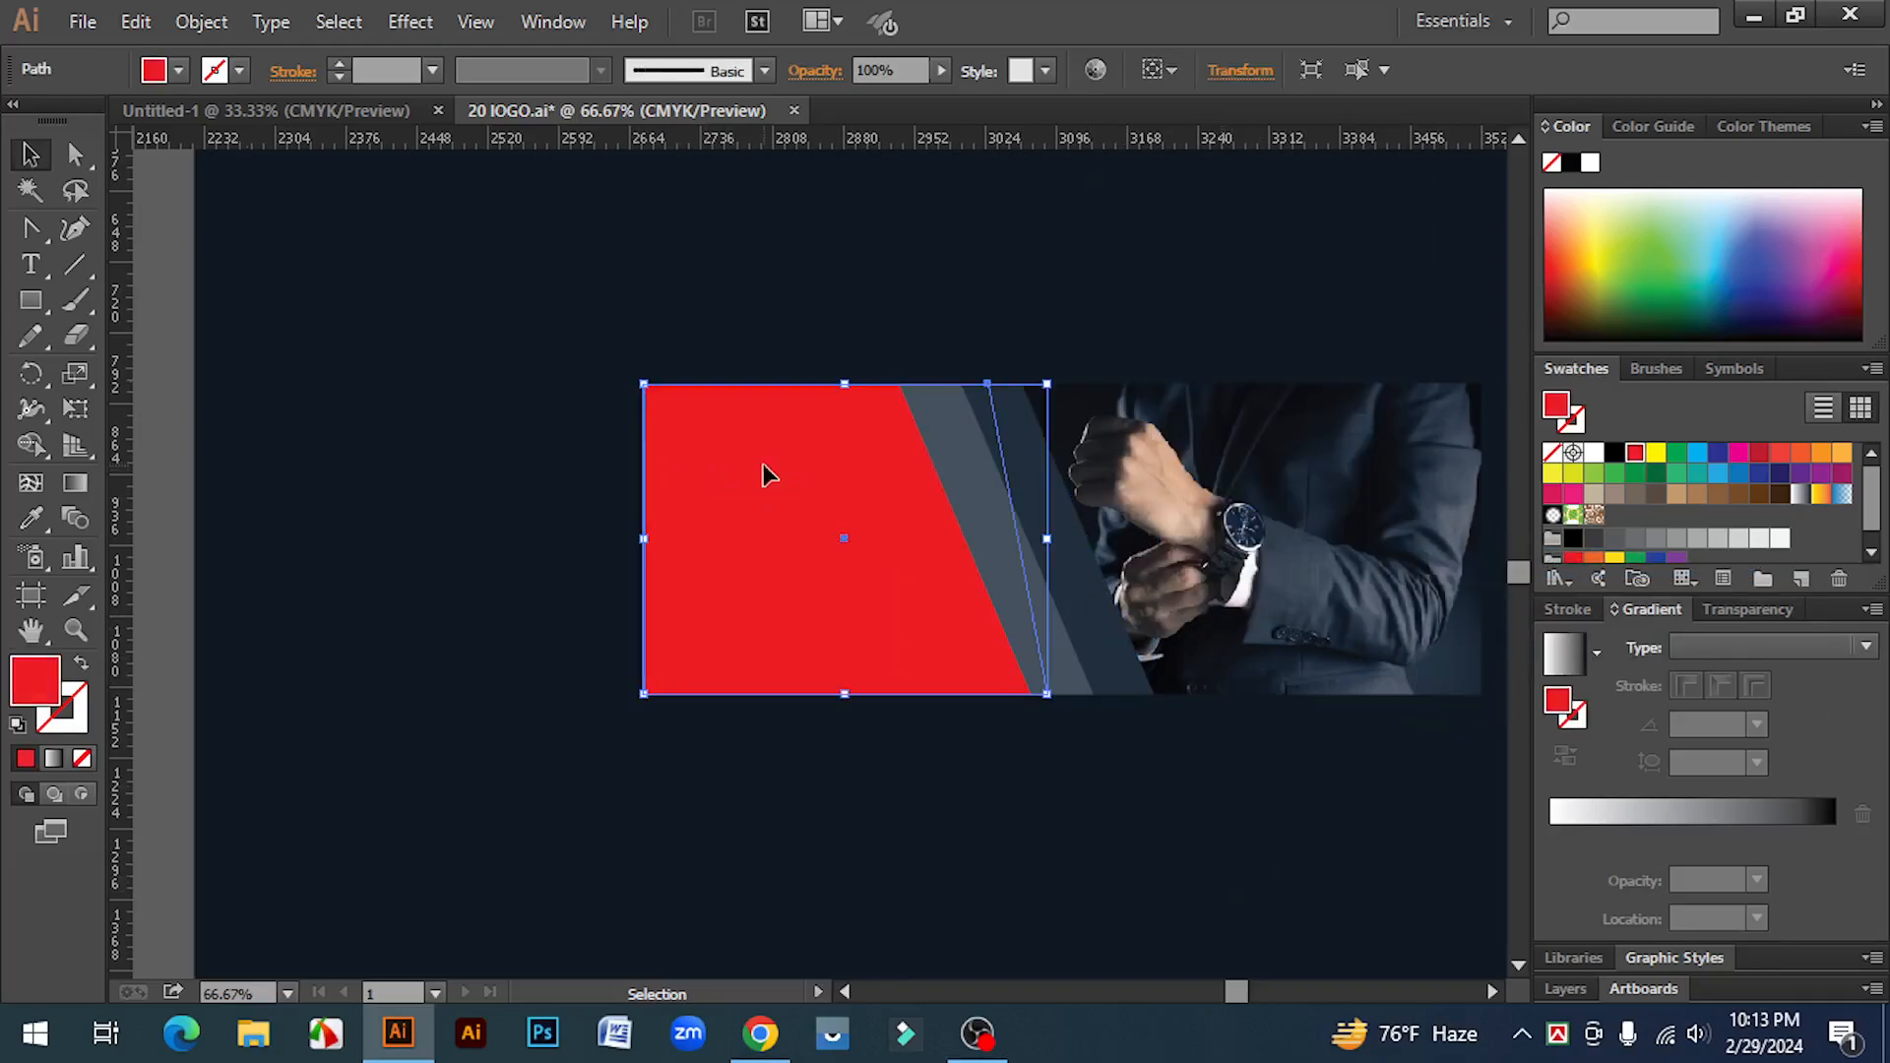
pyautogui.click(915, 877)
pyautogui.hotkey('ctrl', '-')
pyautogui.moveTo(949, 865); pyautogui.dragTo(887, 870)
pyautogui.click(731, 599)
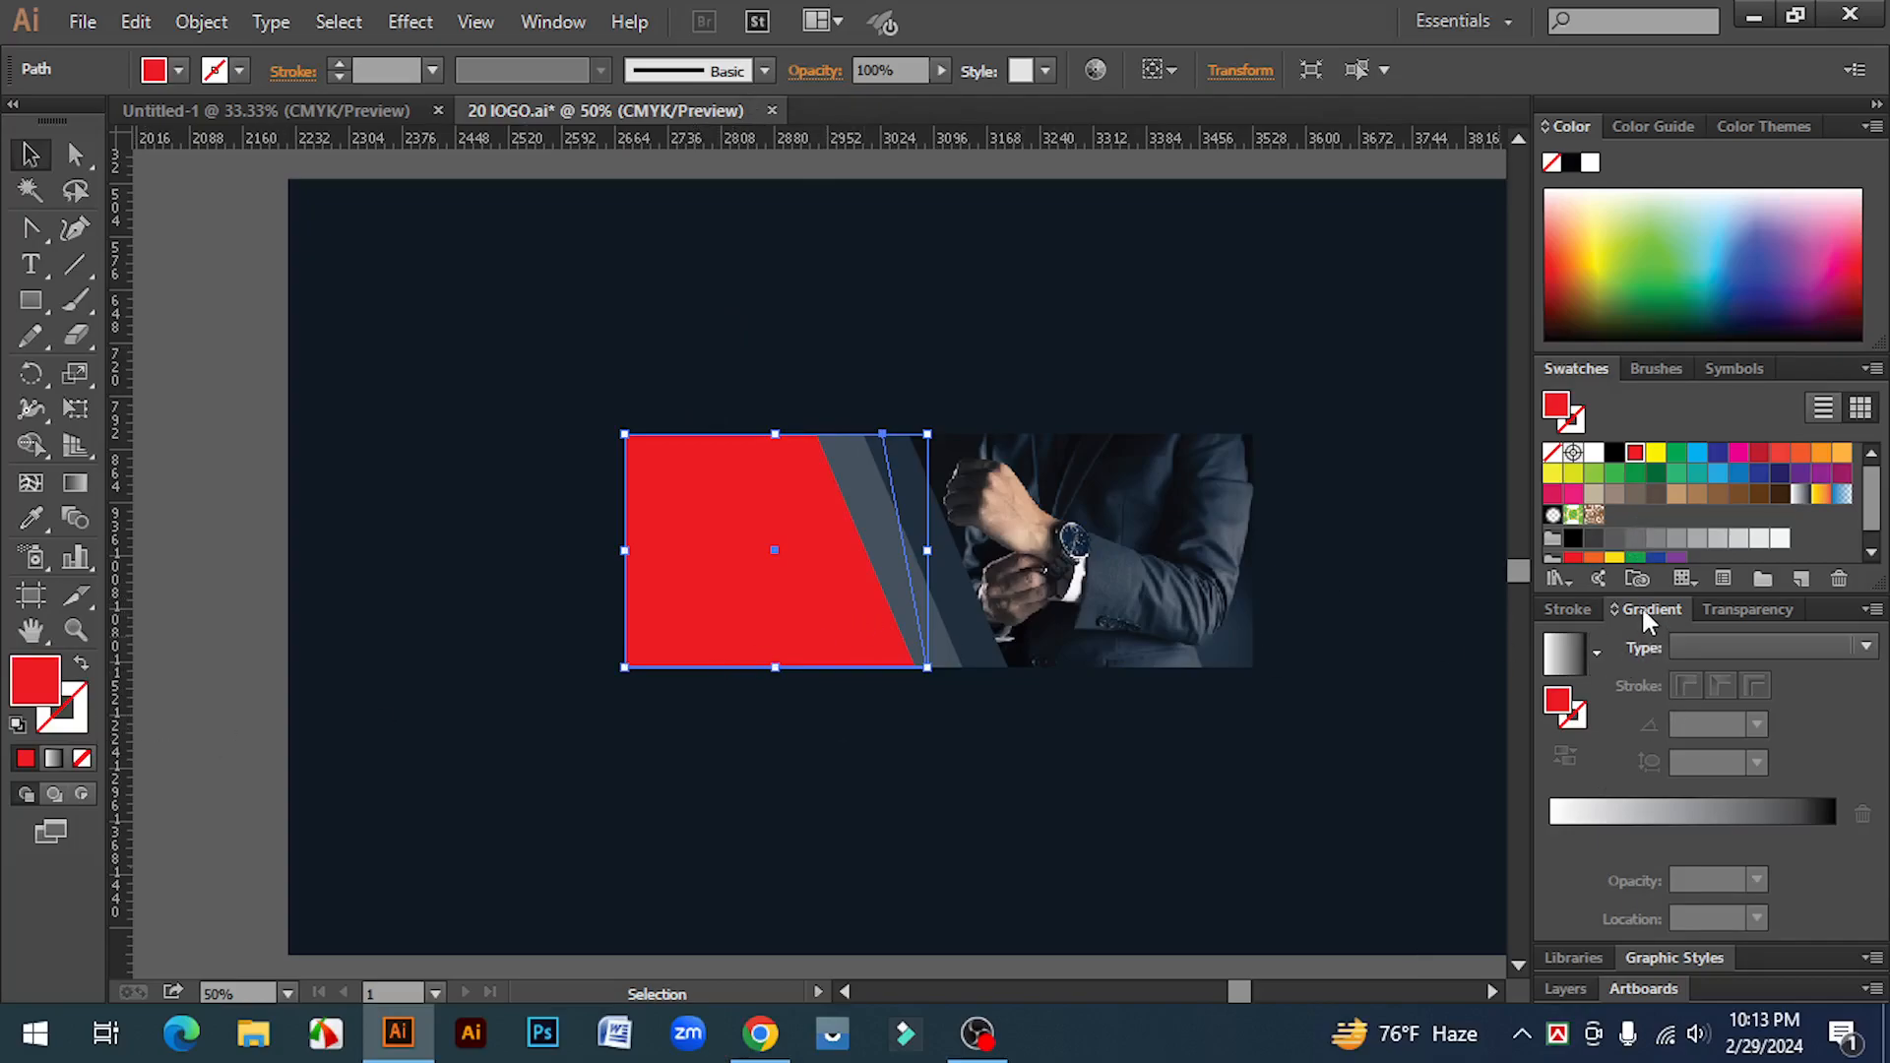
pyautogui.click(1621, 815)
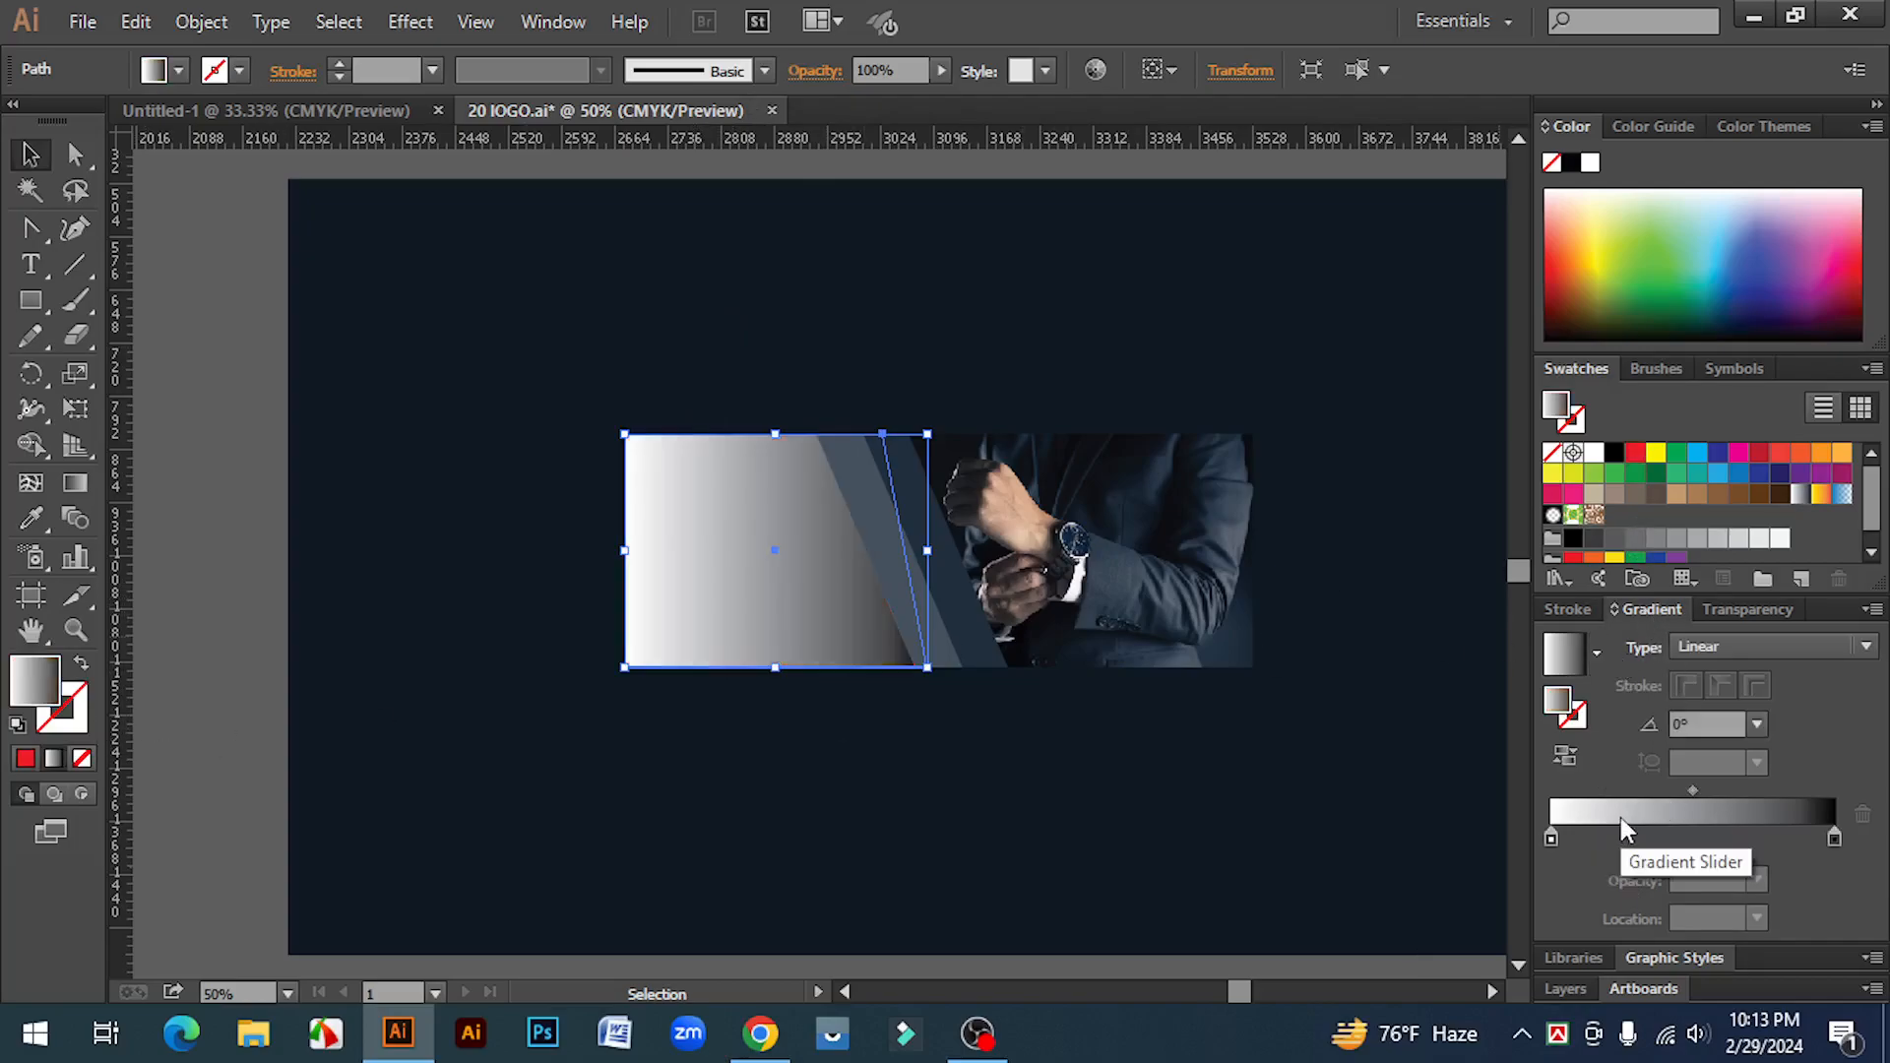
pyautogui.moveTo(1573, 538); pyautogui.dragTo(1524, 848)
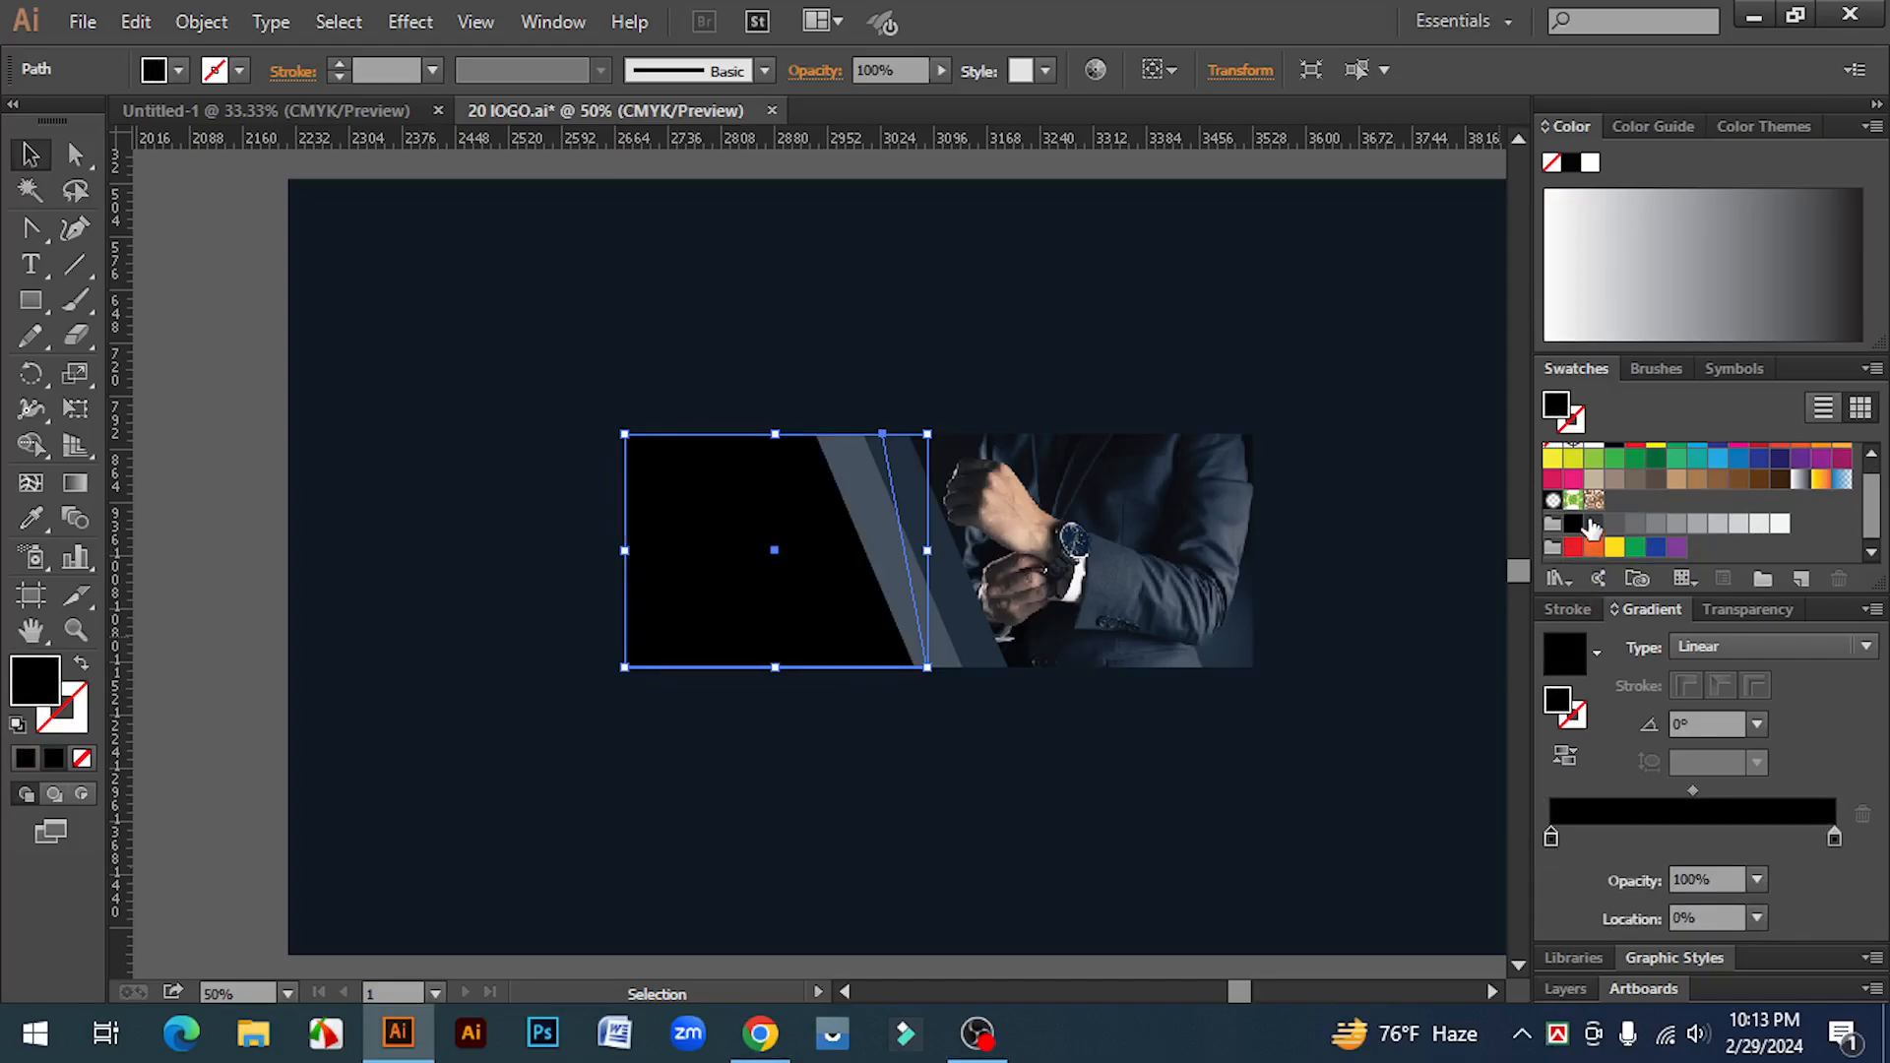
pyautogui.moveTo(1592, 529); pyautogui.dragTo(1837, 840)
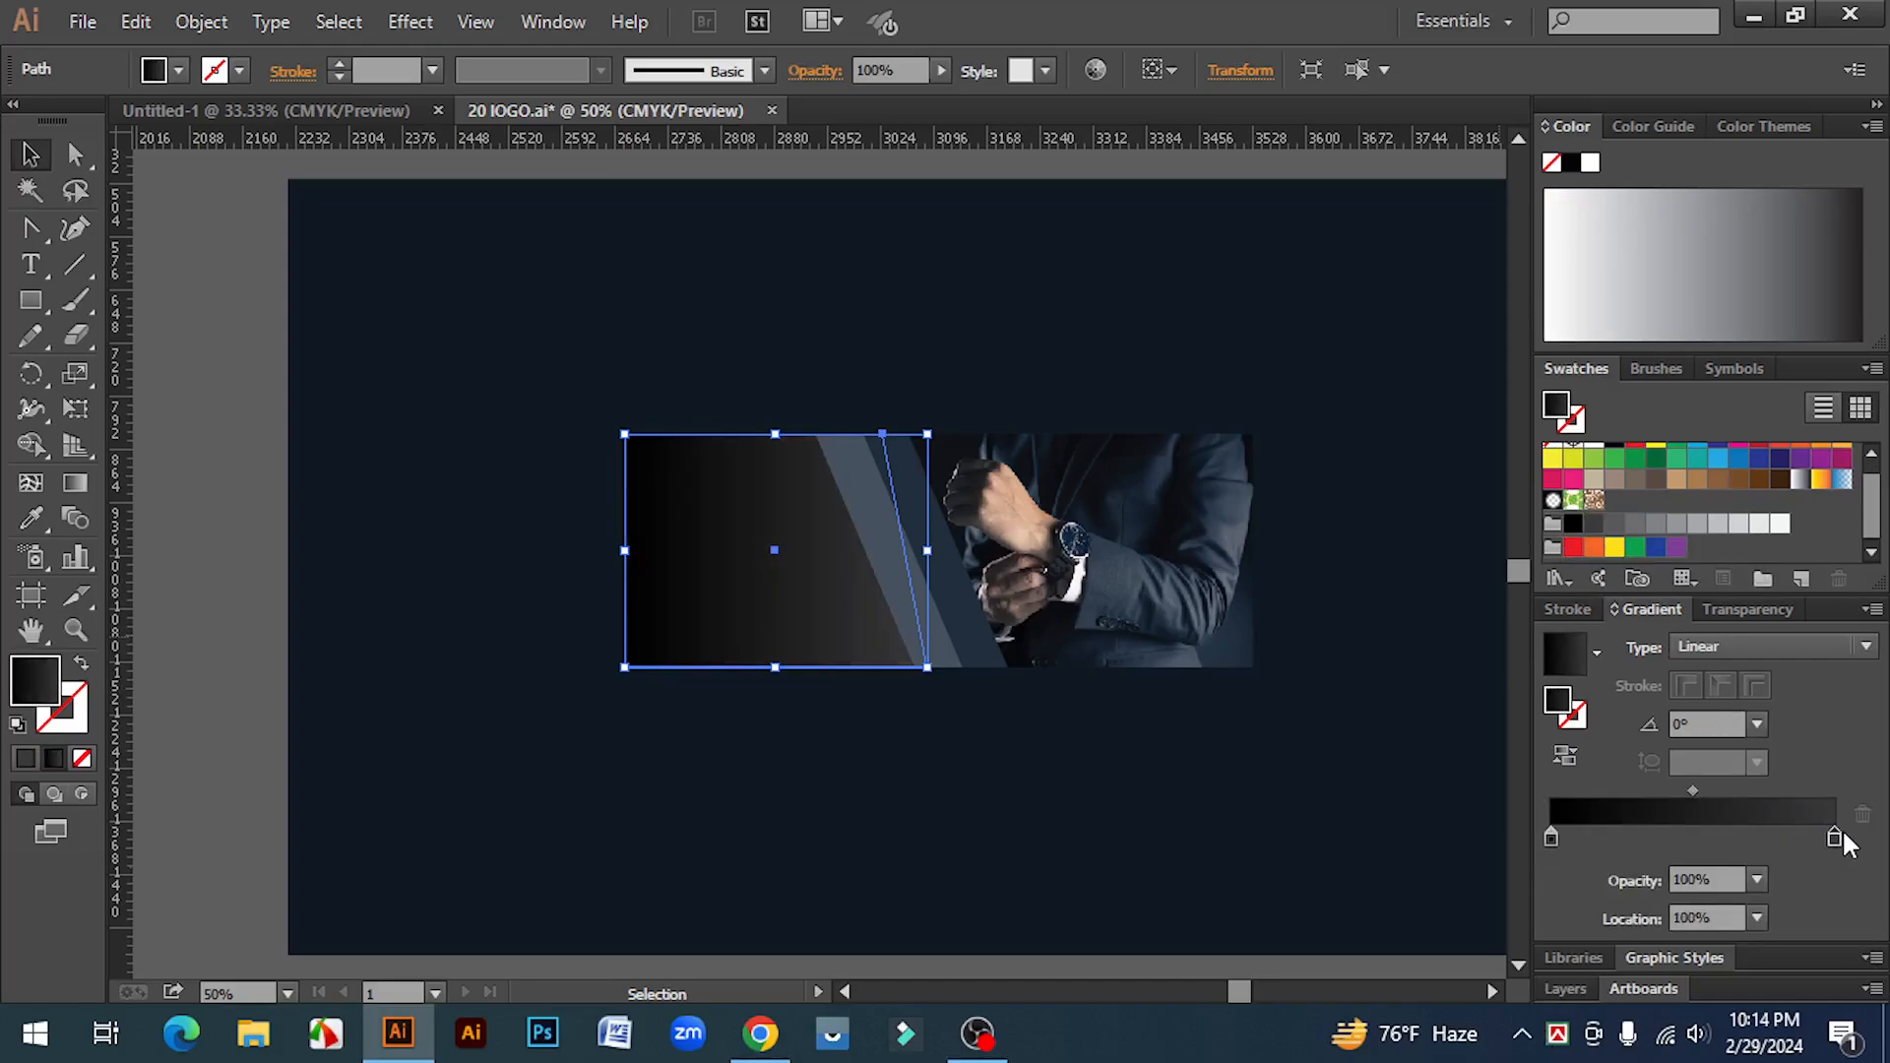
pyautogui.moveTo(1691, 791); pyautogui.dragTo(1702, 794)
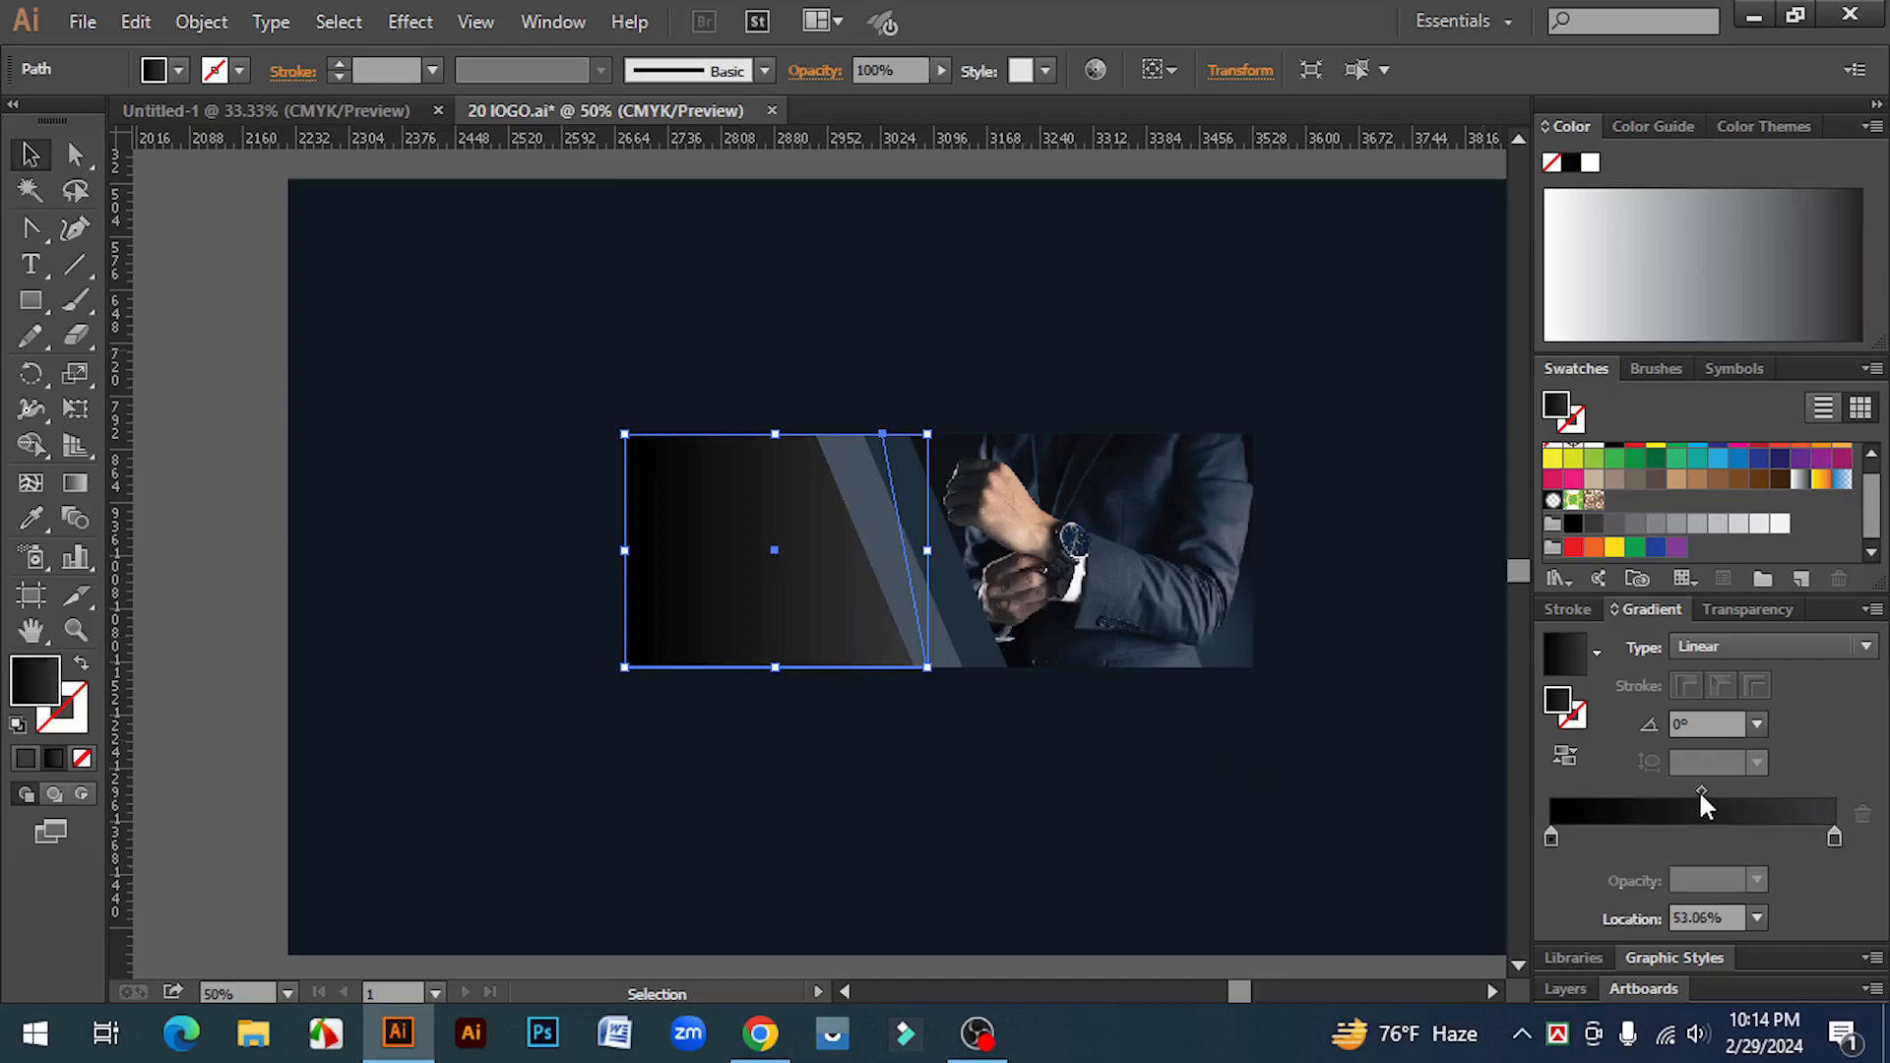
pyautogui.click(596, 800)
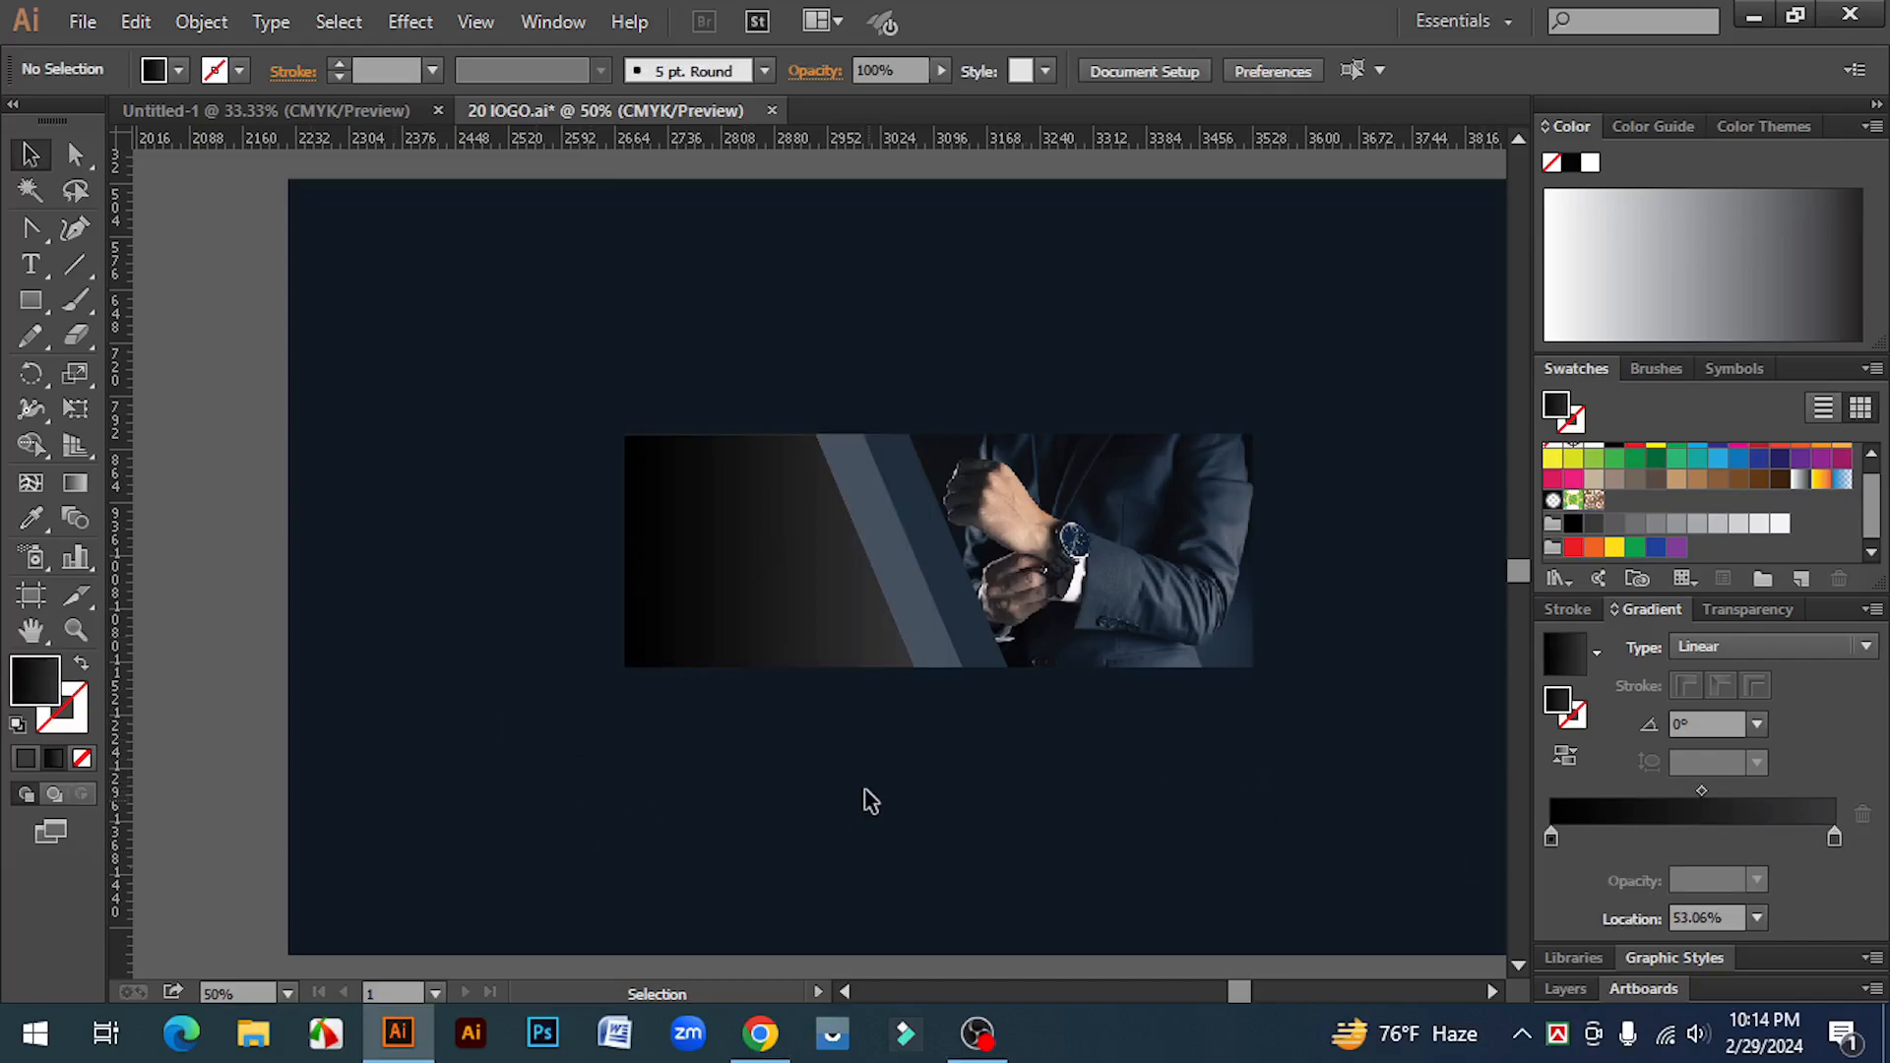
# Step: Group all the banner's objects together
pyautogui.keyDown('ctrl'); pyautogui.click(810, 585); pyautogui.keyUp('ctrl')
pyautogui.keyDown('ctrl'); pyautogui.click(817, 593); pyautogui.keyUp('ctrl')
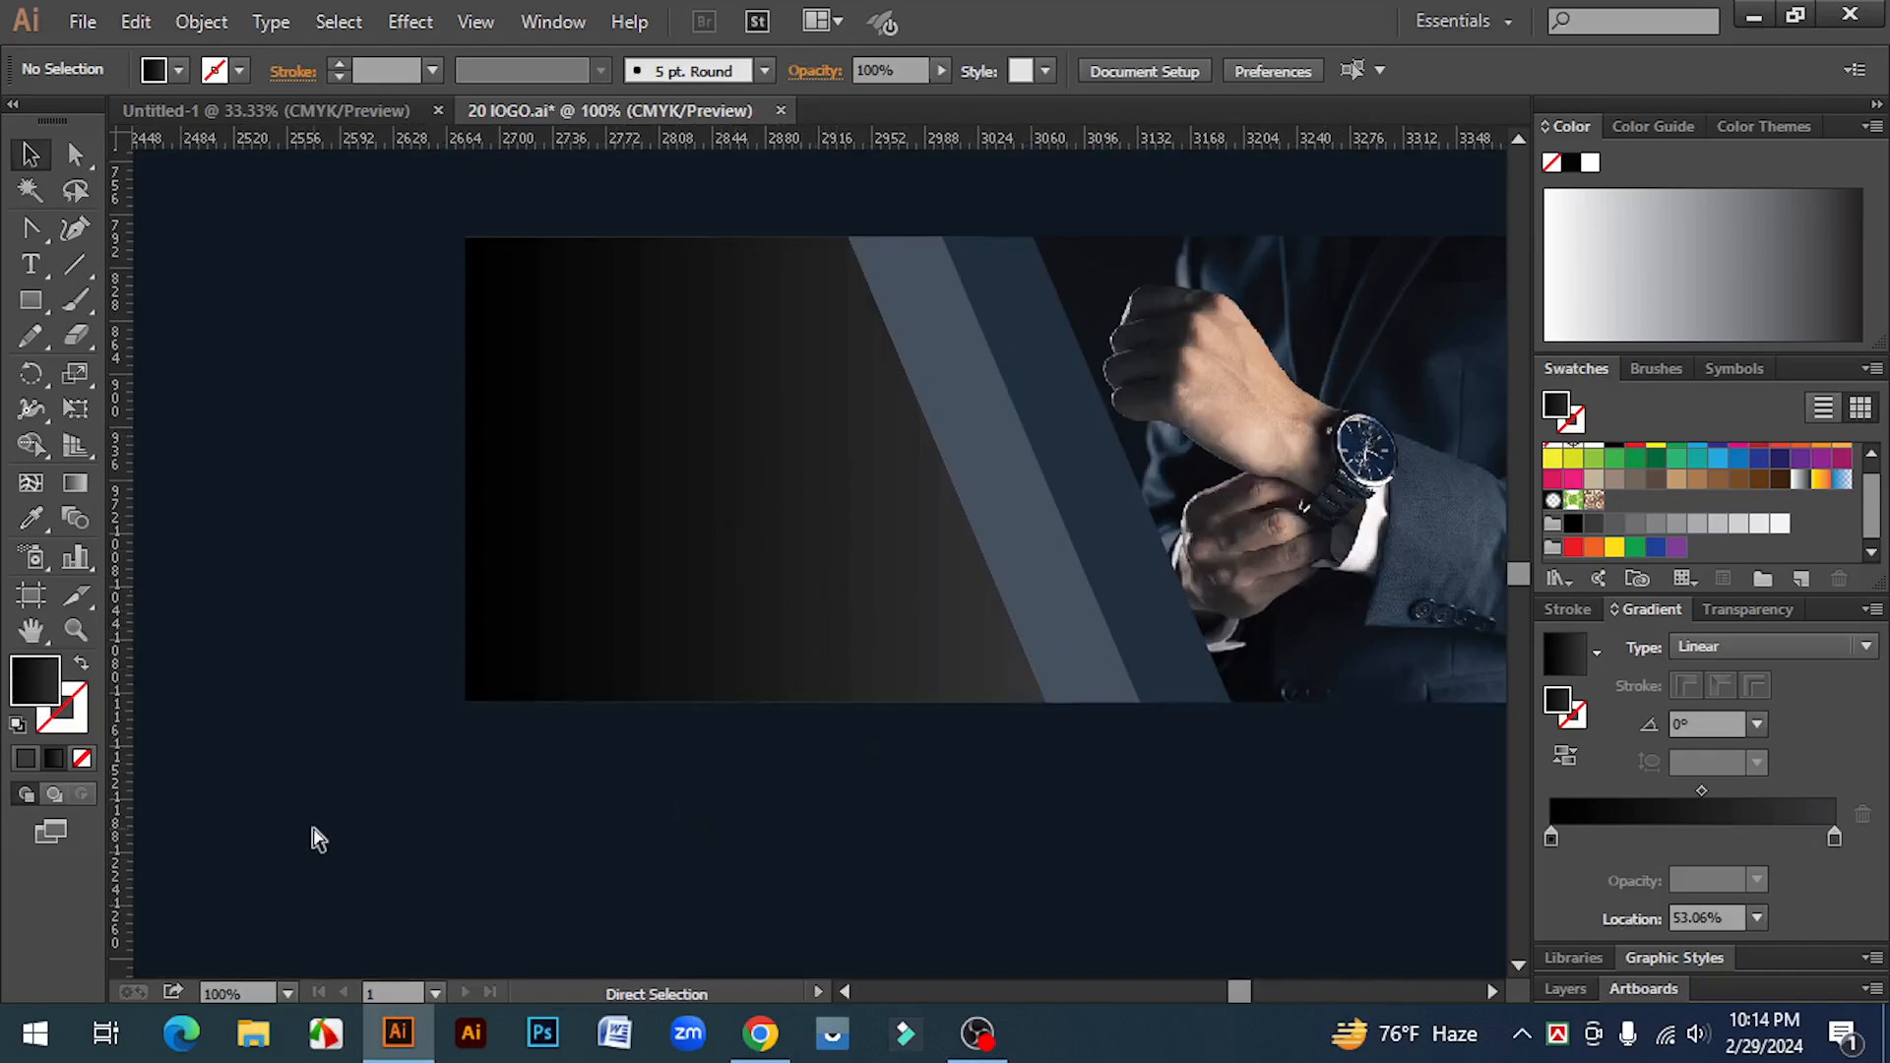
pyautogui.hotkey('ctrl', '-')
pyautogui.hotkey('ctrl', '-')
pyautogui.moveTo(546, 315); pyautogui.dragTo(1417, 705)
pyautogui.rightClick(1101, 469)
pyautogui.click(1201, 610)
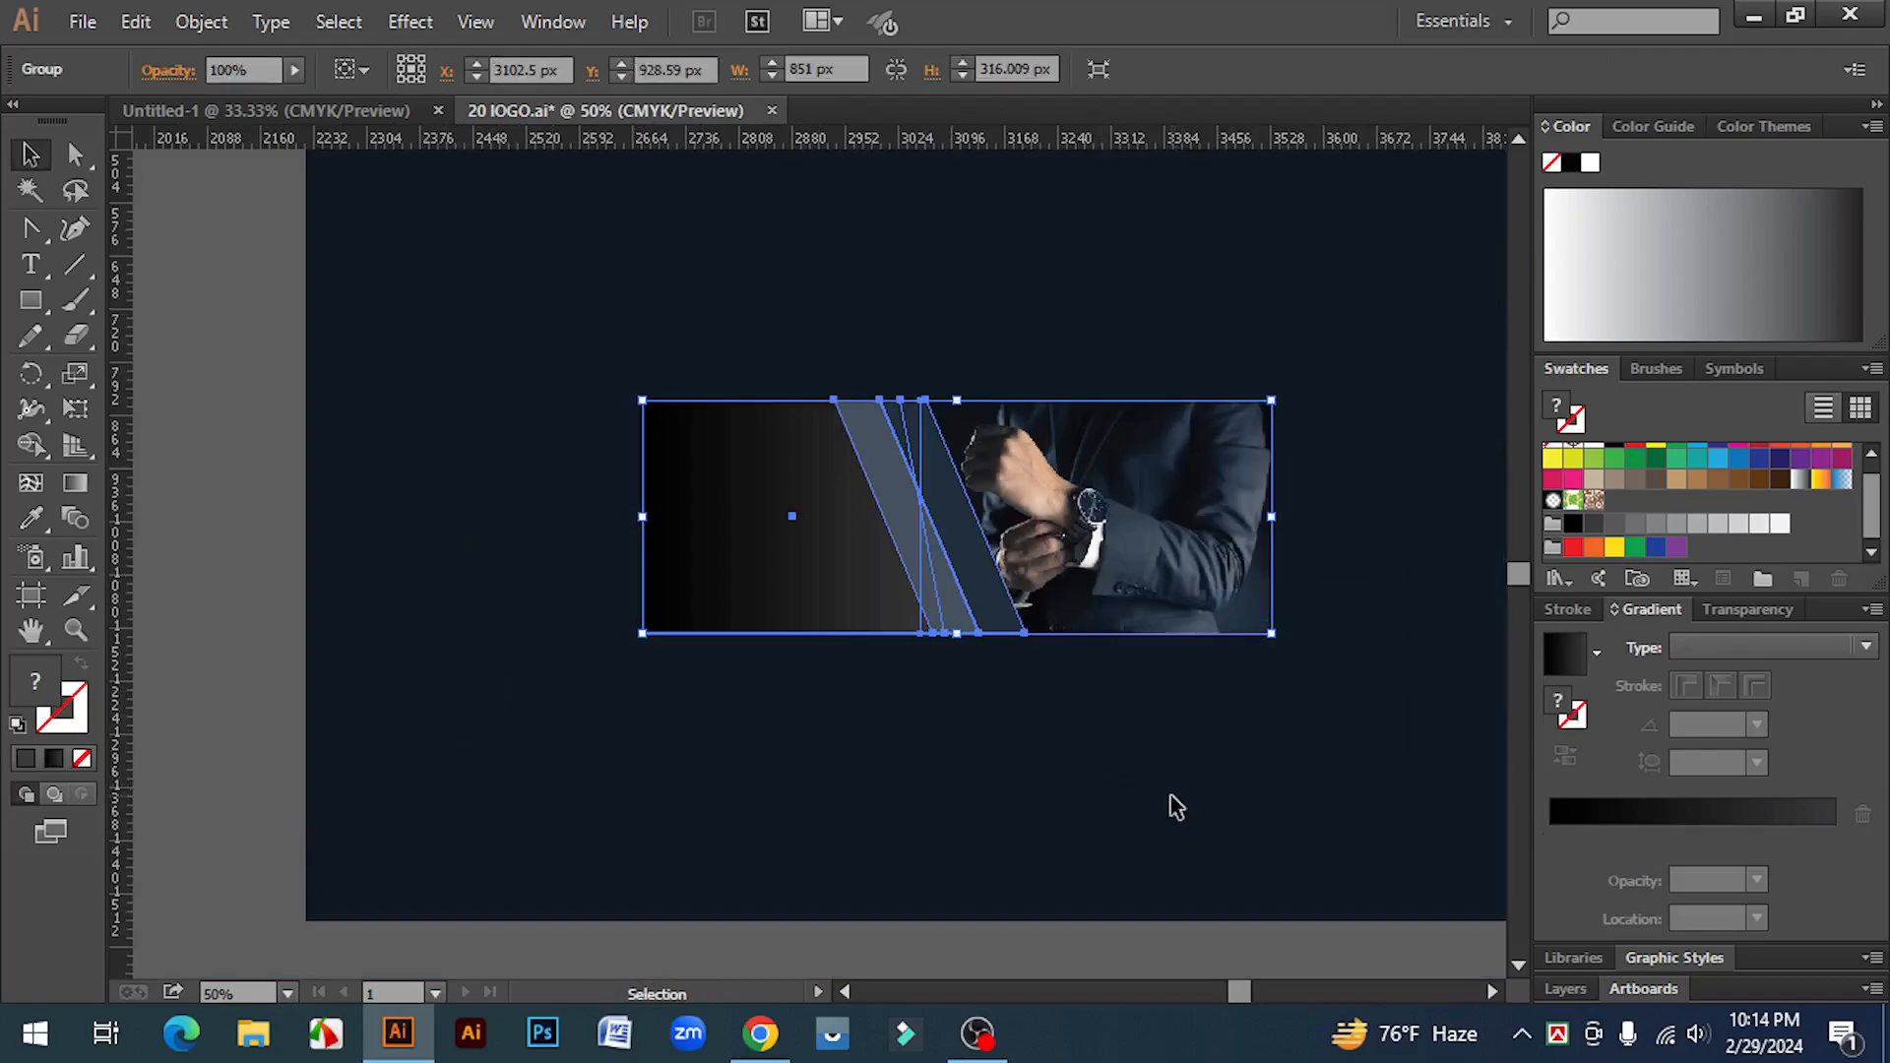
pyautogui.click(1170, 805)
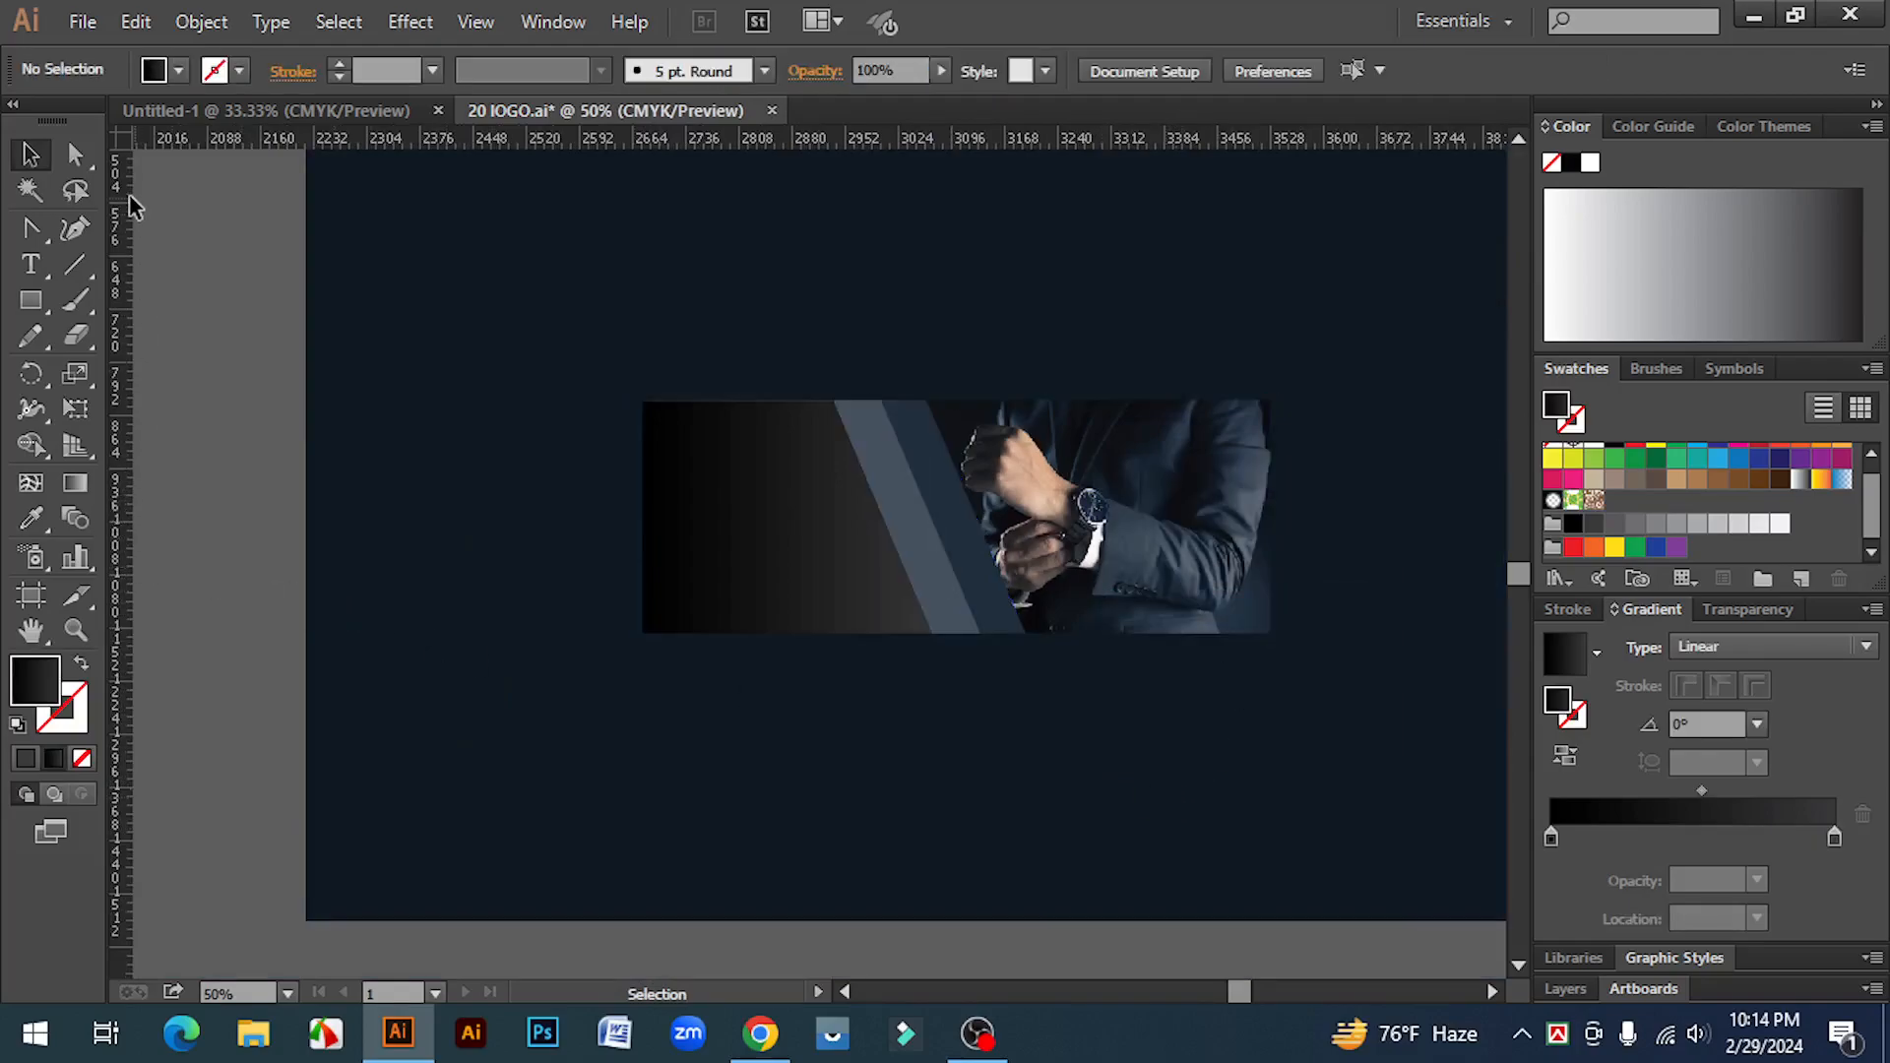
# Step: Pull a vertical guide onto the banner's left panel
pyautogui.hotkey('ctrl', 'r')
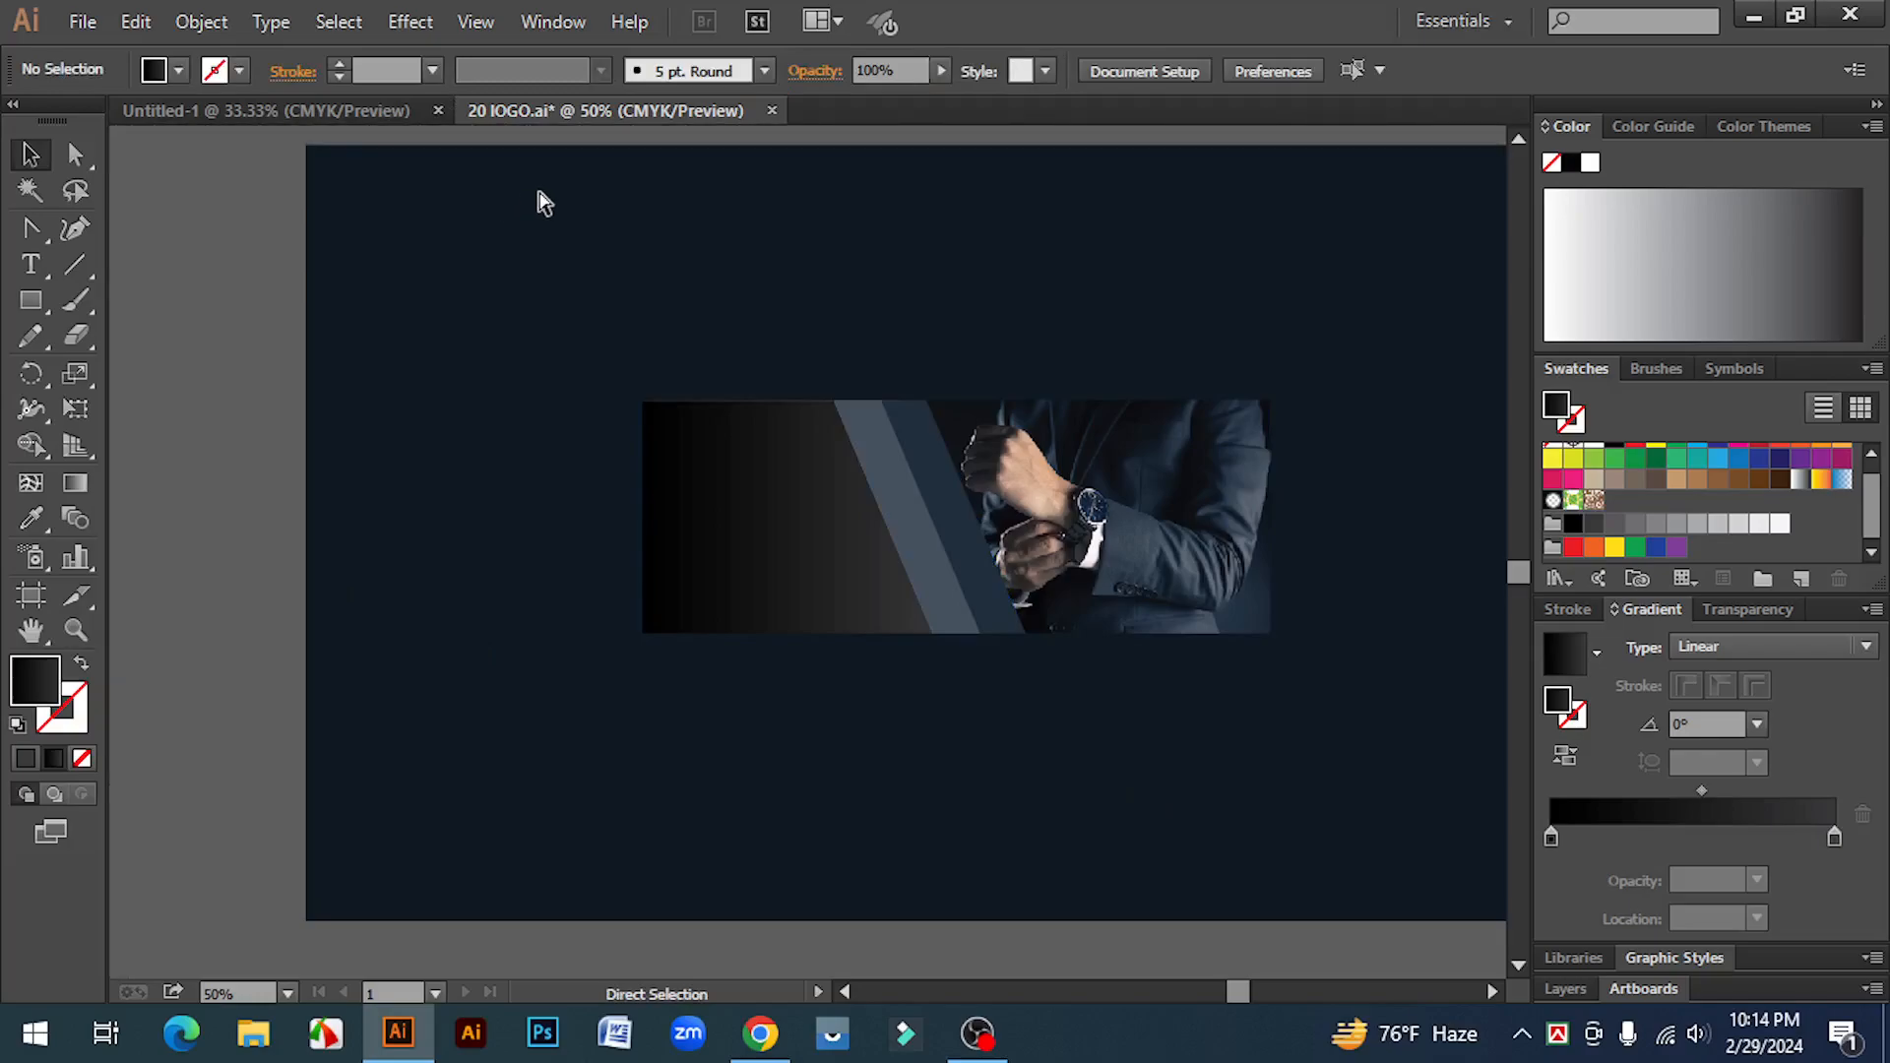
pyautogui.hotkey('ctrl', 'r')
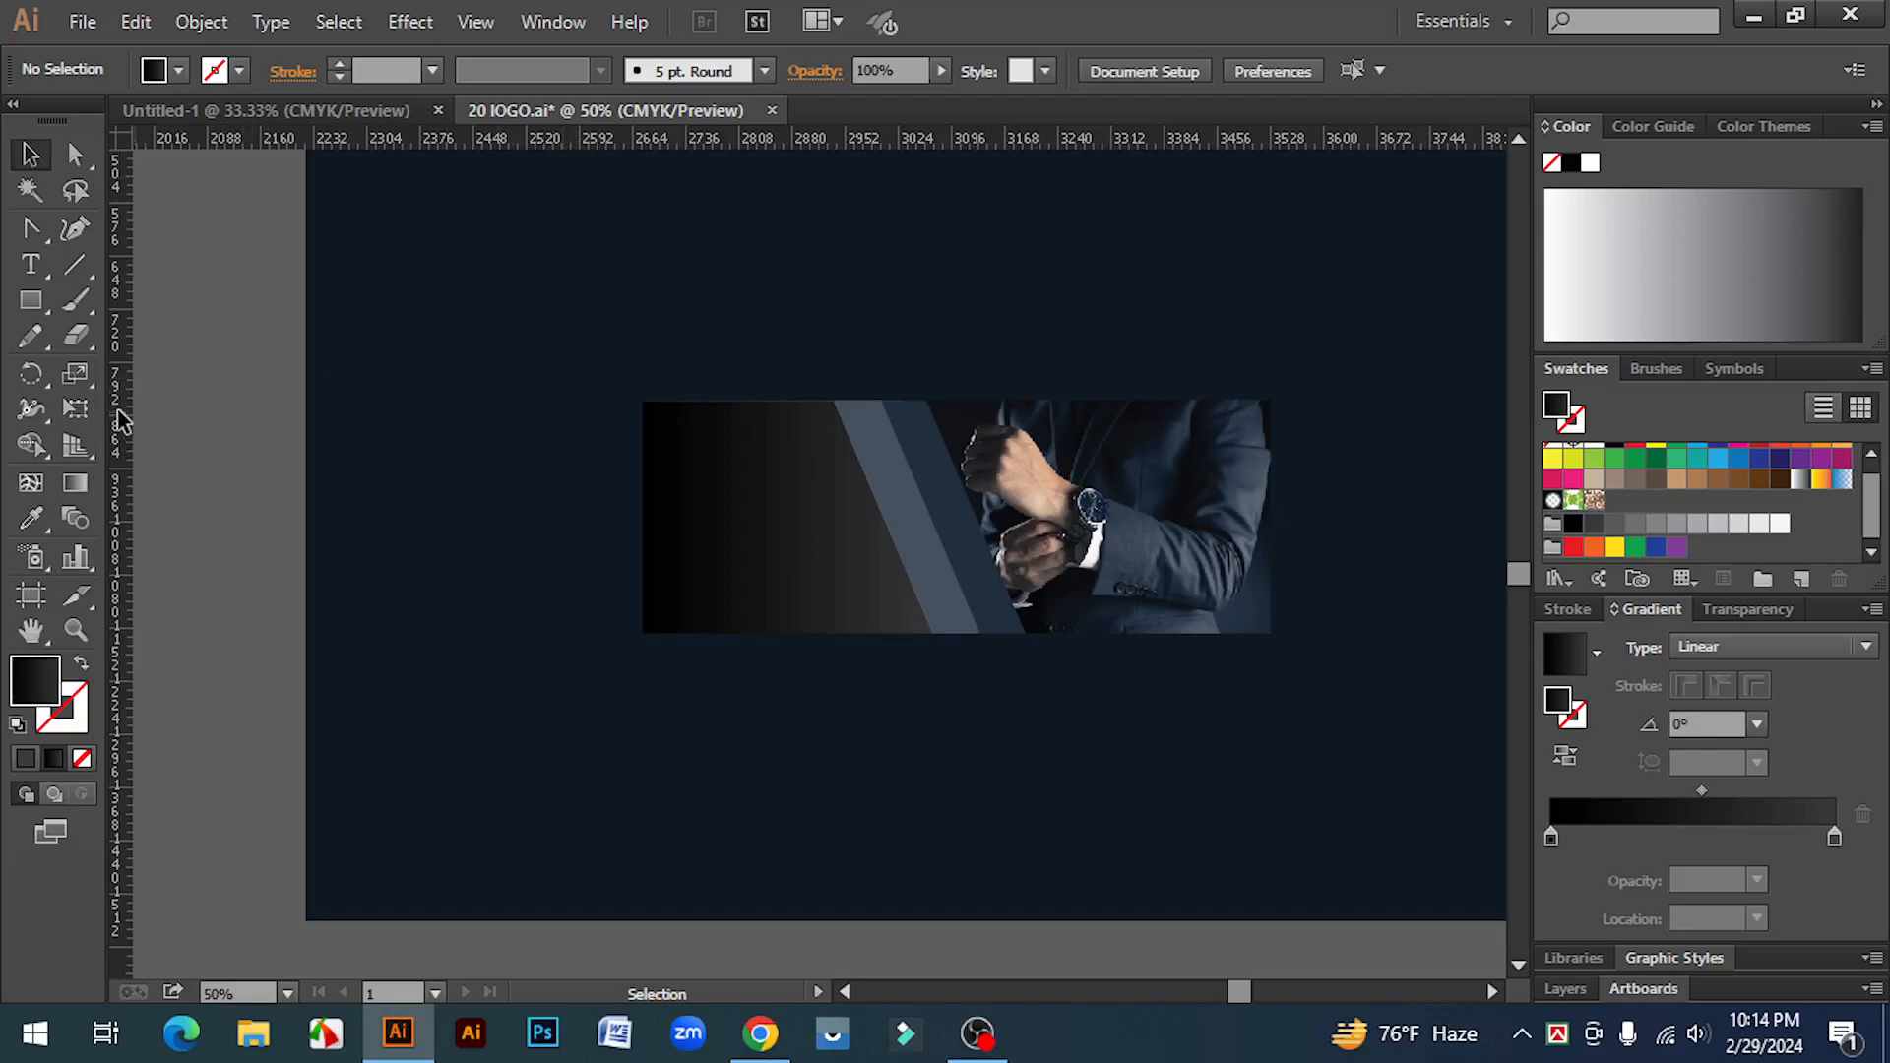
pyautogui.moveTo(120, 421); pyautogui.dragTo(687, 650)
# Step: Ungroup the banner and shift the panel's gradient midpoint to about 63%
pyautogui.click(791, 587)
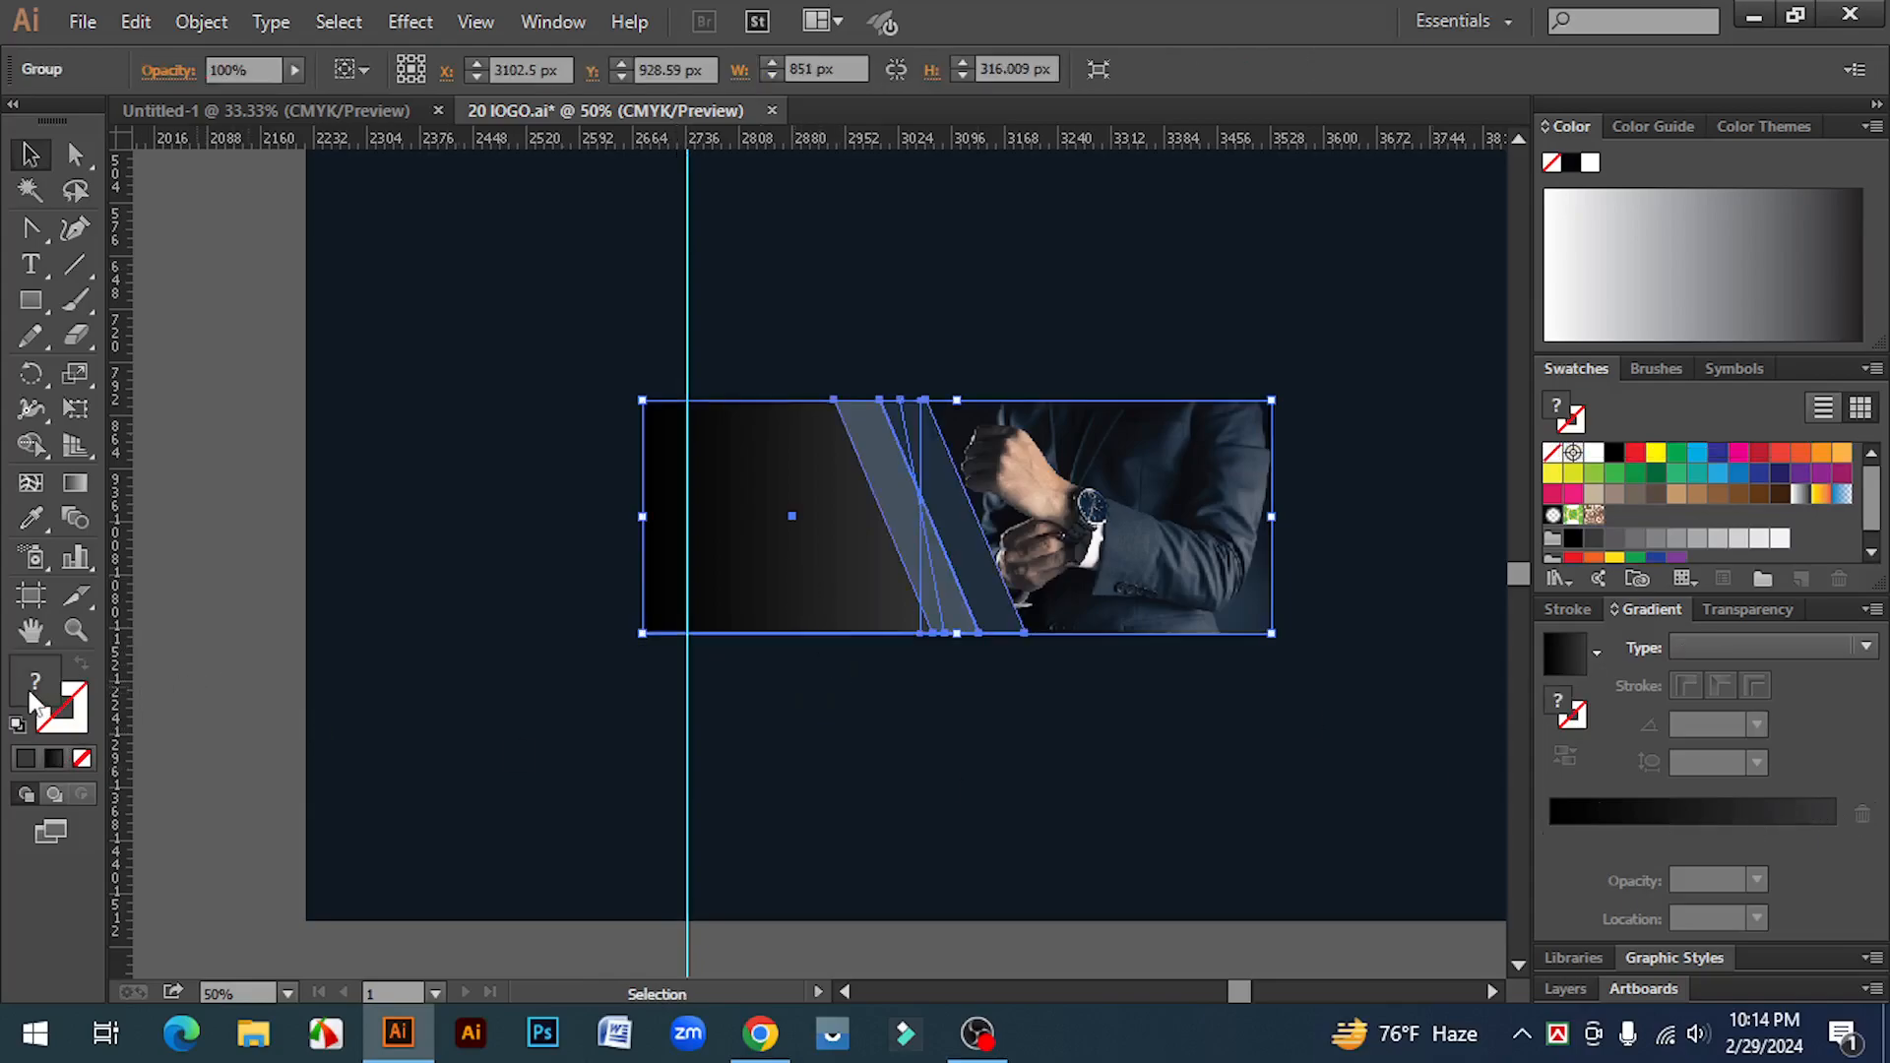
pyautogui.rightClick(843, 502)
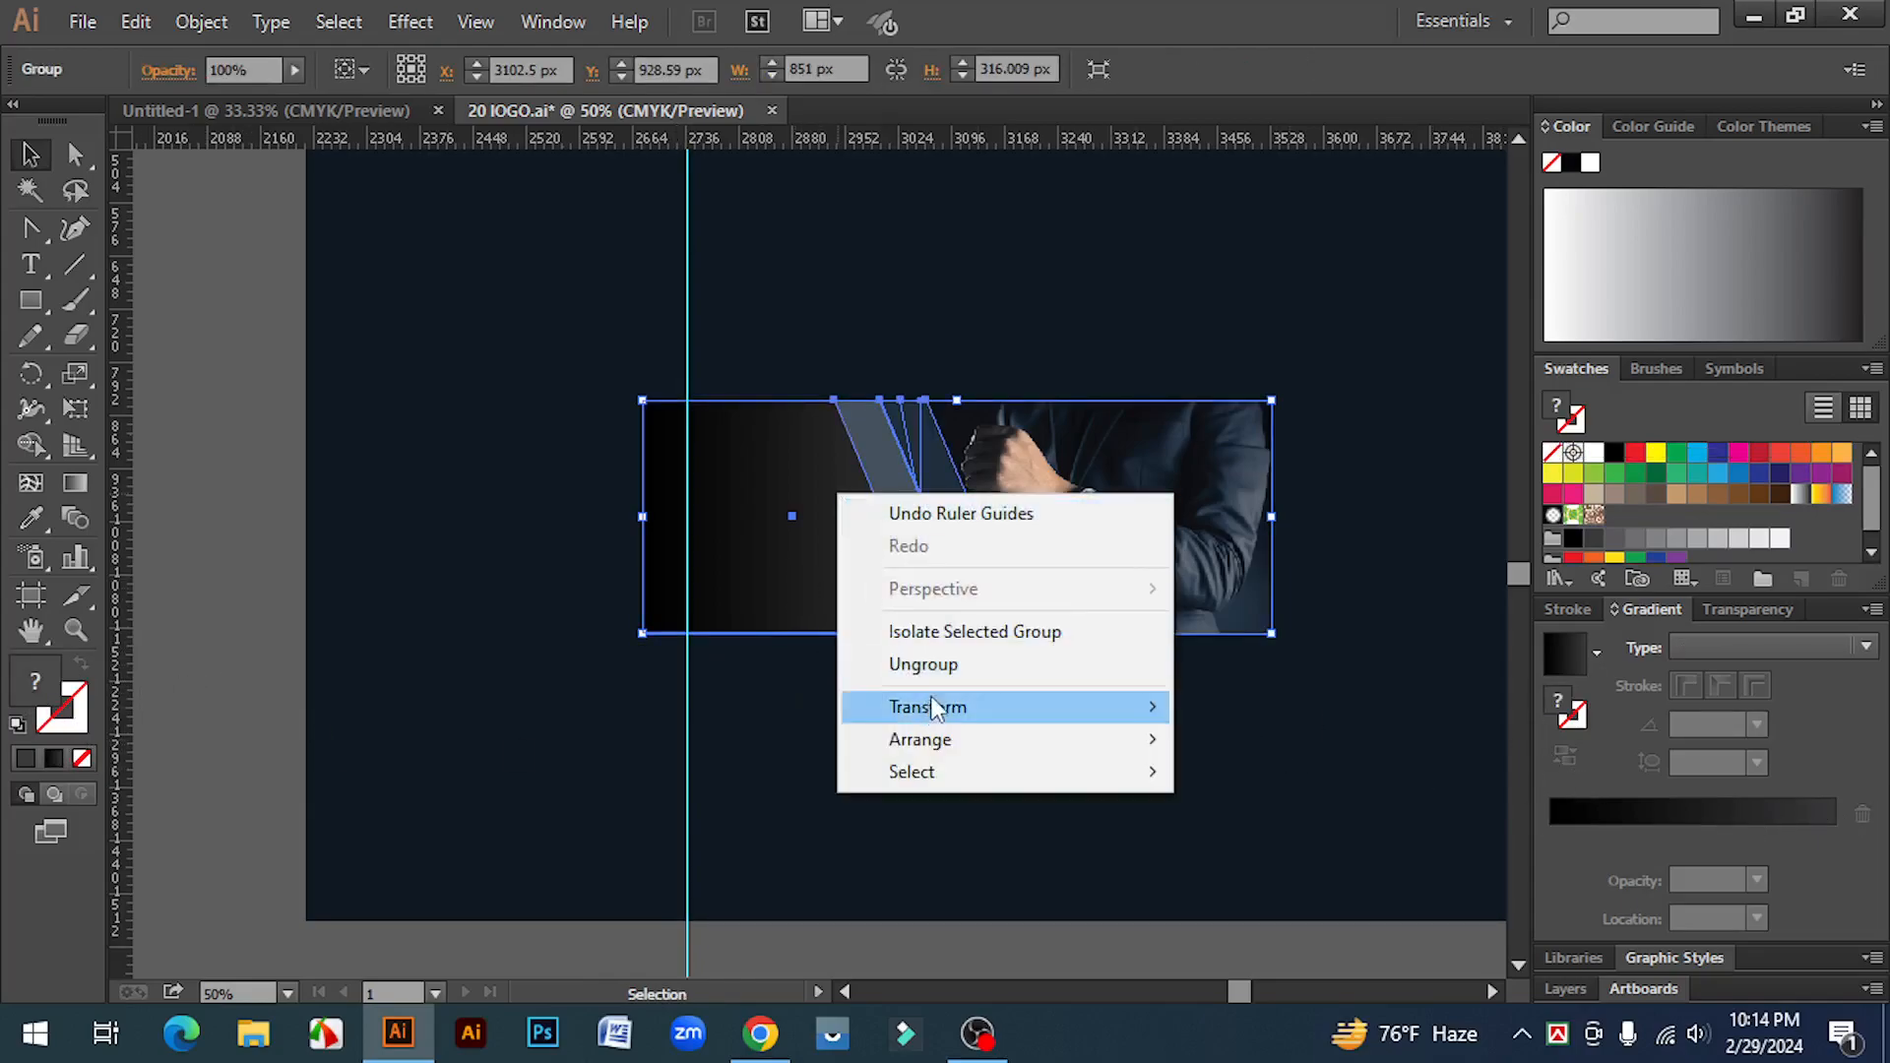
pyautogui.click(925, 664)
pyautogui.click(802, 549)
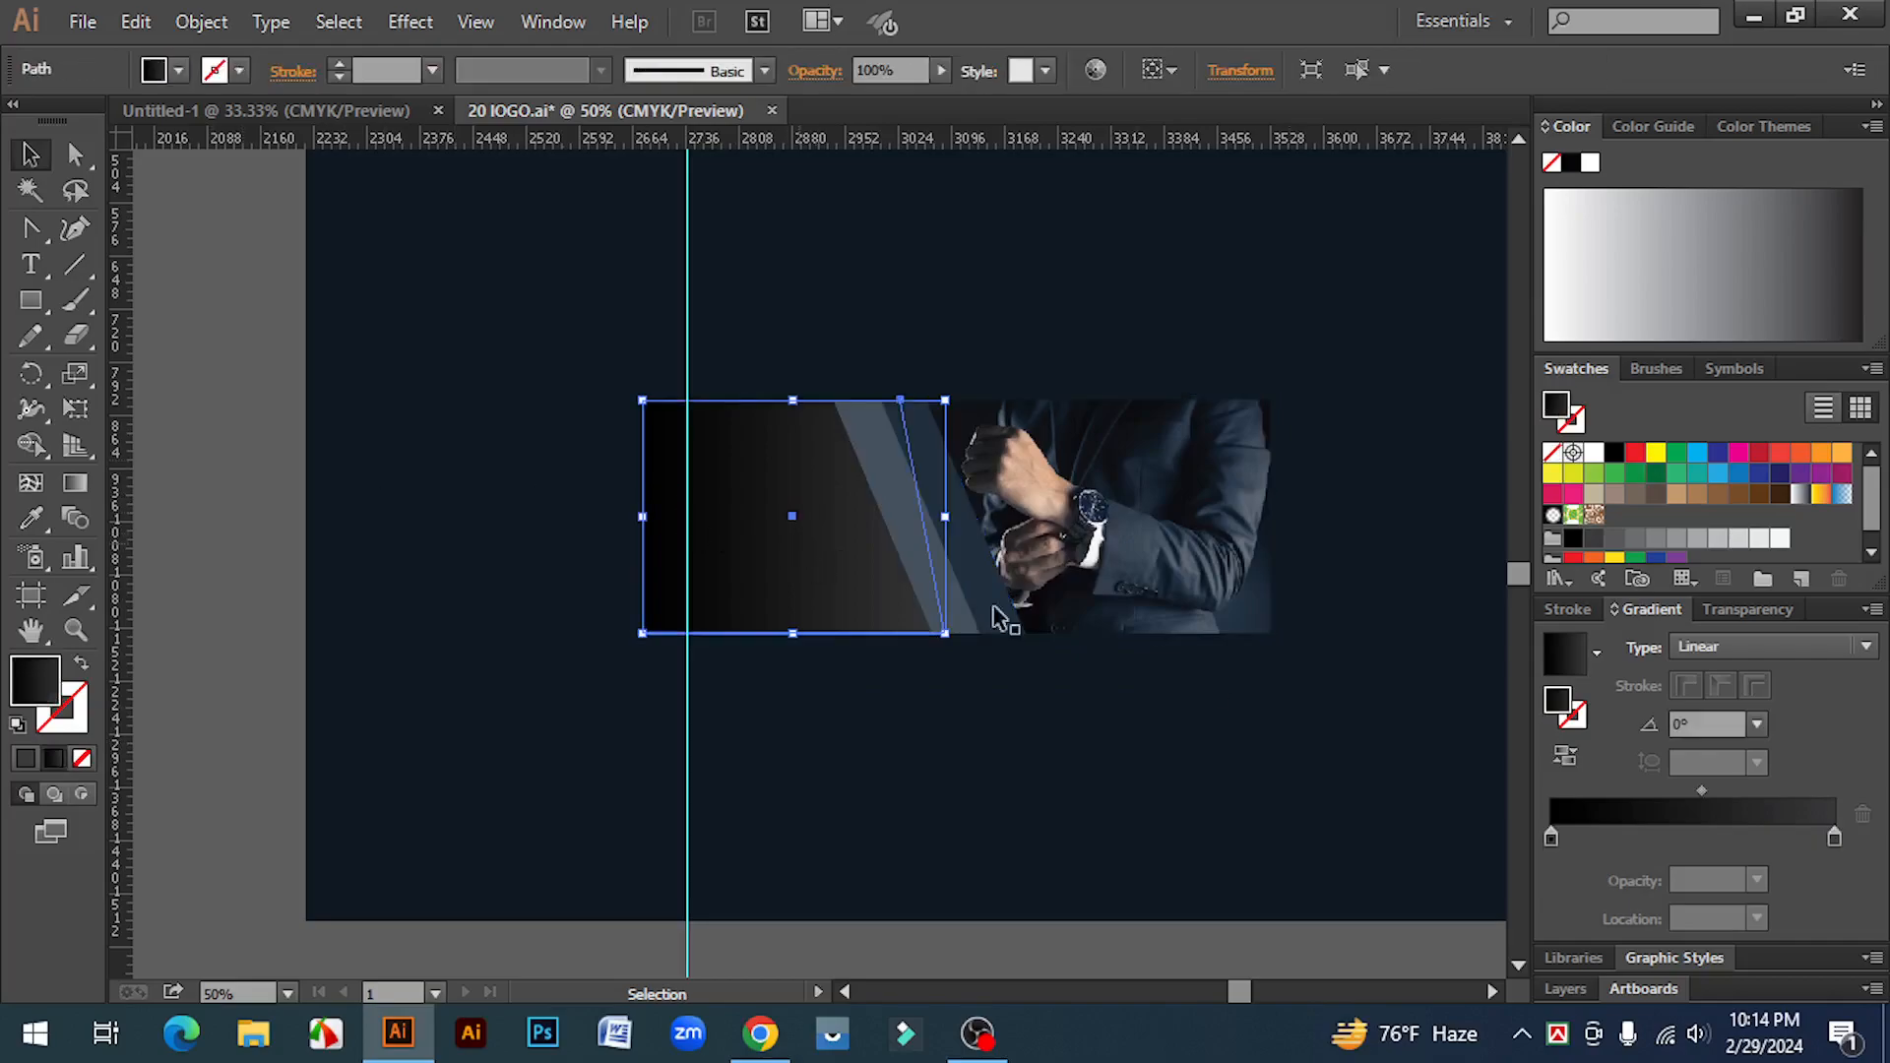
pyautogui.moveTo(1700, 790); pyautogui.dragTo(1730, 792)
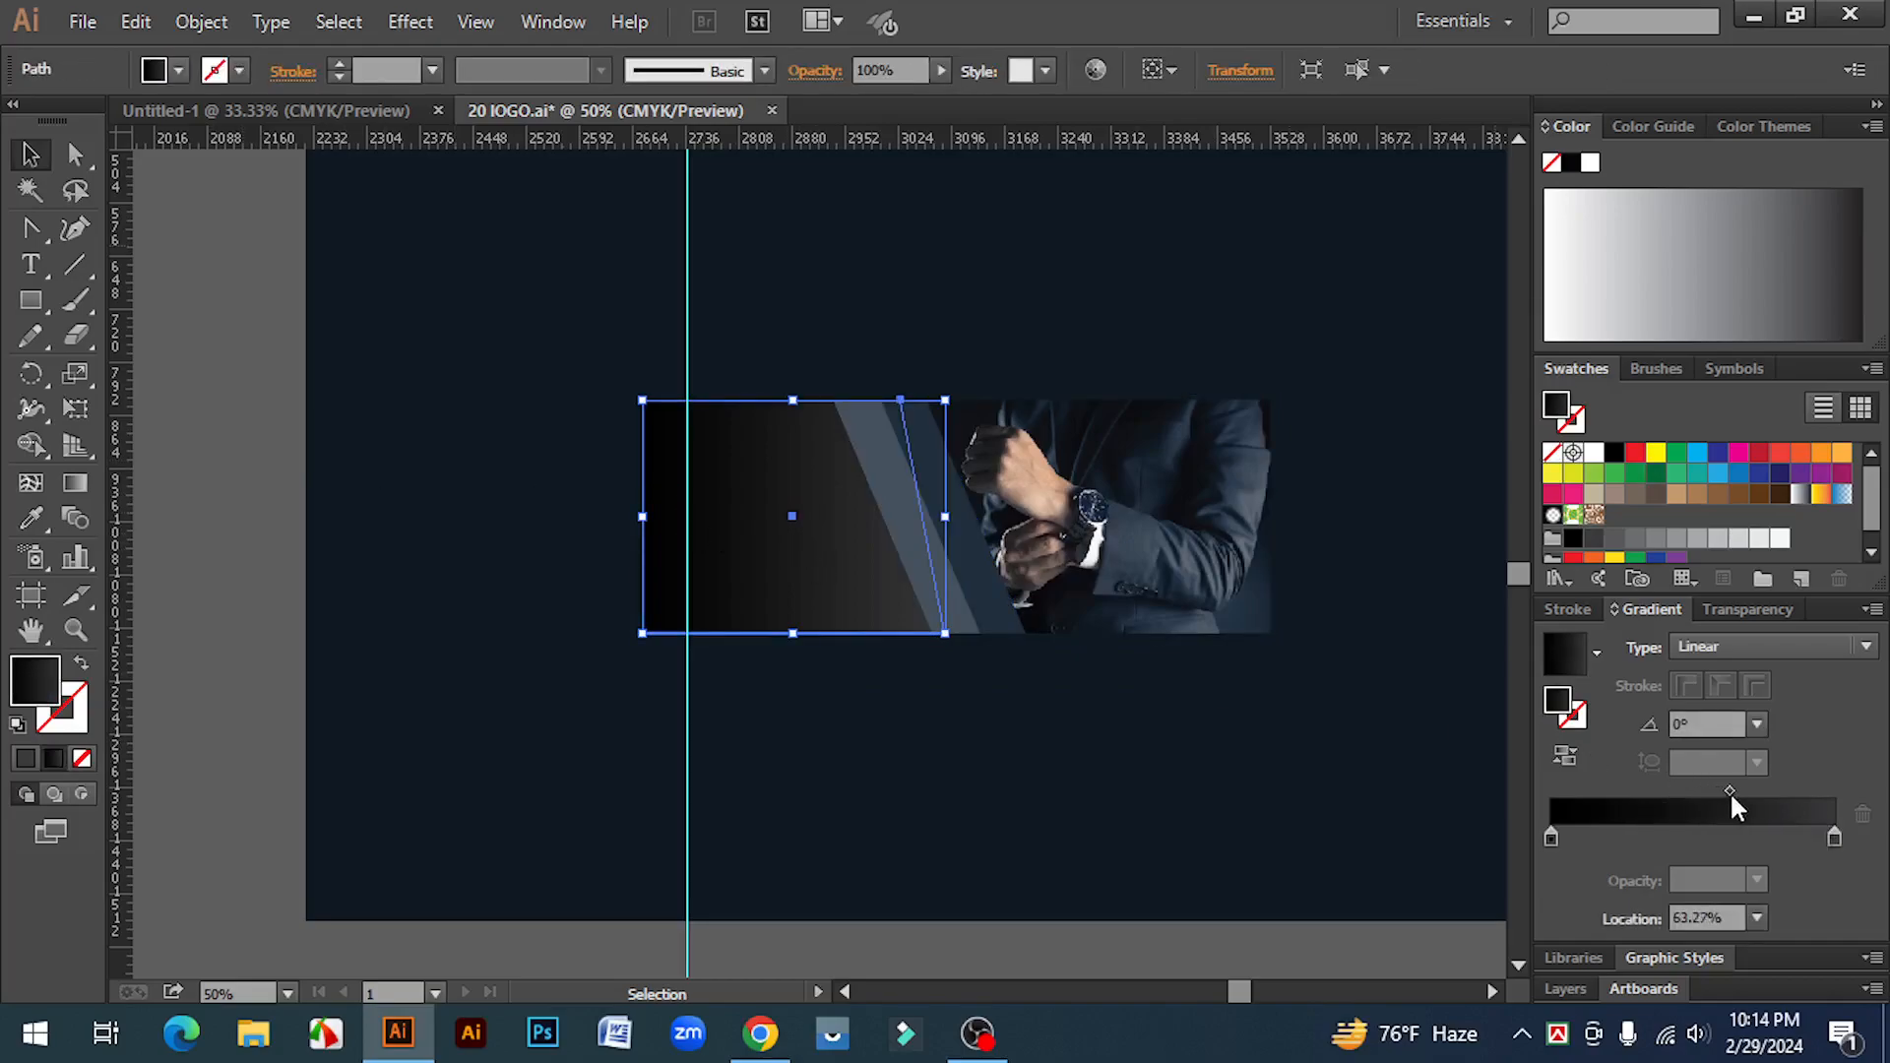
pyautogui.click(238, 427)
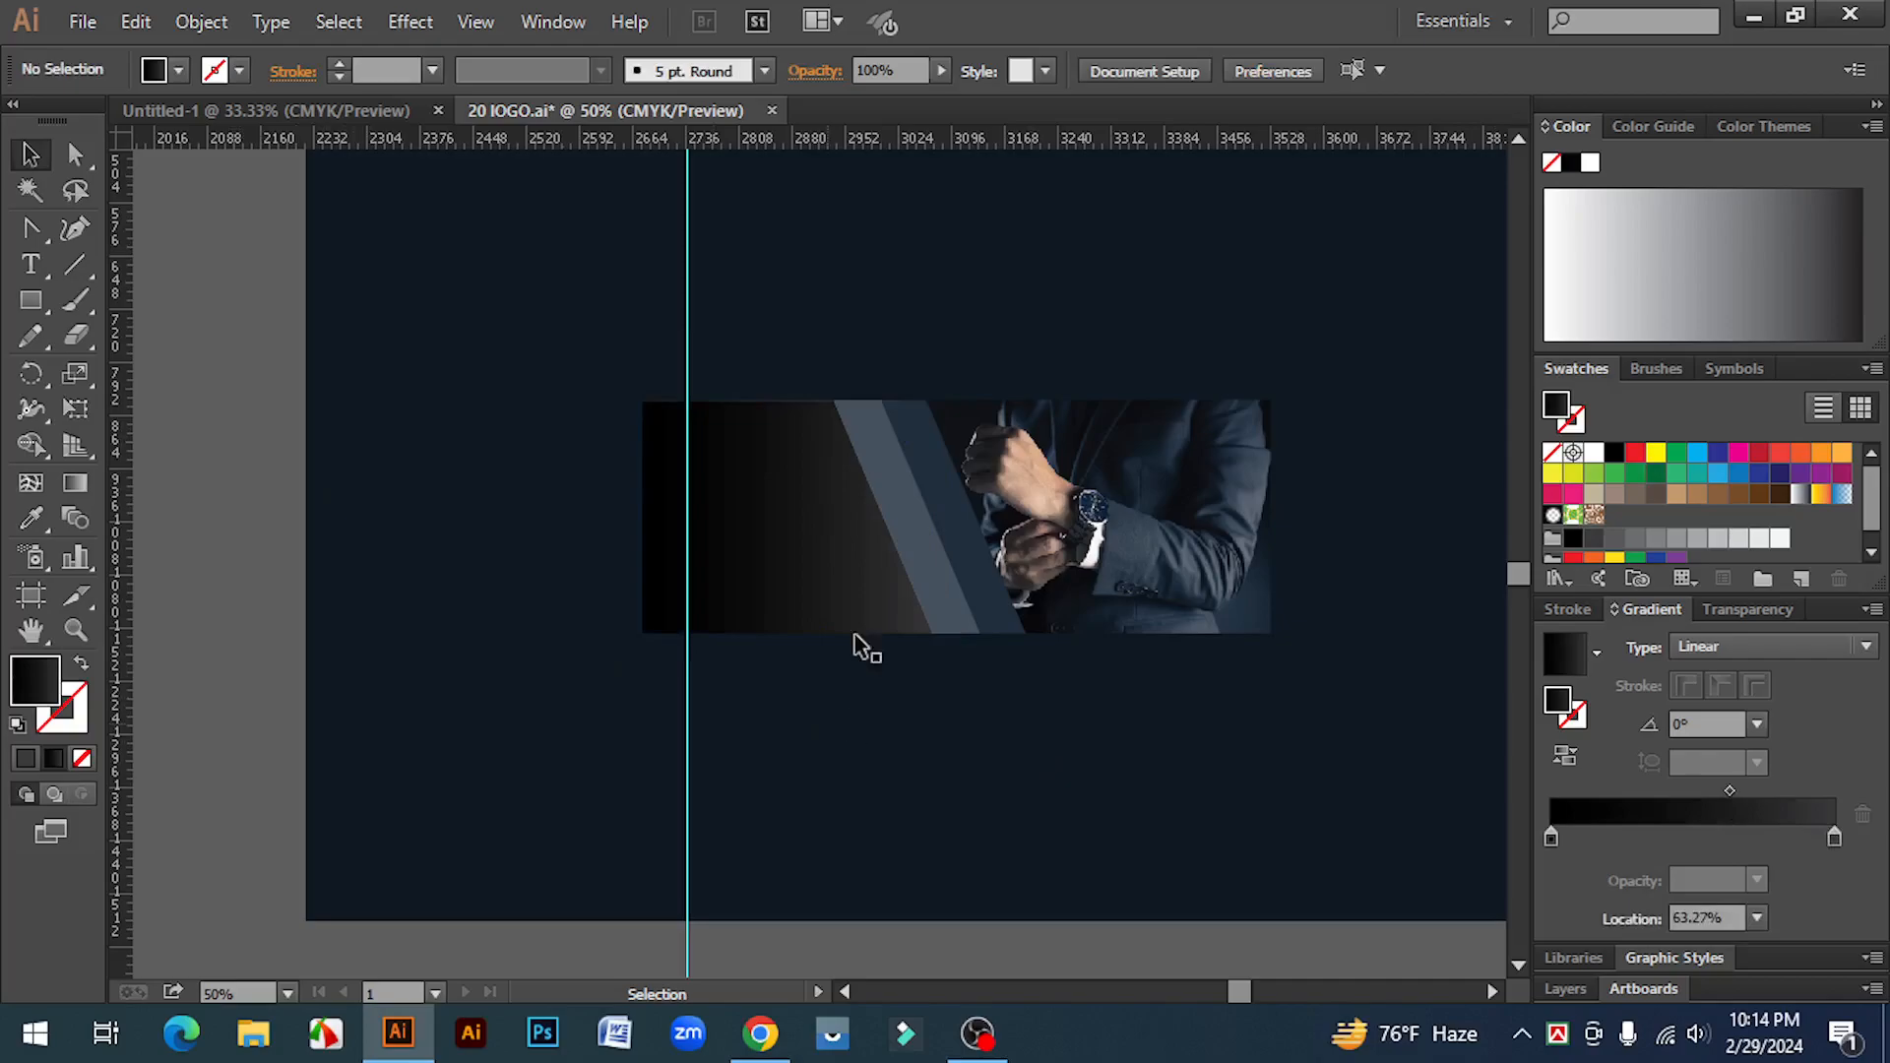
# Step: Select all the banner's objects and group them
pyautogui.moveTo(793, 345); pyautogui.dragTo(1377, 701)
pyautogui.rightClick(1056, 461)
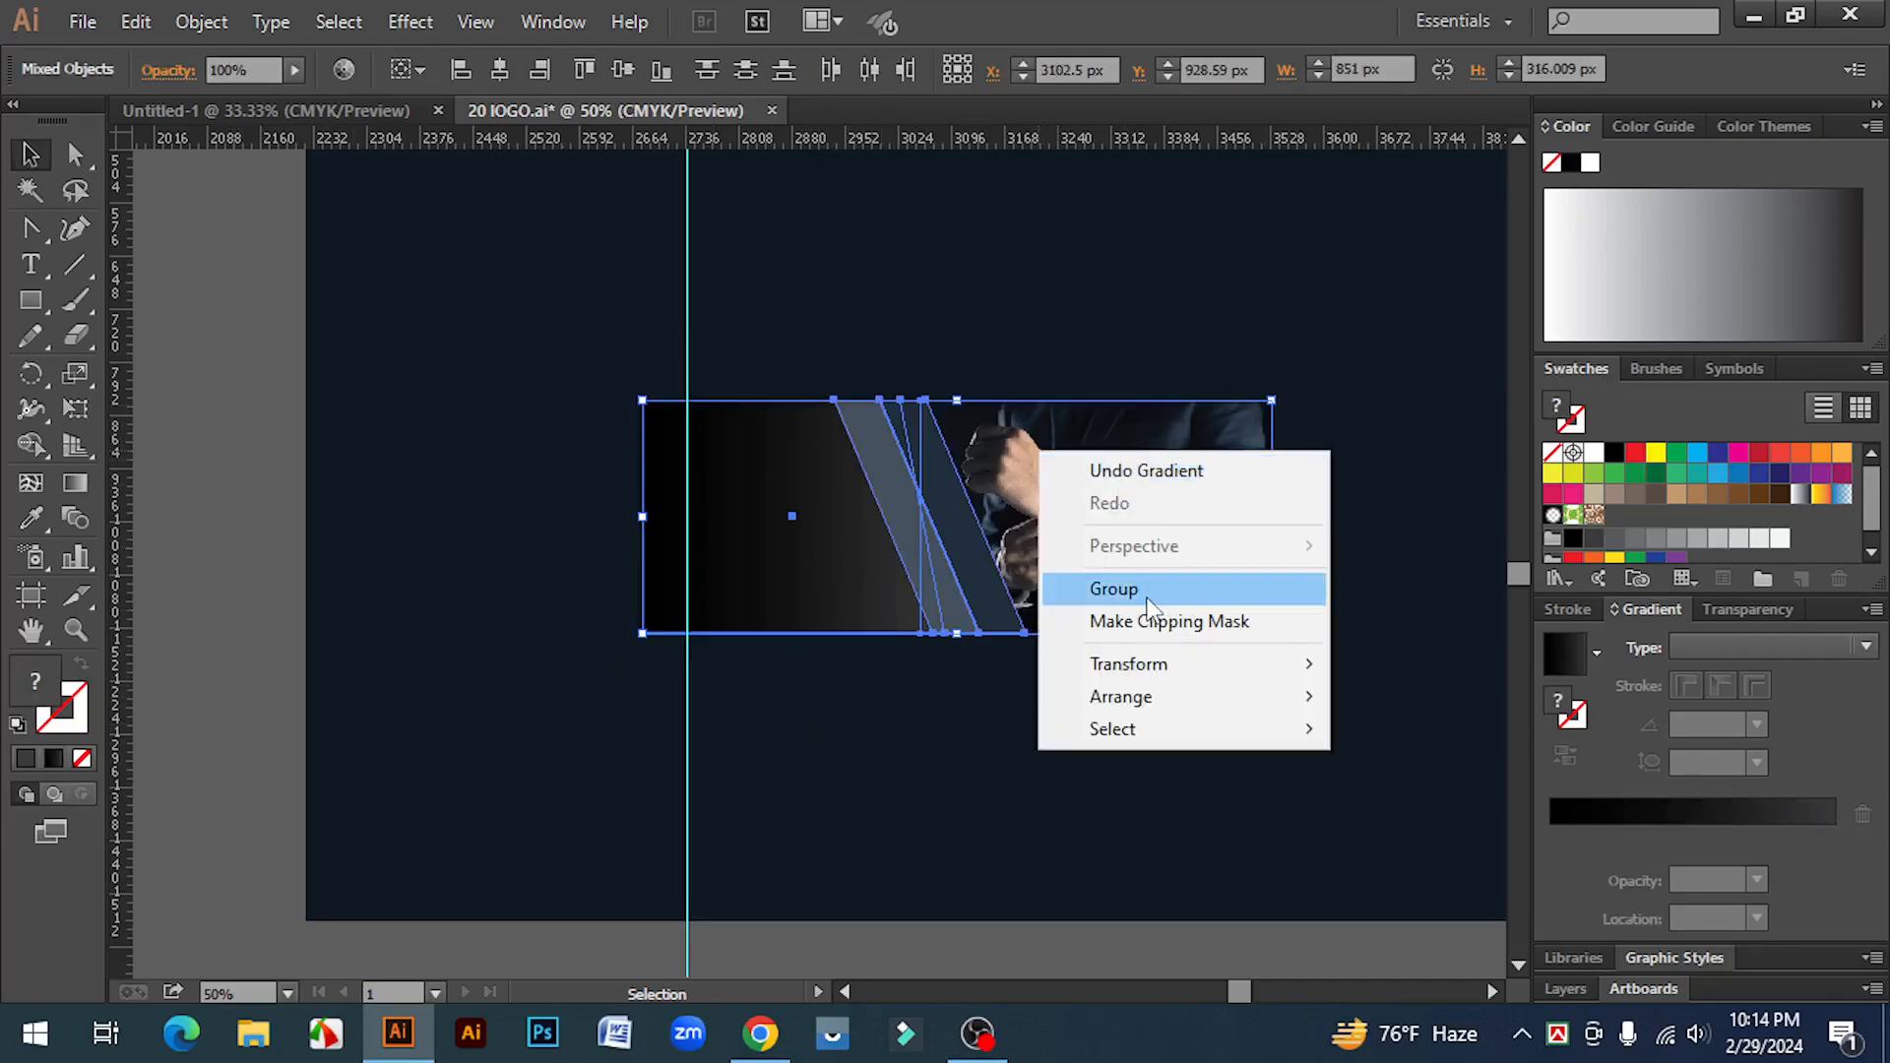
pyautogui.click(1118, 586)
# Step: Zoom out and examine the reference banner's text layout
pyautogui.click(388, 552)
pyautogui.moveTo(491, 583); pyautogui.dragTo(742, 695)
pyautogui.hotkey('ctrl', '-')
pyautogui.hotkey('ctrl', '-')
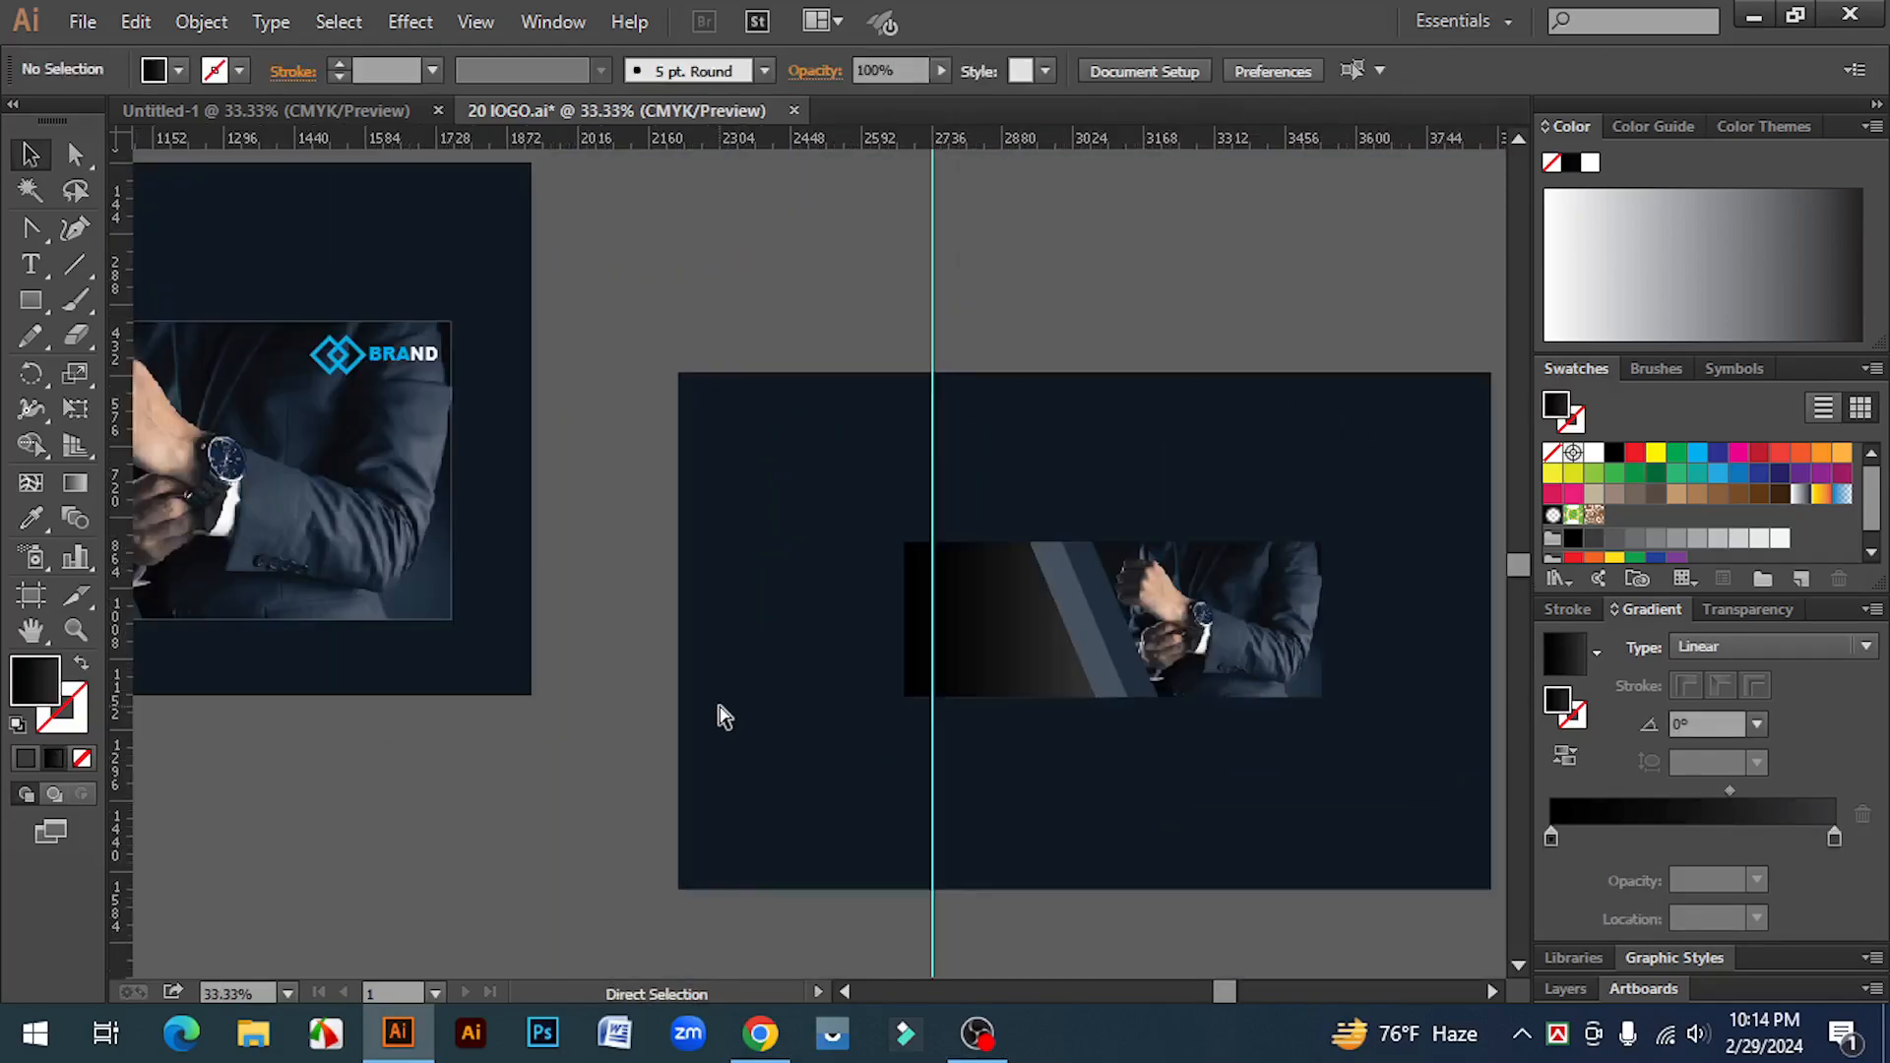
pyautogui.moveTo(696, 624); pyautogui.dragTo(910, 565)
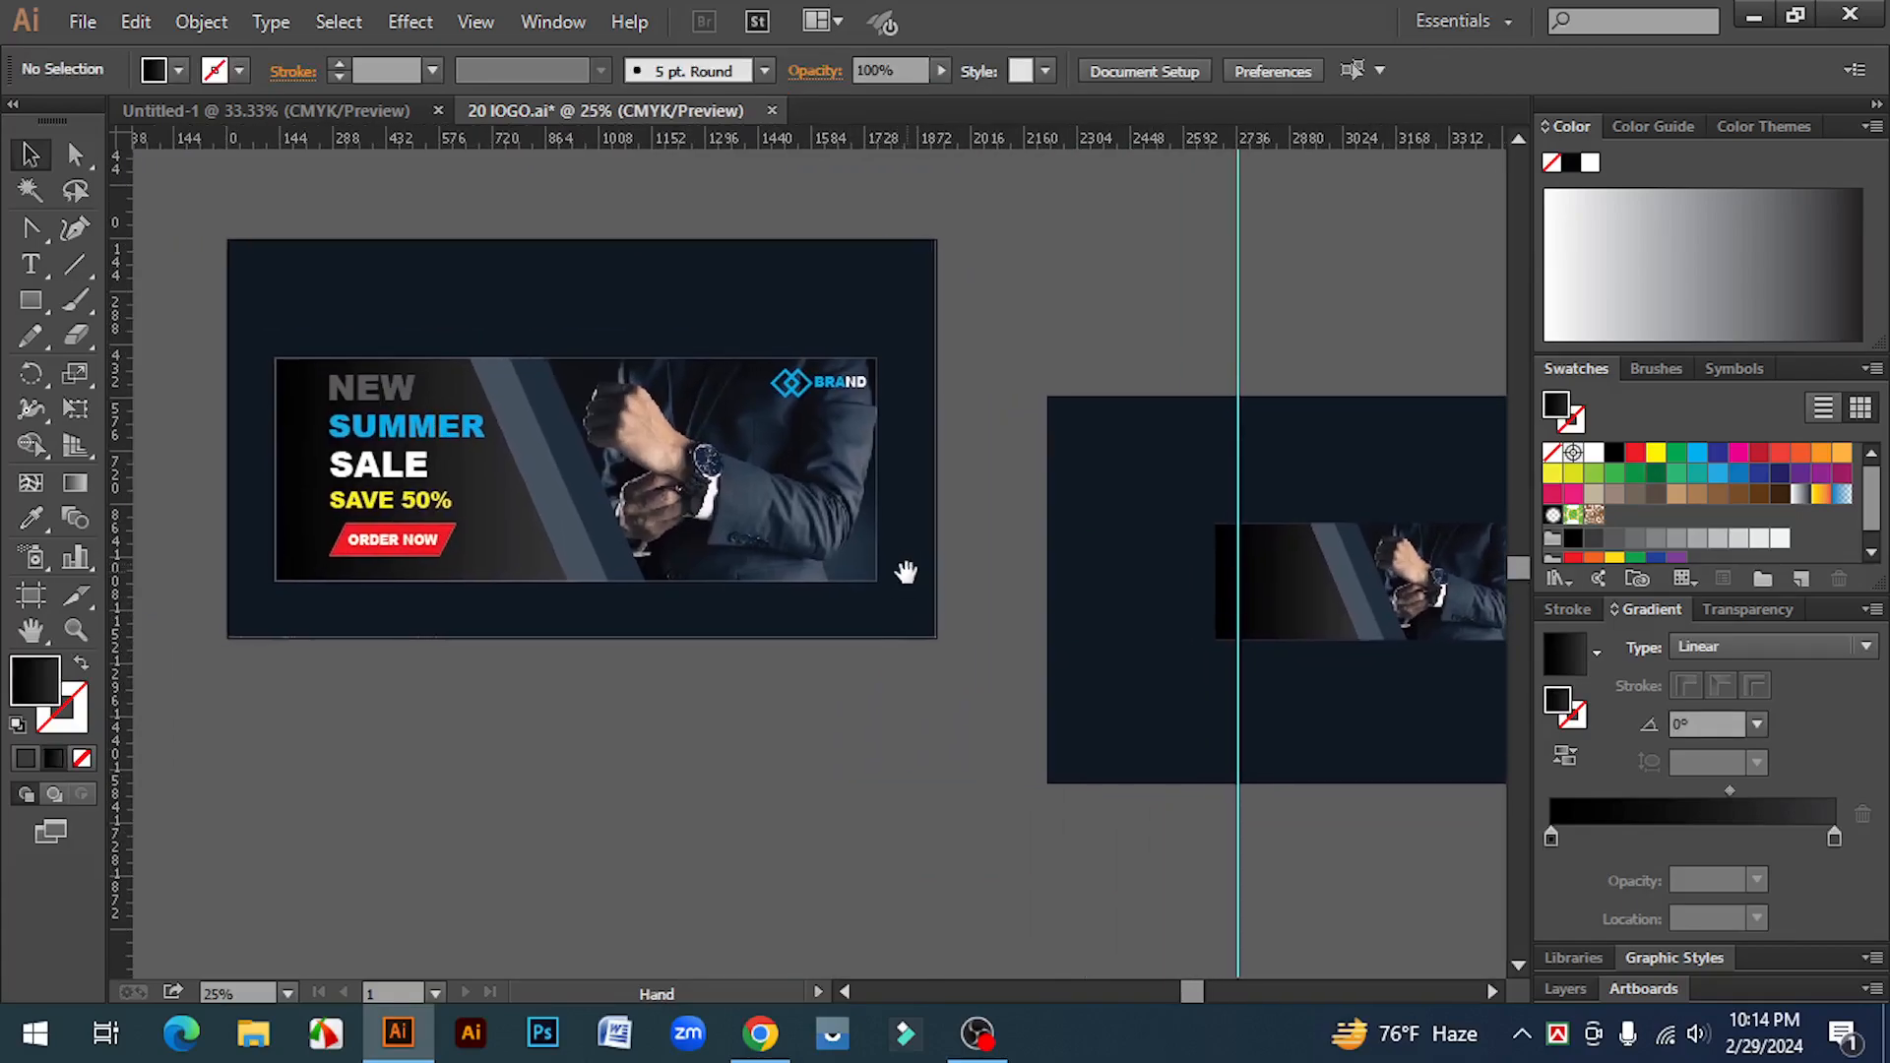
pyautogui.click(805, 407)
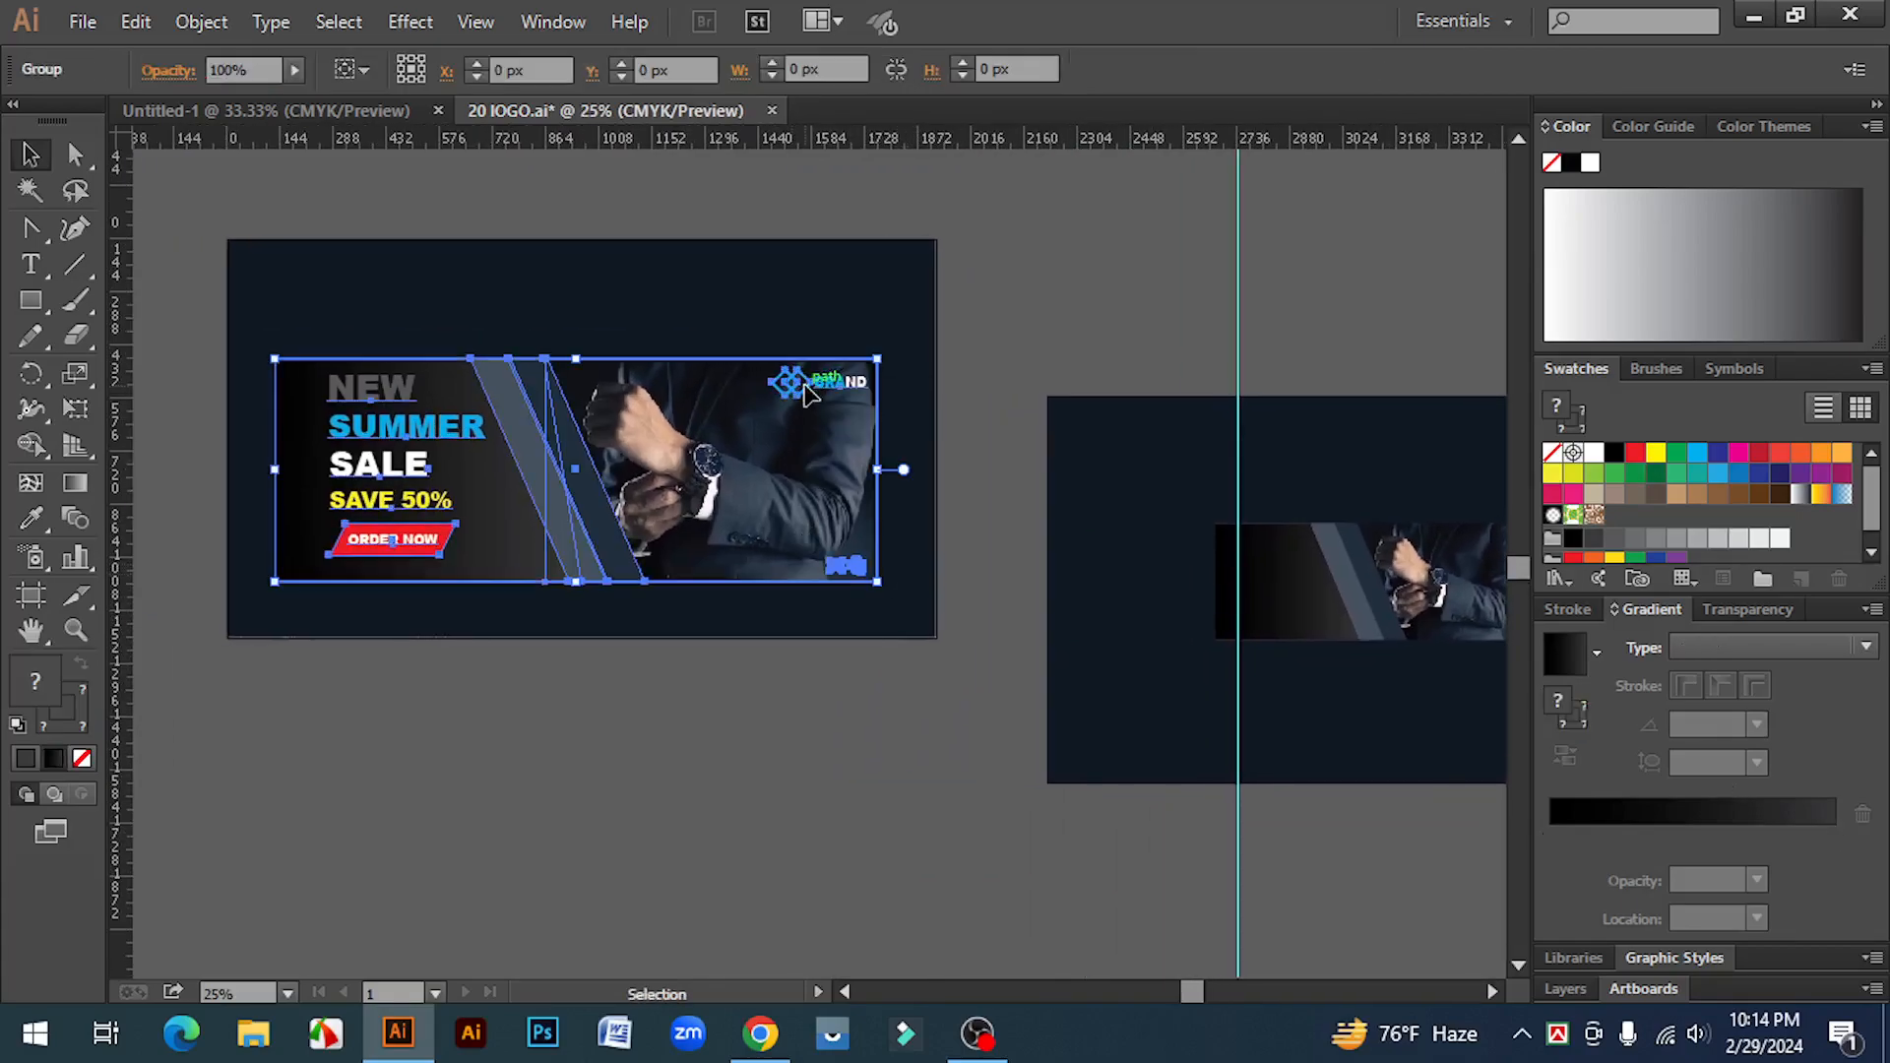
pyautogui.click(468, 759)
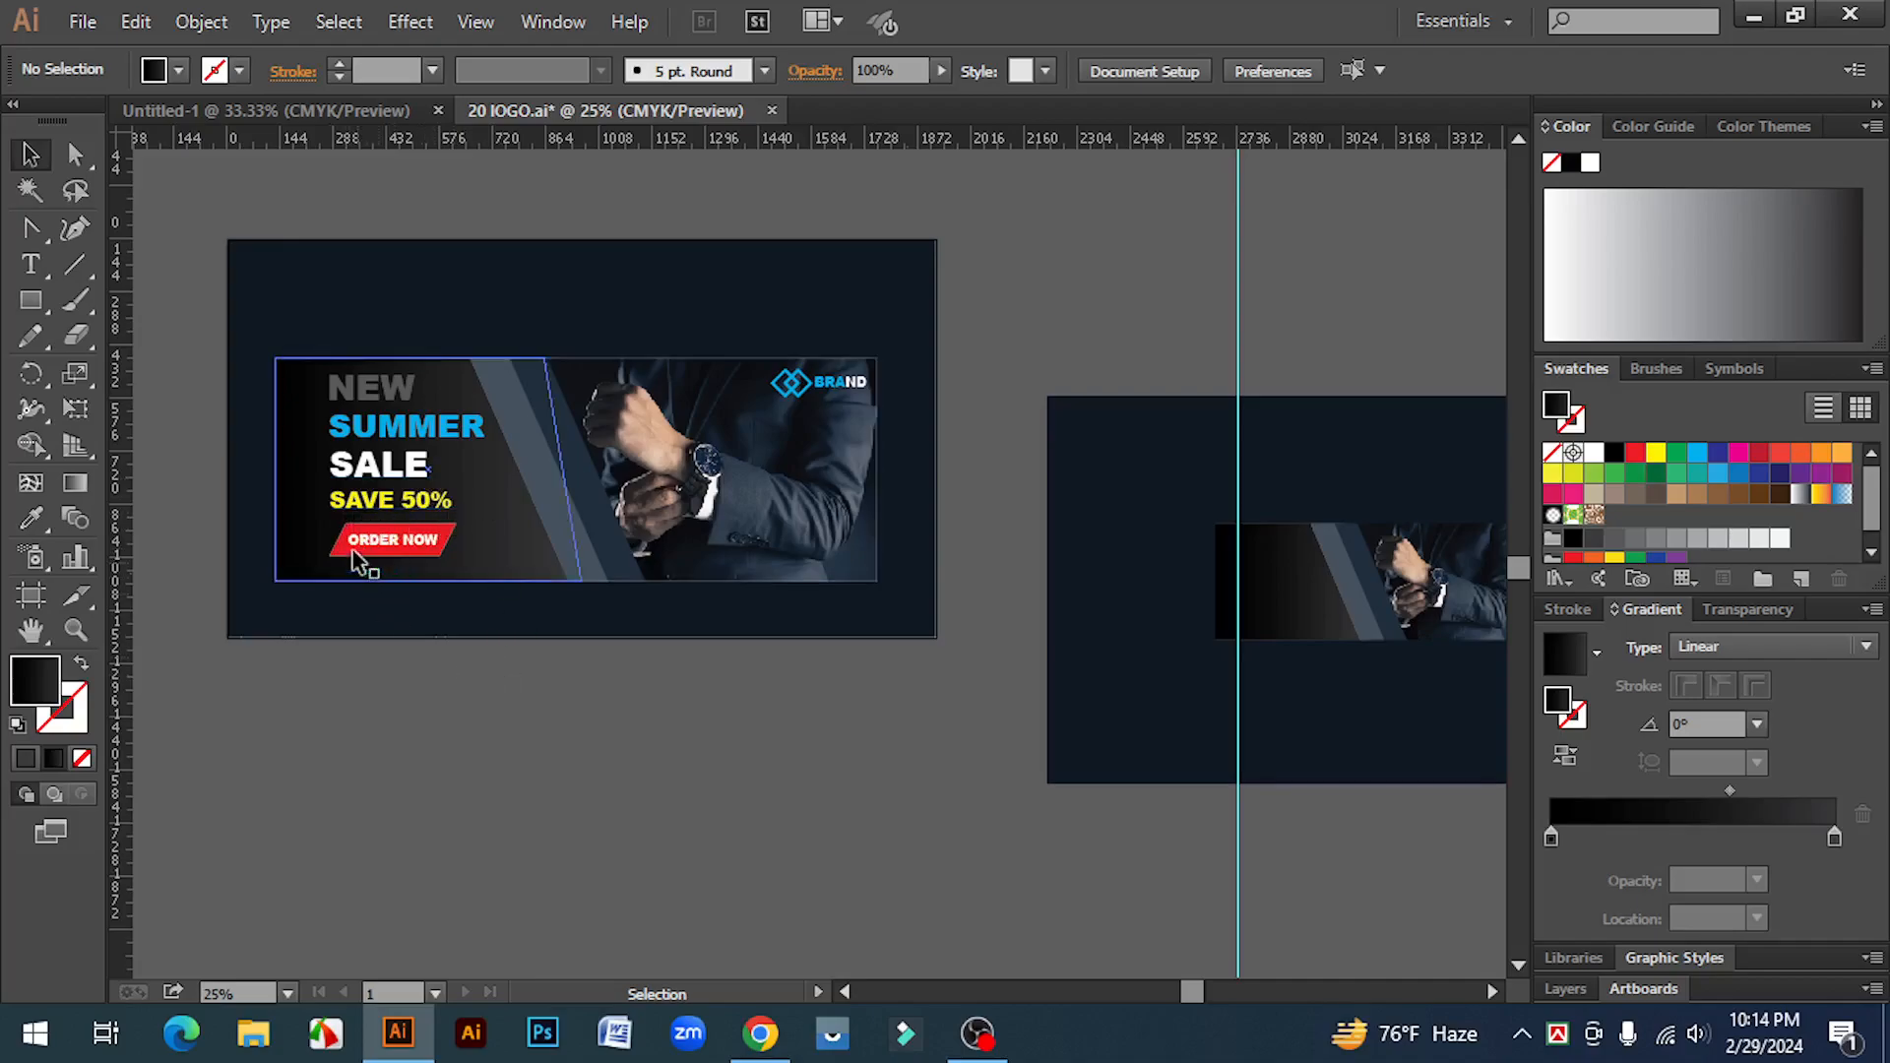
# Step: Type "NEW" in Arial Black at 72 pt below the artboard and reposition it
pyautogui.press('space')
pyautogui.moveTo(748, 788); pyautogui.dragTo(685, 715)
pyautogui.click(33, 258)
pyautogui.click(634, 703)
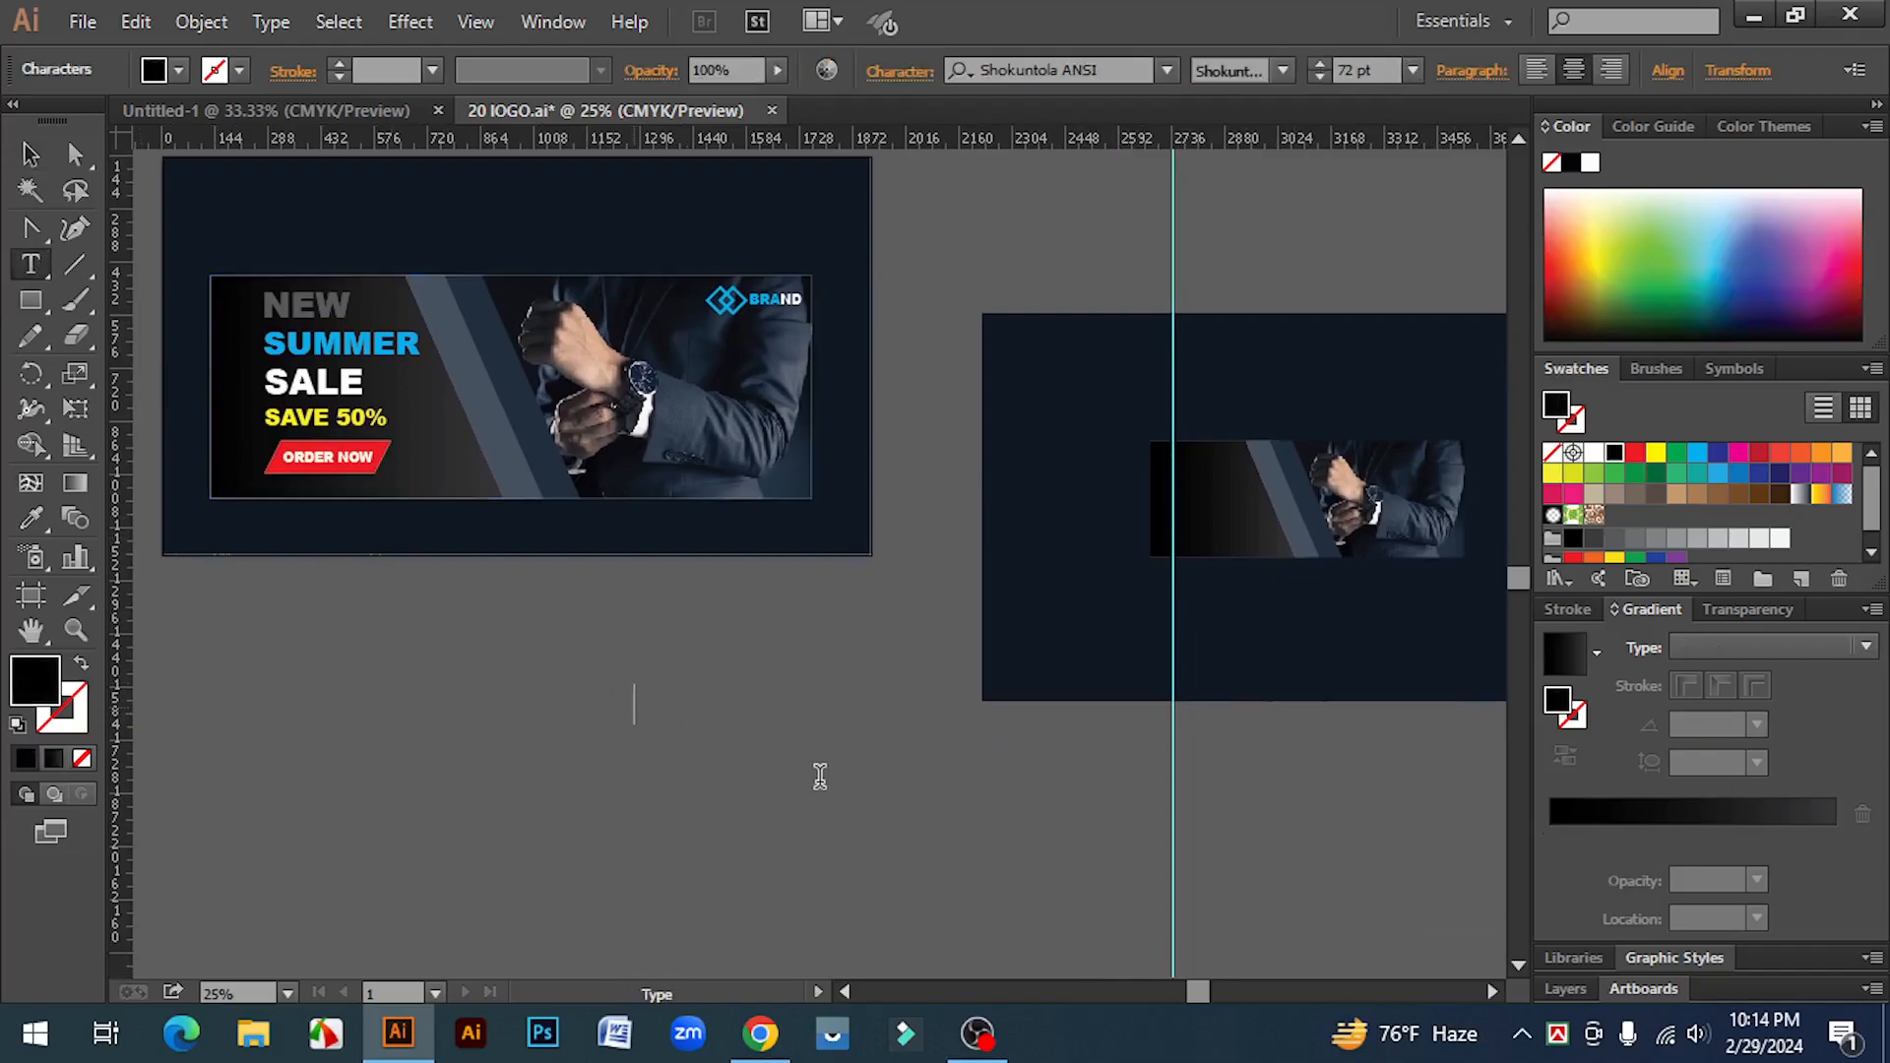
pyautogui.click(1115, 69)
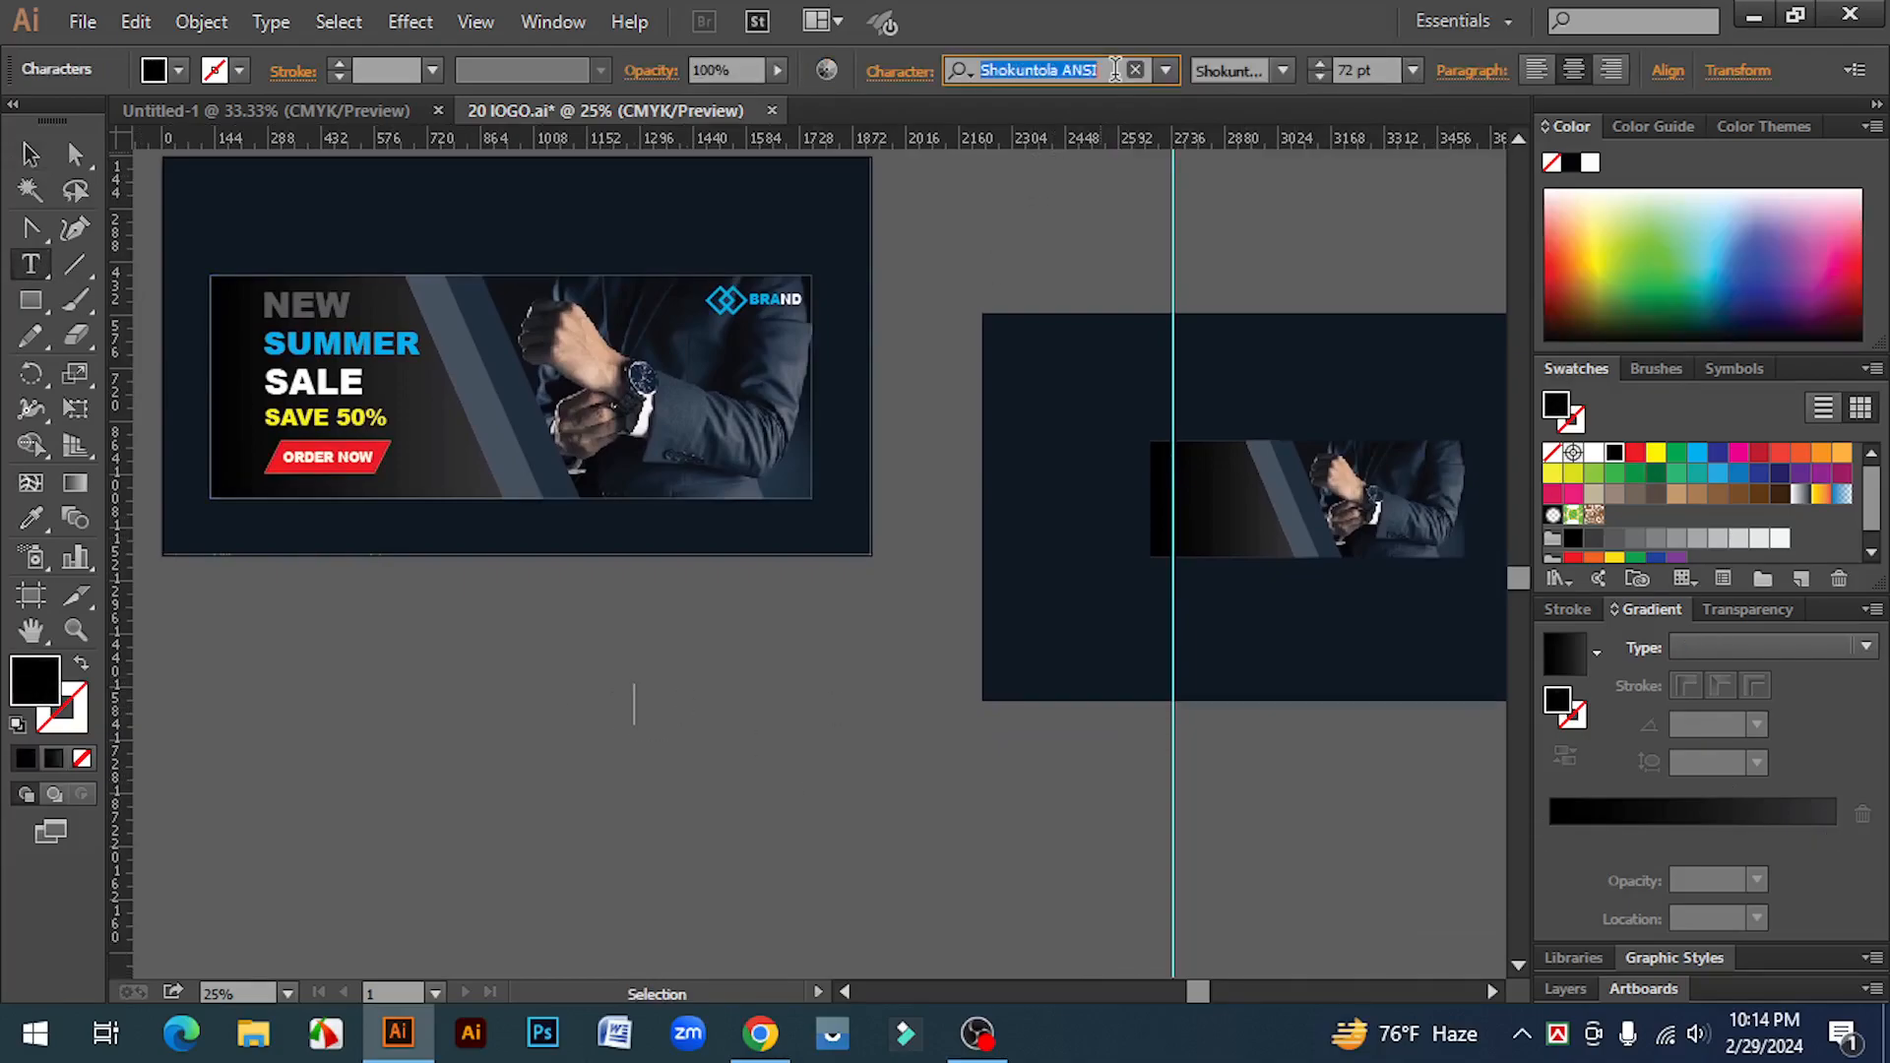
pyautogui.write('AIRAL')
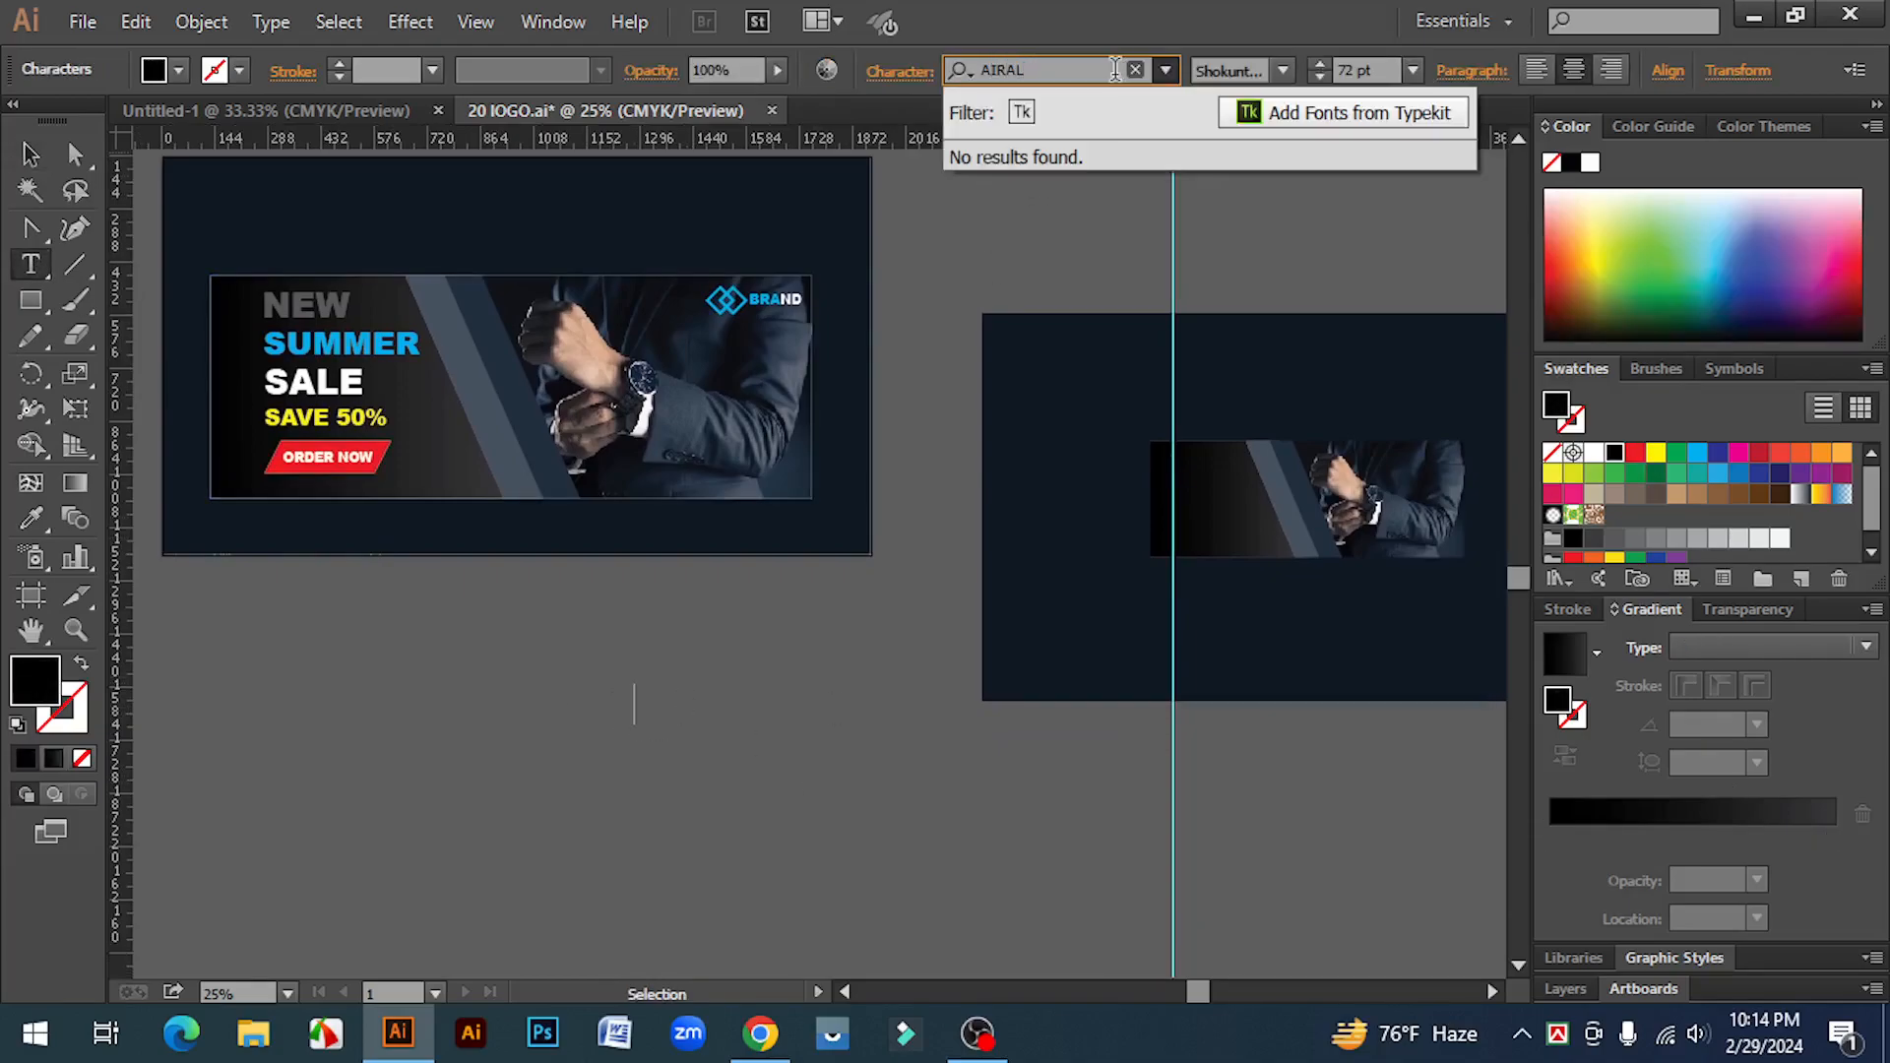
pyautogui.press('BackSpace')
pyautogui.press('BackSpace')
pyautogui.press('BackSpace')
pyautogui.press('BackSpace')
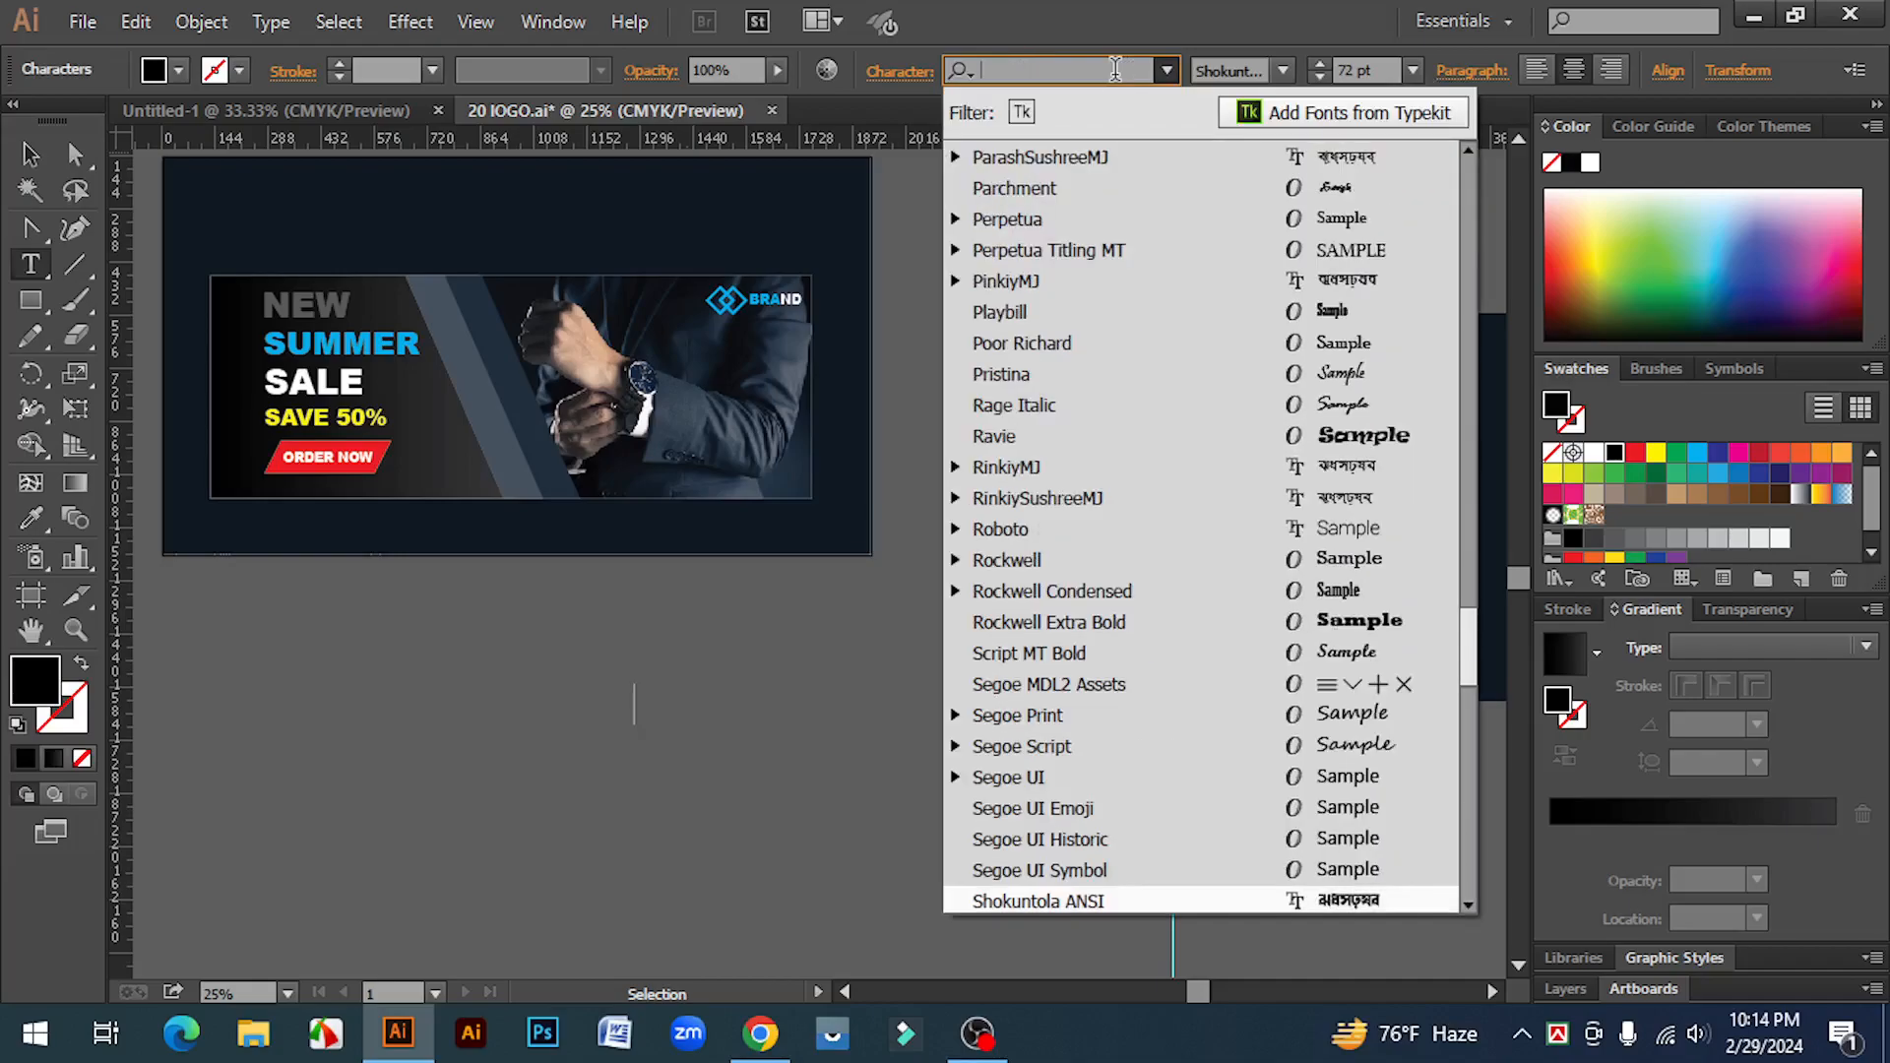
pyautogui.write('ARIAL')
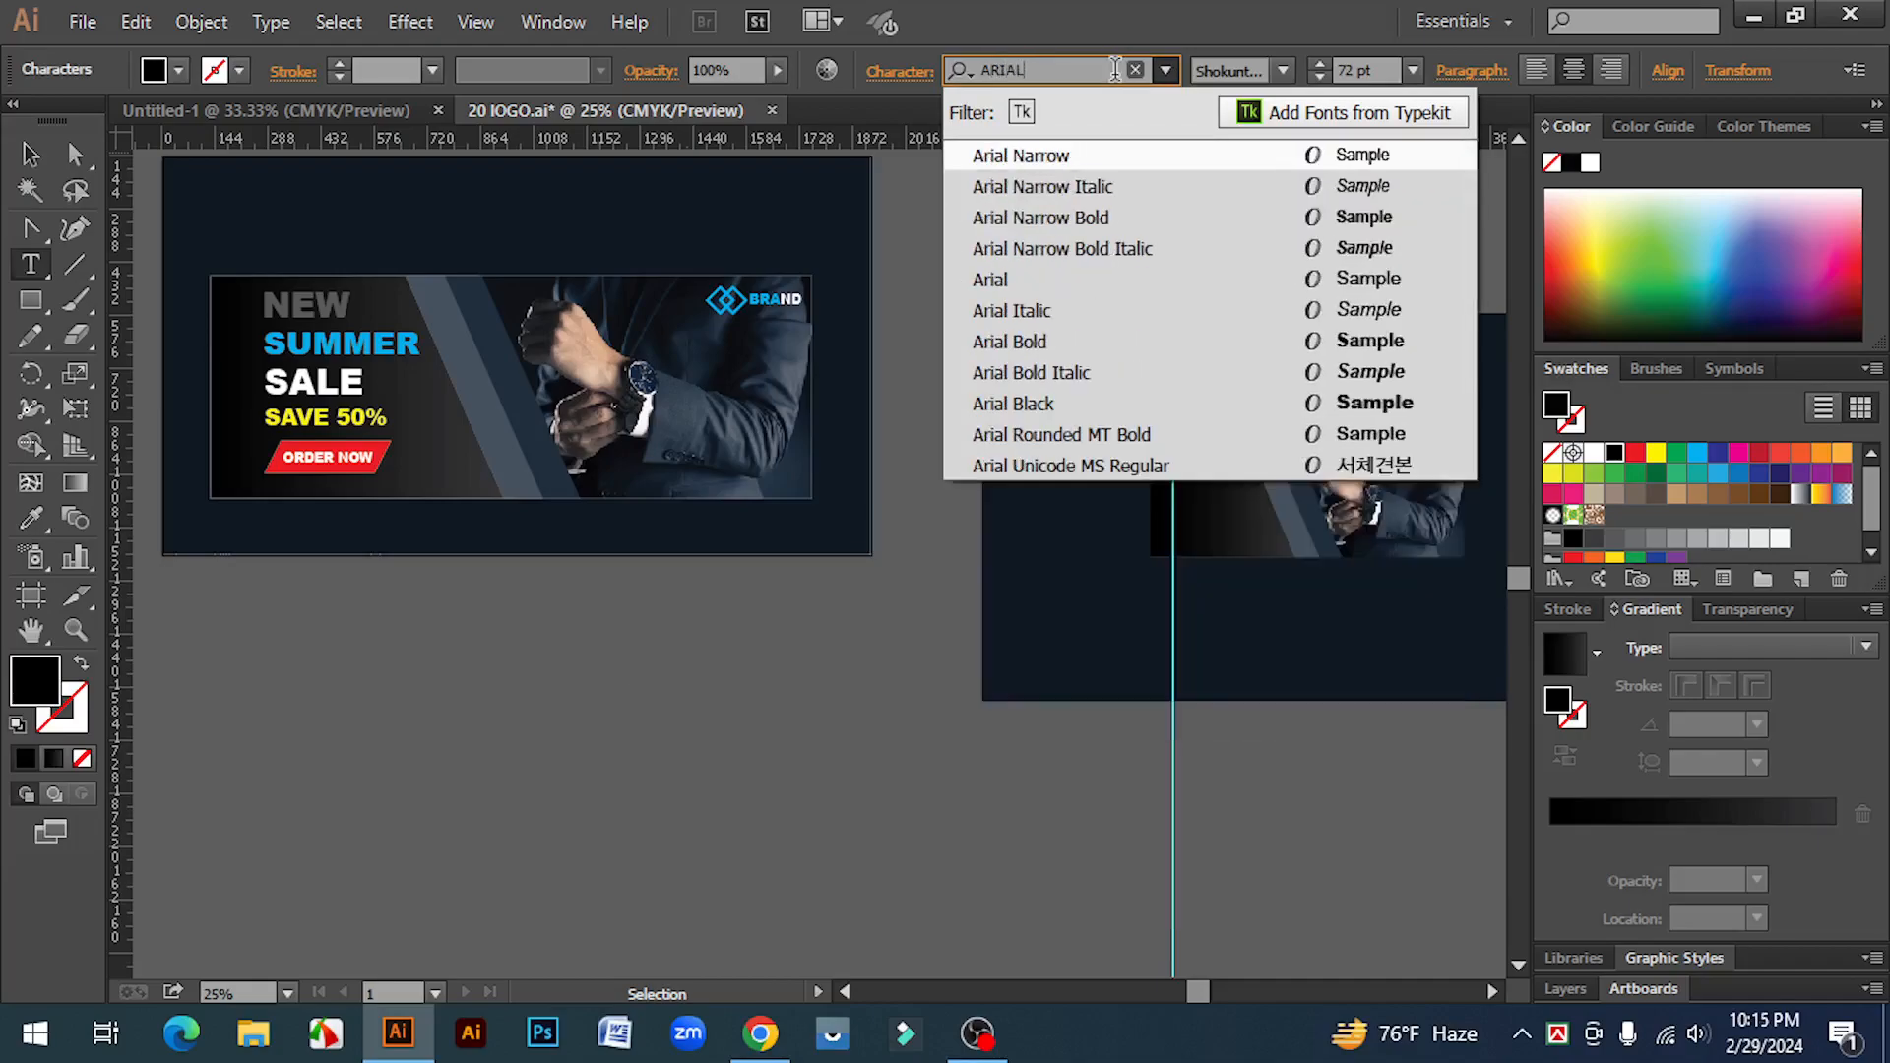
pyautogui.click(1026, 402)
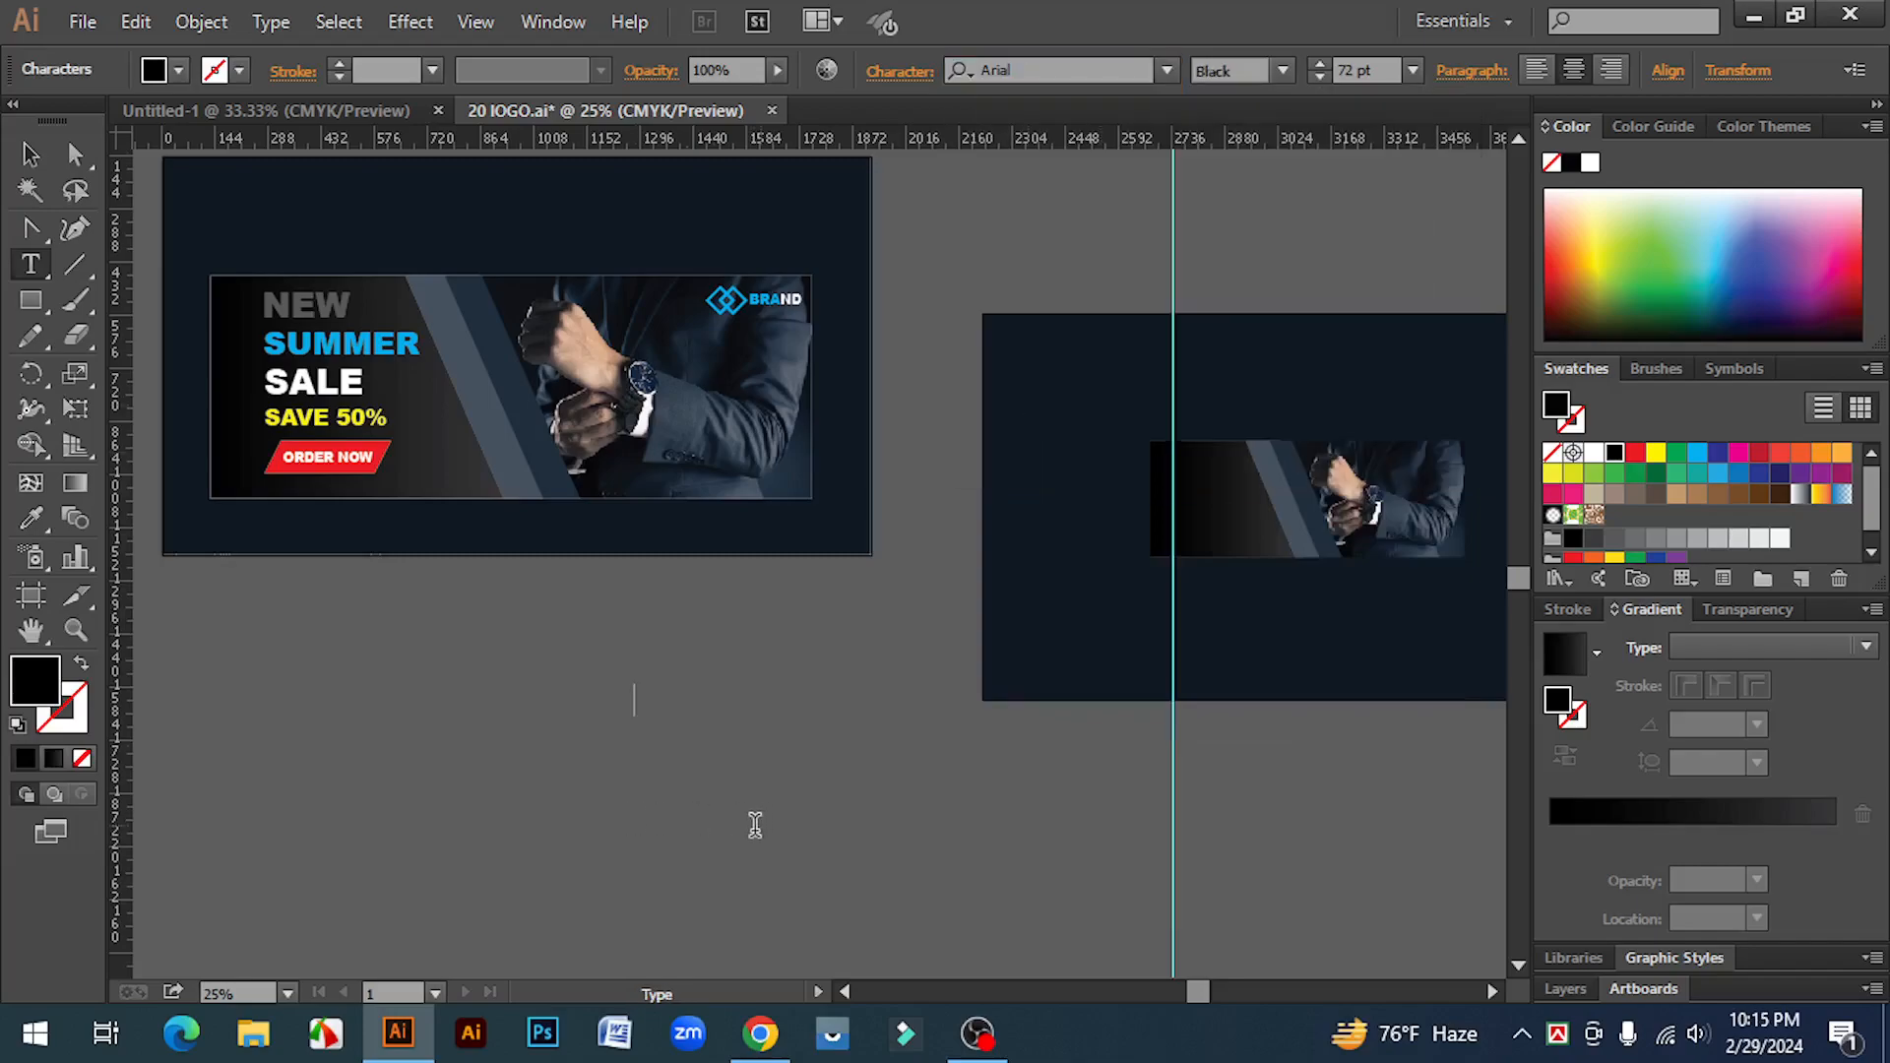
pyautogui.write('W')
pyautogui.click(30, 154)
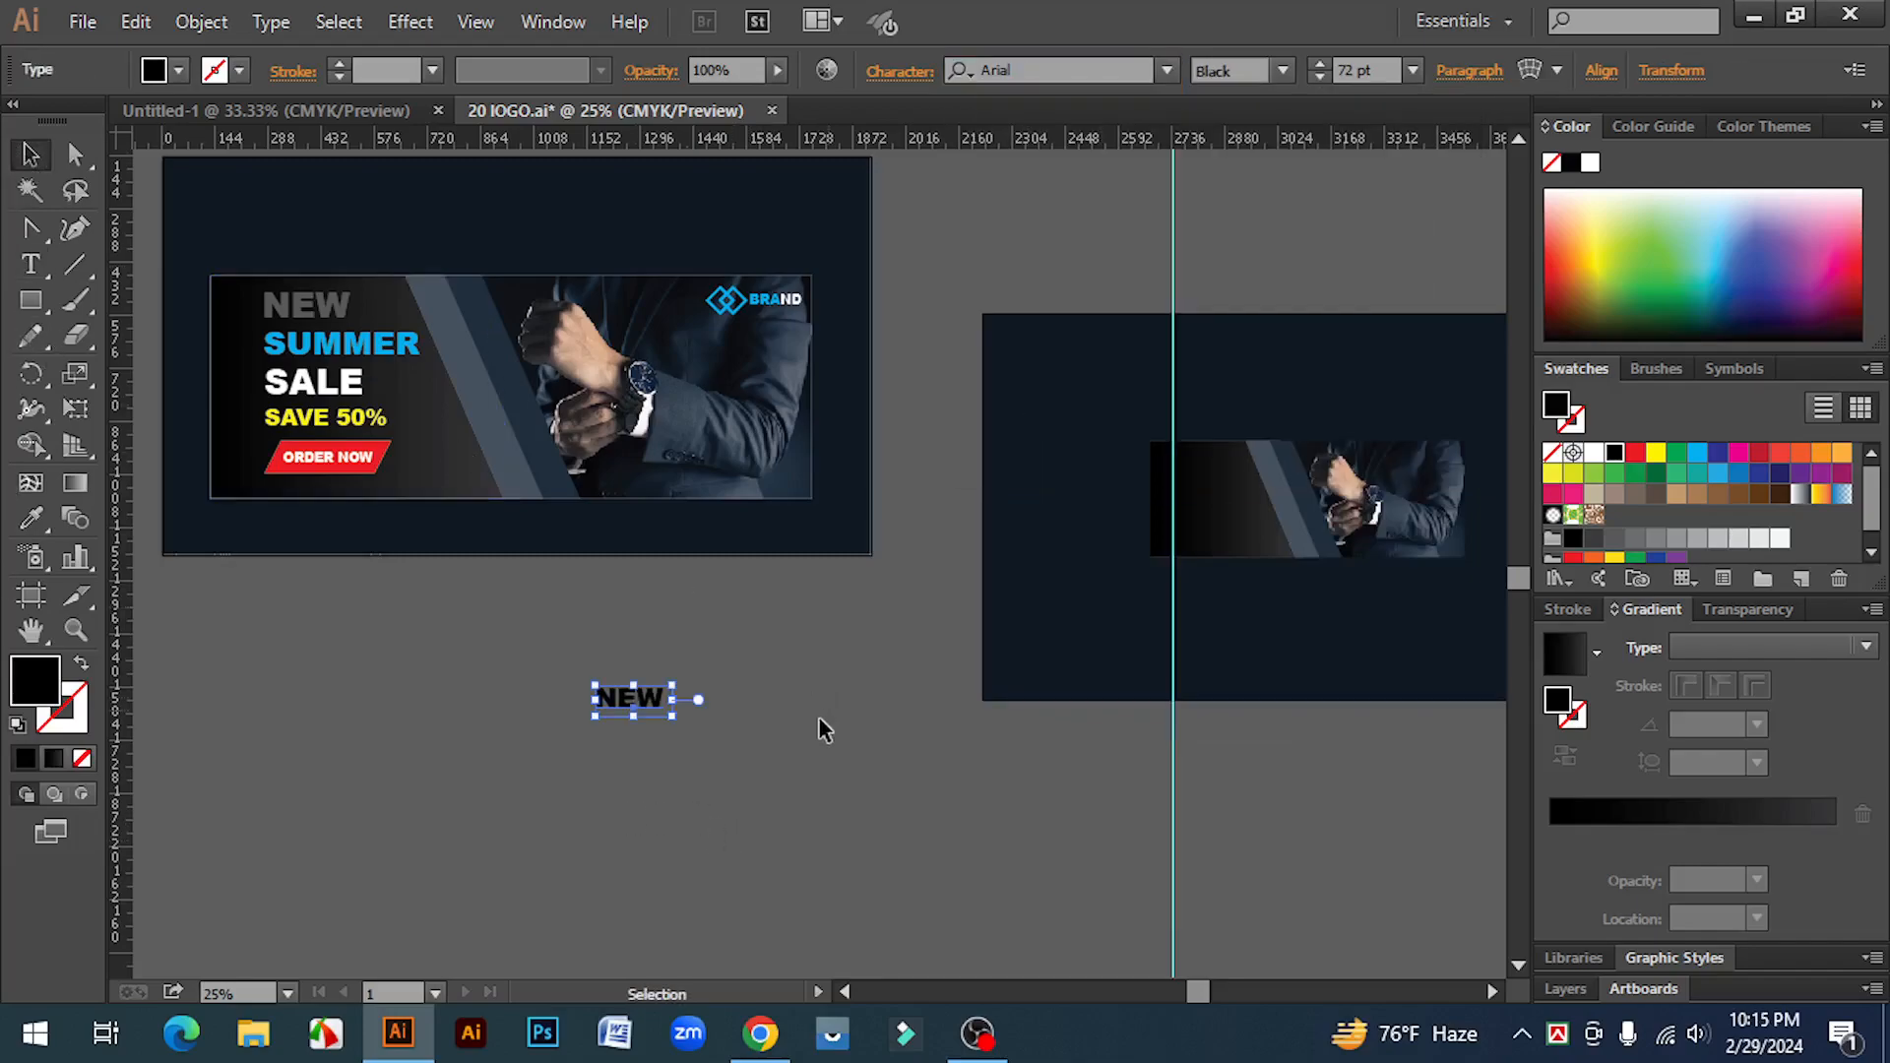
pyautogui.moveTo(647, 700); pyautogui.dragTo(886, 766)
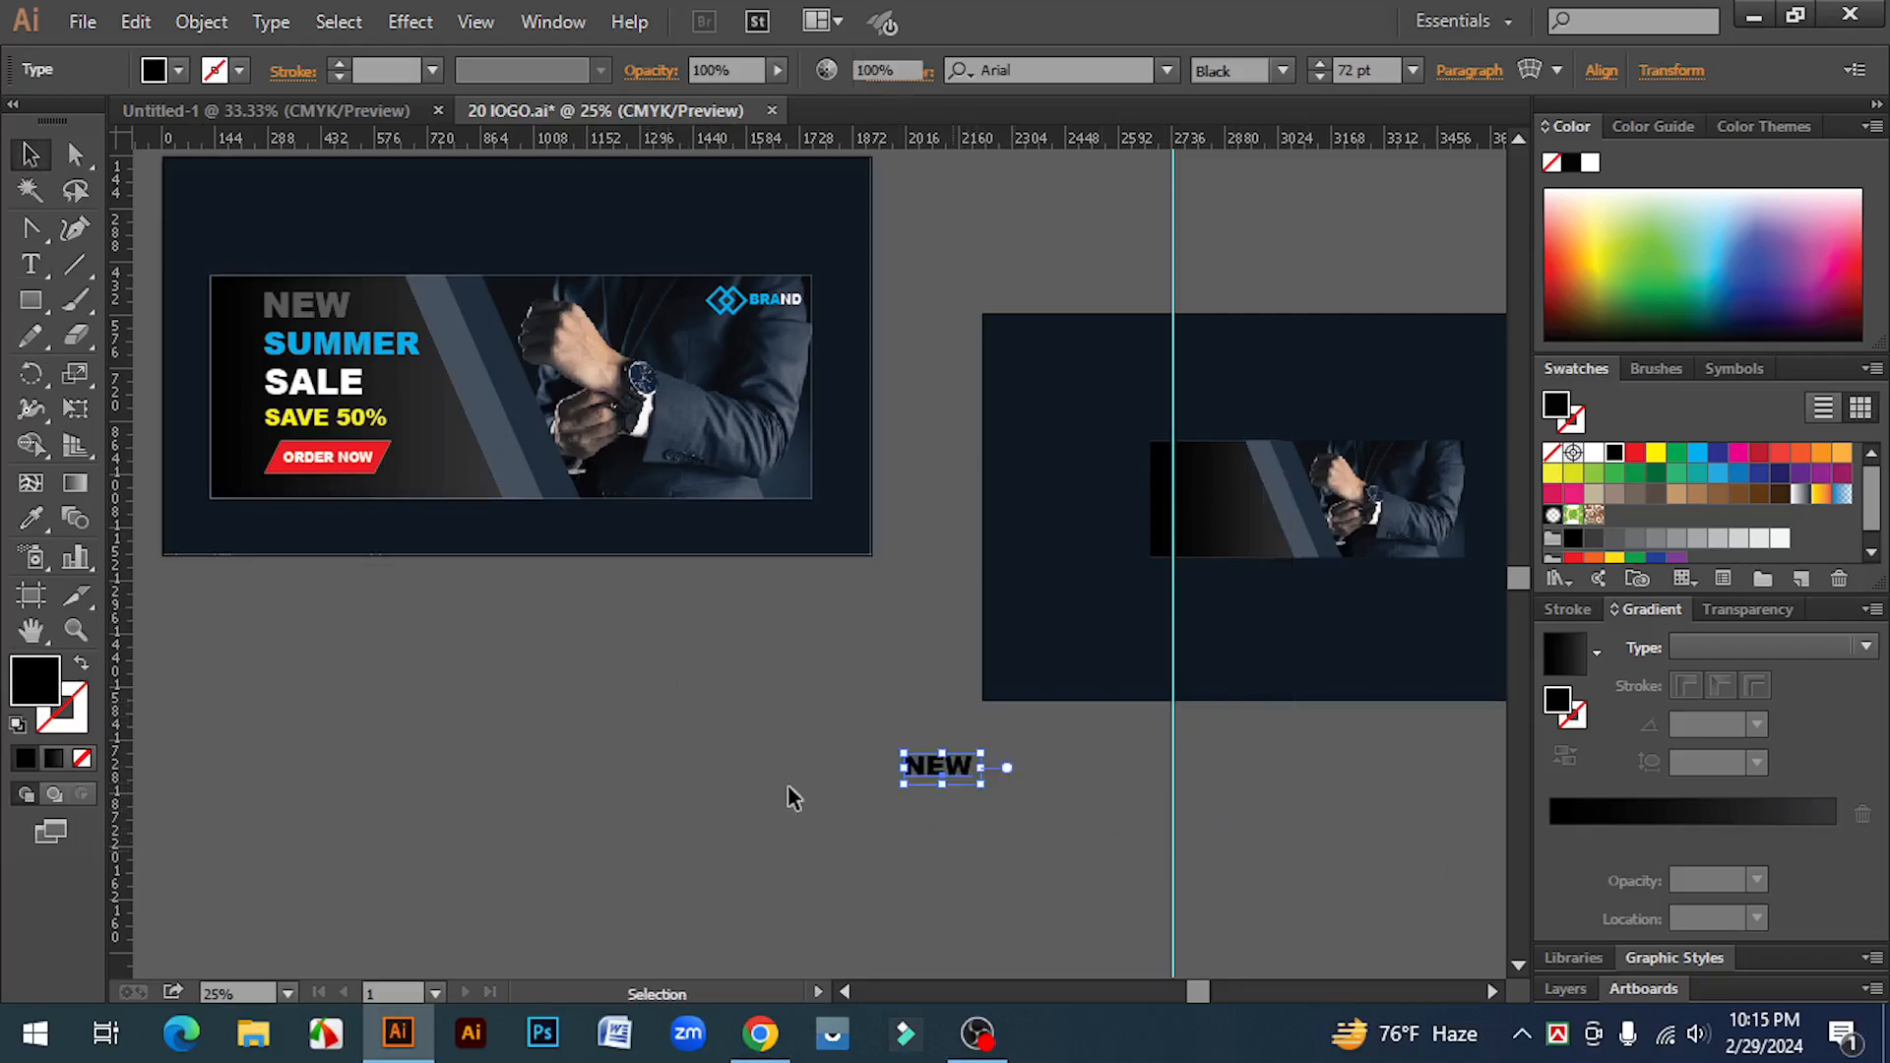
# Step: Type a second text line "SUMMER" and move it above the NEW text
pyautogui.click(788, 784)
pyautogui.press('t')
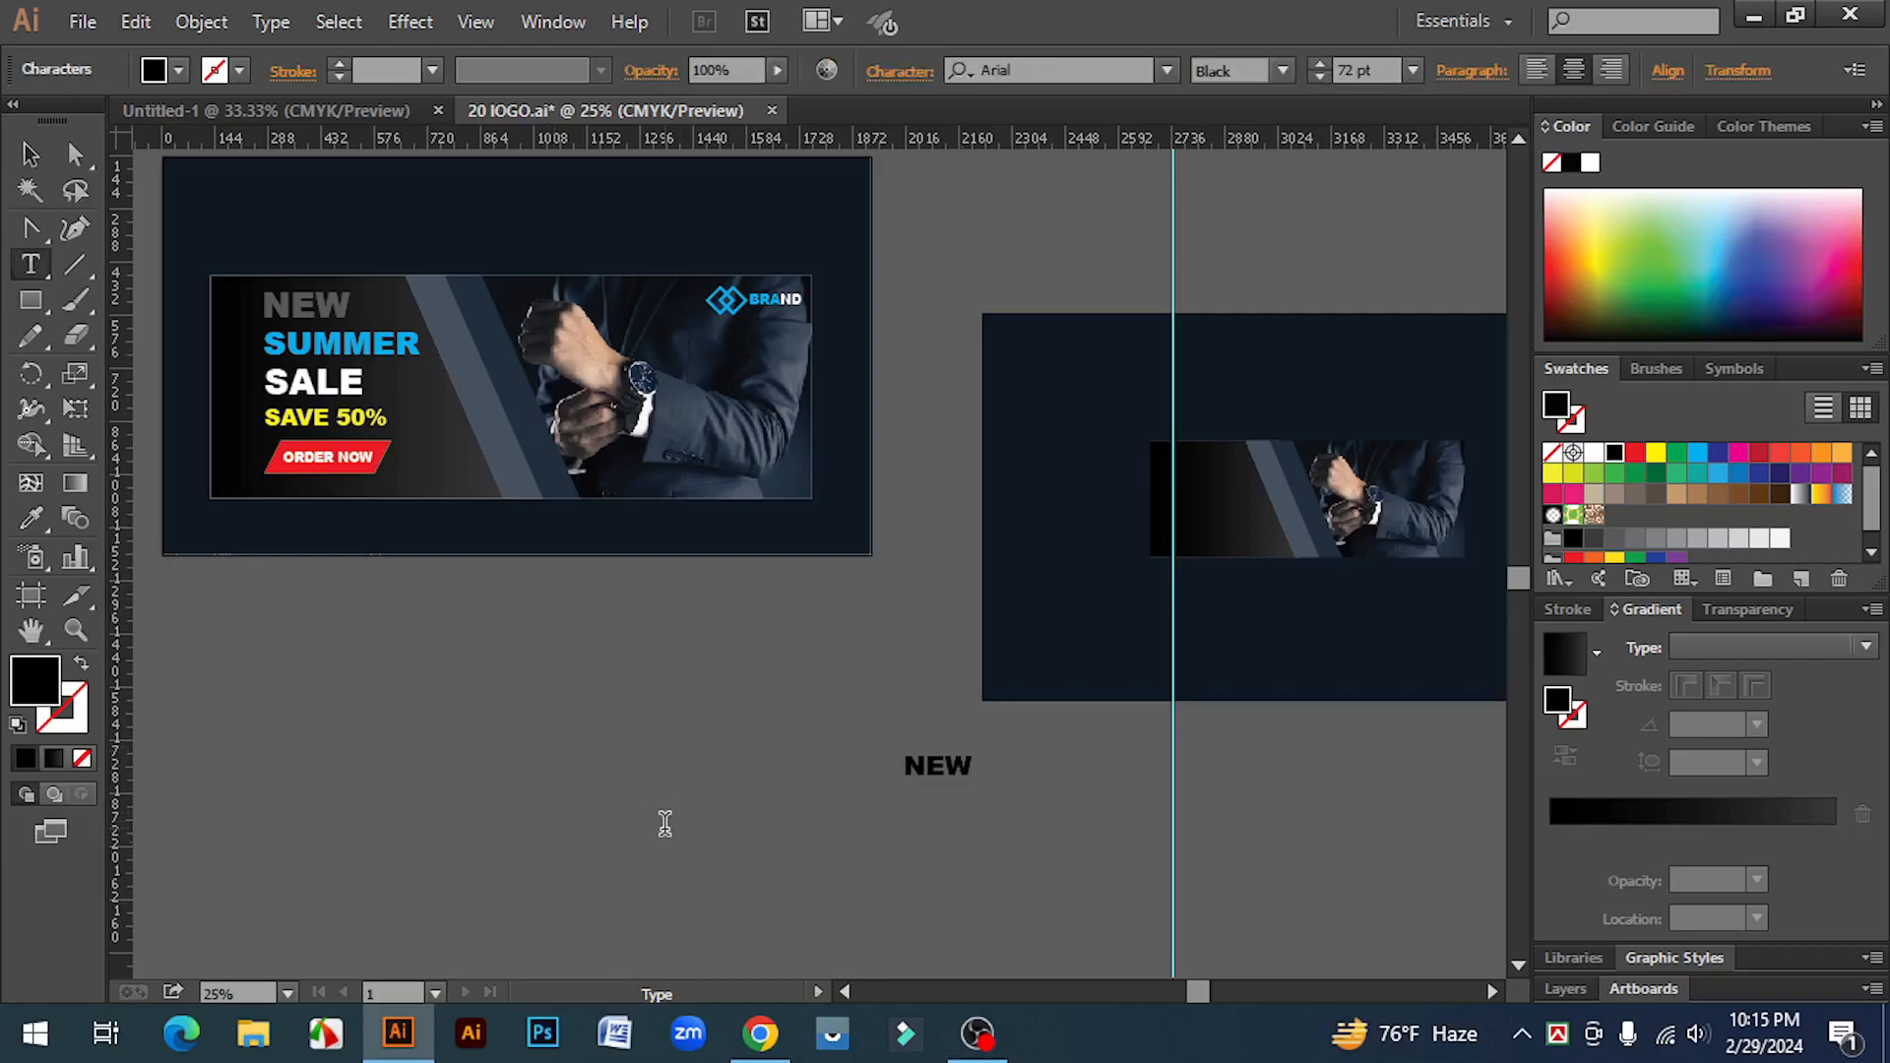
pyautogui.write('MMER')
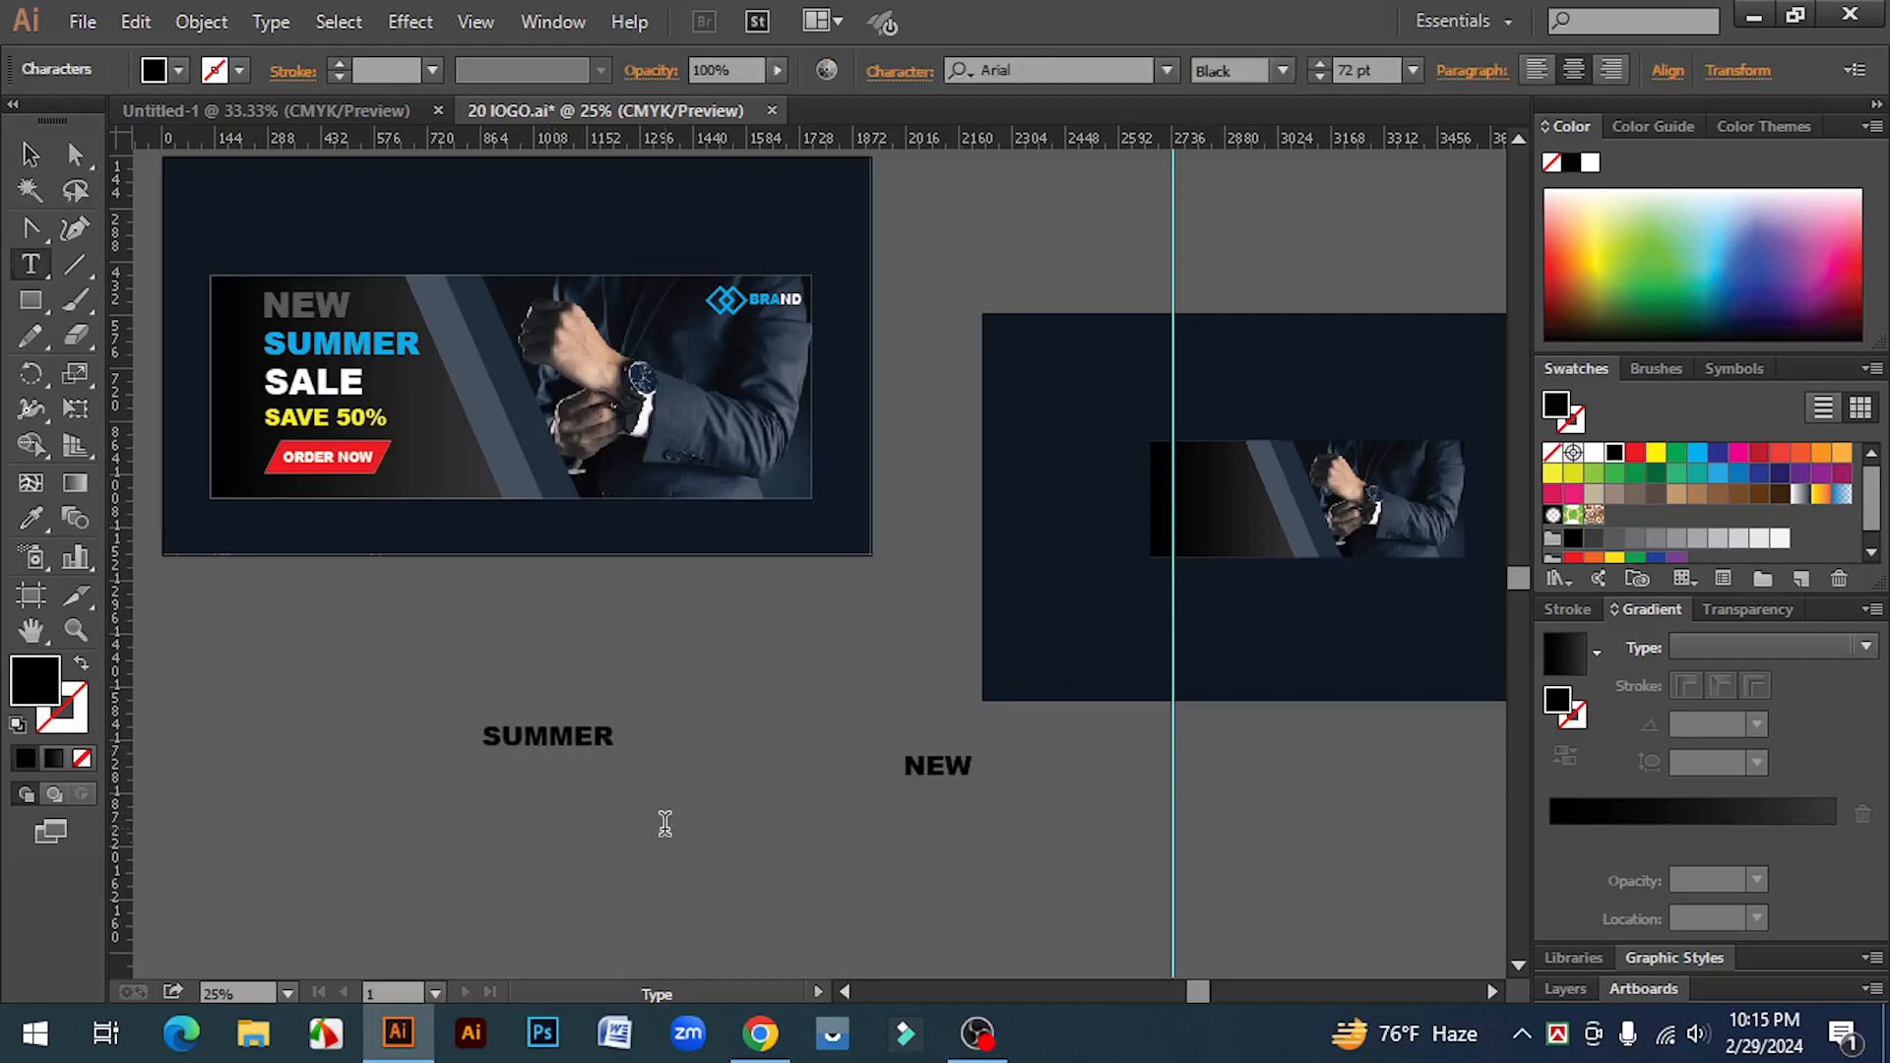
pyautogui.click(30, 155)
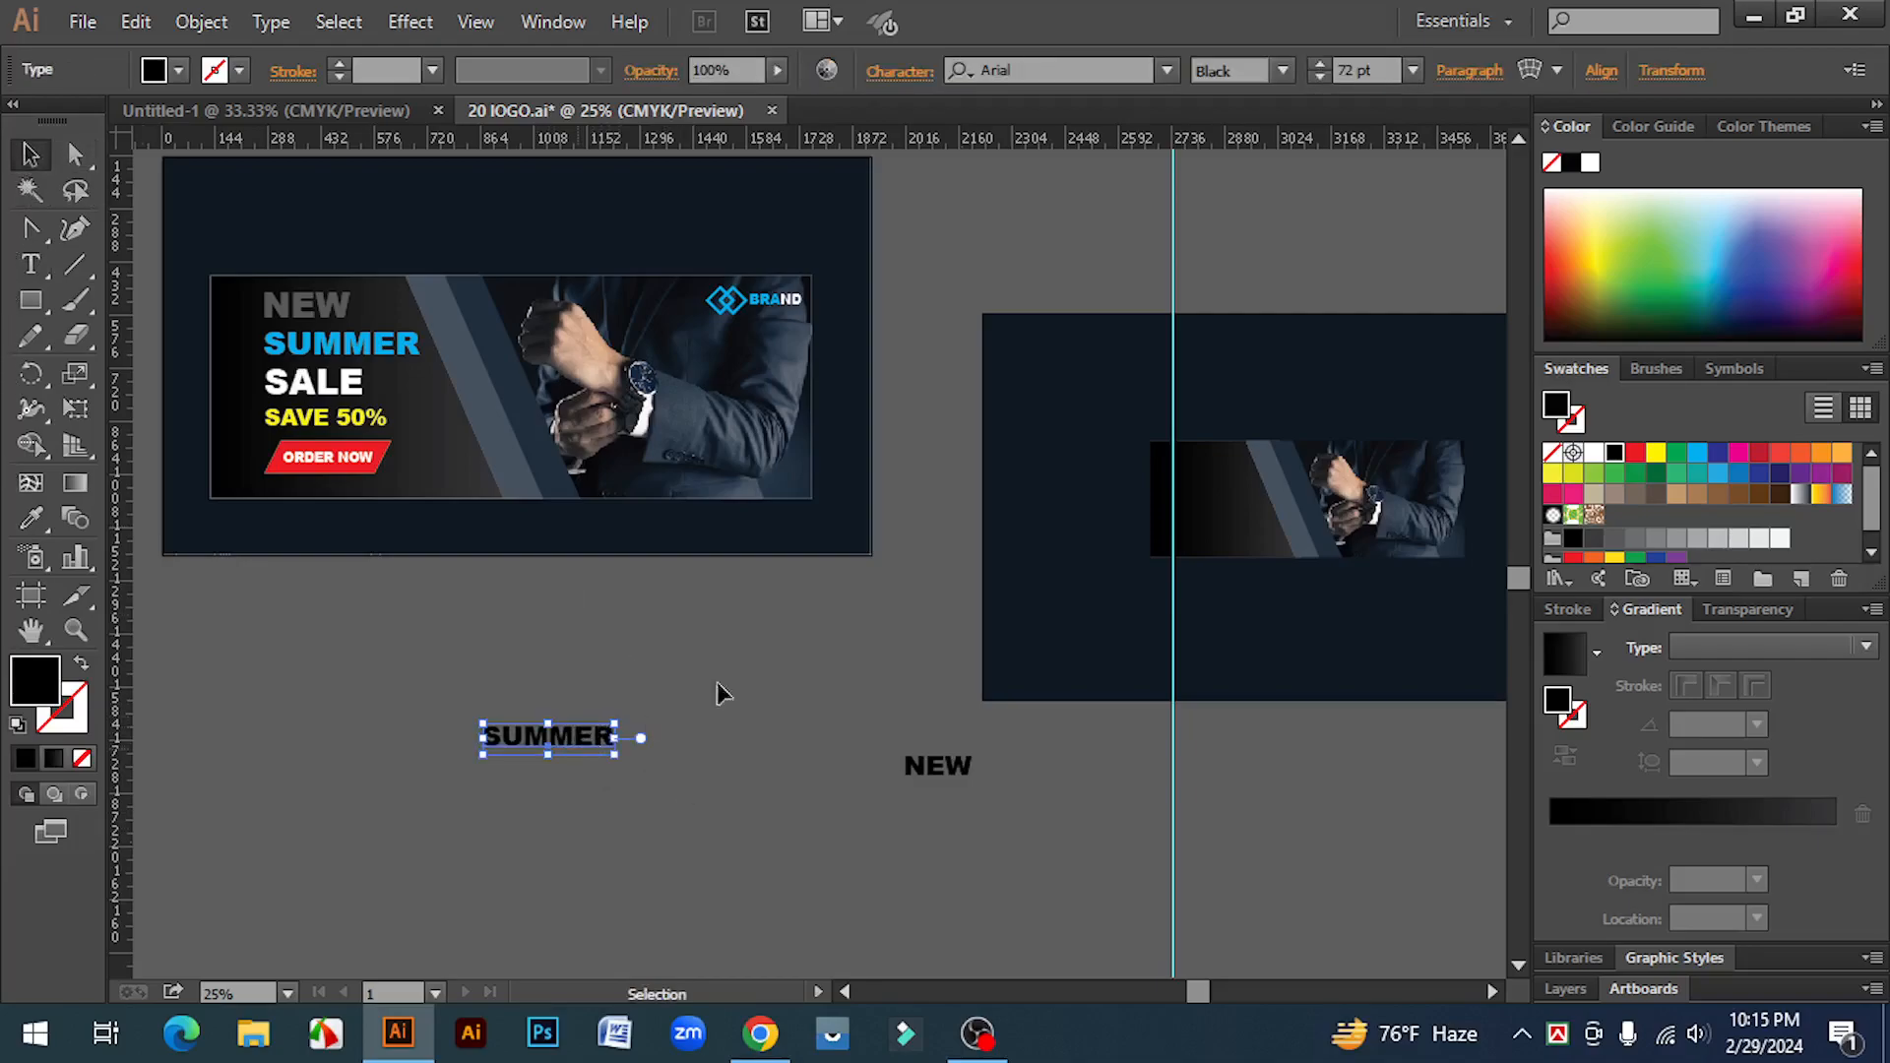
pyautogui.moveTo(581, 736); pyautogui.dragTo(753, 660)
# Step: Type a third text line "SALE" to the left of the other words
pyautogui.click(31, 264)
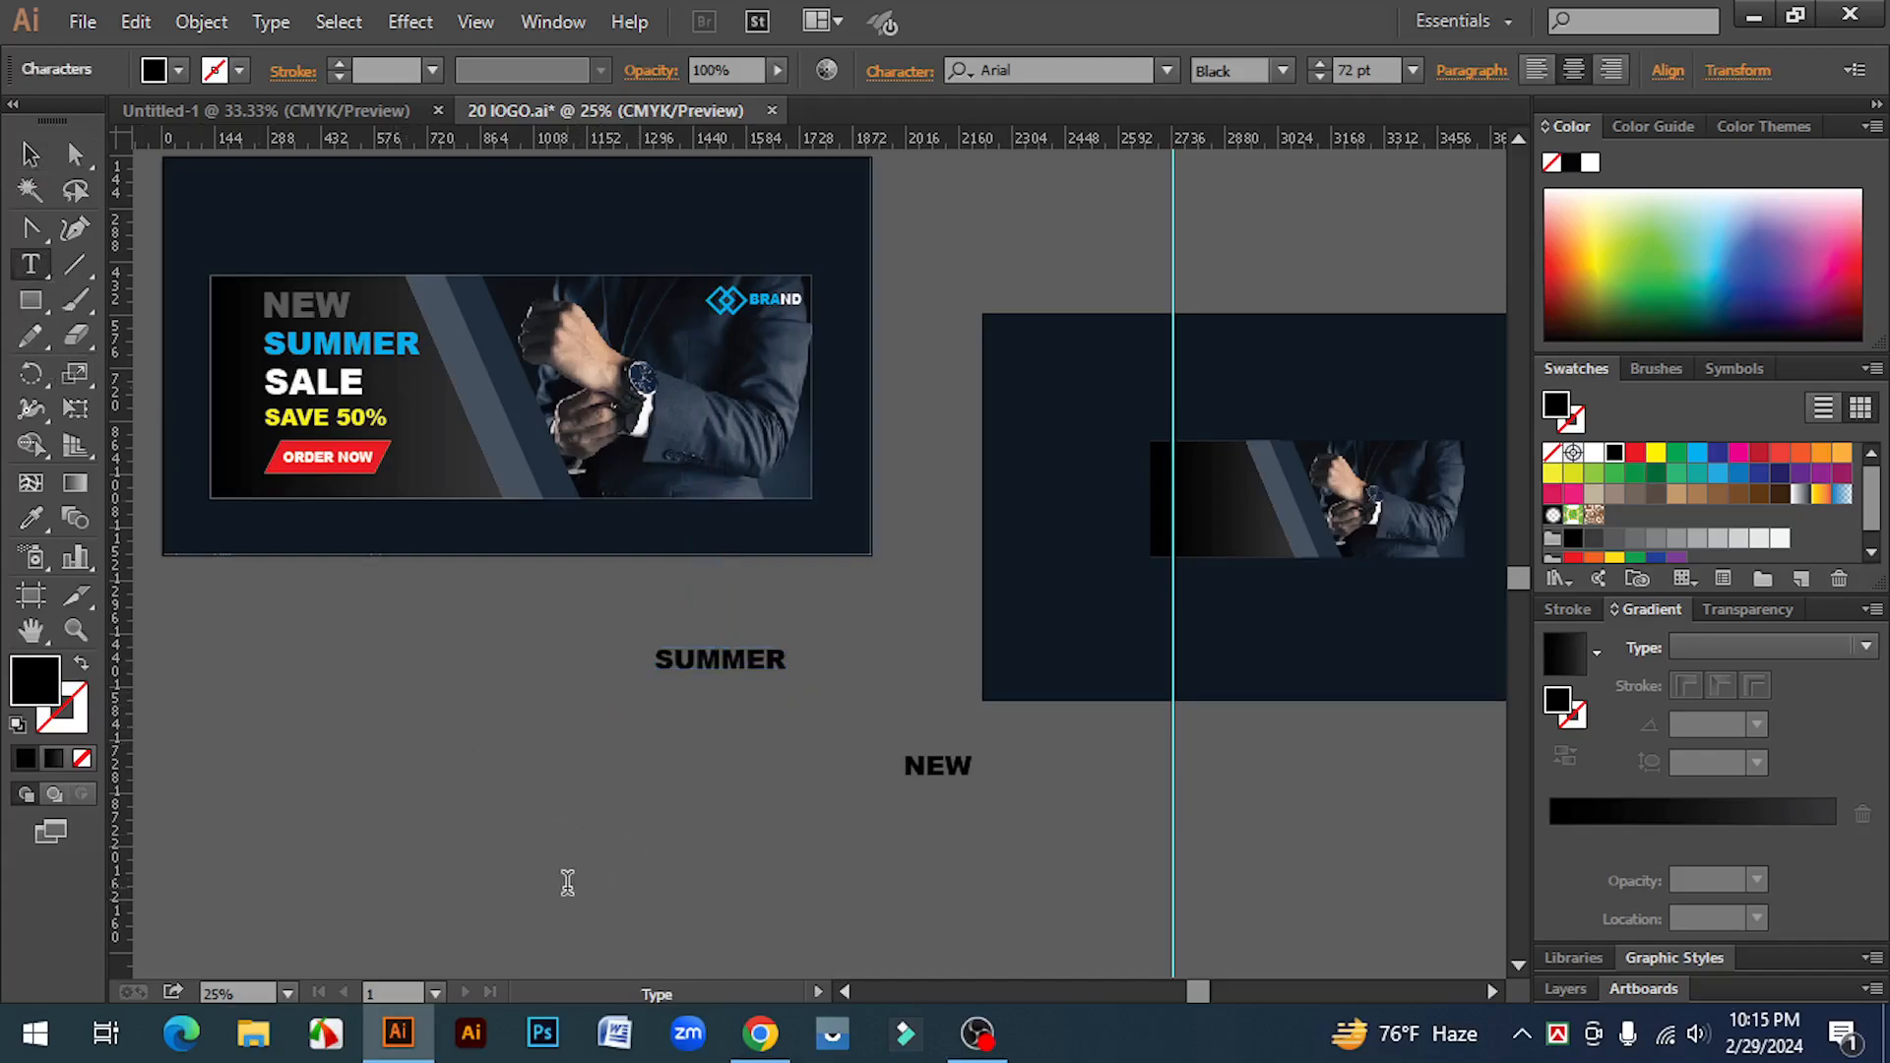
pyautogui.write('LE')
pyautogui.click(33, 155)
pyautogui.click(30, 264)
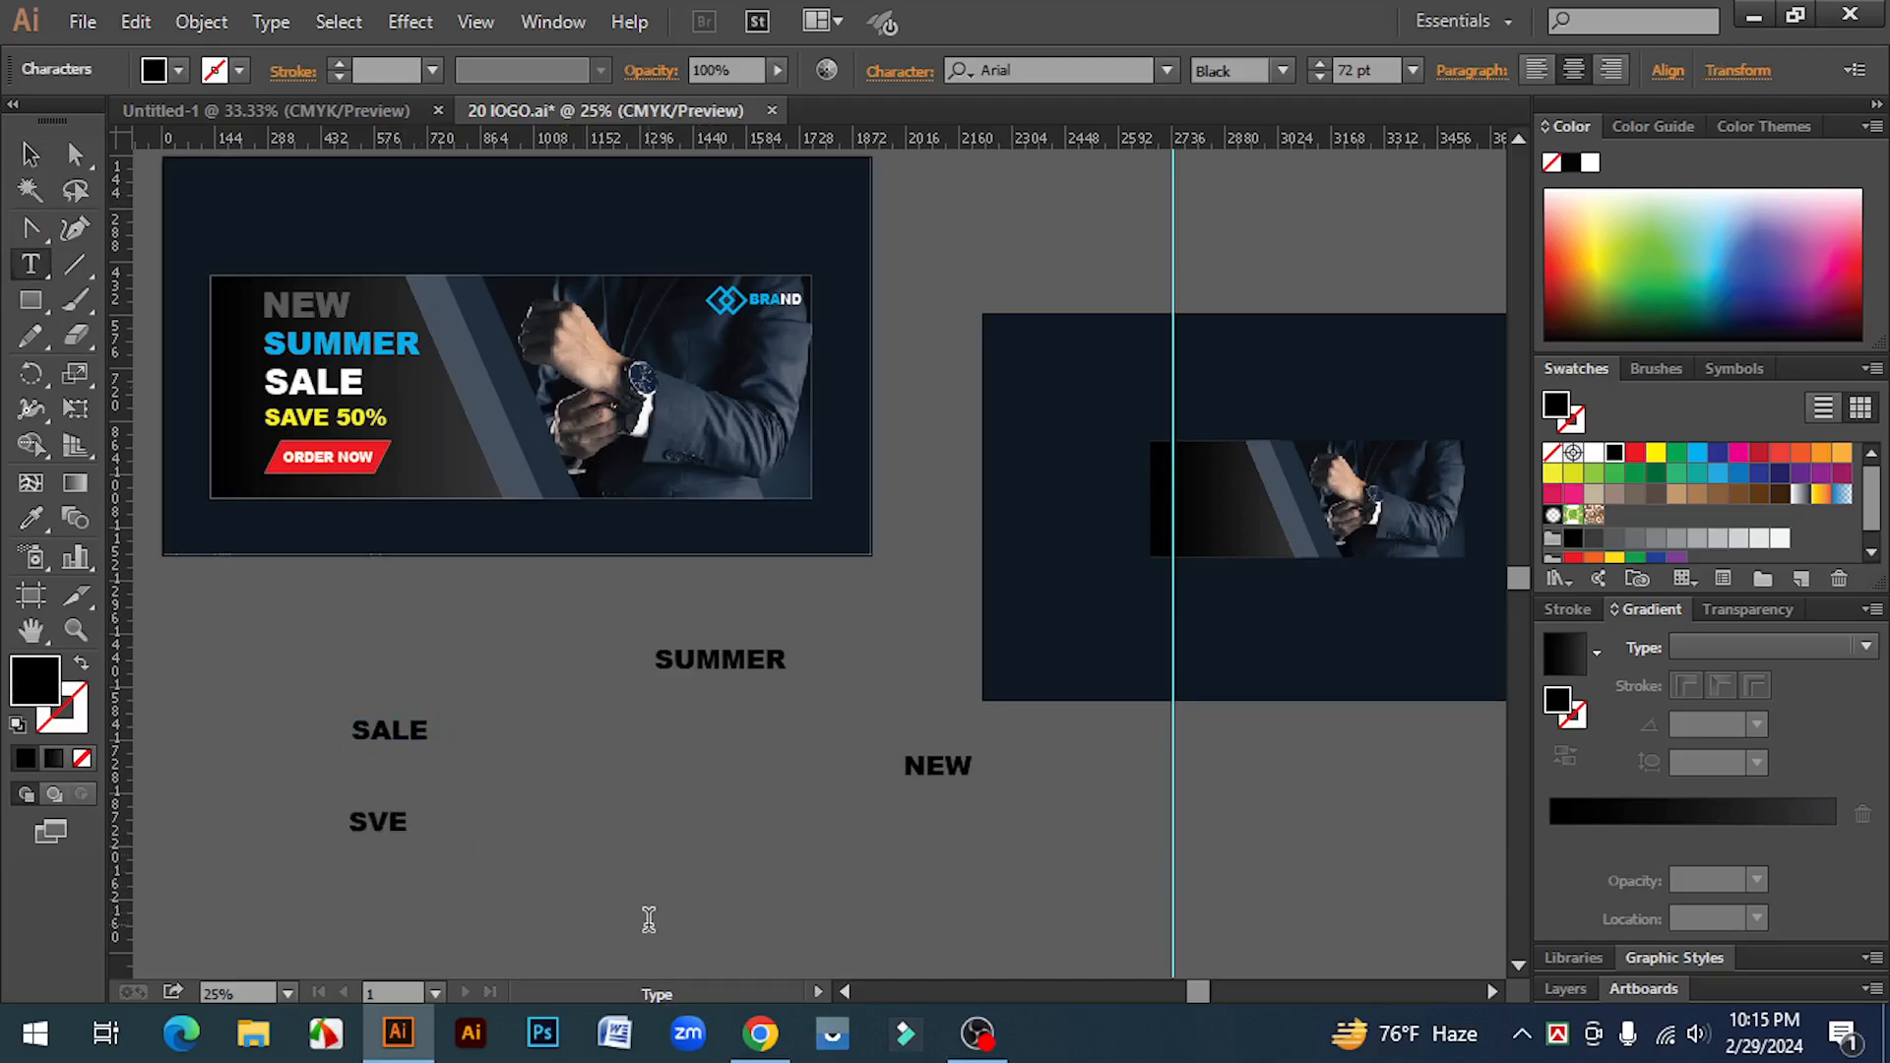
# Step: Finish the SVE 50% text line and type a fifth line ORDER NOW below the other words
pyautogui.write('50%')
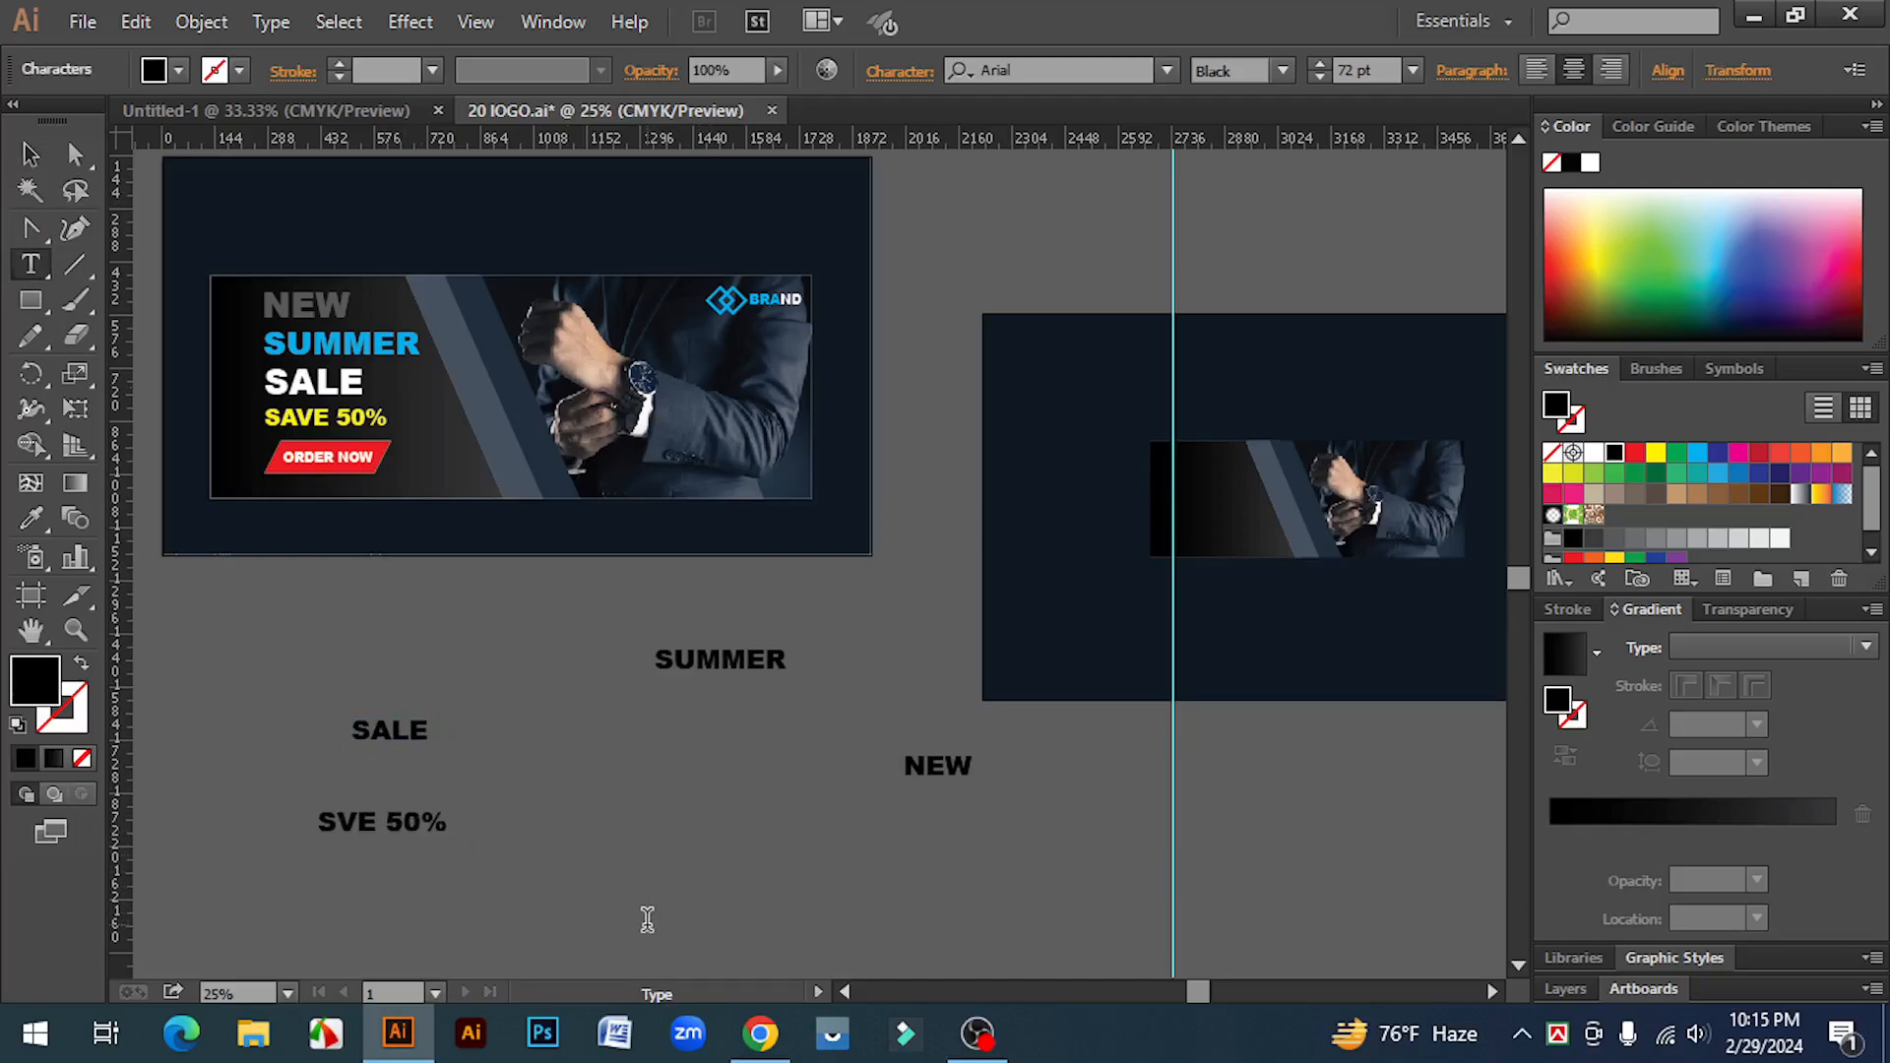
pyautogui.click(33, 160)
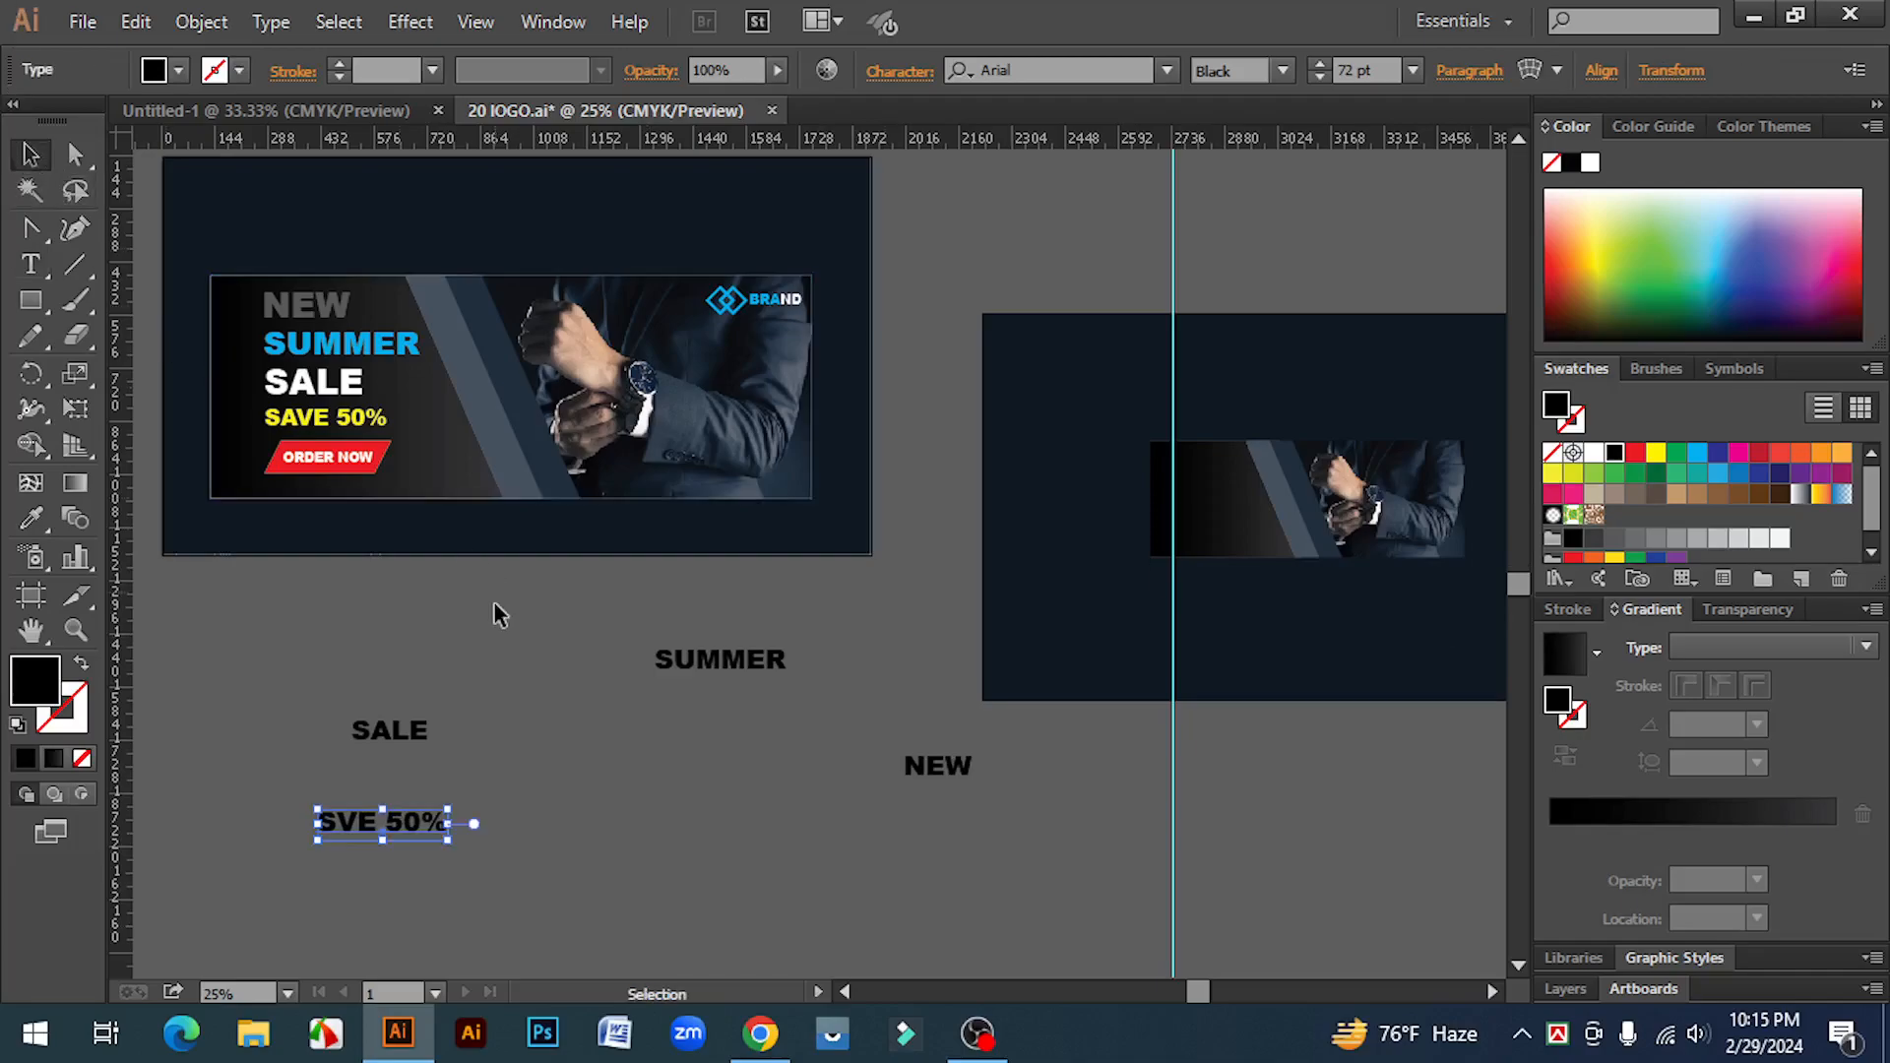
pyautogui.scroll(-1, 498, 613)
pyautogui.click(35, 266)
pyautogui.scroll(-1, 551, 886)
pyautogui.click(803, 916)
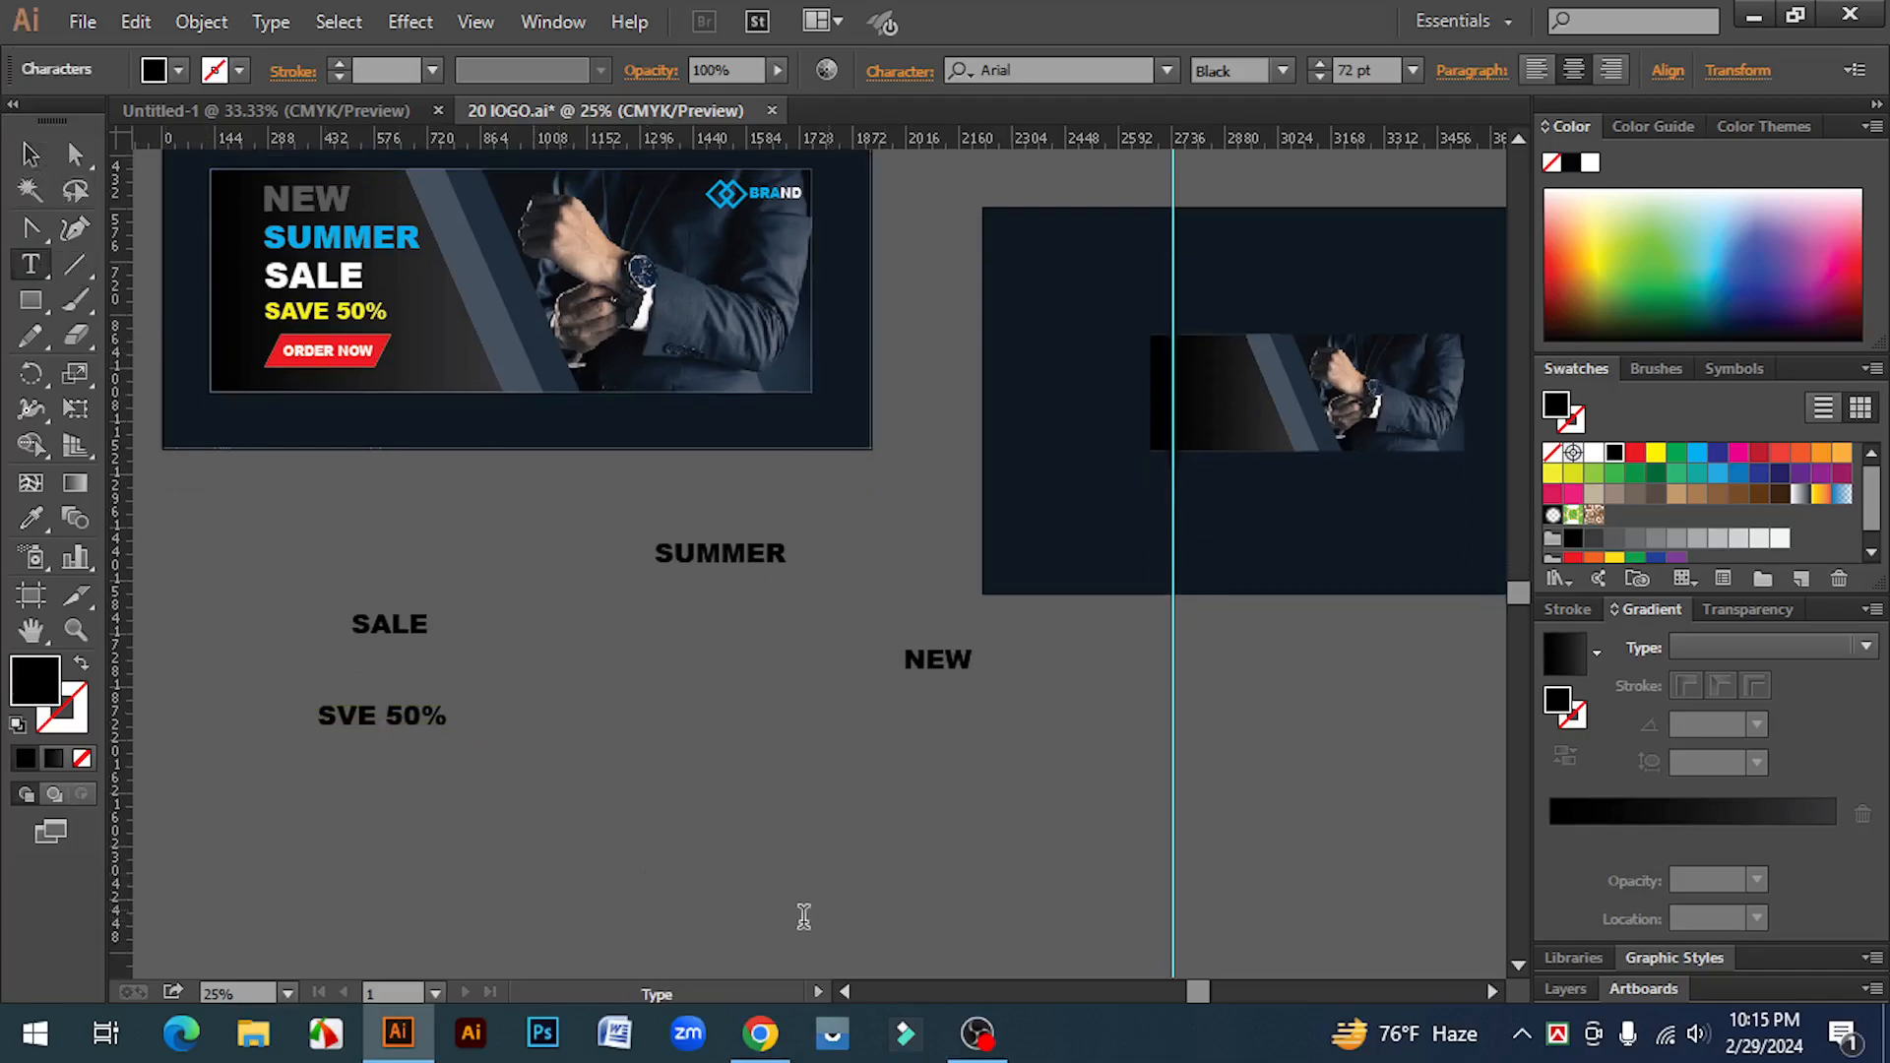
pyautogui.write('ORDER NOW')
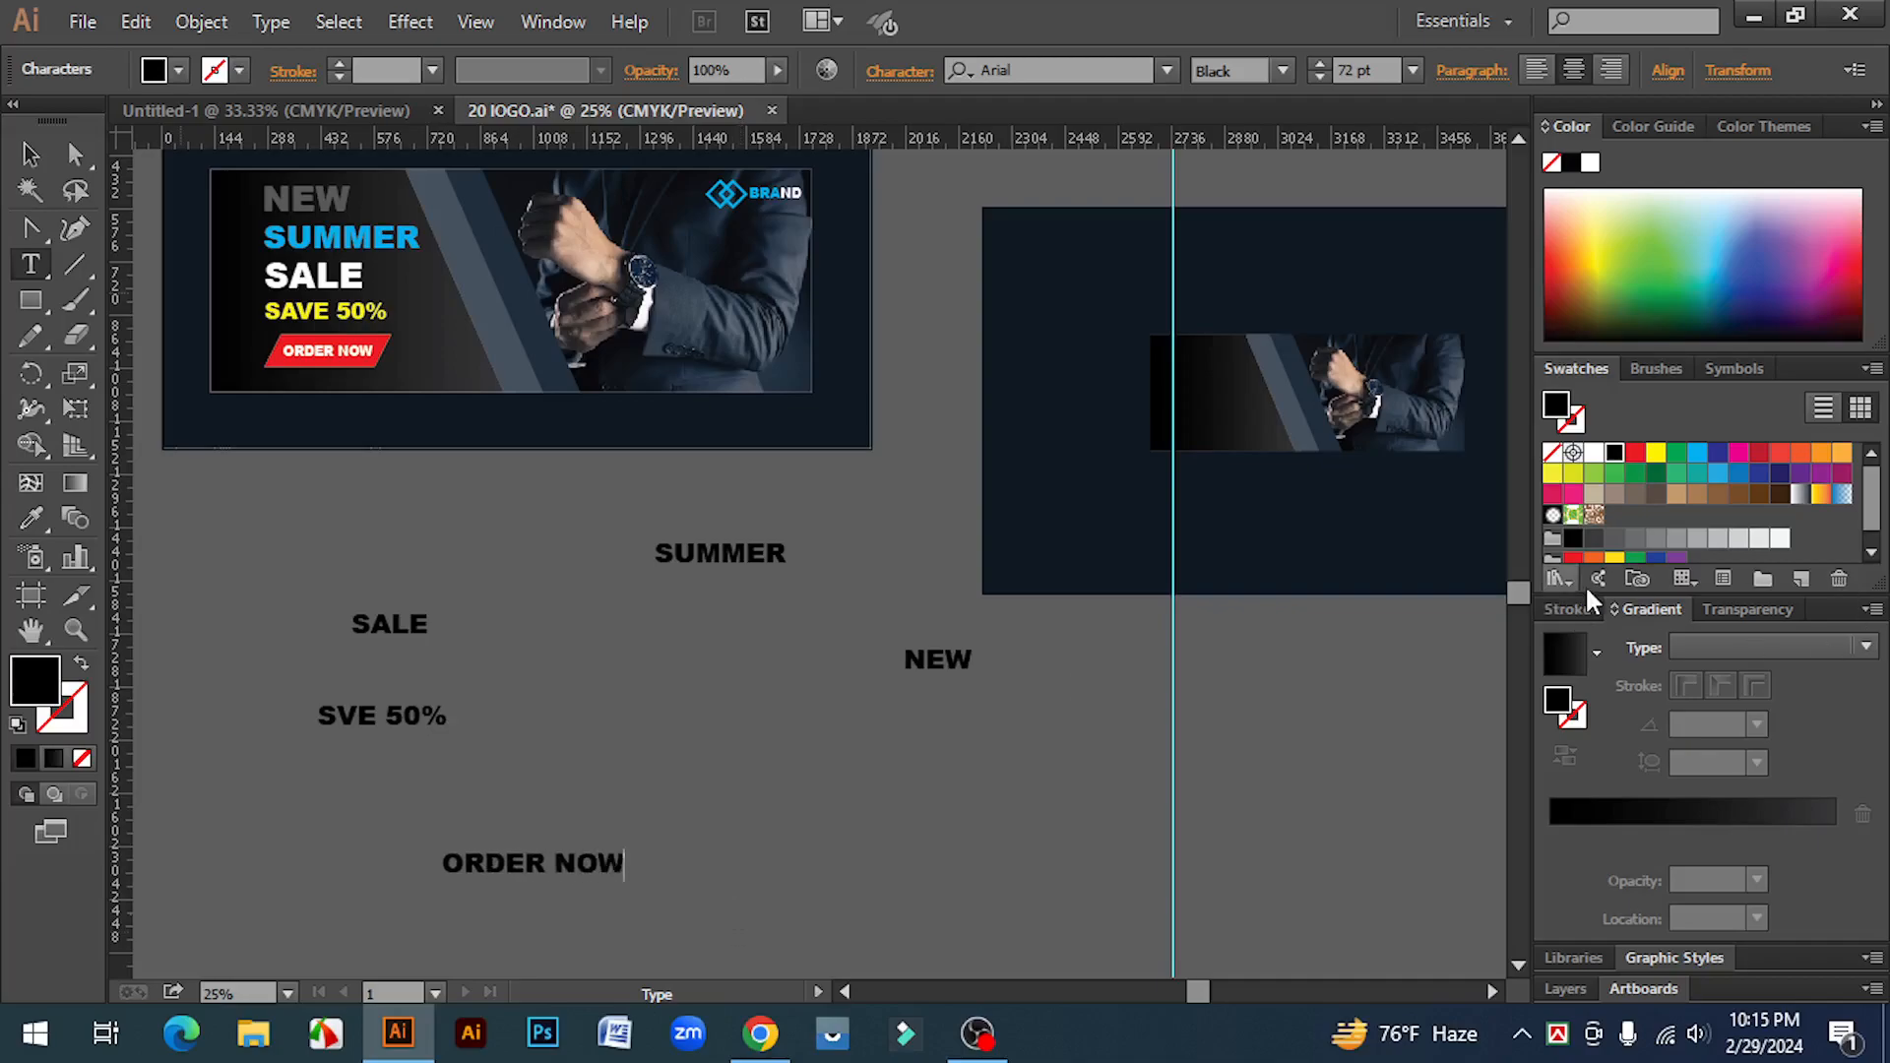
# Step: Select all five text lines, move them onto the new banner panel and fill them white
pyautogui.scroll(1, 1009, 581)
pyautogui.click(31, 155)
pyautogui.moveTo(241, 619); pyautogui.dragTo(789, 925)
pyautogui.moveTo(925, 984); pyautogui.dragTo(791, 855)
pyautogui.click(446, 699)
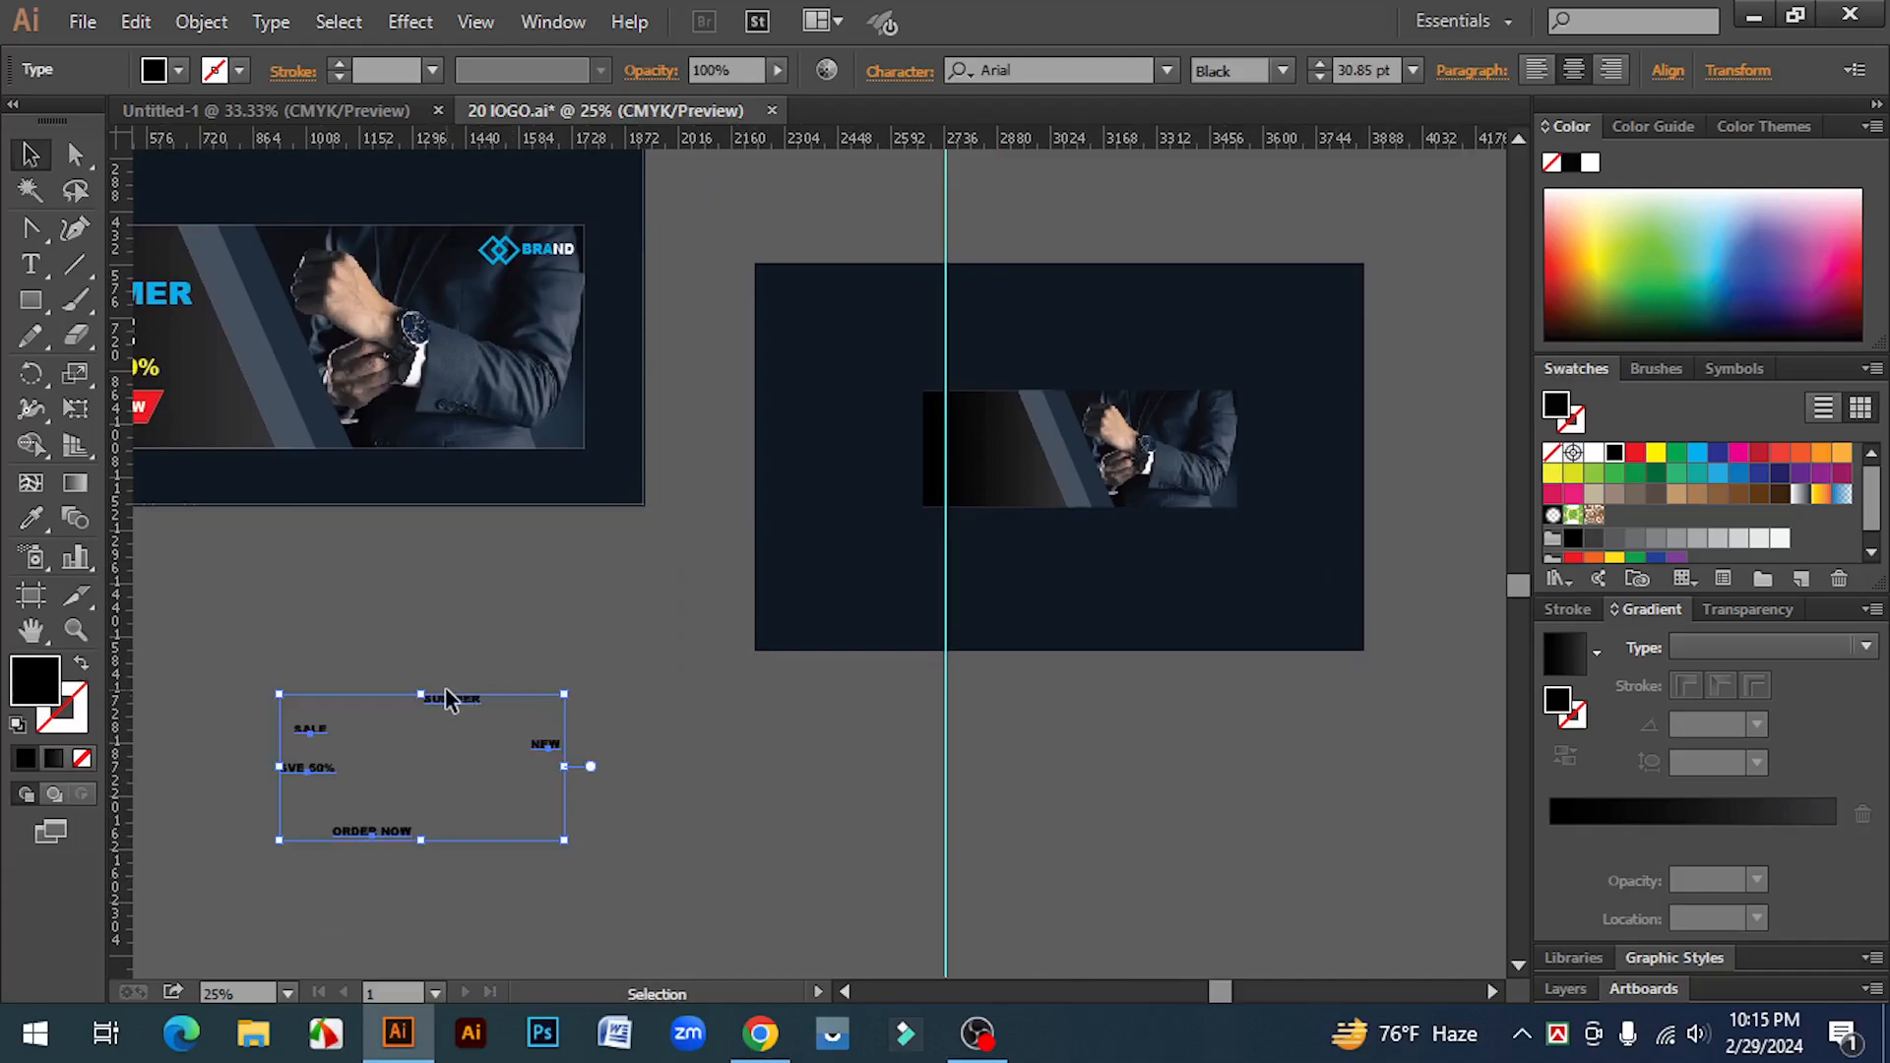
pyautogui.moveTo(548, 716); pyautogui.dragTo(1467, 652)
pyautogui.click(1592, 455)
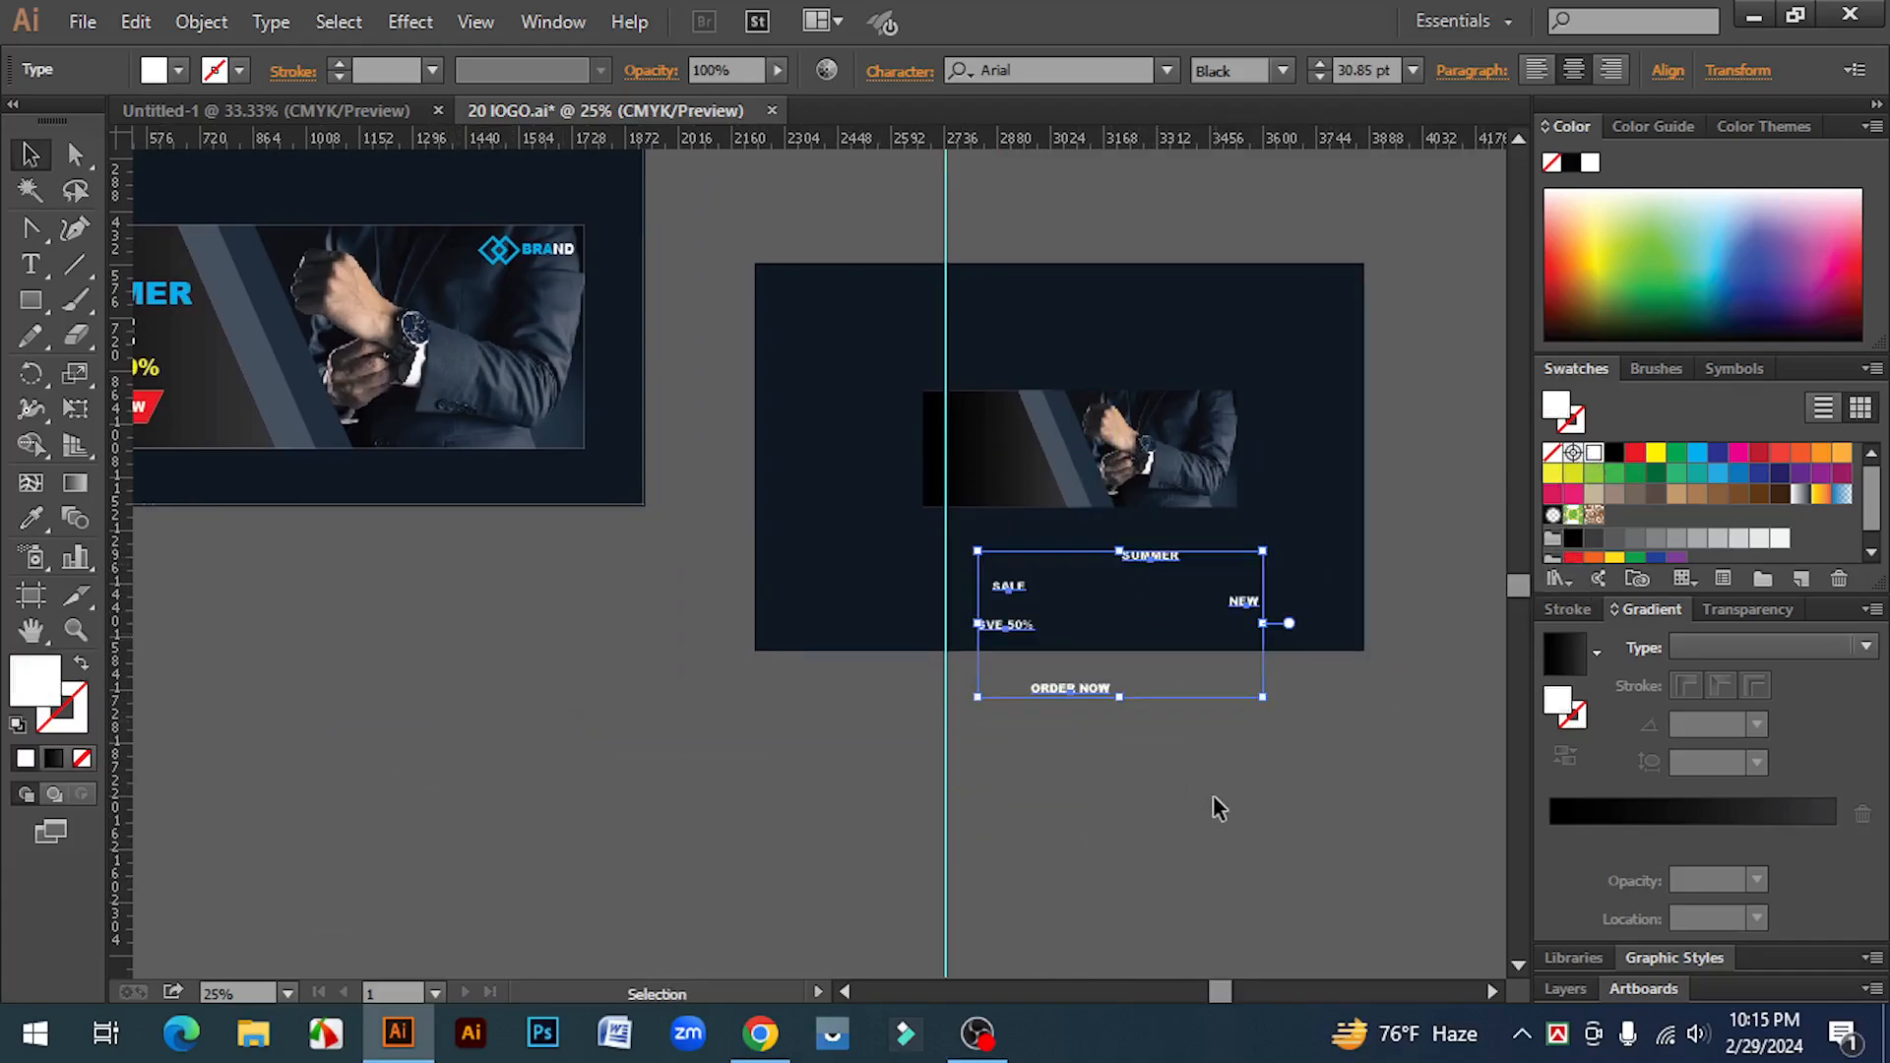
# Step: Move NEW to the upper-left of the gradient panel and colour it grey
pyautogui.click(1195, 814)
pyautogui.moveTo(1194, 814); pyautogui.dragTo(1267, 842)
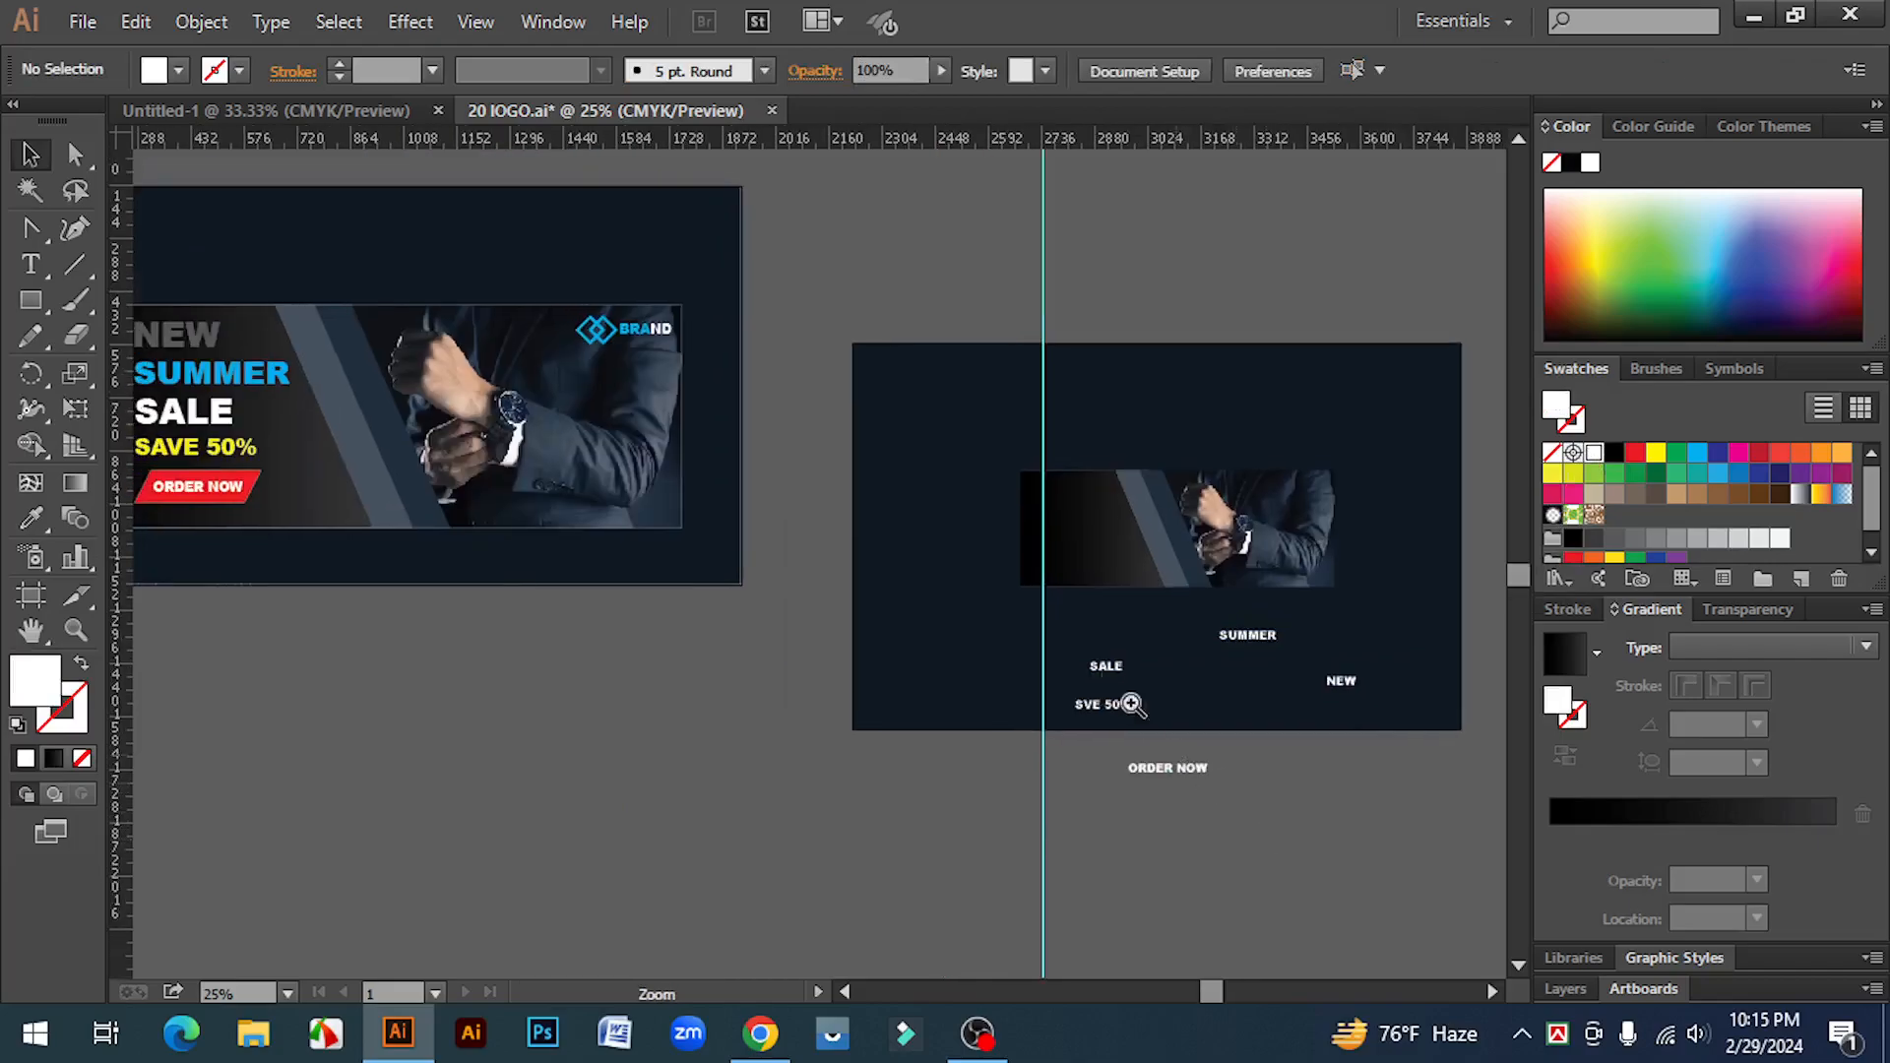
pyautogui.click(1059, 592)
pyautogui.click(960, 609)
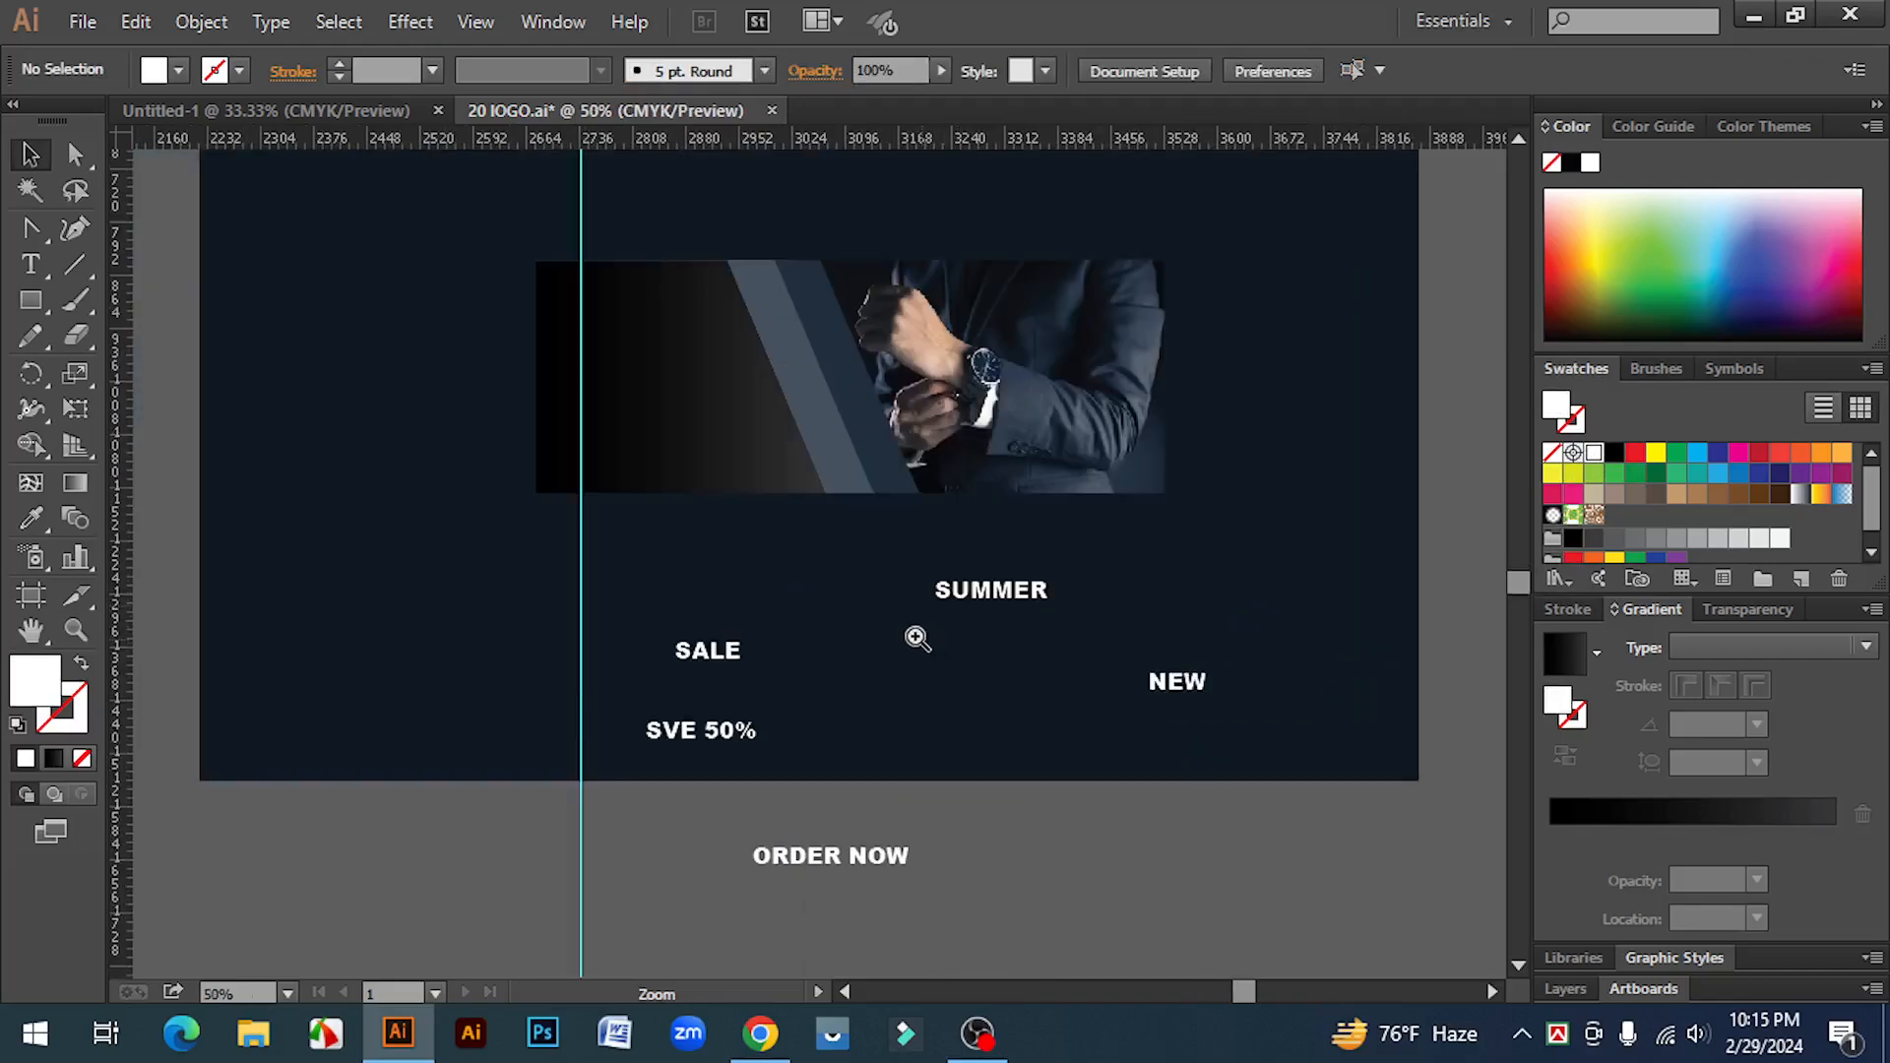
pyautogui.click(865, 618)
pyautogui.moveTo(920, 651); pyautogui.dragTo(1033, 710)
pyautogui.scroll(1, 1366, 785)
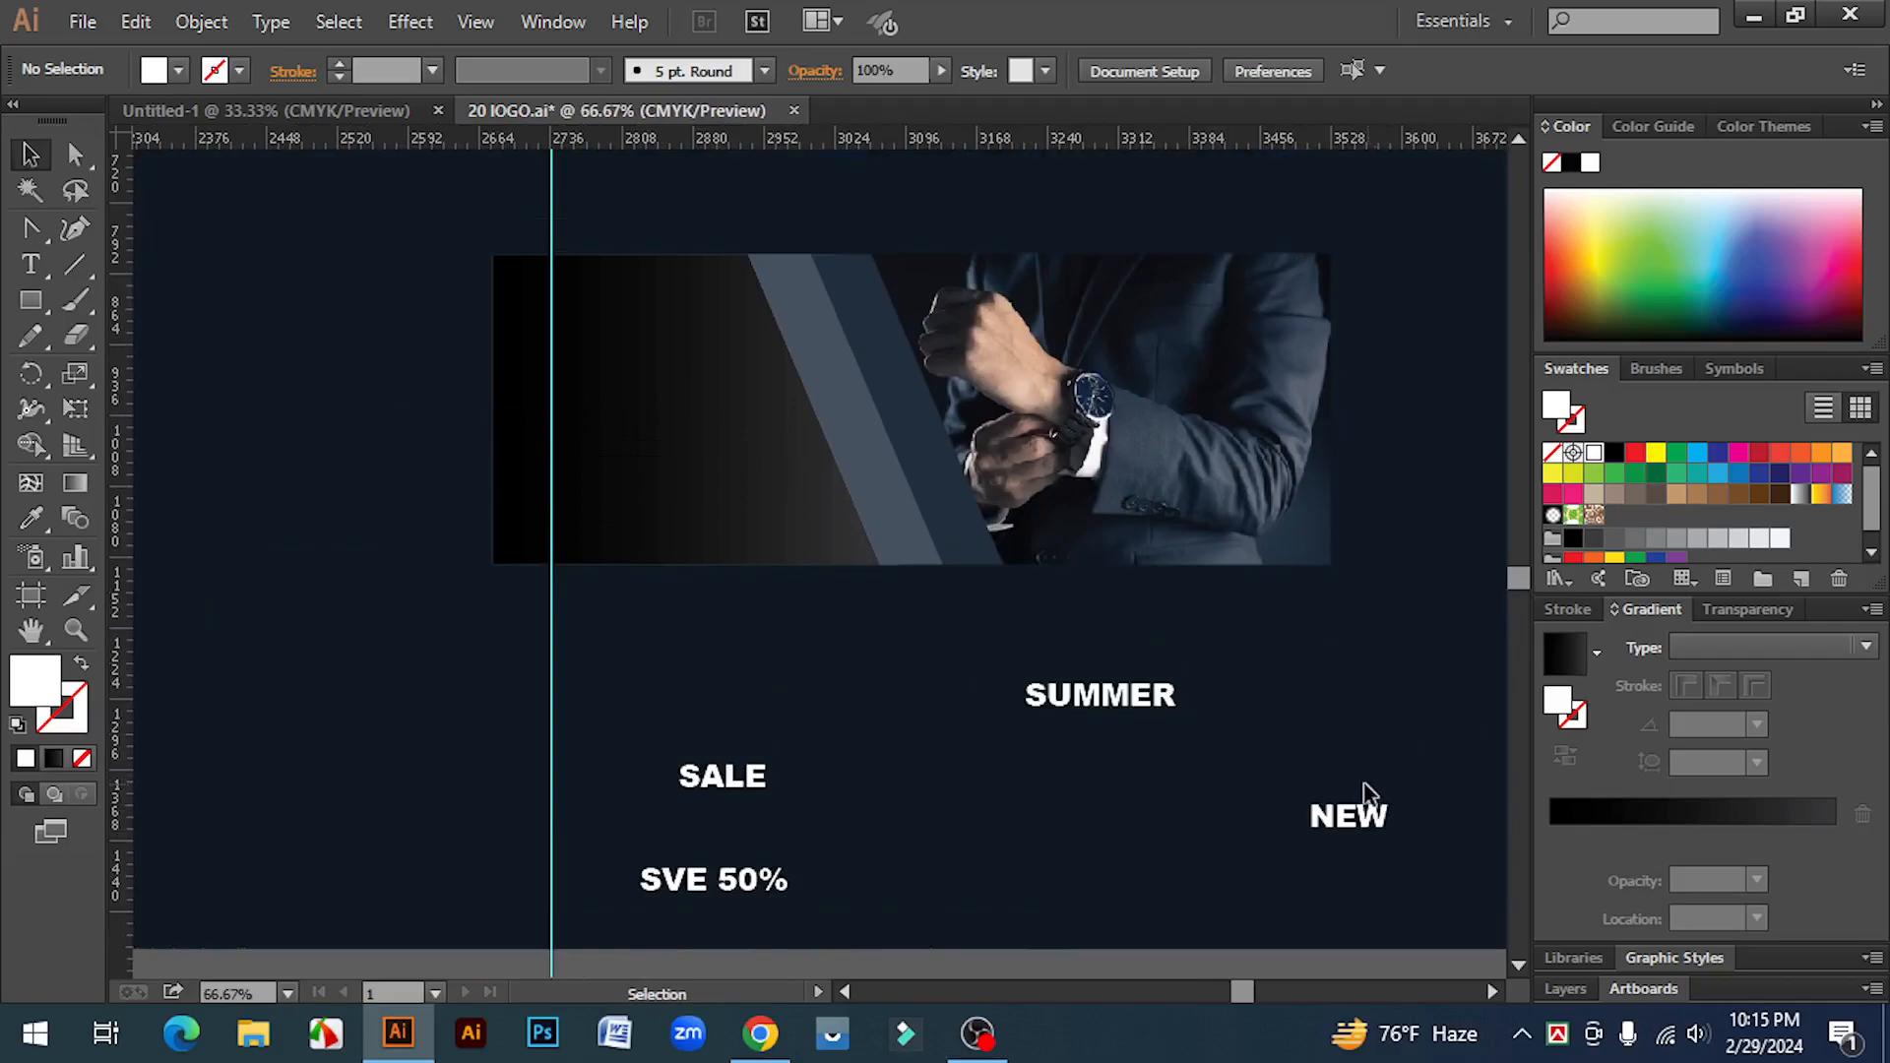
pyautogui.moveTo(1347, 827); pyautogui.dragTo(651, 329)
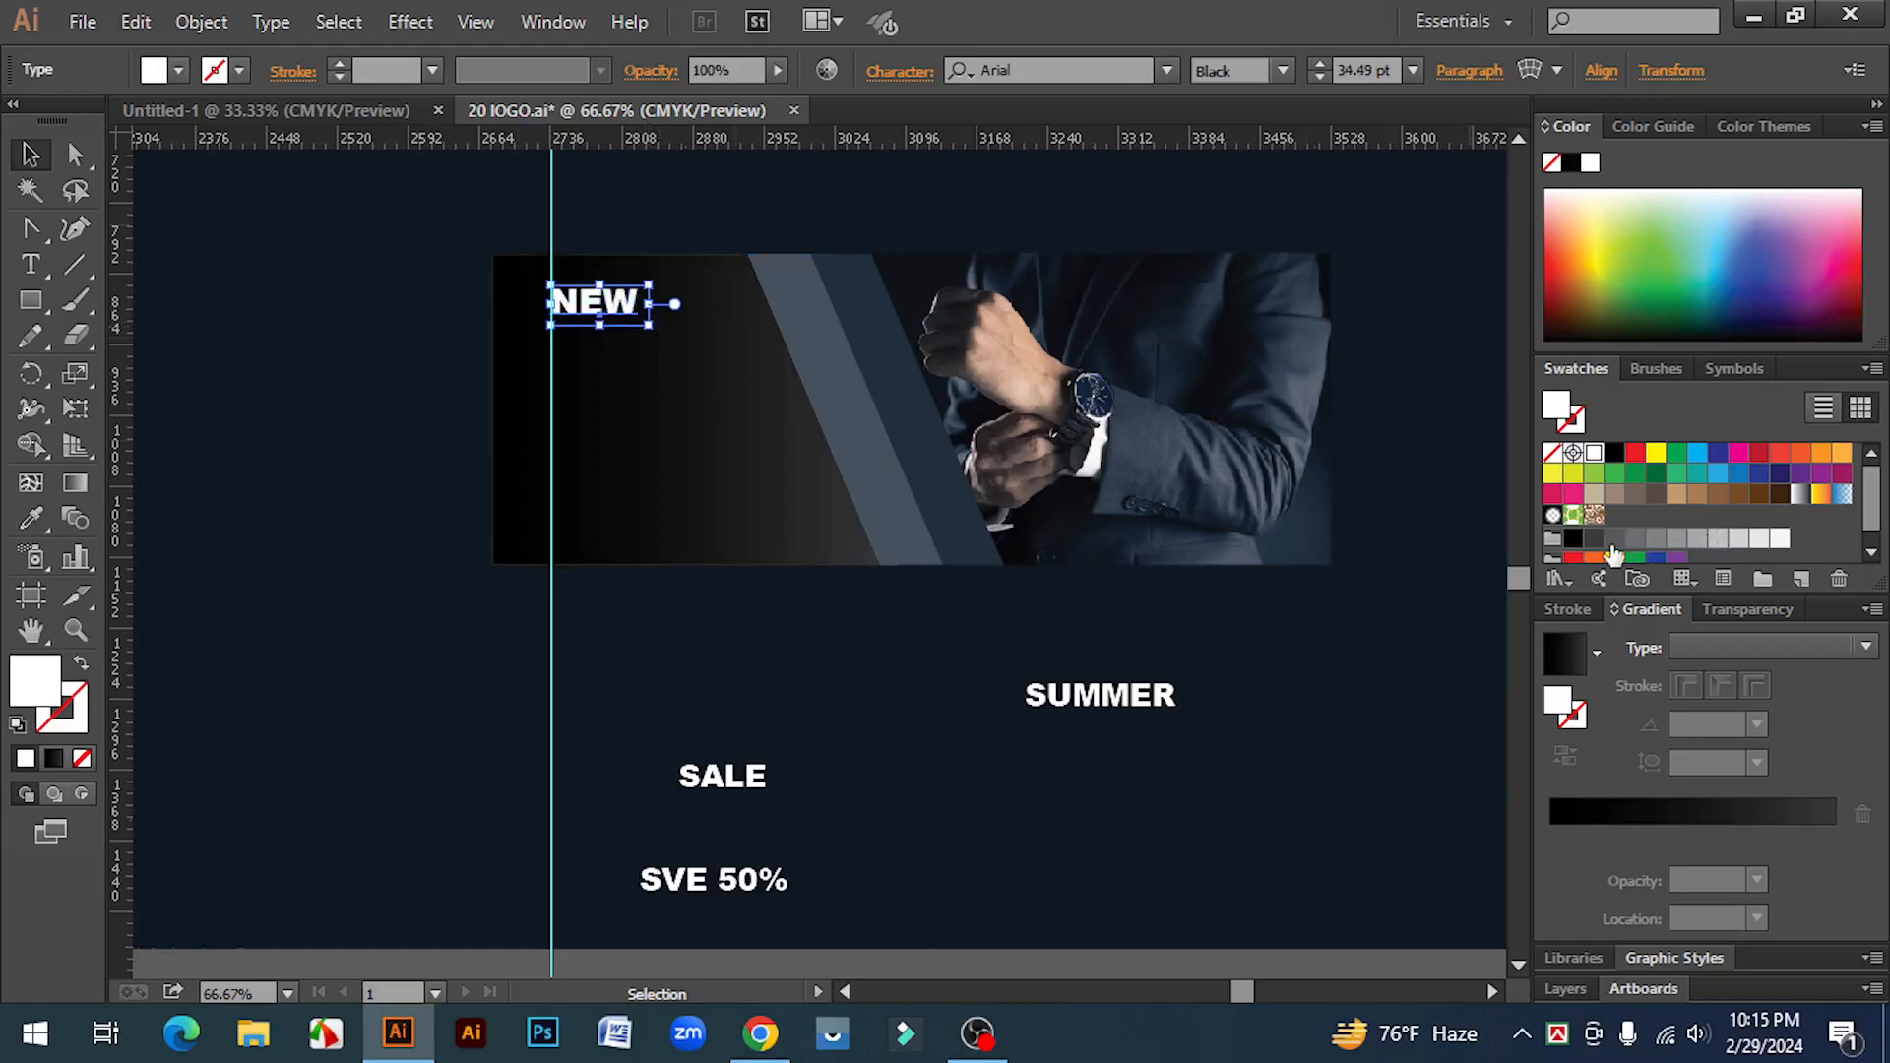
pyautogui.click(1635, 540)
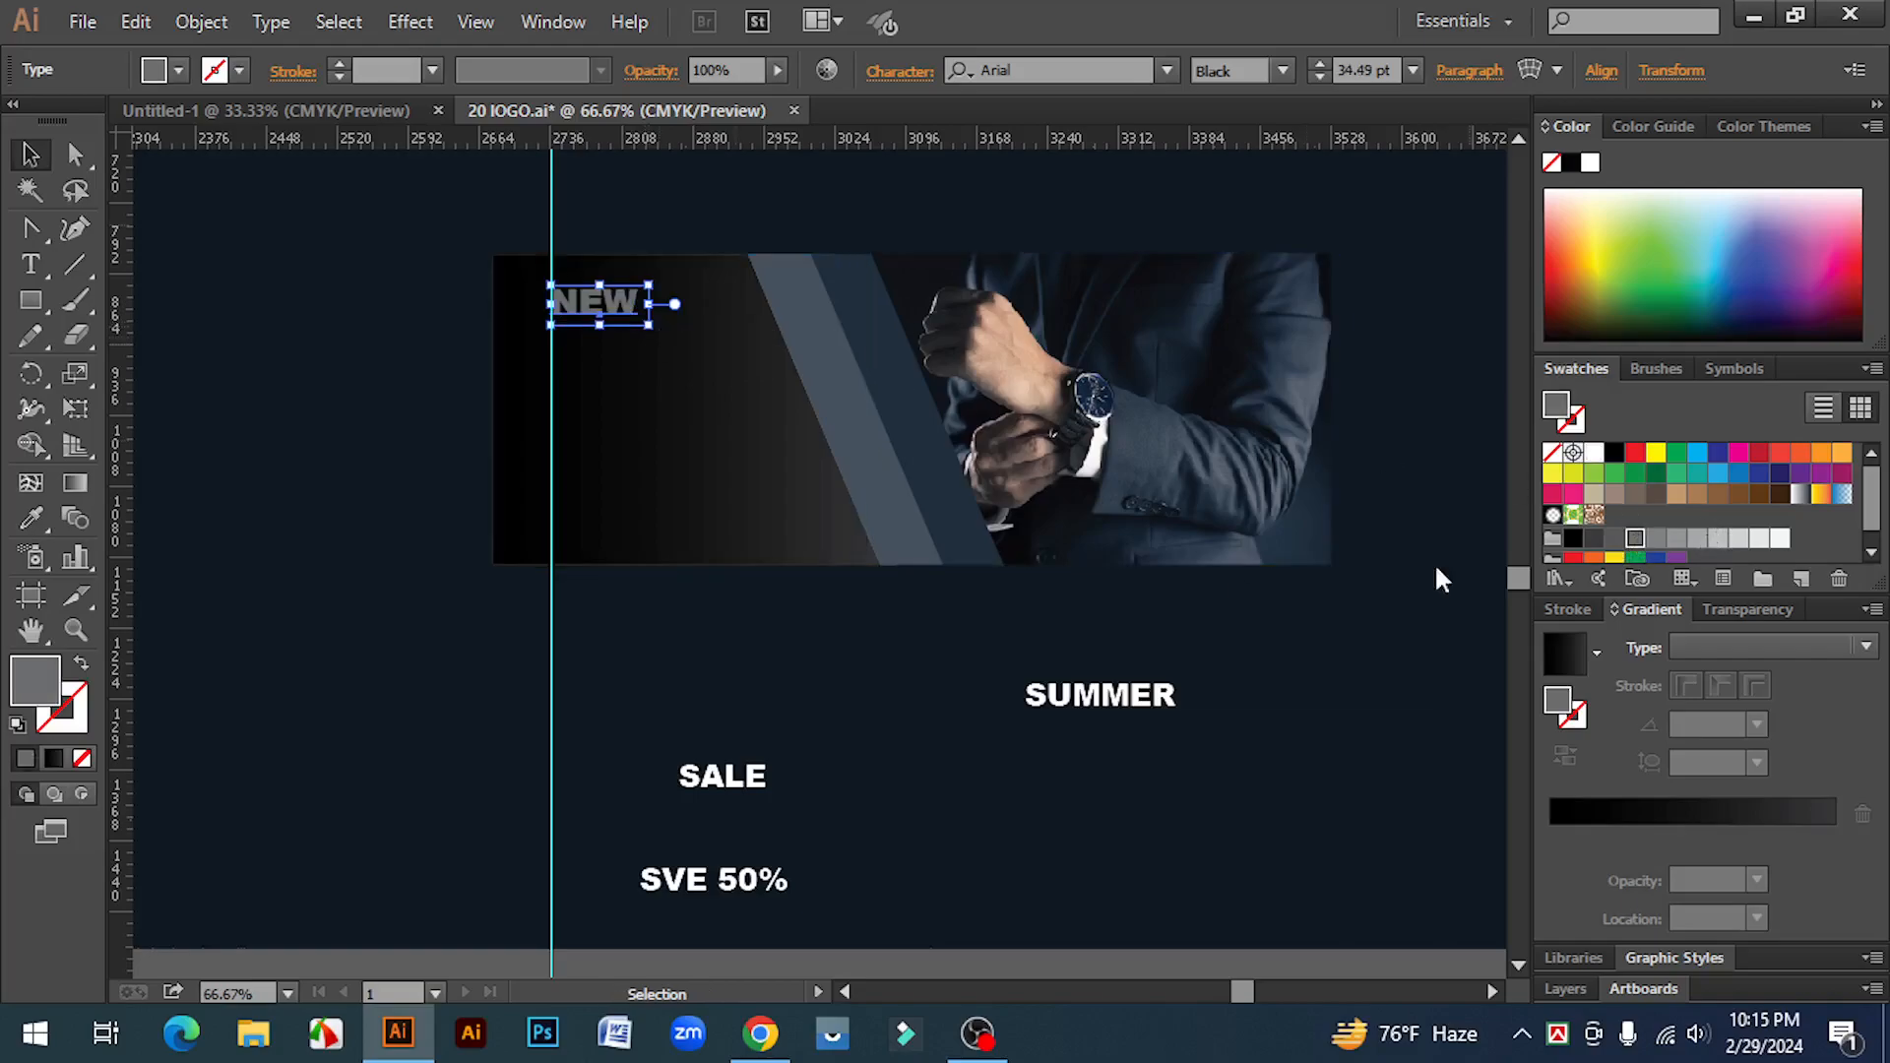
pyautogui.click(412, 612)
# Step: Place SUMMER directly below NEW and colour it light blue
pyautogui.keyDown('ctrl'); pyautogui.click(588, 396); pyautogui.keyUp('ctrl')
pyautogui.moveTo(720, 581); pyautogui.dragTo(595, 351)
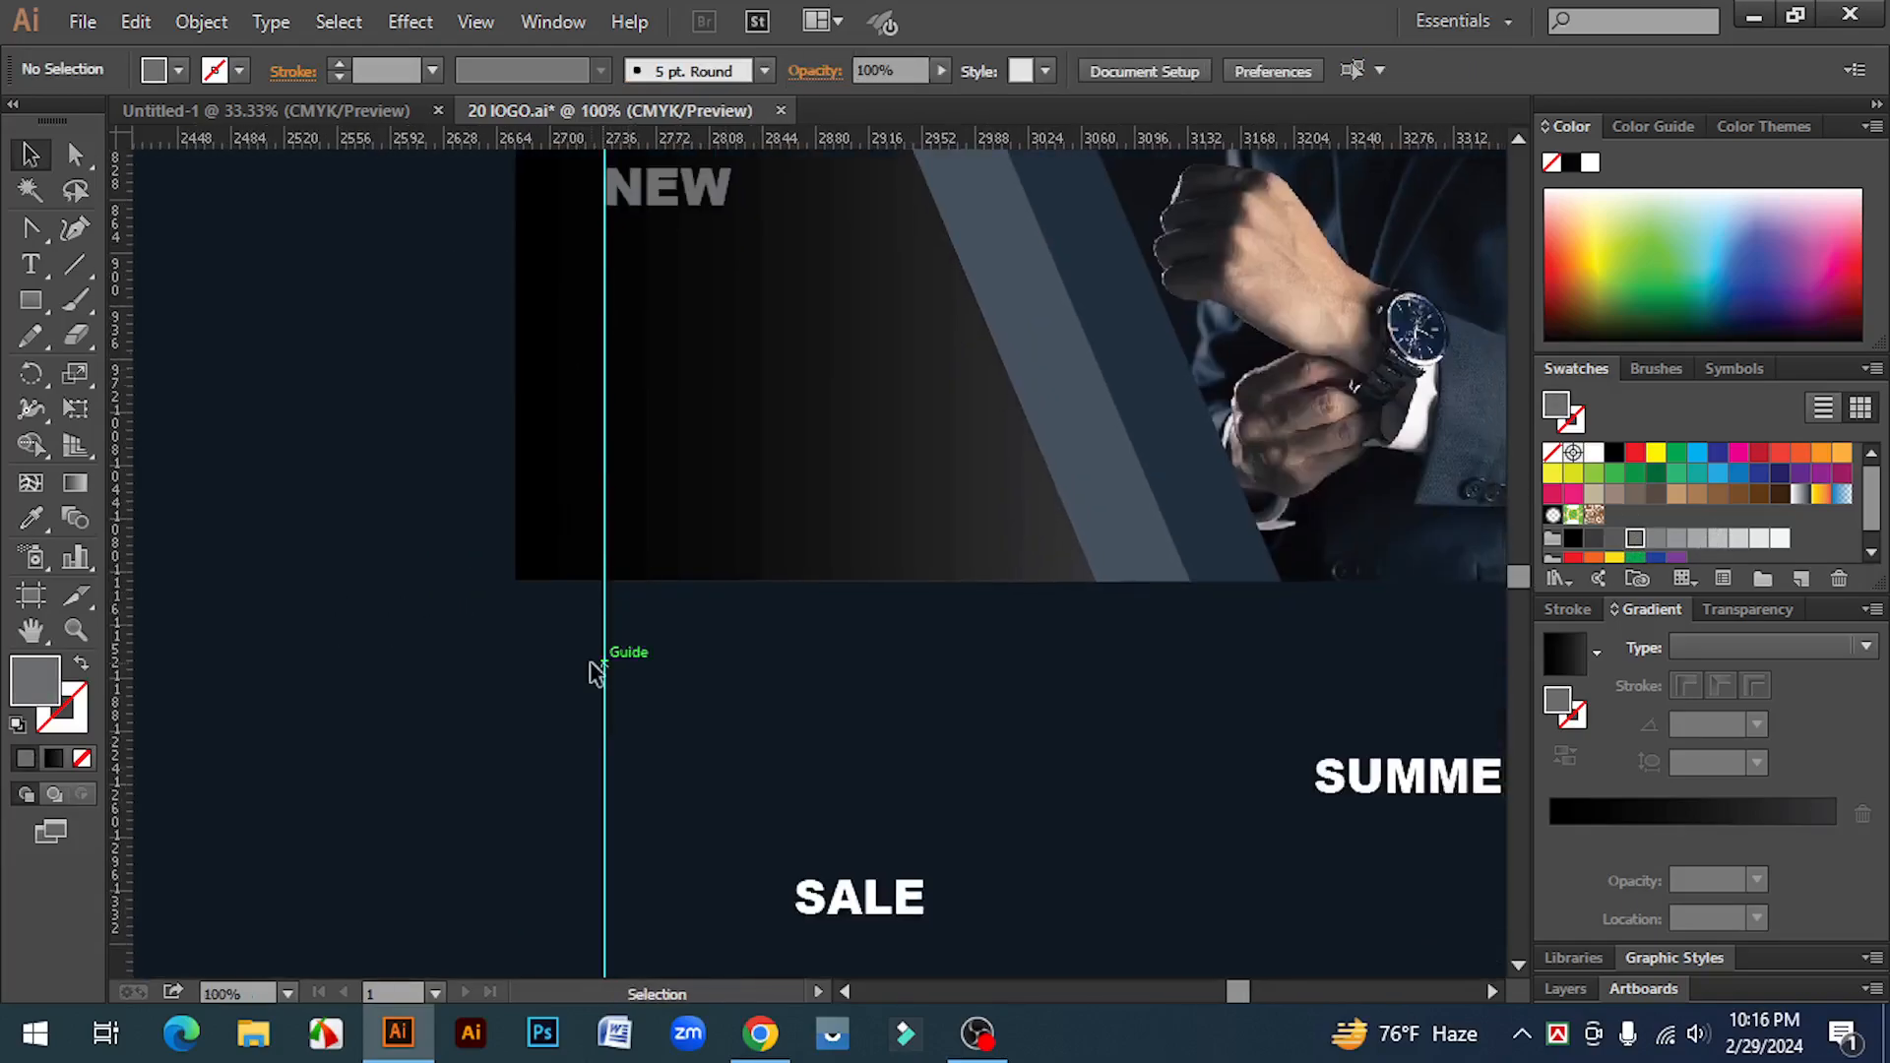
pyautogui.scroll(2, 673, 689)
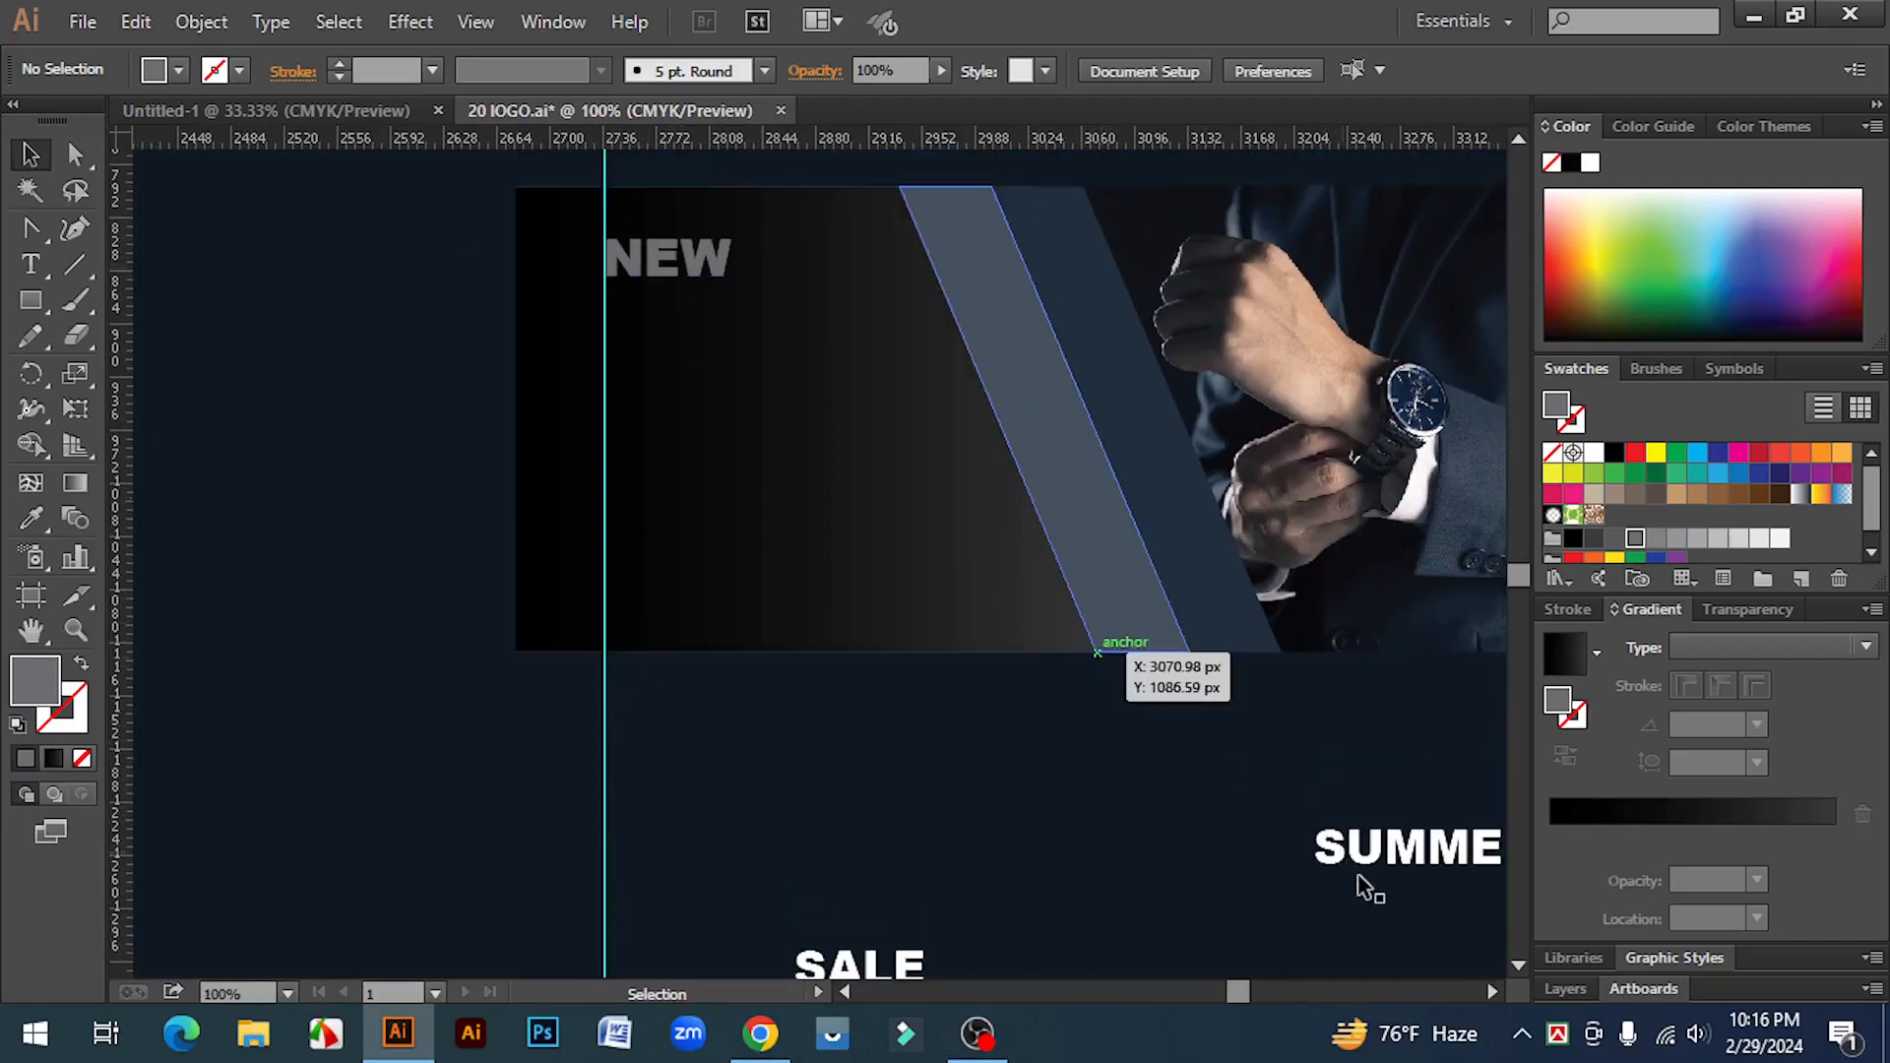
pyautogui.moveTo(1359, 857); pyautogui.dragTo(643, 323)
pyautogui.click(1695, 455)
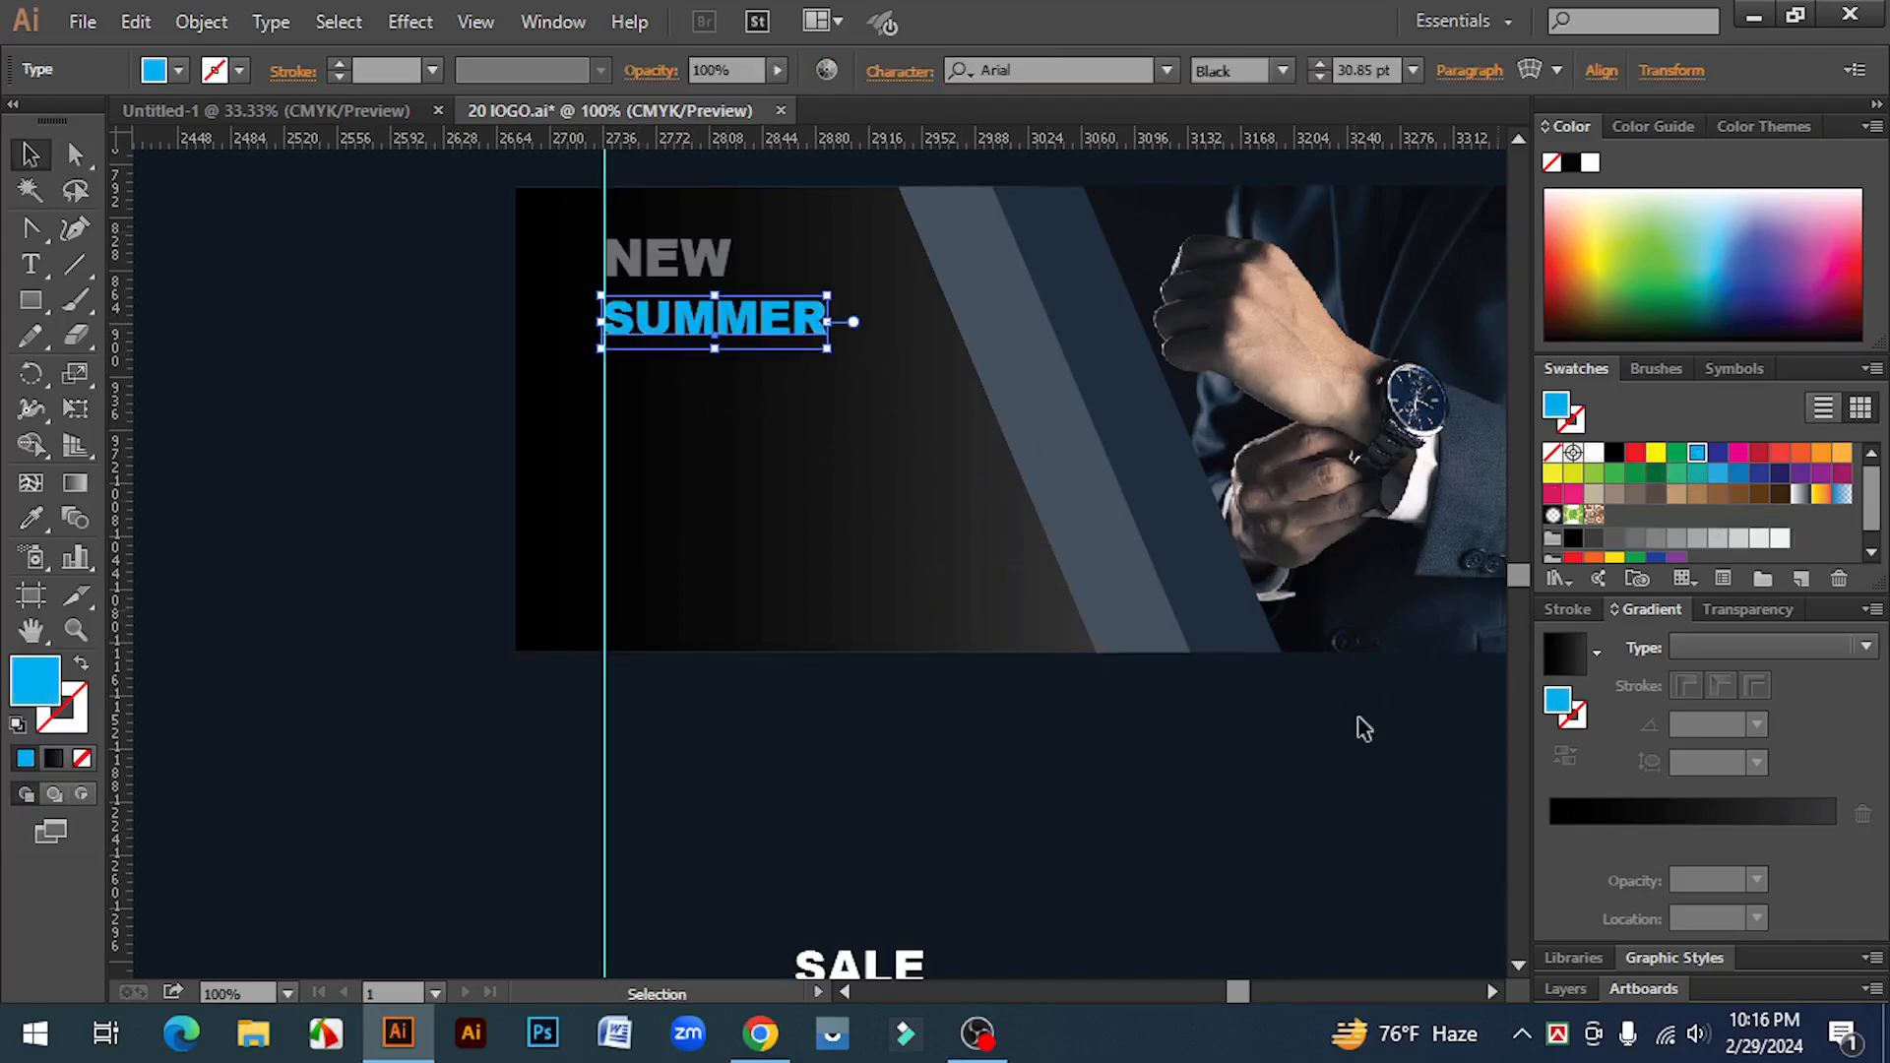
# Step: Position SALE below SUMMER and bring the SVE 50% line onto the panel beneath it
pyautogui.click(1203, 820)
pyautogui.scroll(-2, 1083, 846)
pyautogui.moveTo(879, 914); pyautogui.dragTo(680, 314)
pyautogui.click(1027, 870)
pyautogui.scroll(-5, 1024, 876)
pyautogui.moveTo(891, 886); pyautogui.dragTo(836, 377)
pyautogui.scroll(3, 832, 482)
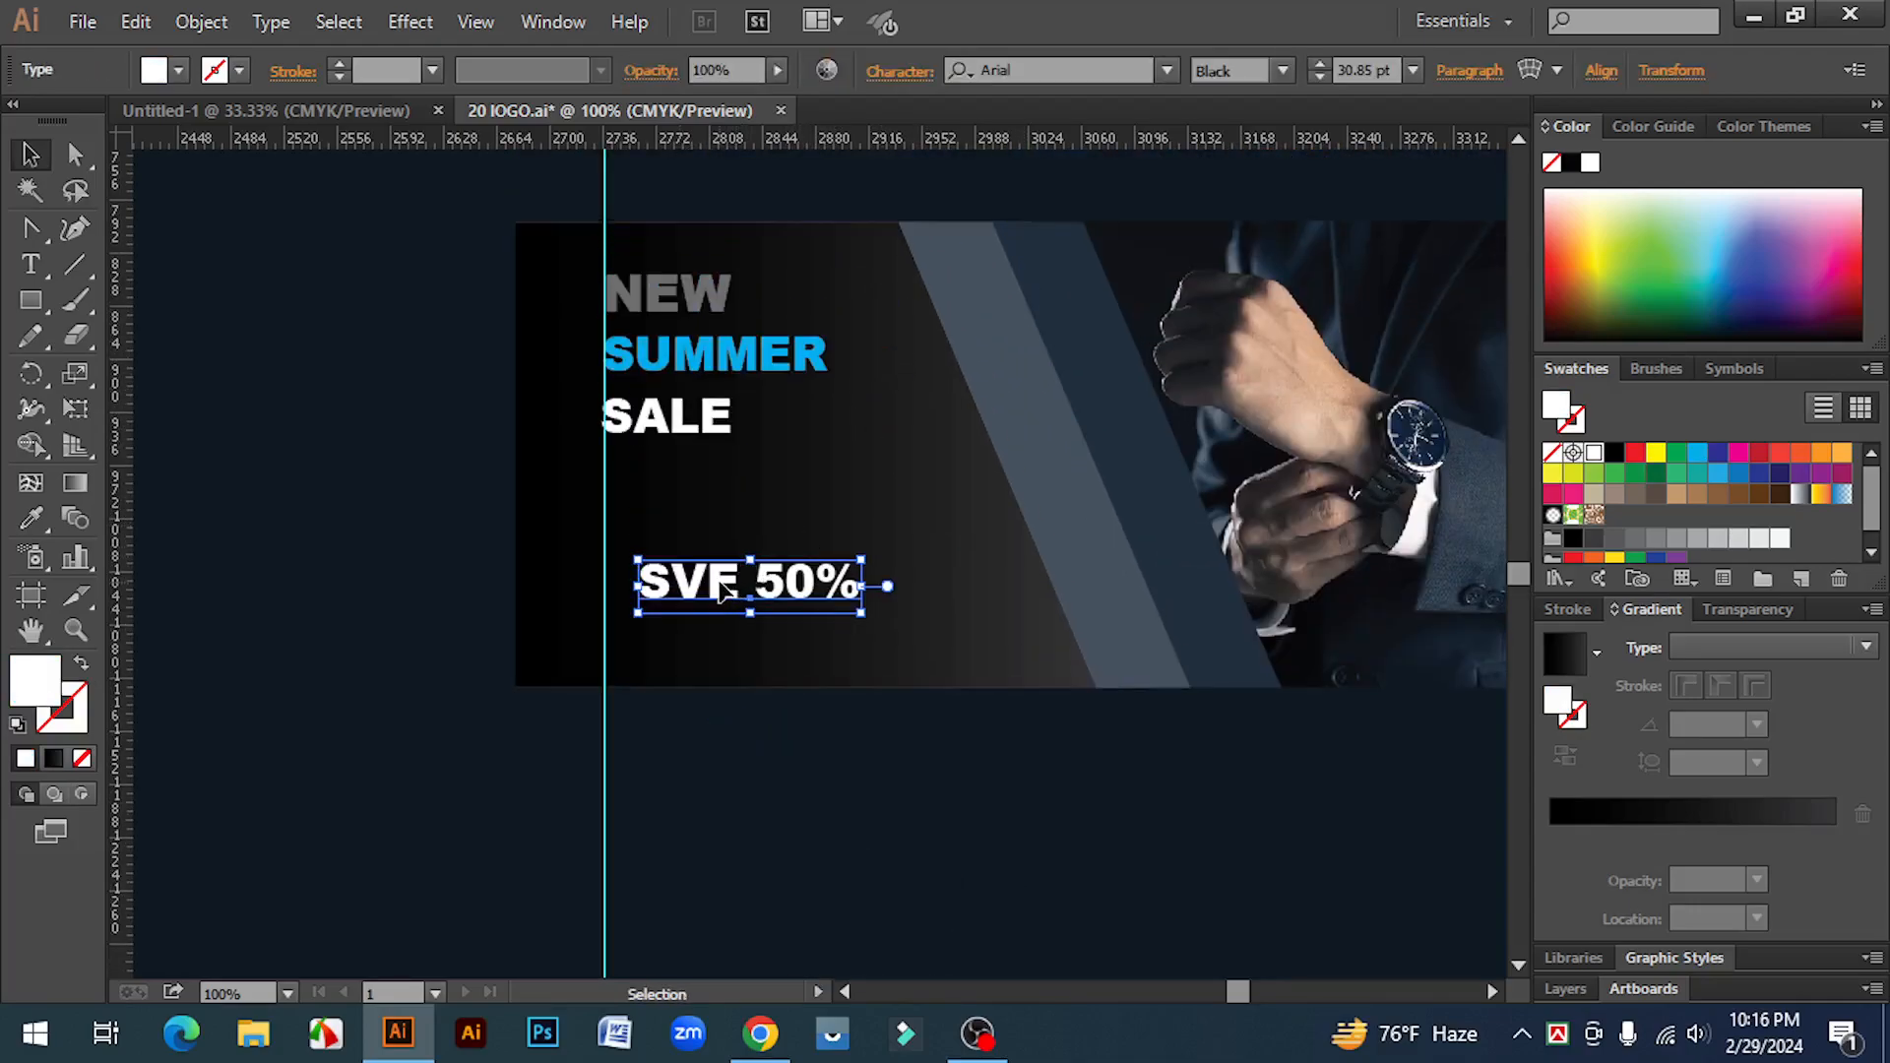
# Step: Correct the text to SAVE 50% by inserting the missing A
pyautogui.click(31, 264)
pyautogui.click(737, 593)
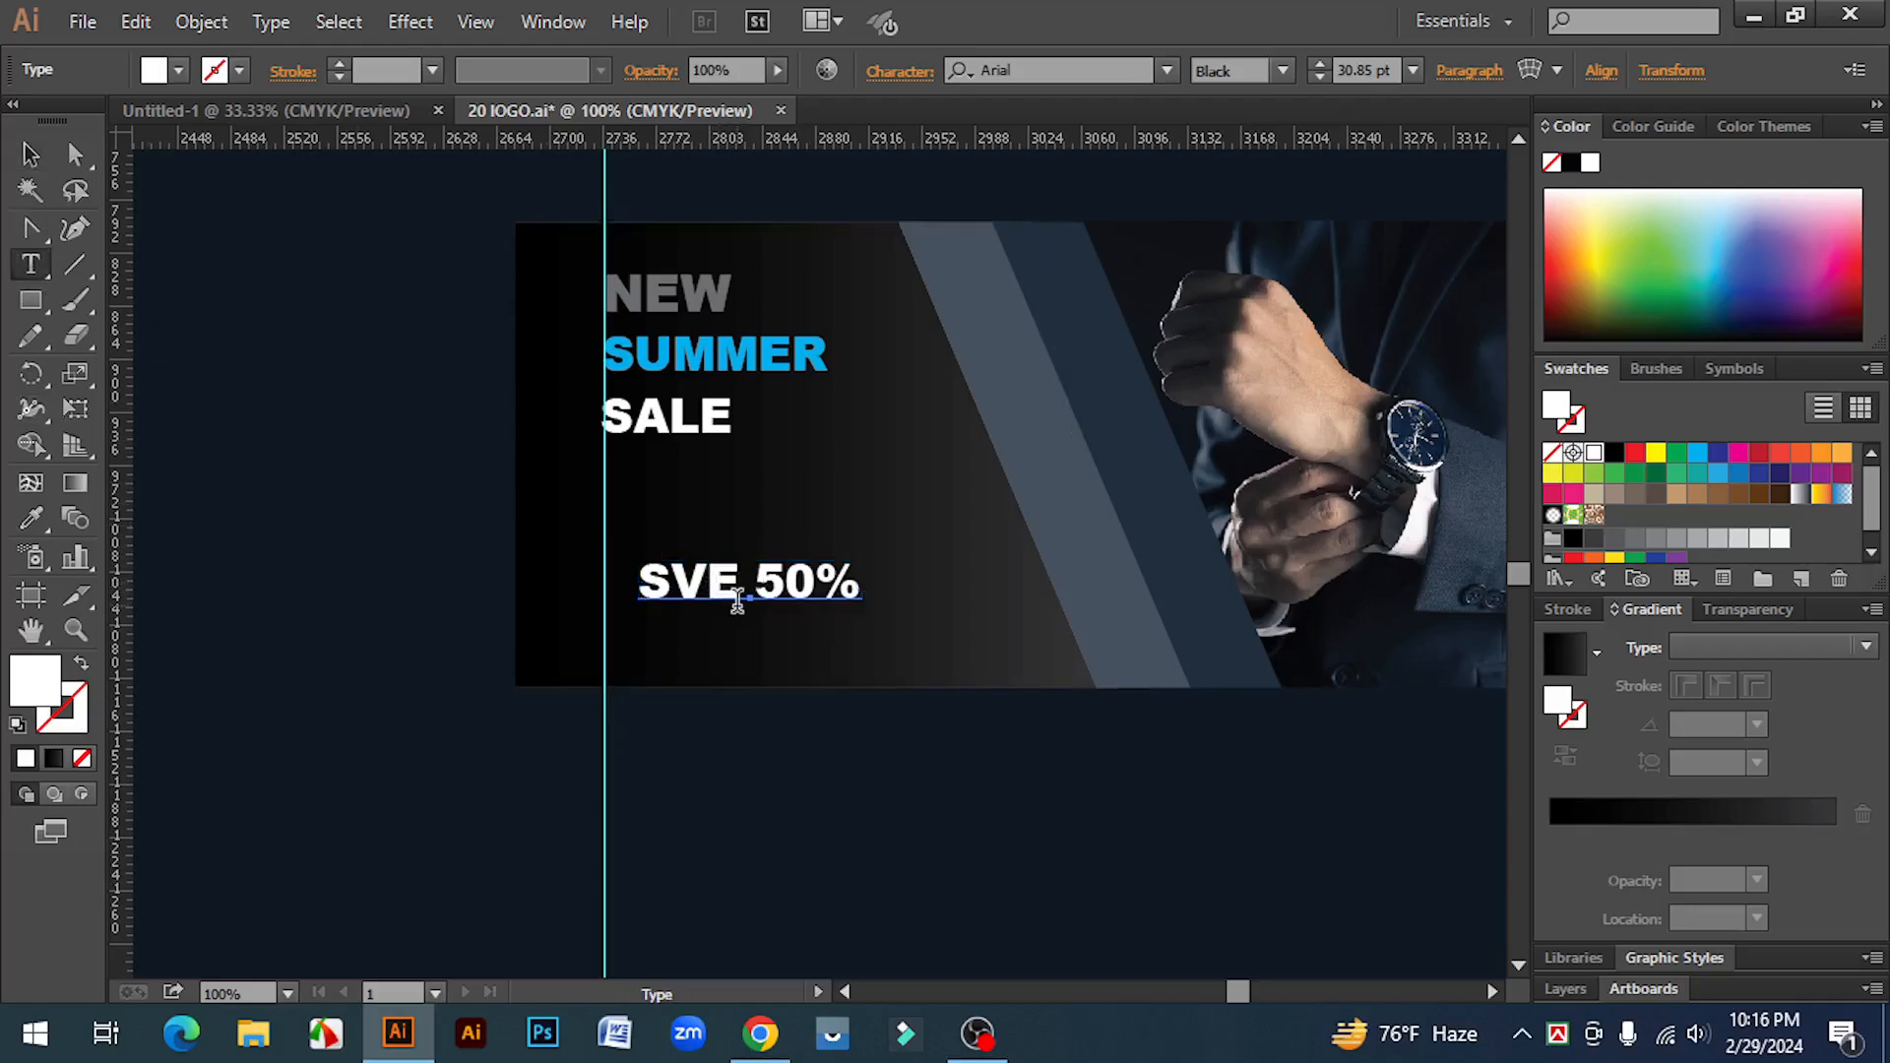
pyautogui.click(670, 581)
pyautogui.write('A')
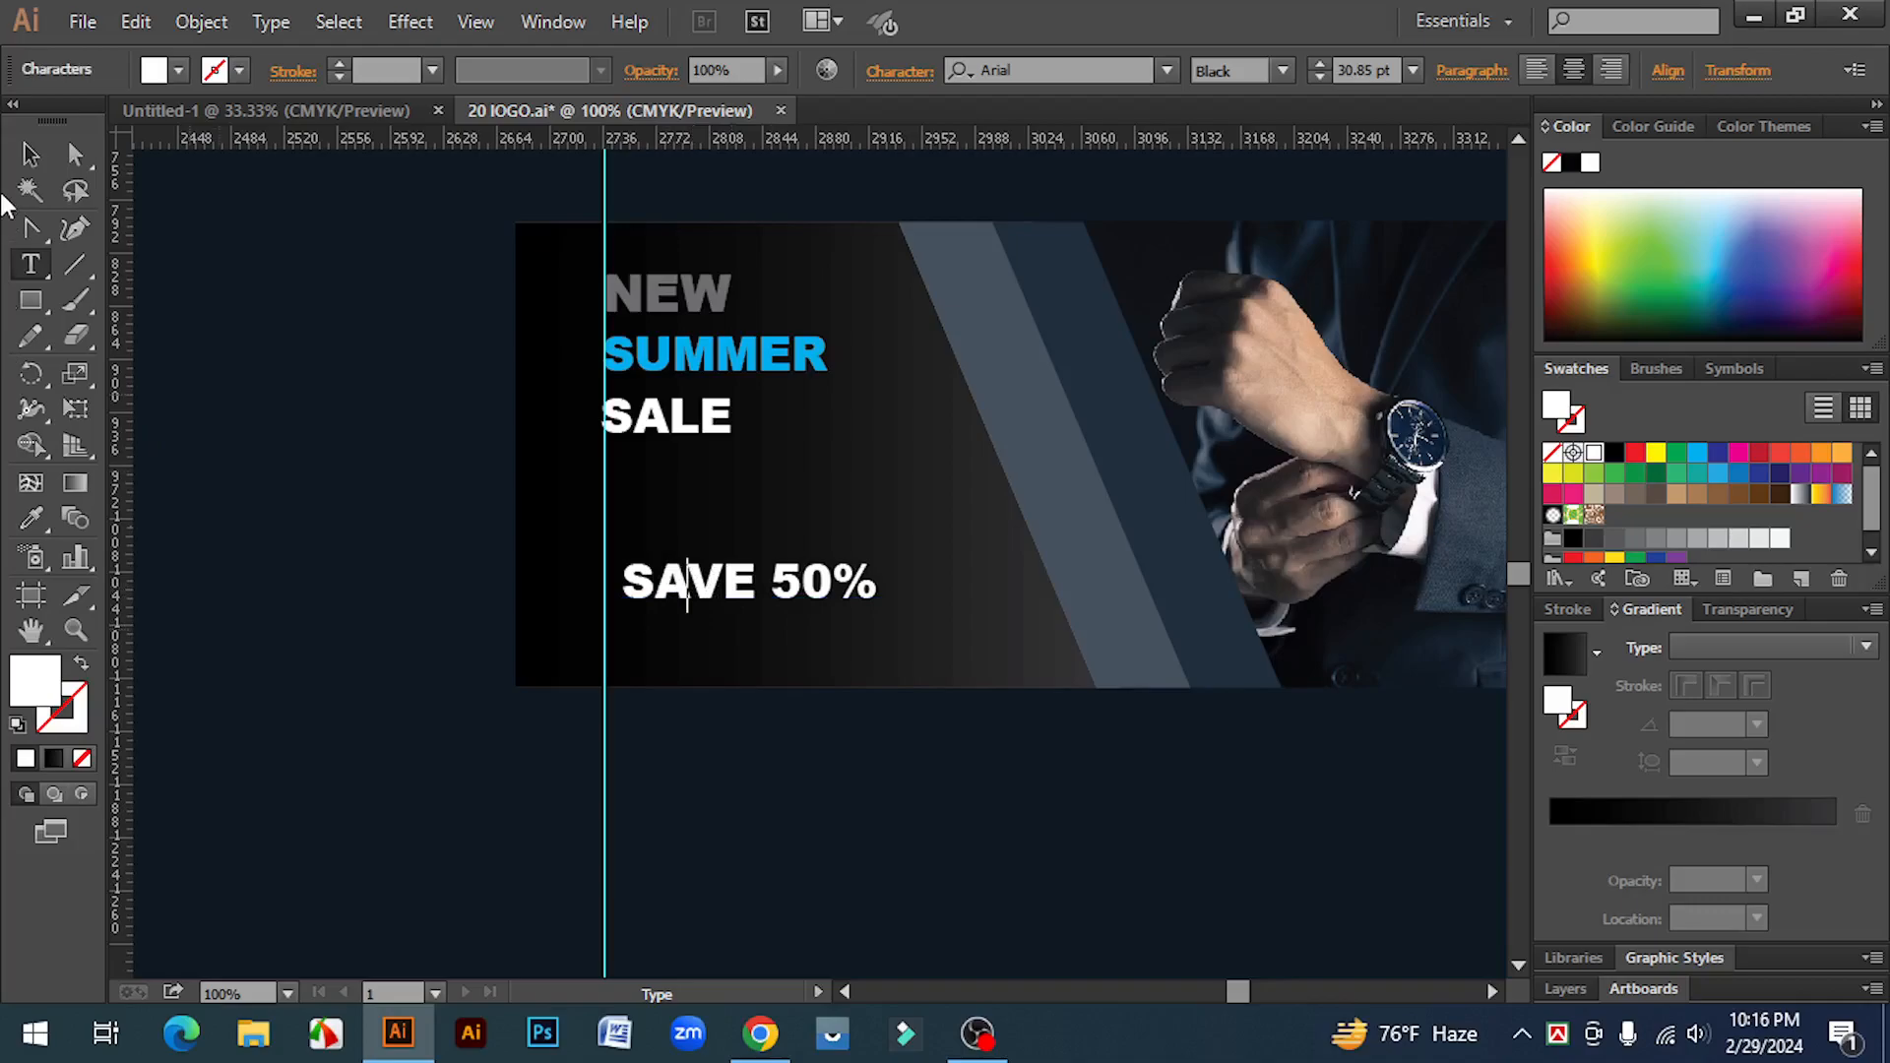
# Step: Align SAVE 50% directly under SALE and colour it yellow
pyautogui.click(31, 153)
pyautogui.moveTo(704, 588); pyautogui.dragTo(683, 486)
pyautogui.moveTo(854, 597); pyautogui.dragTo(853, 596)
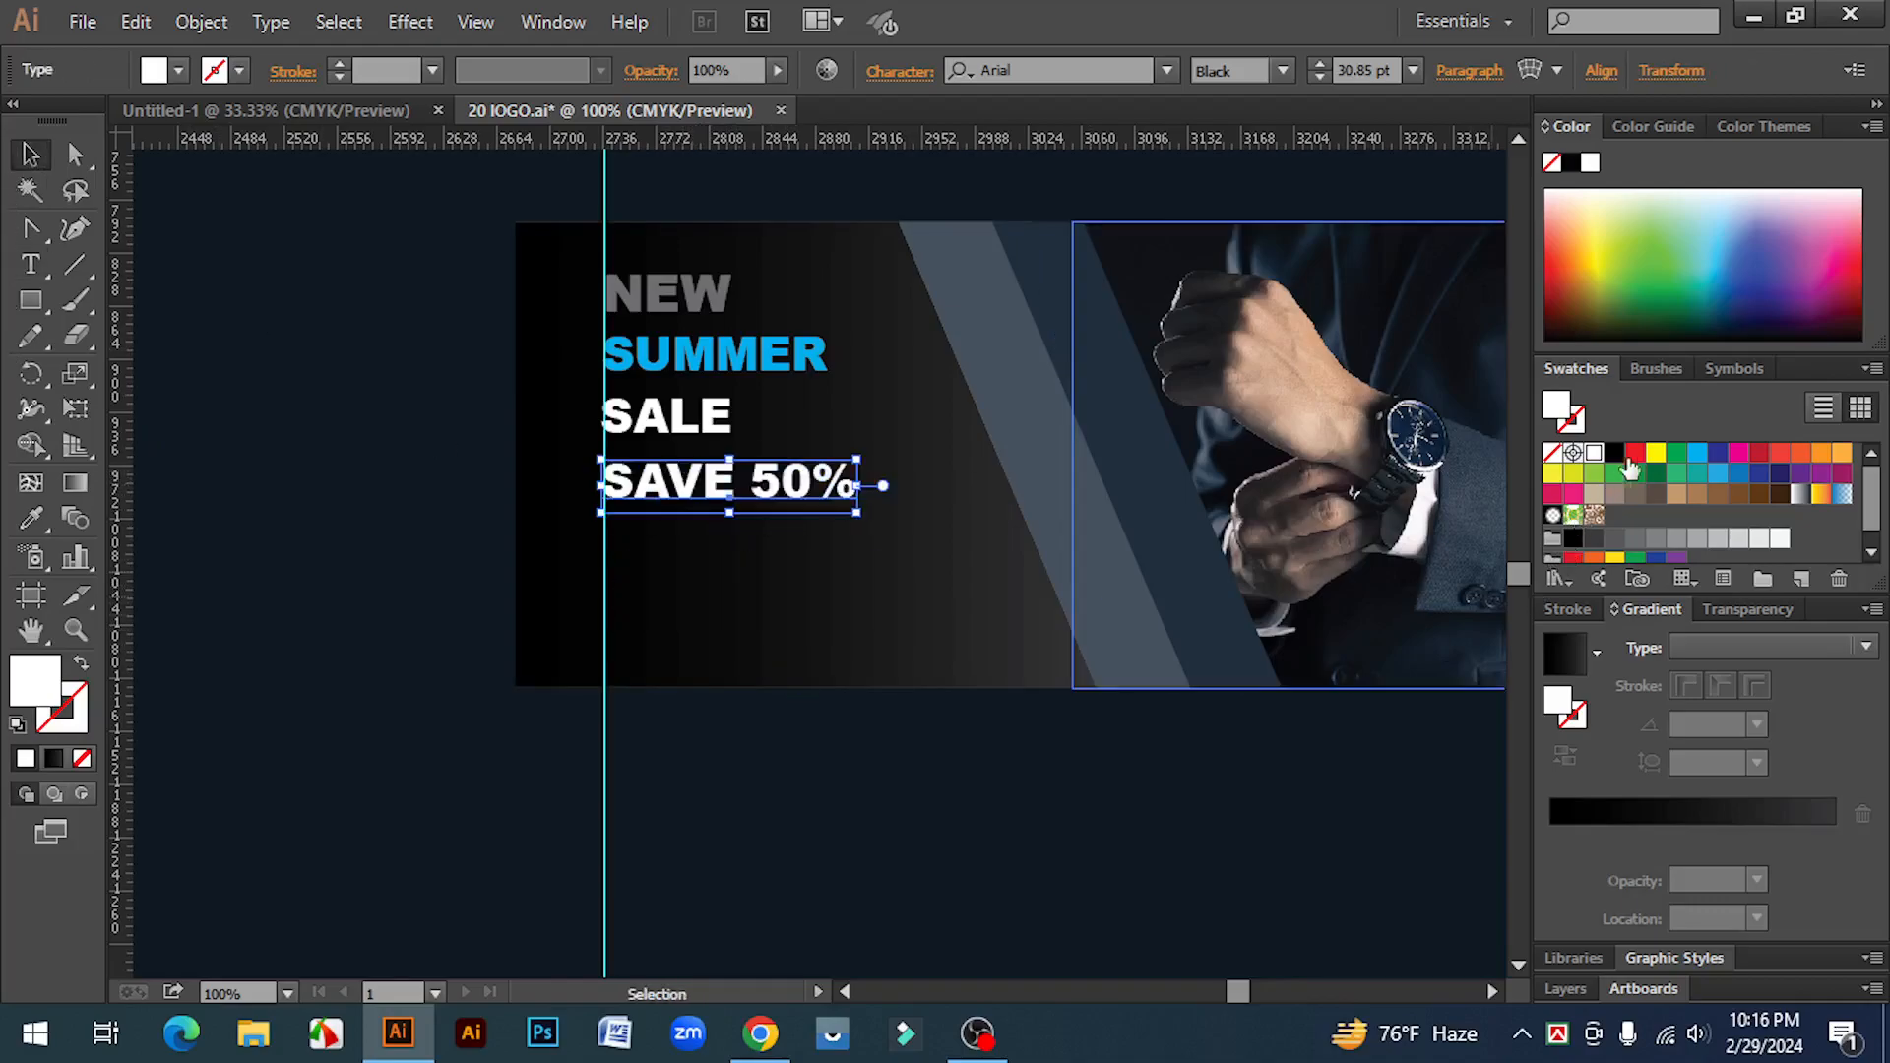
pyautogui.click(1658, 455)
pyautogui.click(1013, 860)
# Step: Scale the ORDER NOW text down
pyautogui.scroll(-5, 1024, 854)
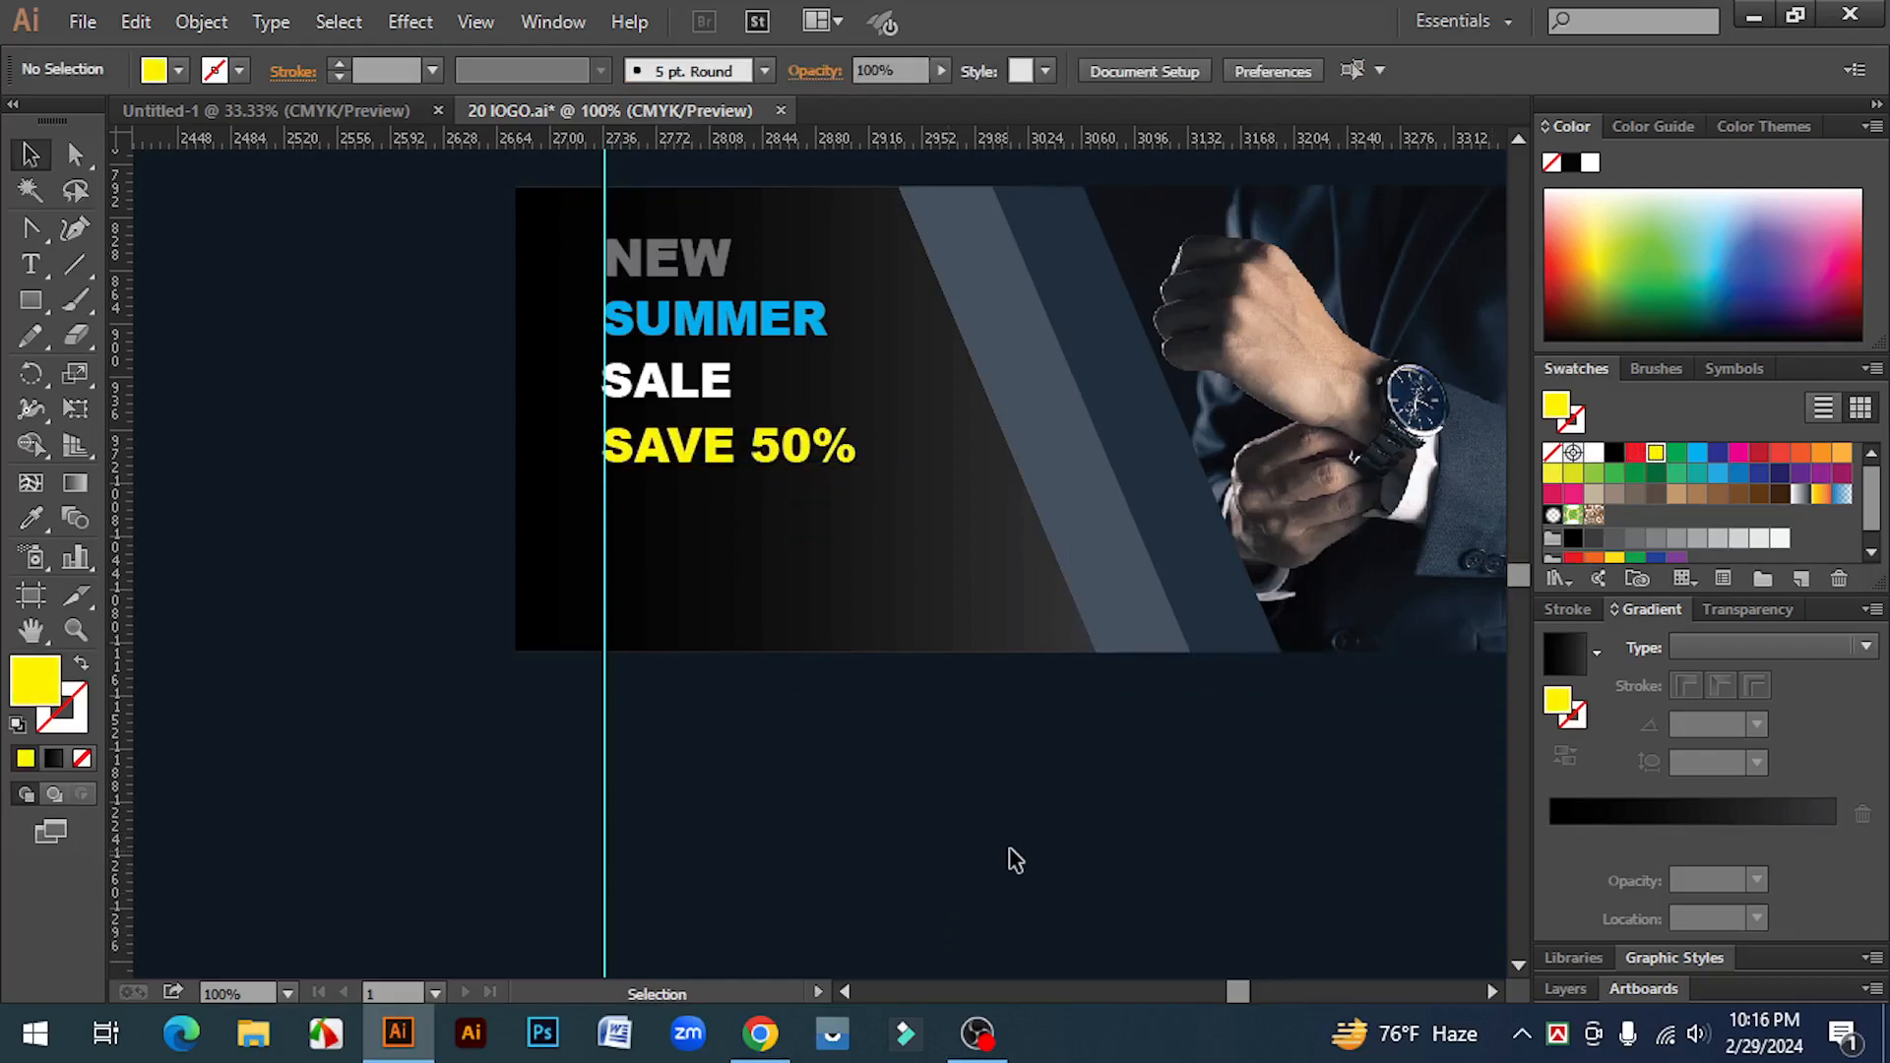
pyautogui.scroll(-3, 1024, 855)
pyautogui.moveTo(1159, 968); pyautogui.dragTo(1024, 745)
pyautogui.scroll(3, 1093, 797)
pyautogui.scroll(2, 1073, 846)
pyautogui.scroll(-2, 1063, 899)
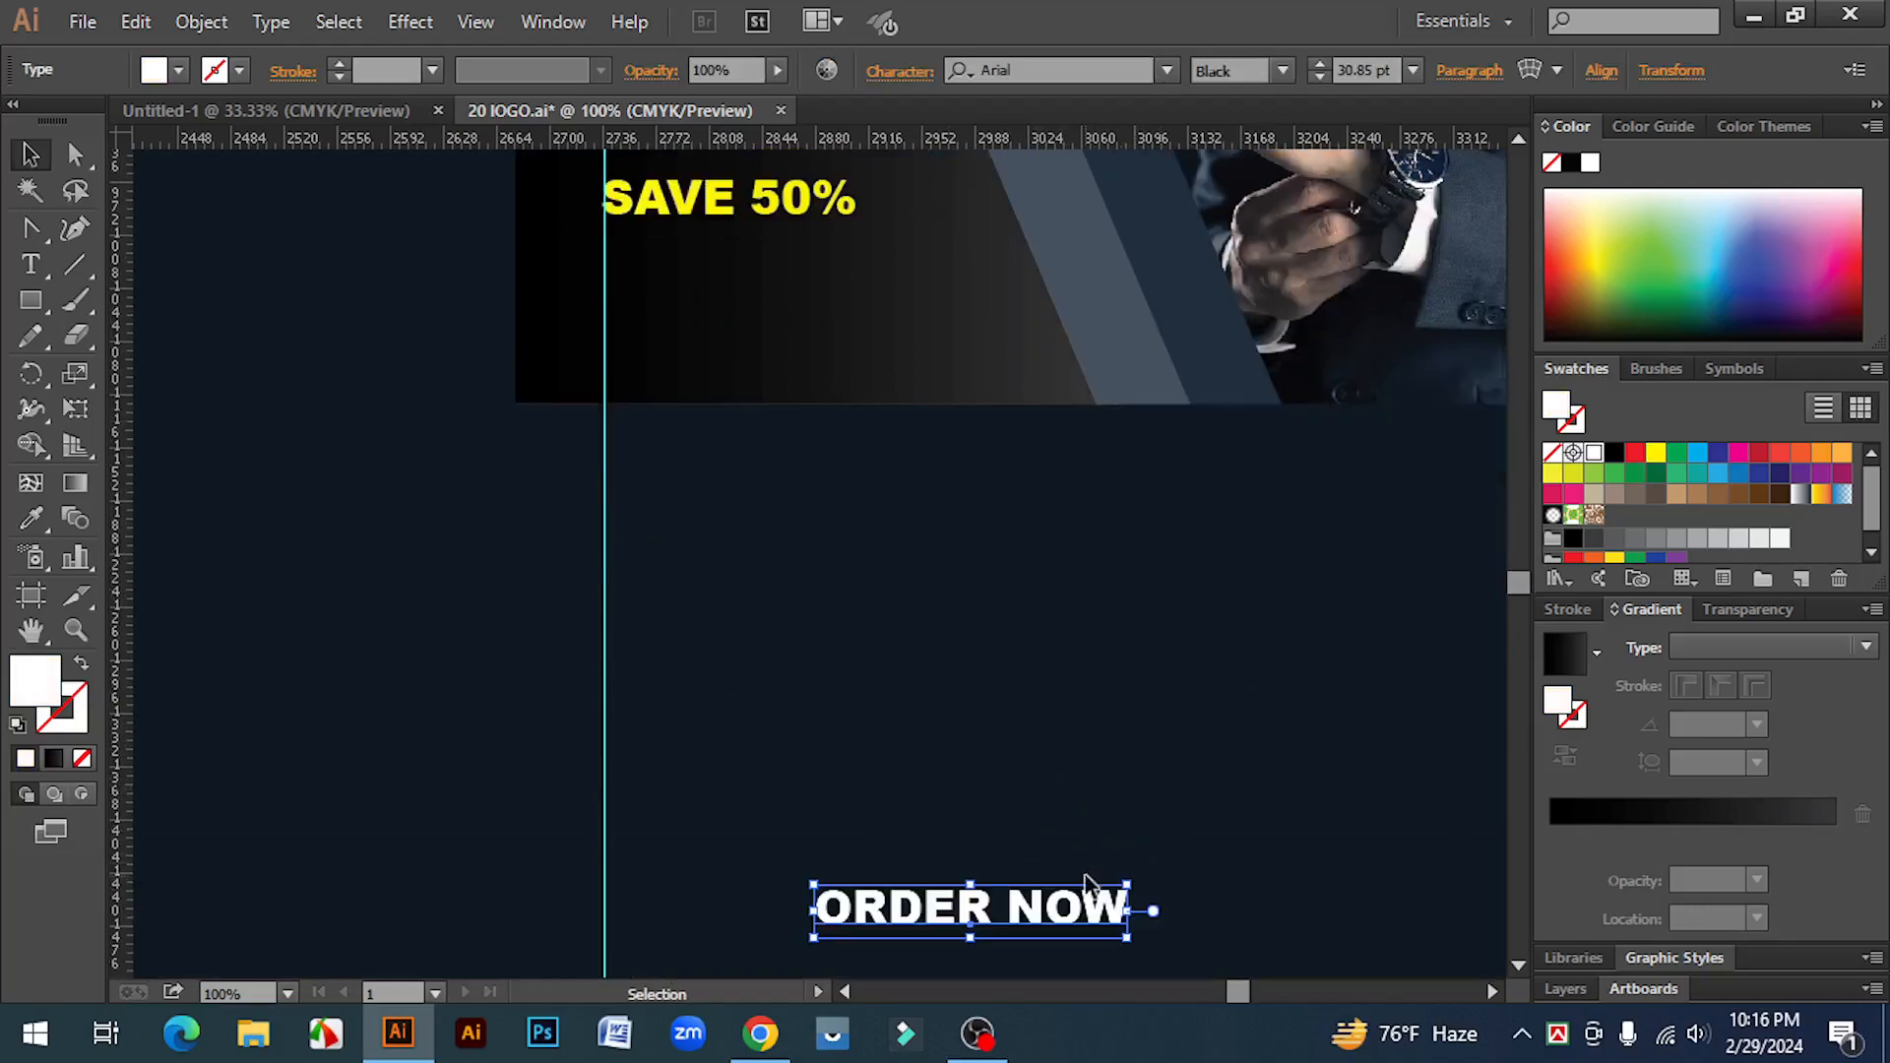
pyautogui.moveTo(1131, 941); pyautogui.dragTo(1003, 756)
pyautogui.scroll(2, 1040, 793)
pyautogui.click(789, 700)
# Step: Draw a rectangle below SAVE 50% and fill it red
pyautogui.moveTo(32, 295); pyautogui.dragTo(147, 299)
pyautogui.moveTo(604, 399)
pyautogui.mouseDown()
pyautogui.moveTo(787, 498)
pyautogui.moveTo(849, 480)
pyautogui.mouseUp()
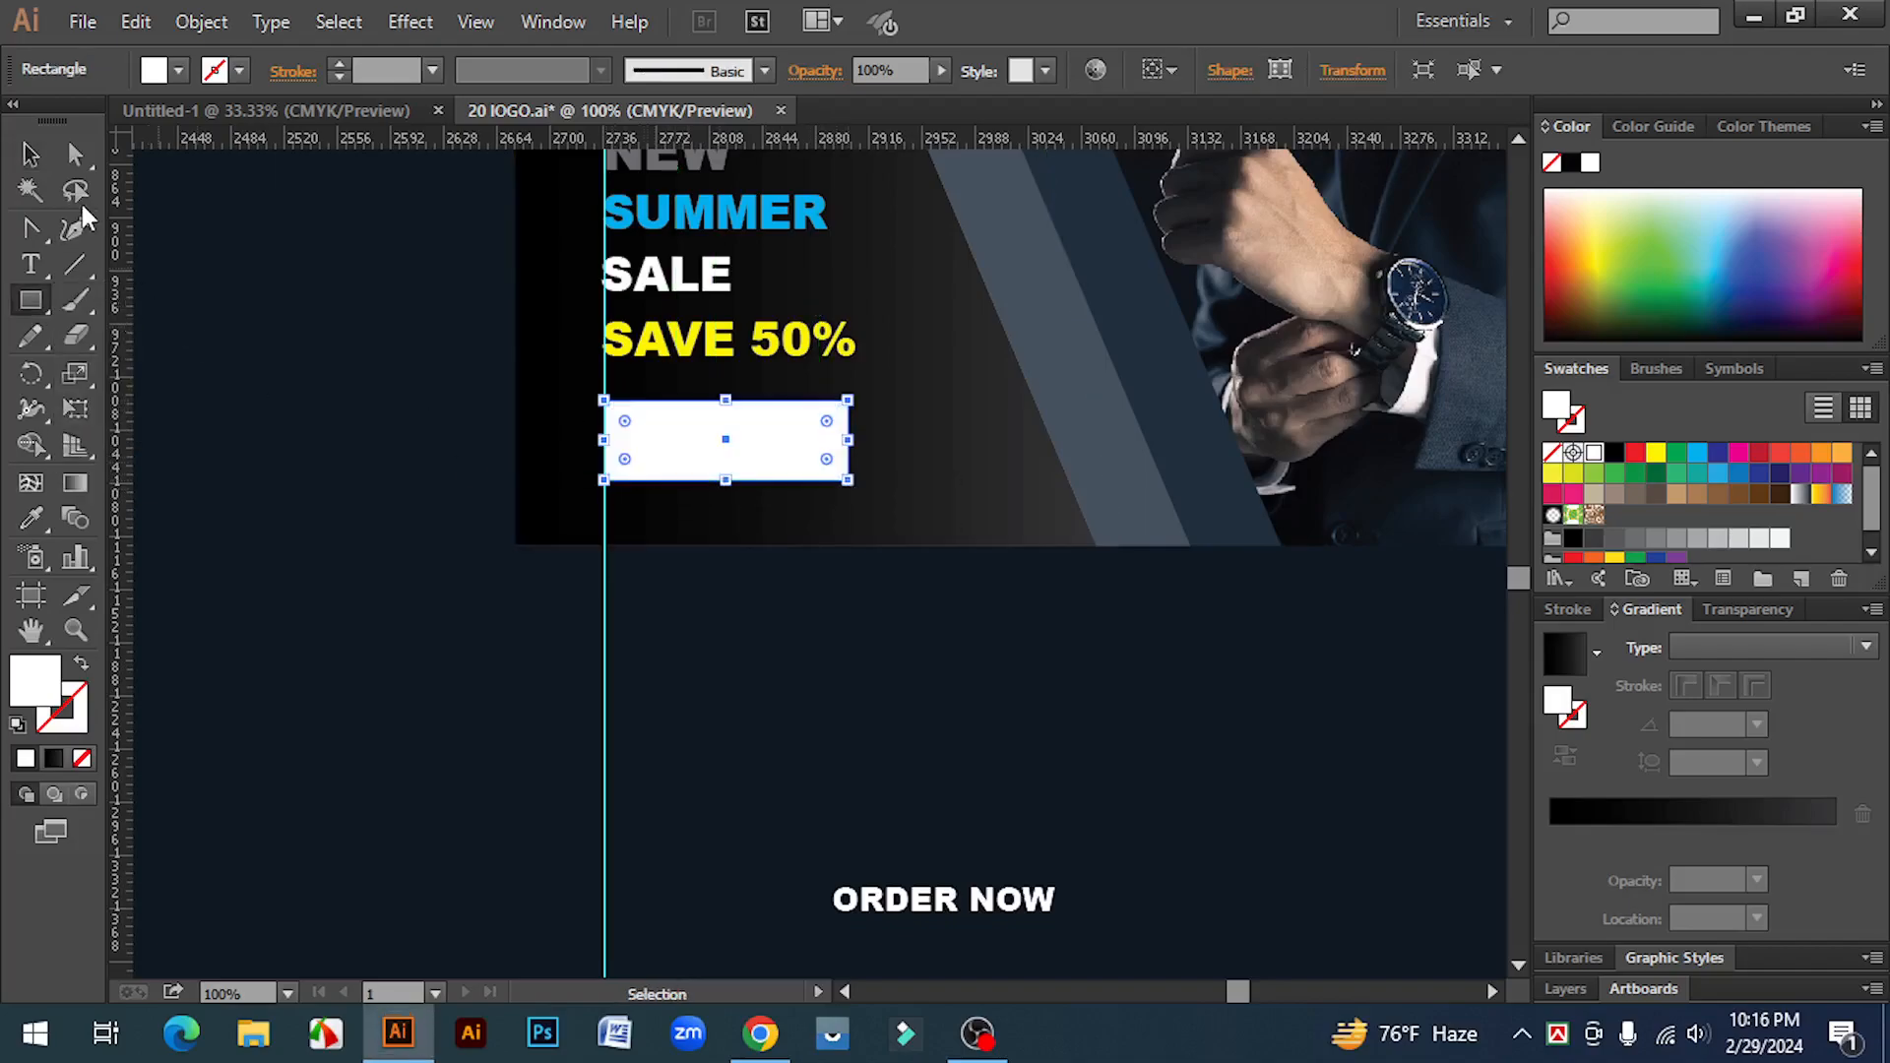
pyautogui.click(30, 155)
pyautogui.click(1635, 454)
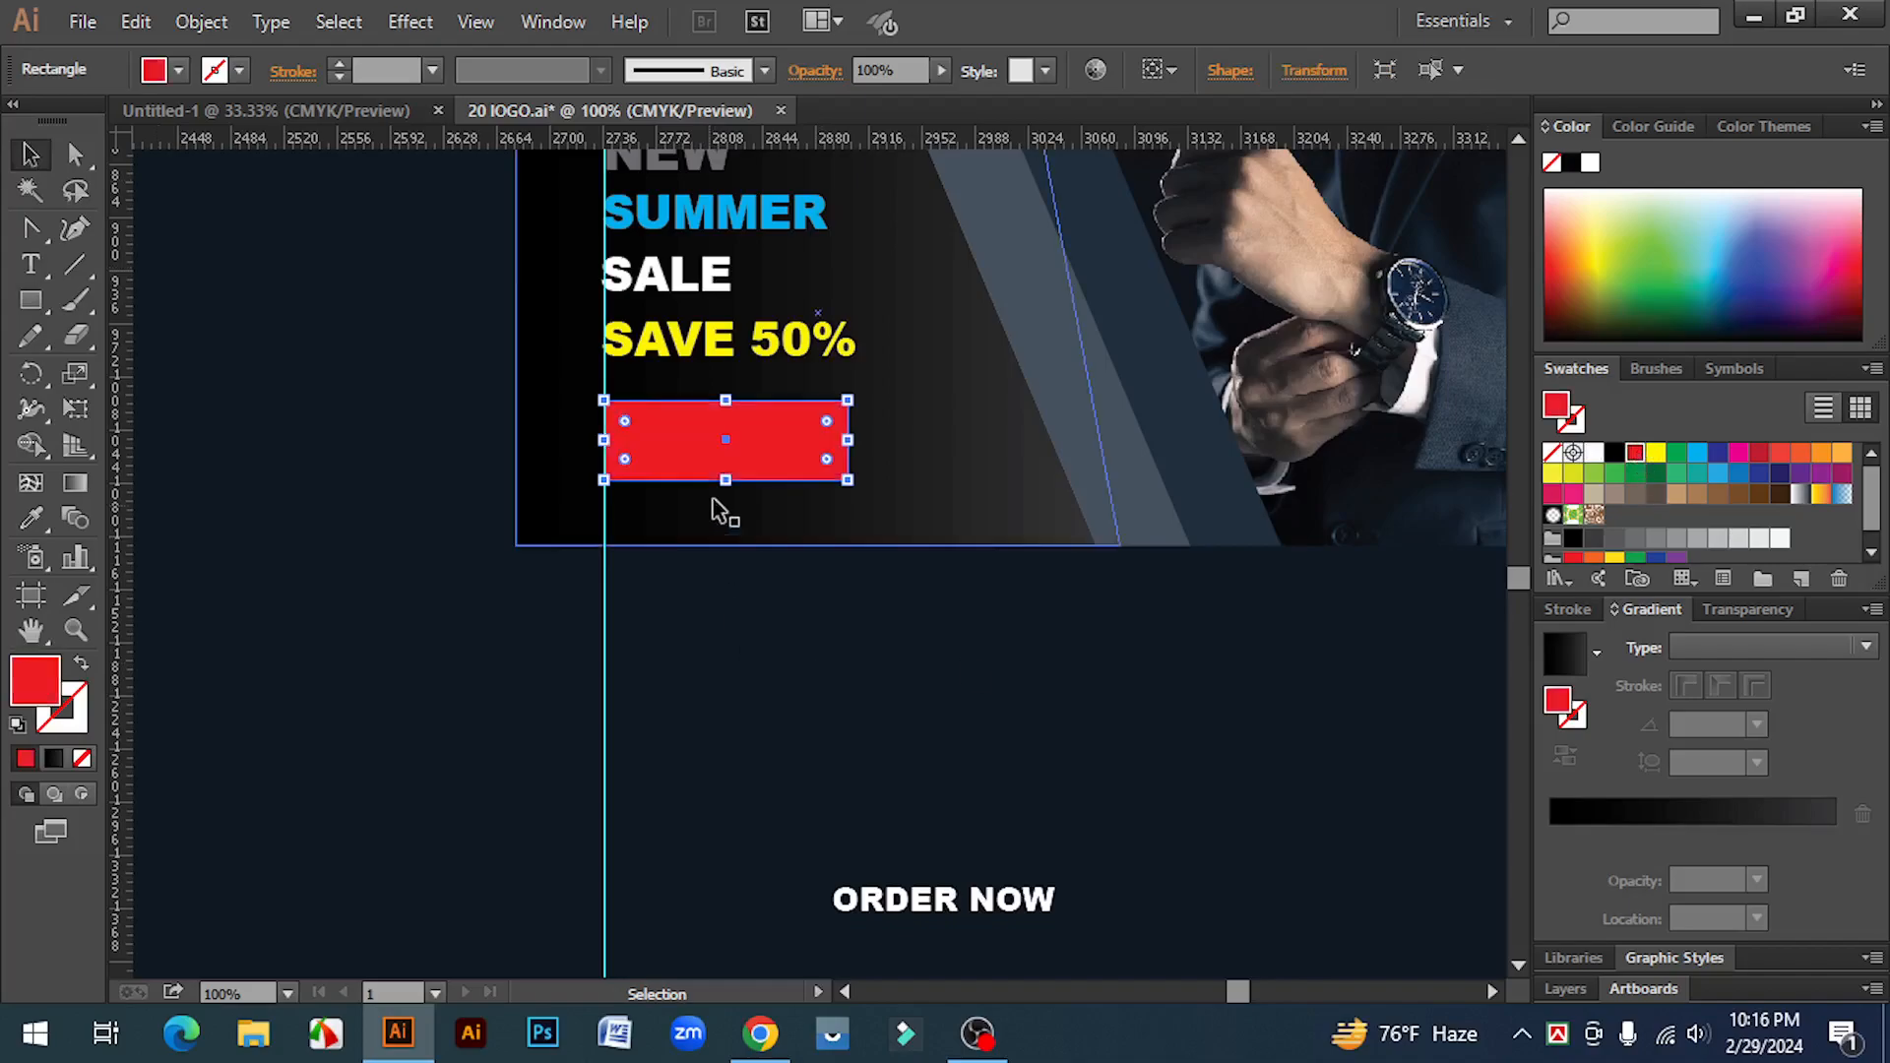
# Step: Shear the red rectangle horizontally by 27° and adjust its width
pyautogui.rightClick(748, 419)
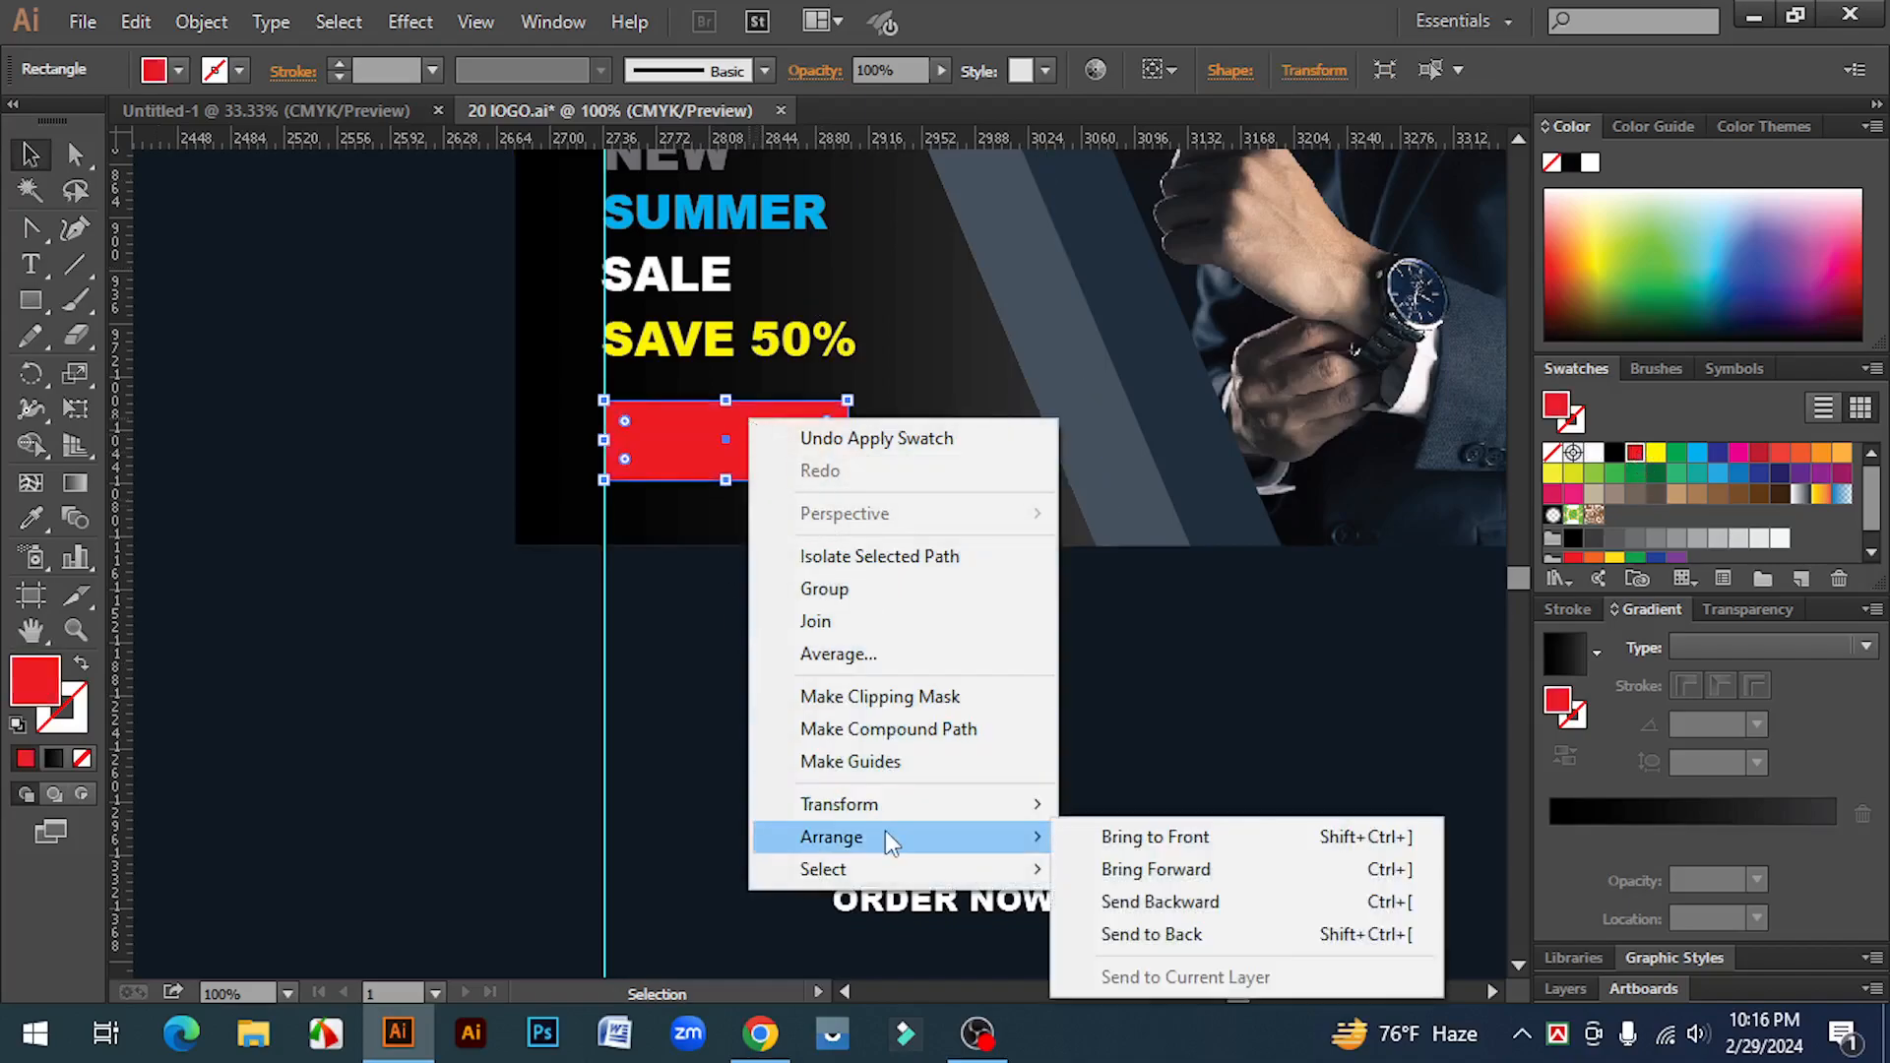
pyautogui.moveTo(894, 807)
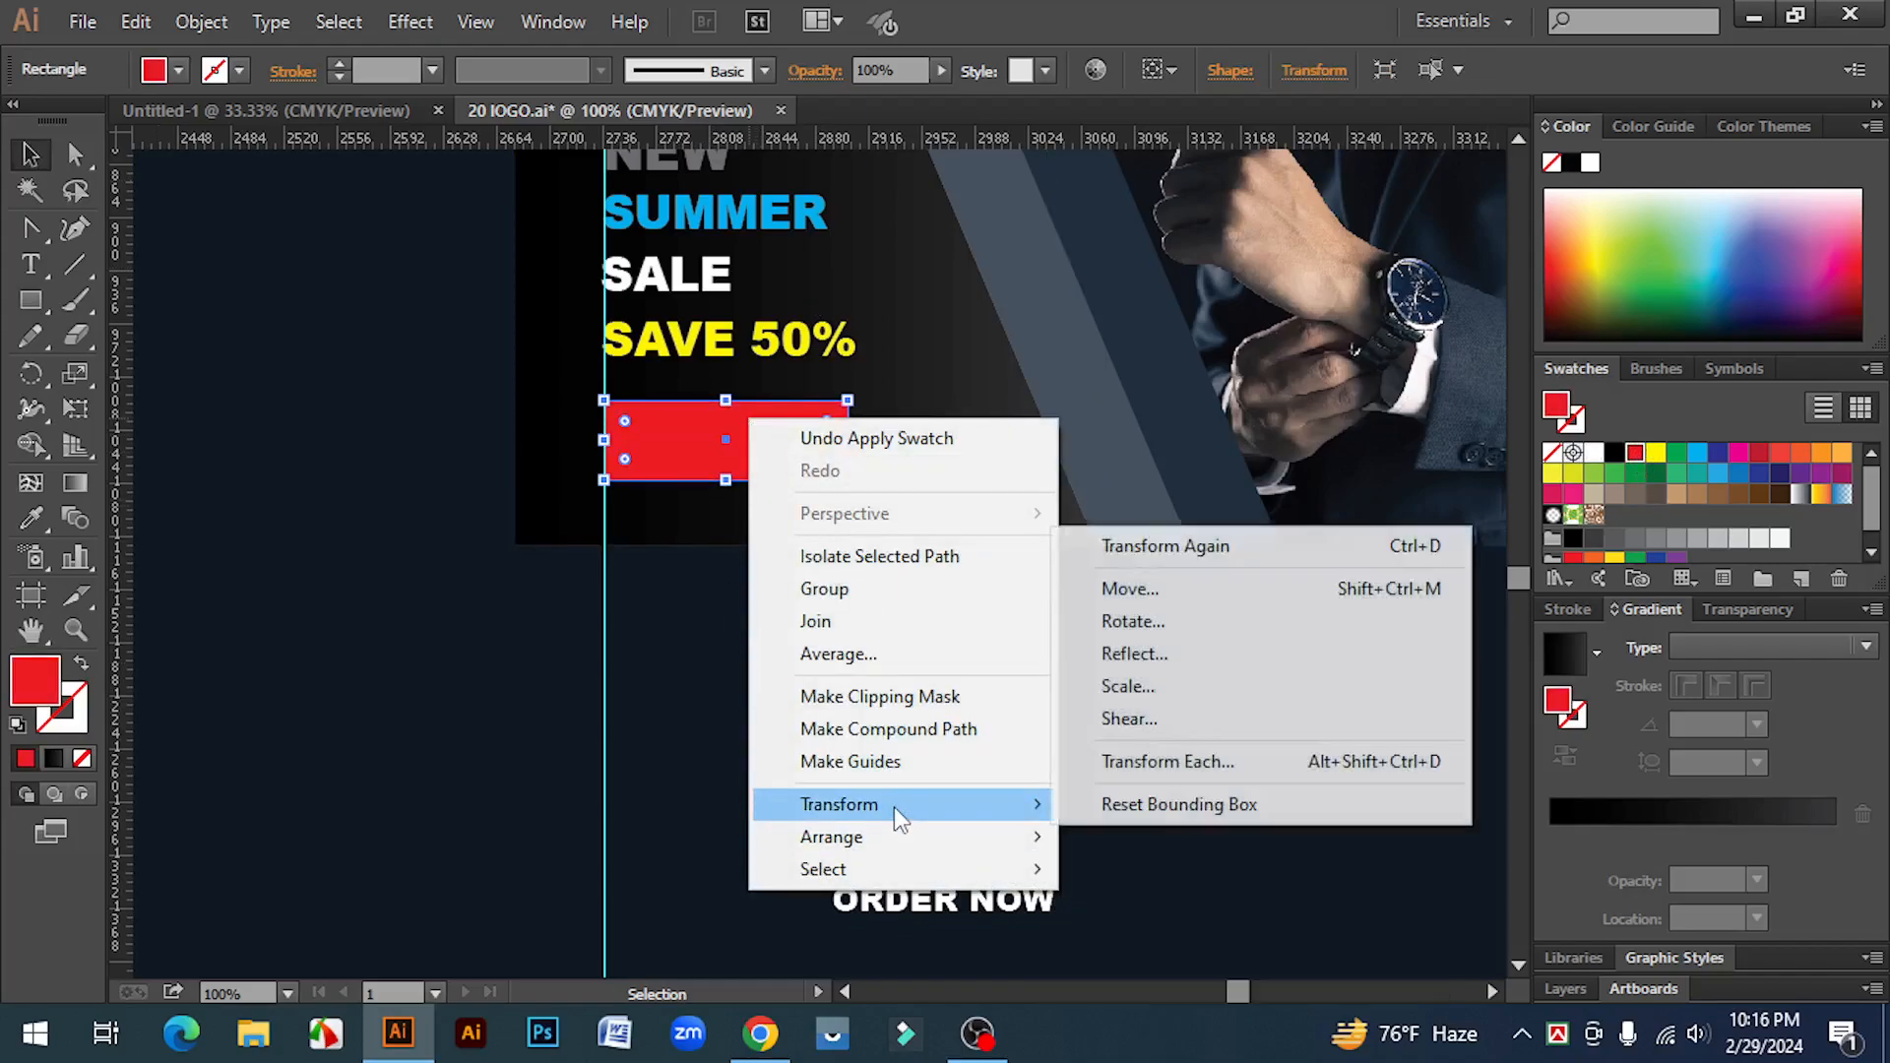
pyautogui.click(1209, 727)
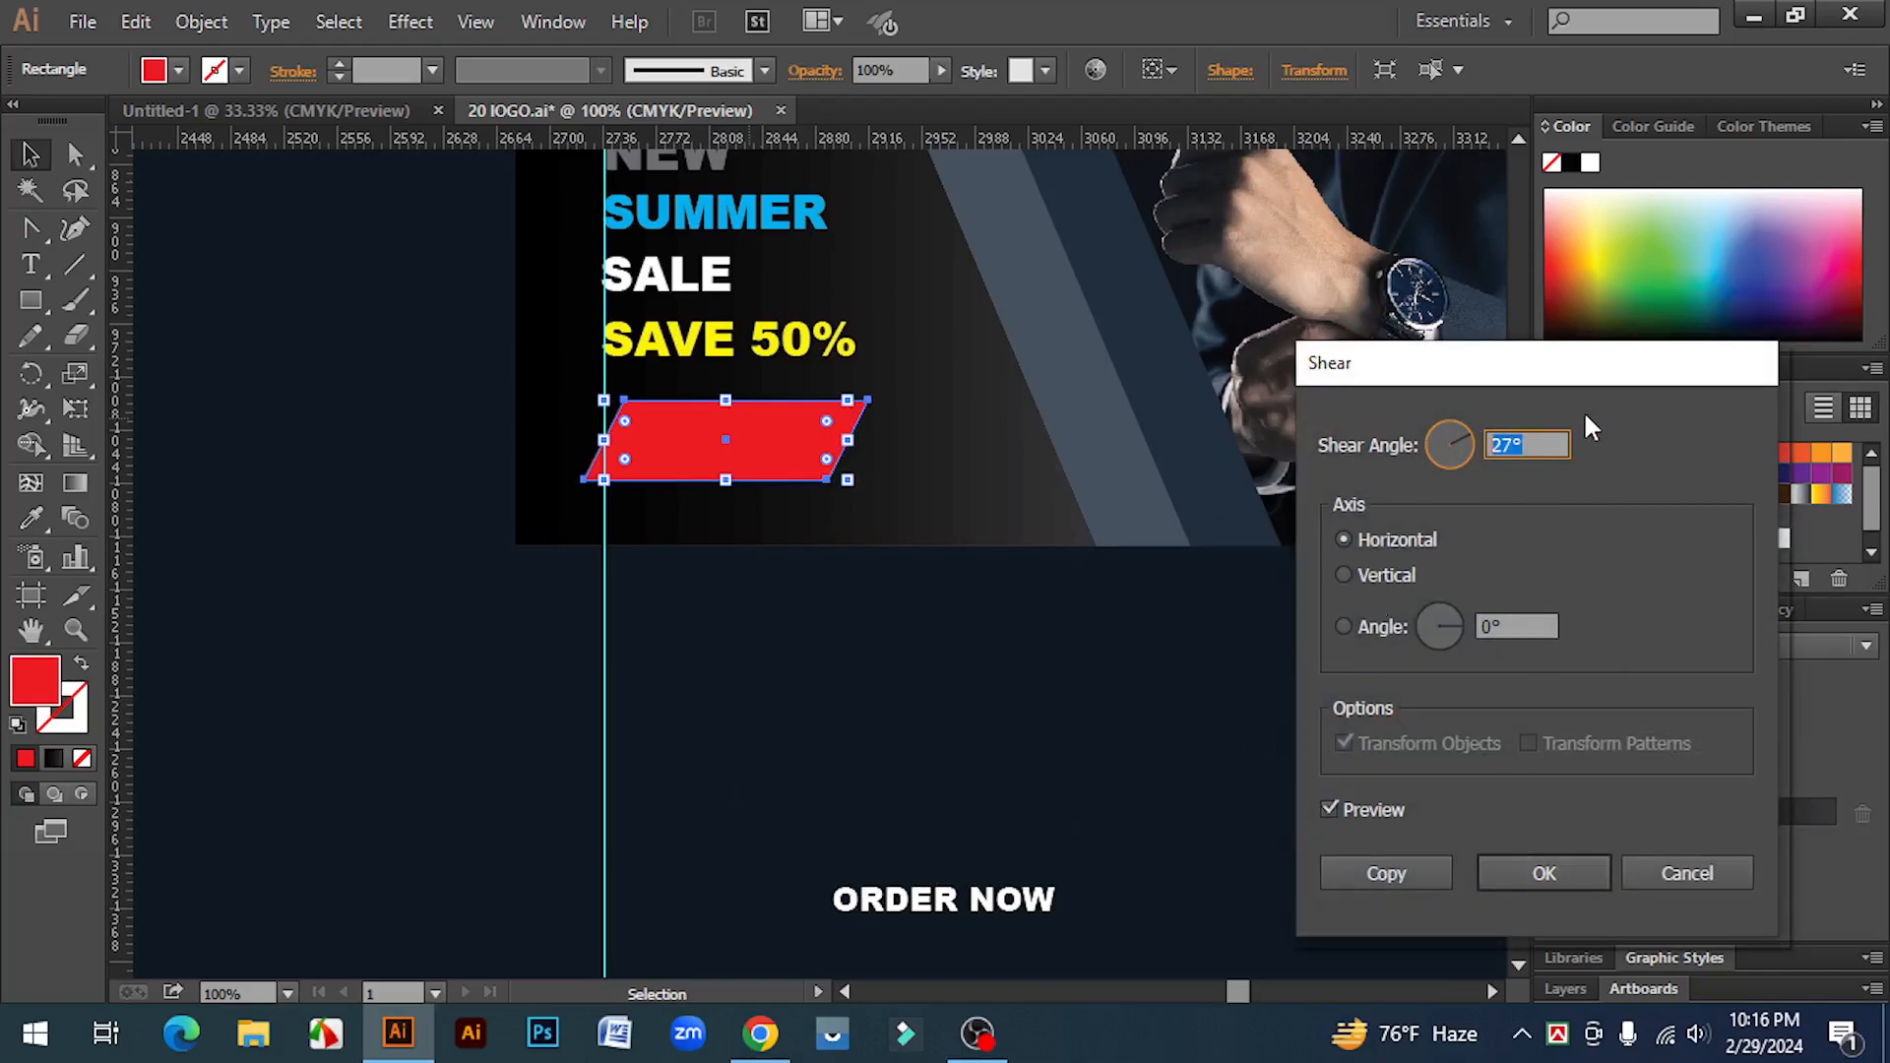
pyautogui.click(1521, 876)
pyautogui.moveTo(761, 450); pyautogui.dragTo(858, 476)
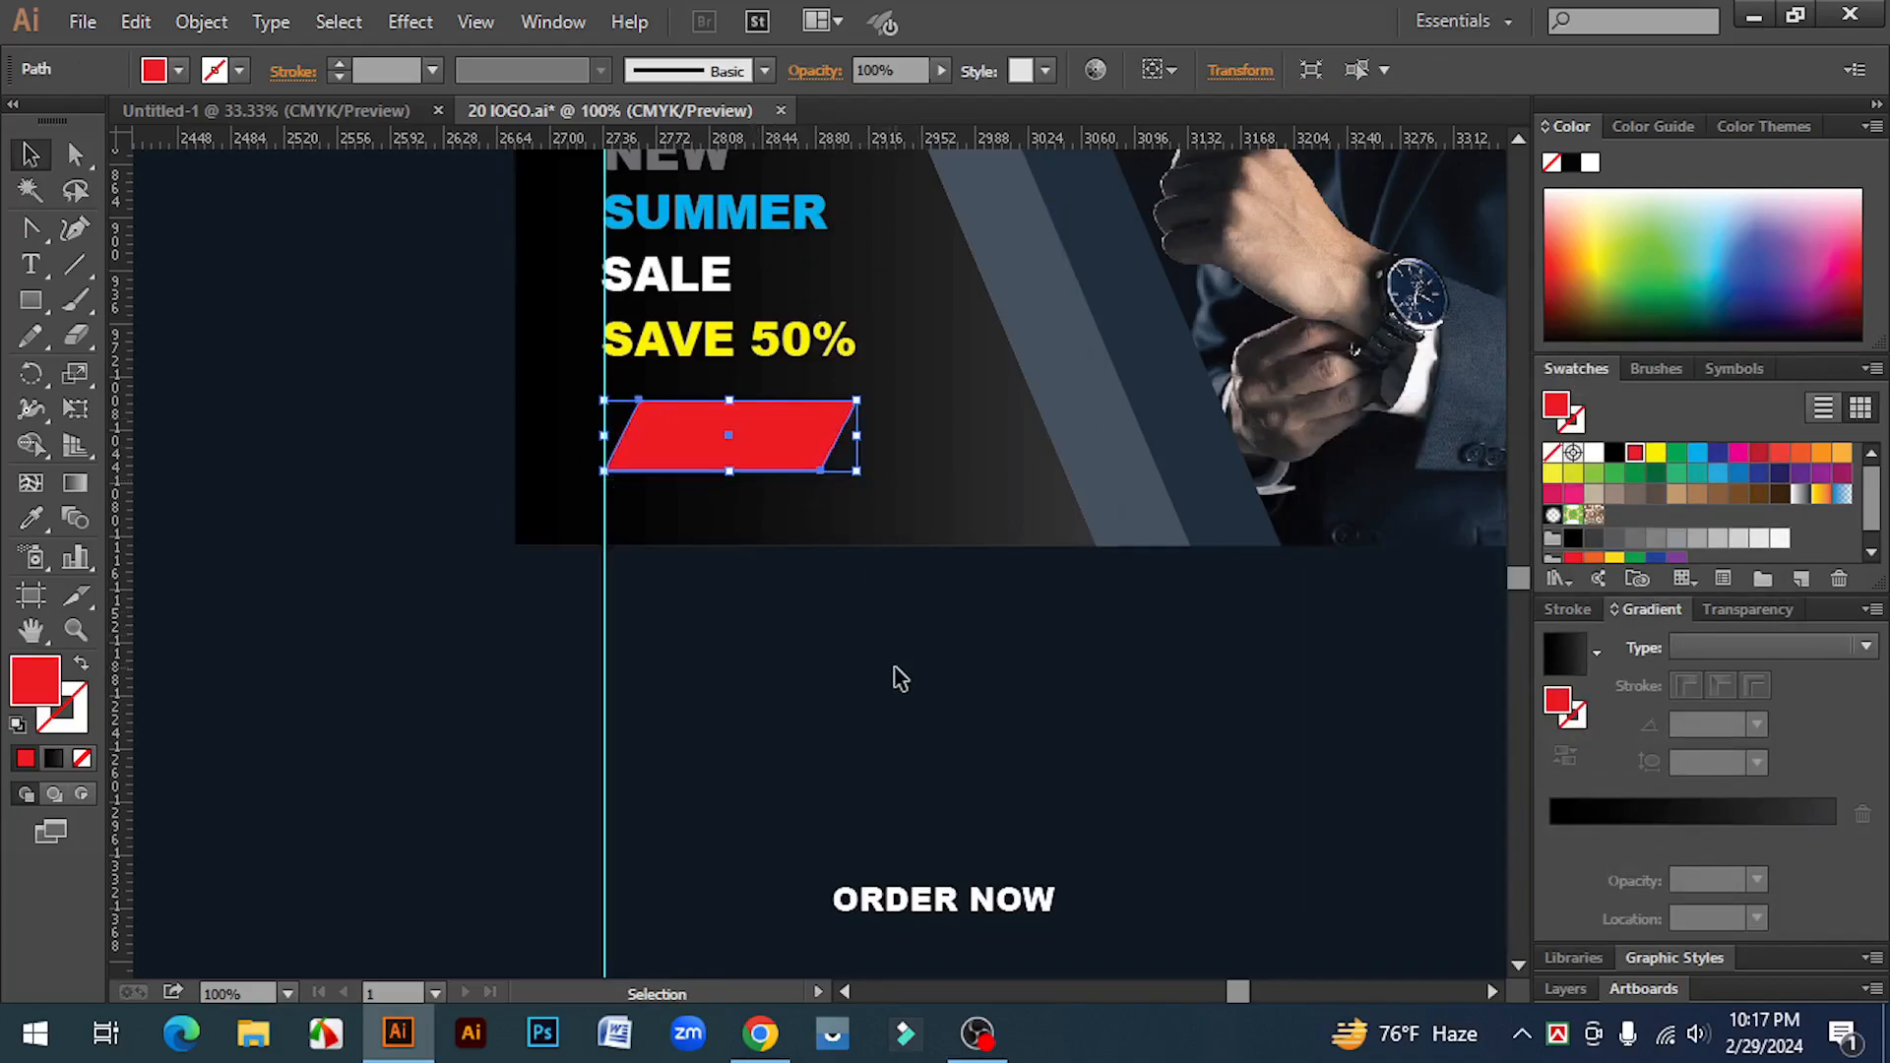
pyautogui.click(895, 670)
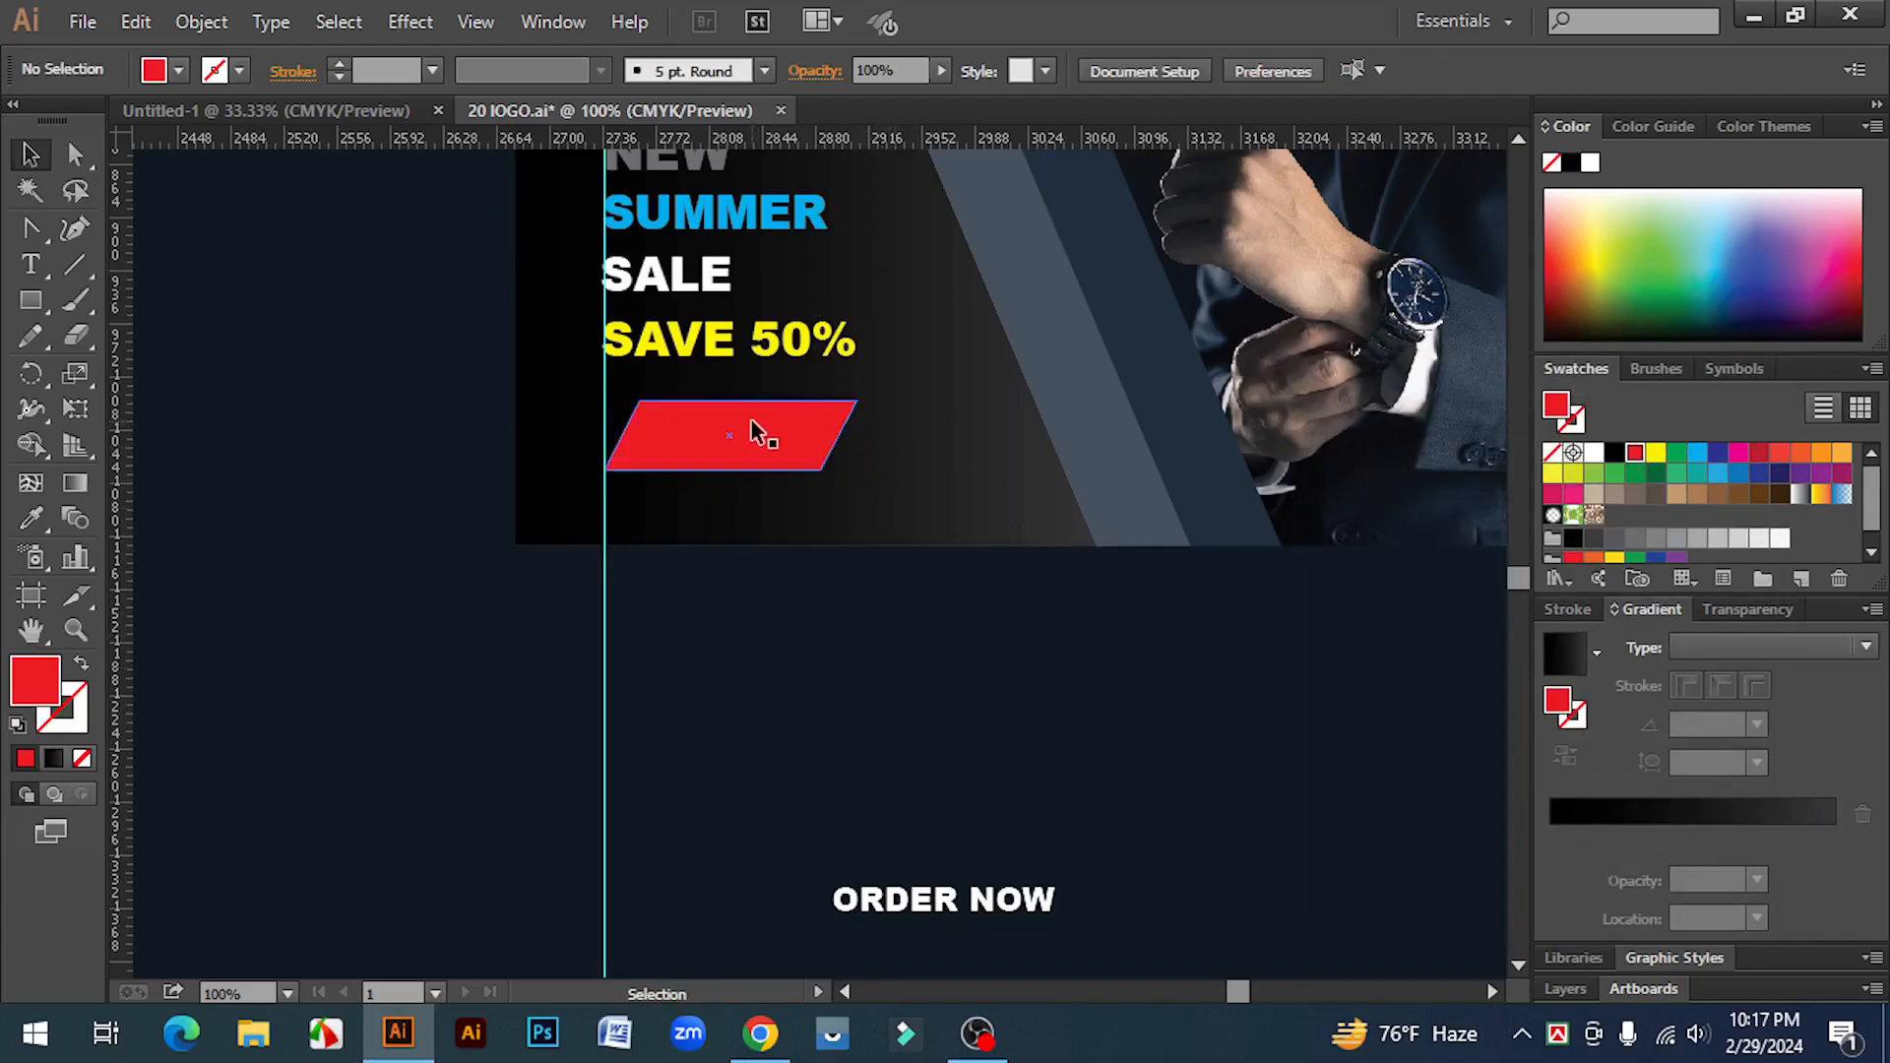
# Step: Shrink the ORDER NOW text and colour it white
pyautogui.click(1052, 926)
pyautogui.click(1655, 455)
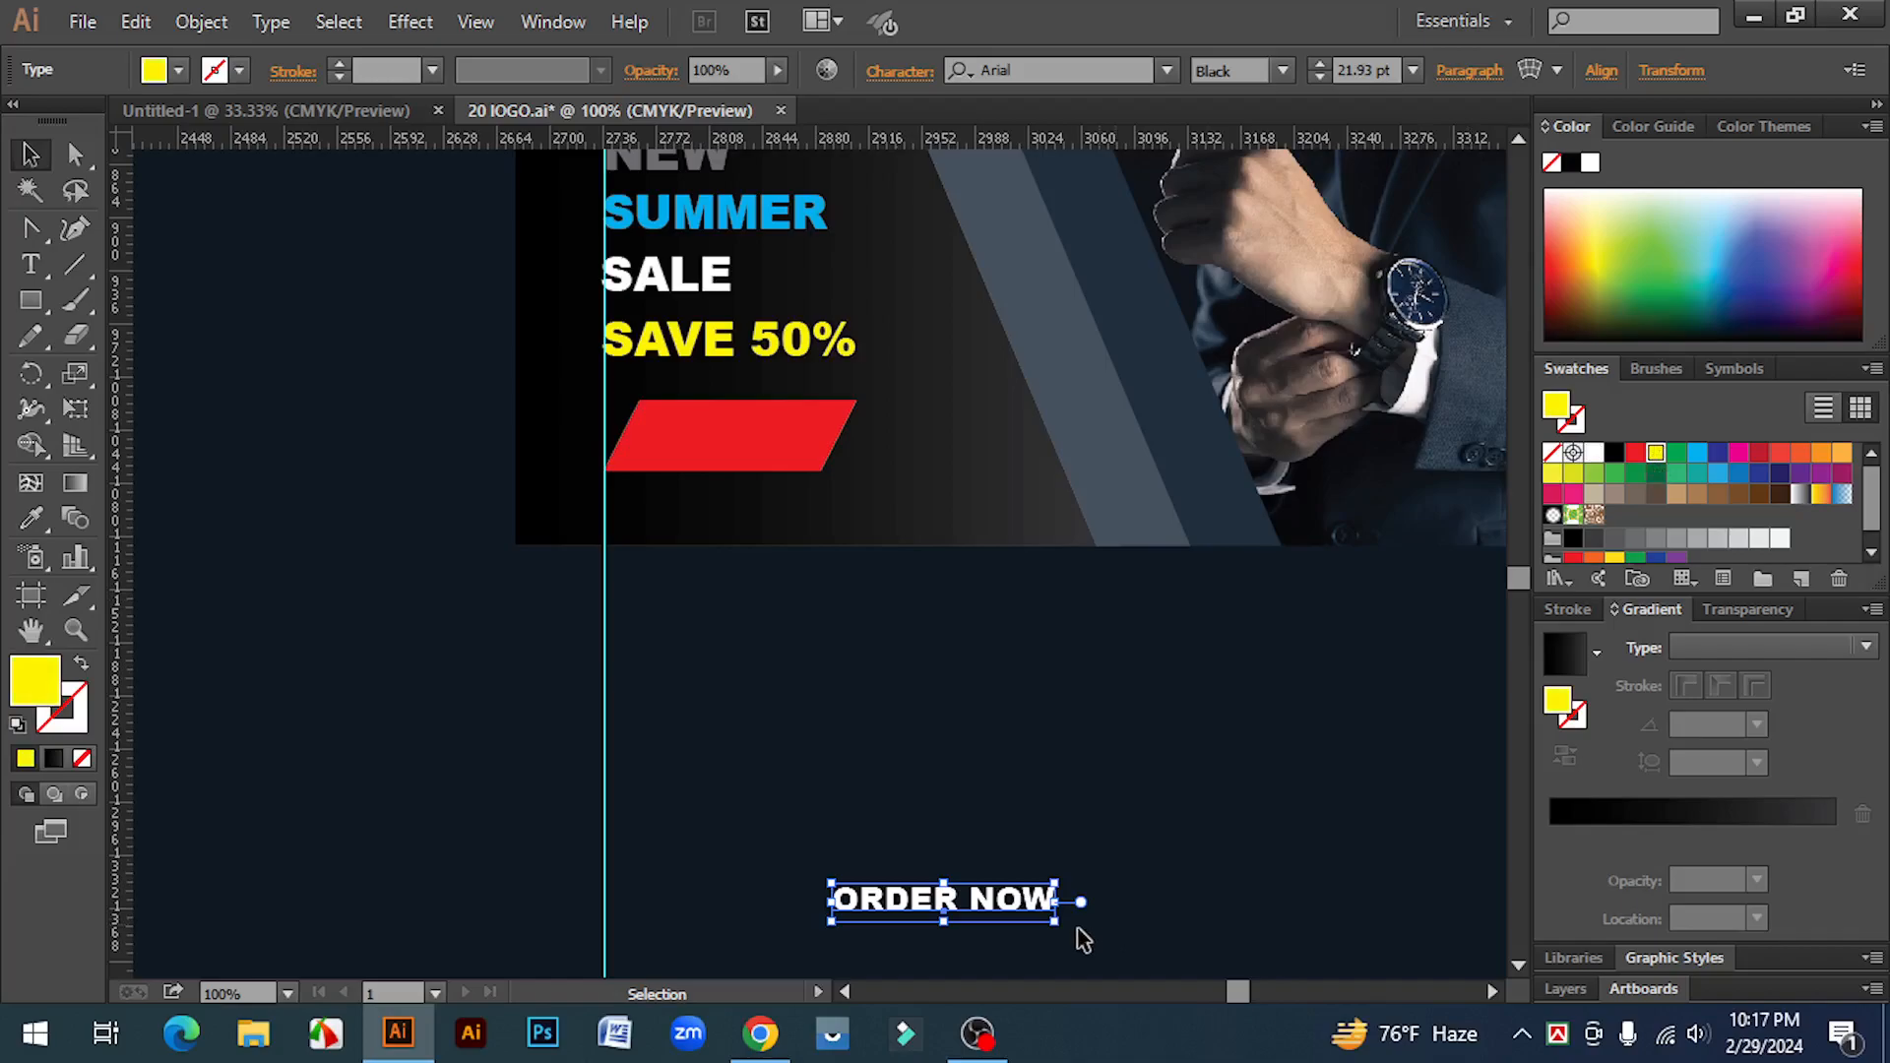
pyautogui.moveTo(1055, 923); pyautogui.dragTo(1023, 910)
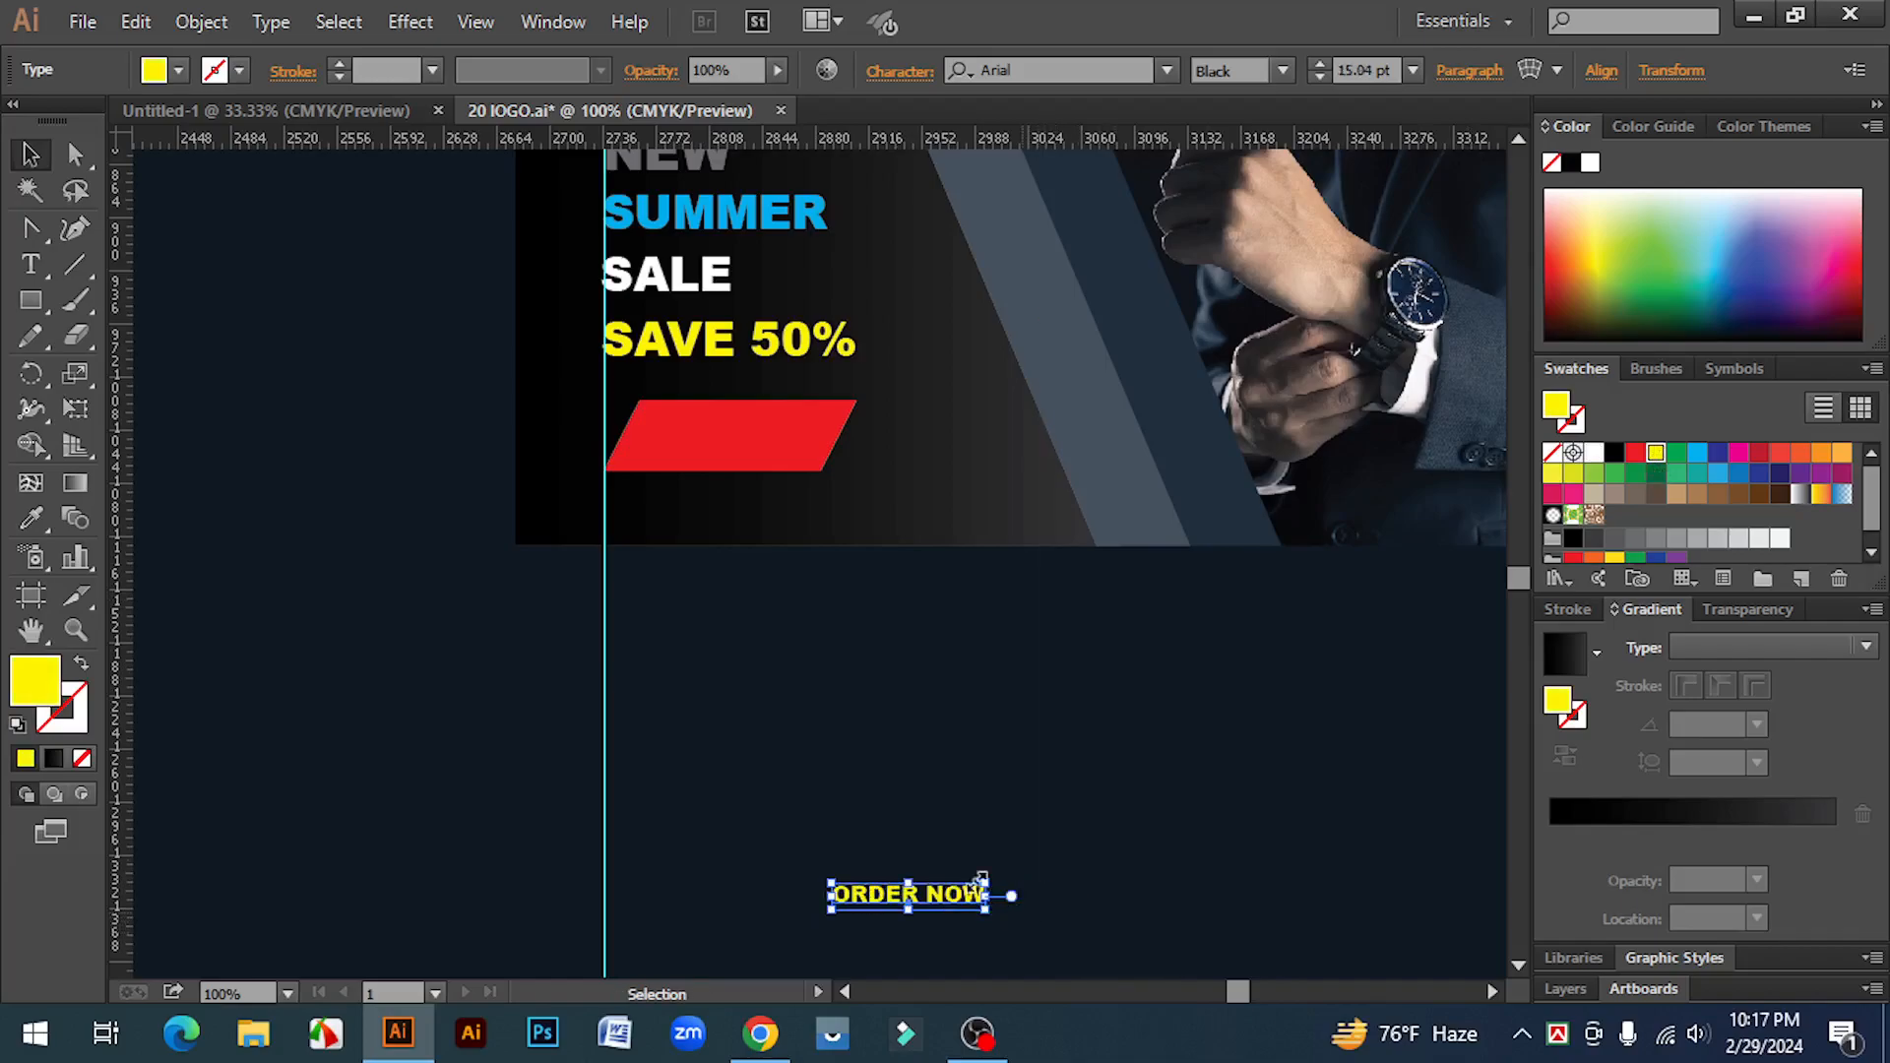
pyautogui.keyDown('ctrl'); pyautogui.click(835, 720); pyautogui.keyUp('ctrl')
pyautogui.moveTo(903, 677); pyautogui.dragTo(1003, 739)
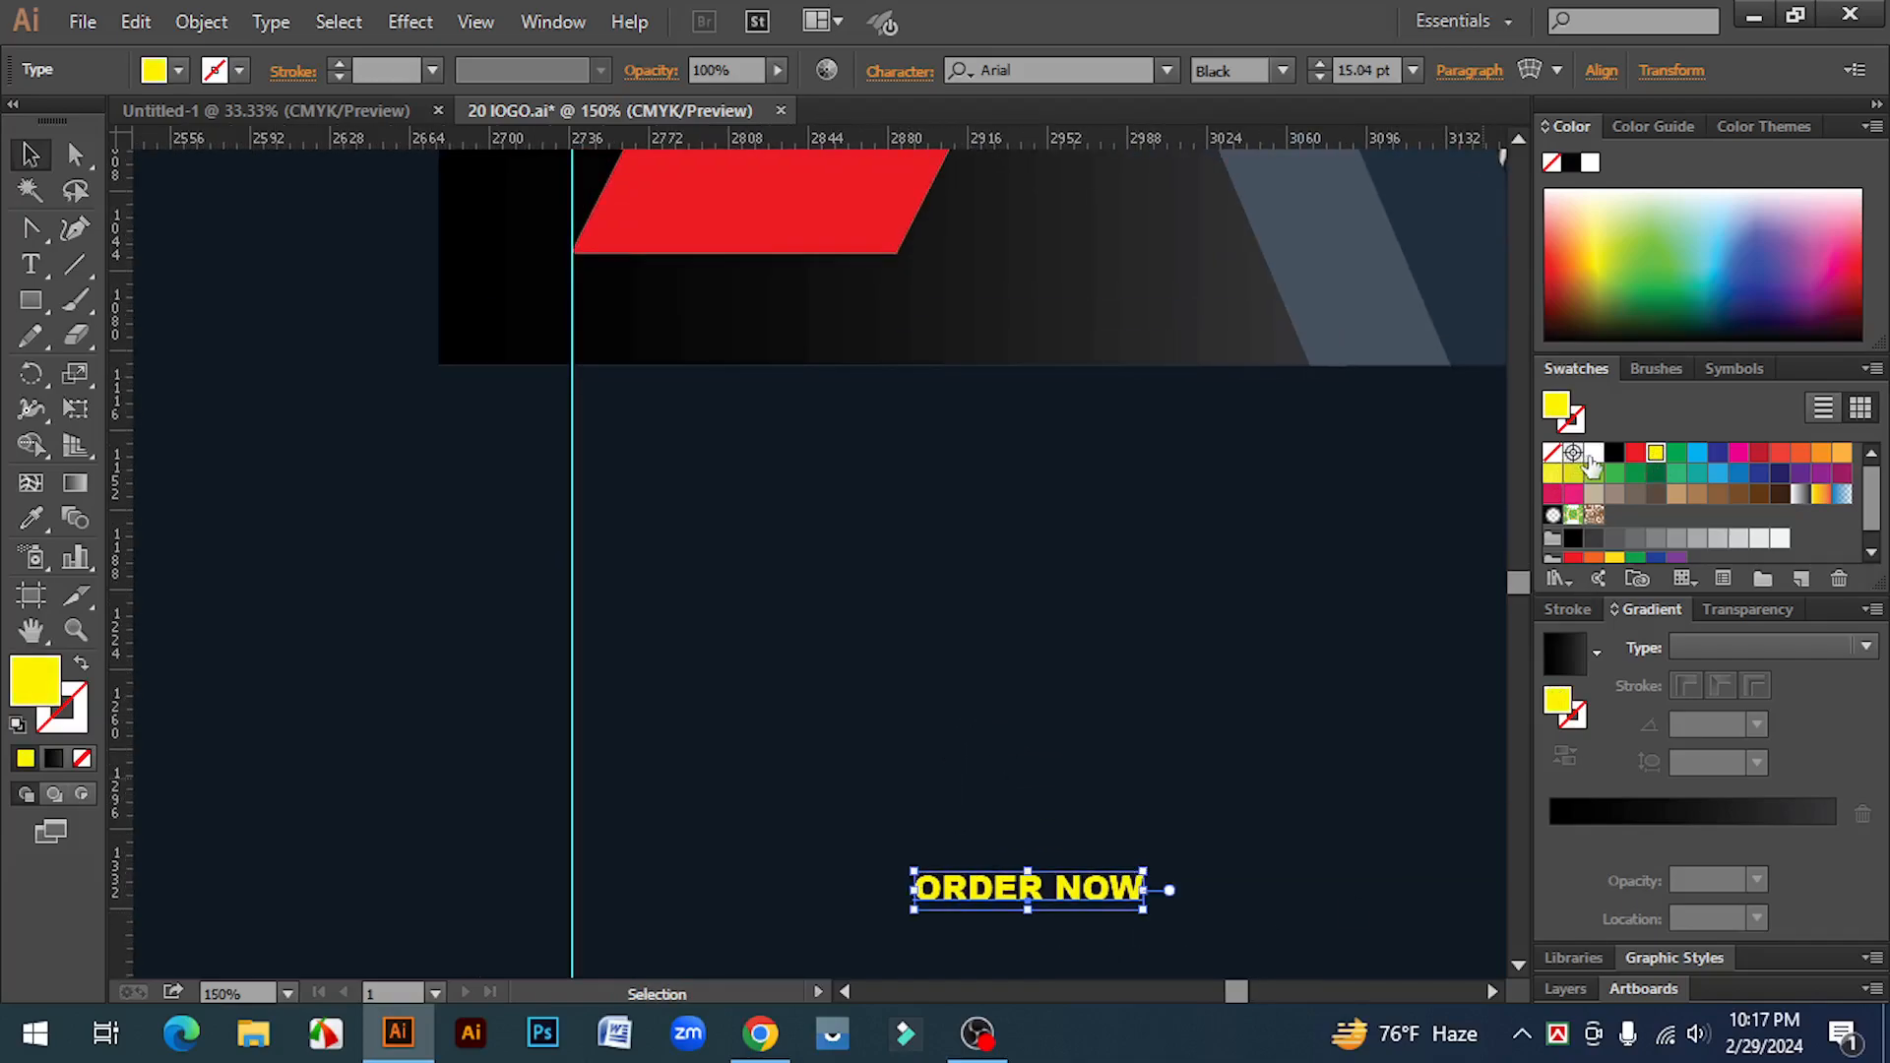
pyautogui.click(1594, 456)
# Step: Move ORDER NOW onto the red button shape and bring it to the front
pyautogui.moveTo(1072, 900); pyautogui.dragTo(803, 486)
pyautogui.scroll(5, 963, 718)
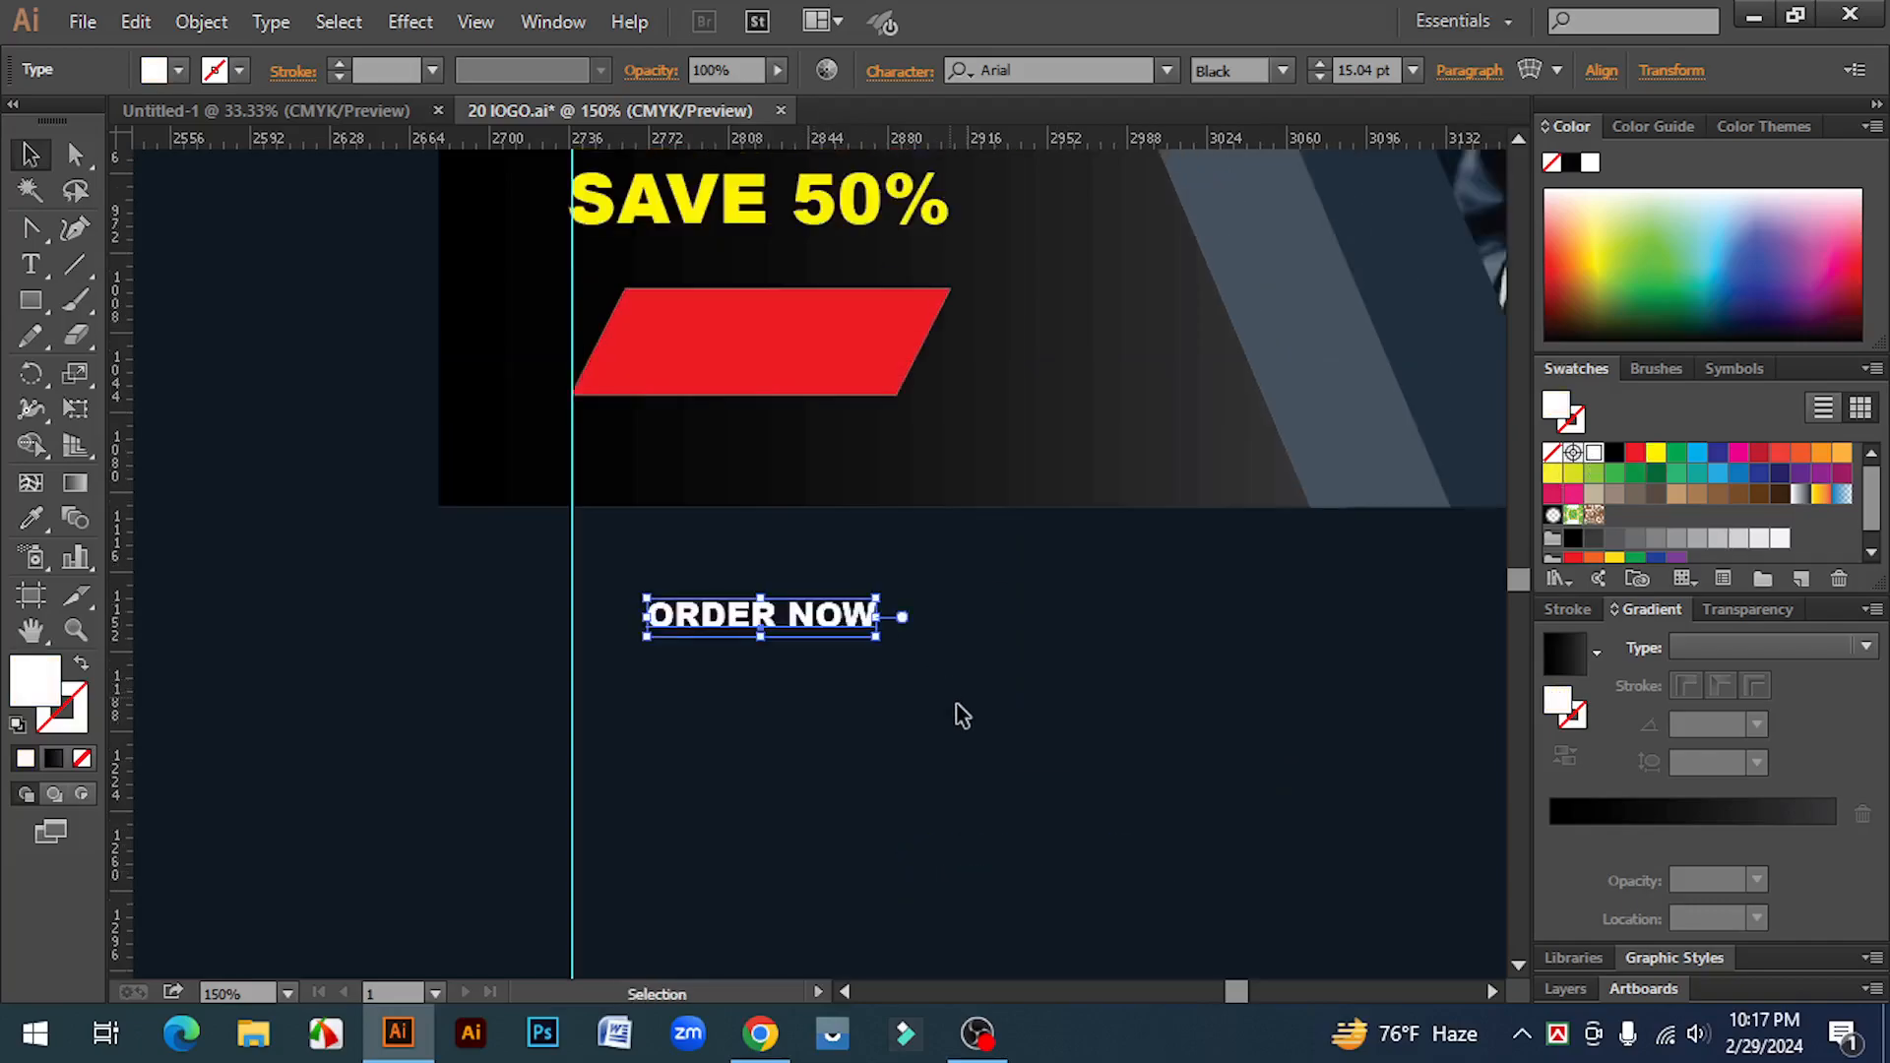
pyautogui.moveTo(803, 770); pyautogui.dragTo(806, 492)
pyautogui.rightClick(862, 489)
pyautogui.moveTo(962, 771)
pyautogui.click(1221, 760)
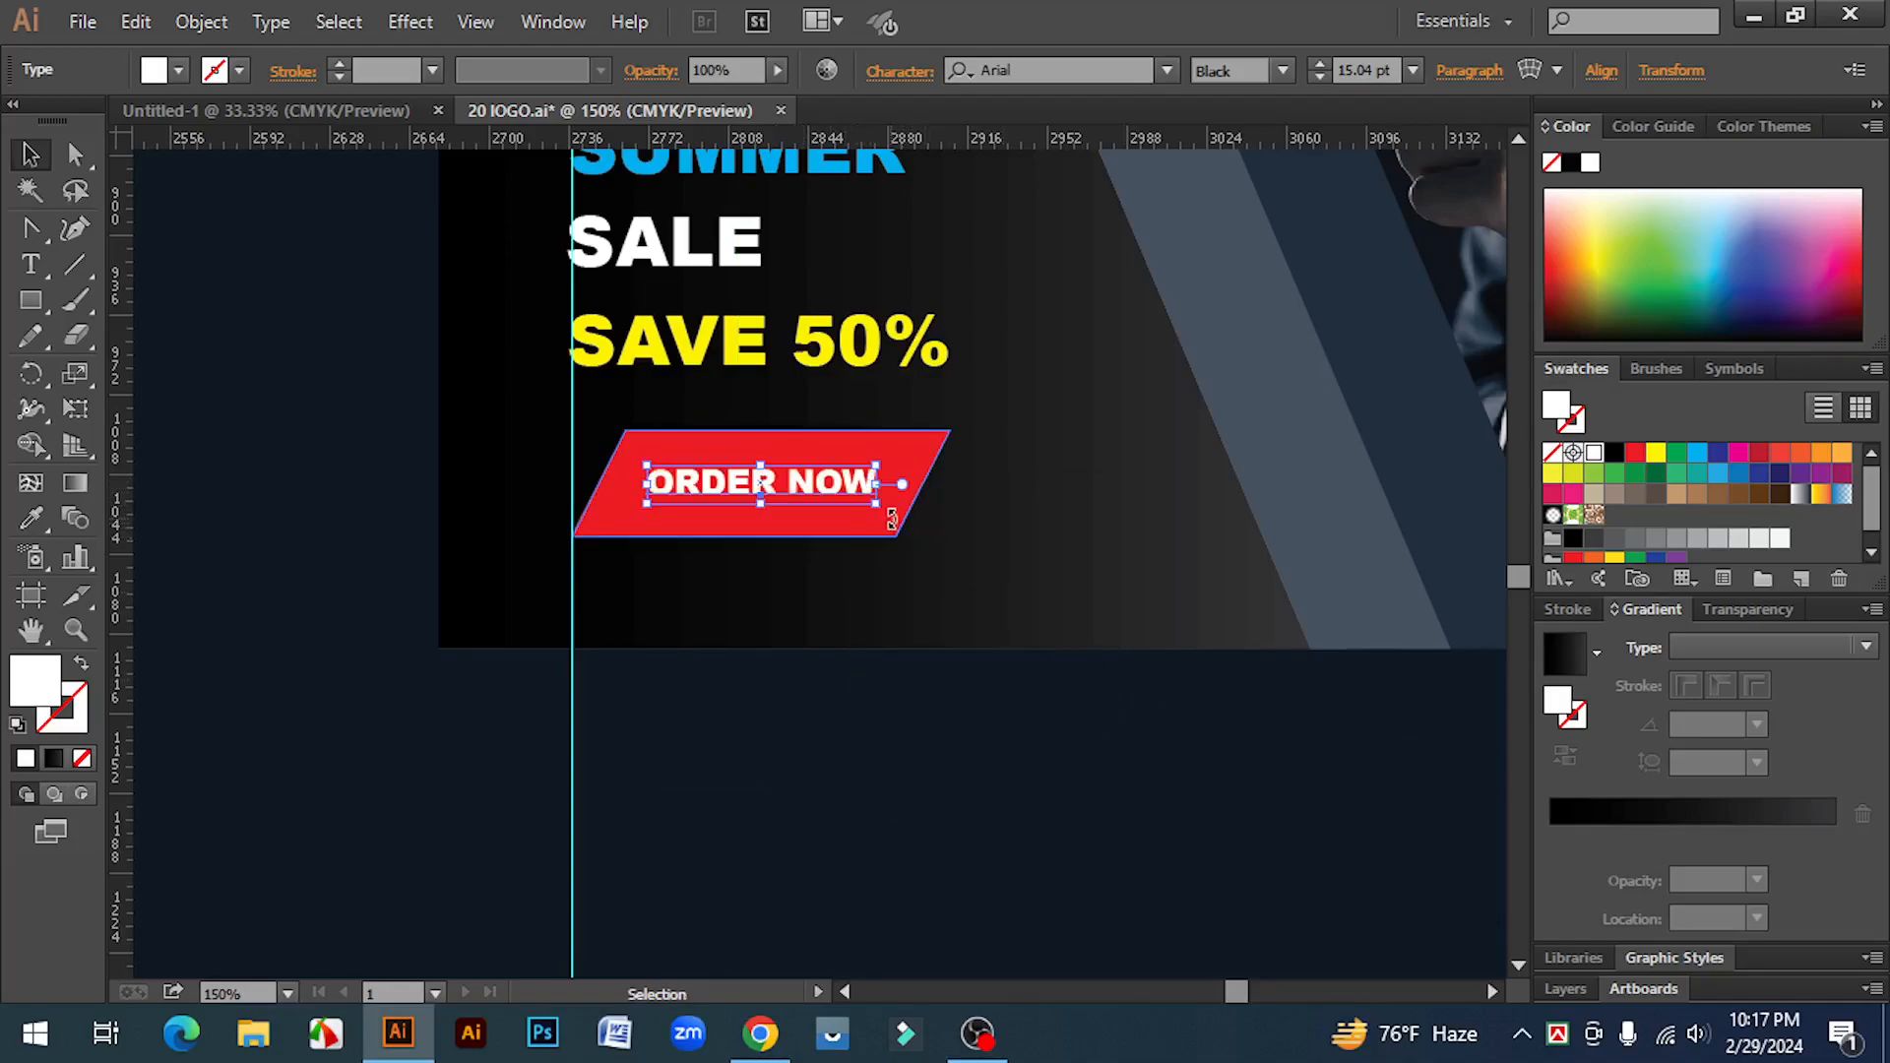
# Step: Enlarge ORDER NOW slightly and nudge it to centre on the red button
pyautogui.moveTo(883, 509); pyautogui.dragTo(897, 512)
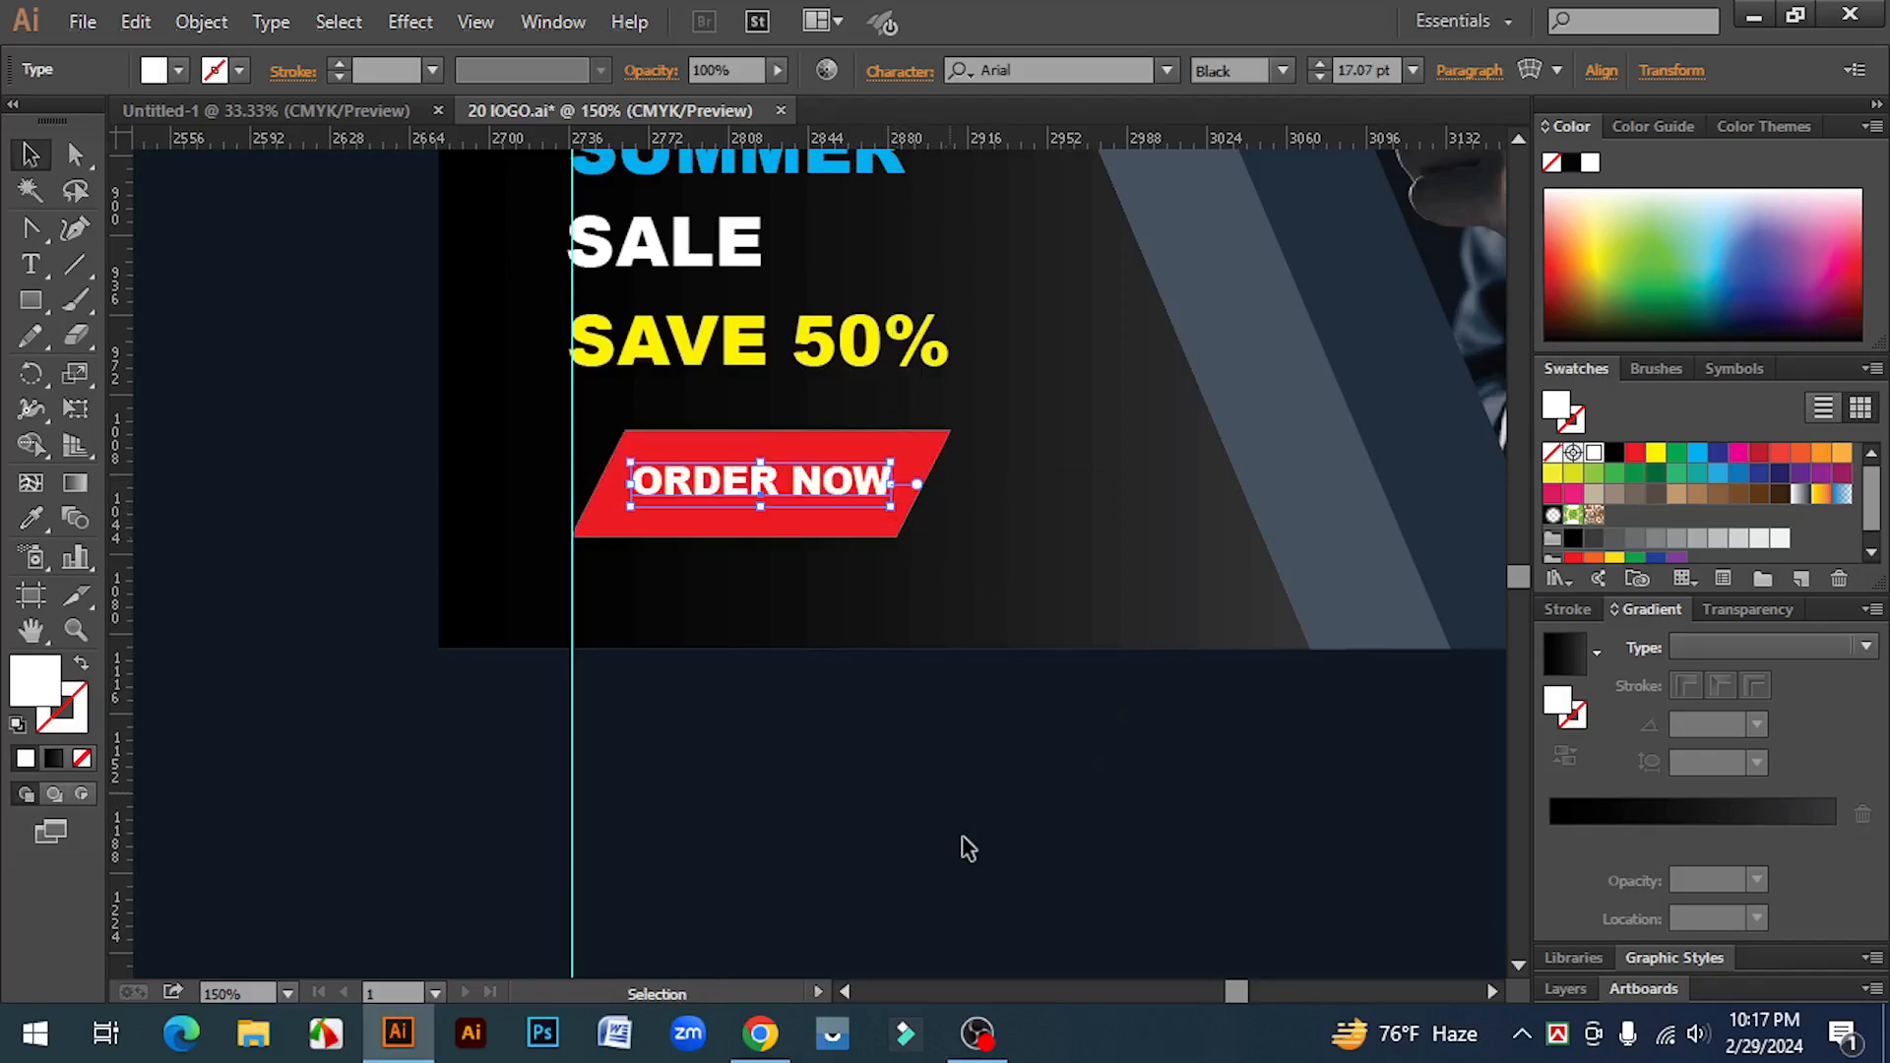
pyautogui.press('Right')
pyautogui.press('Down')
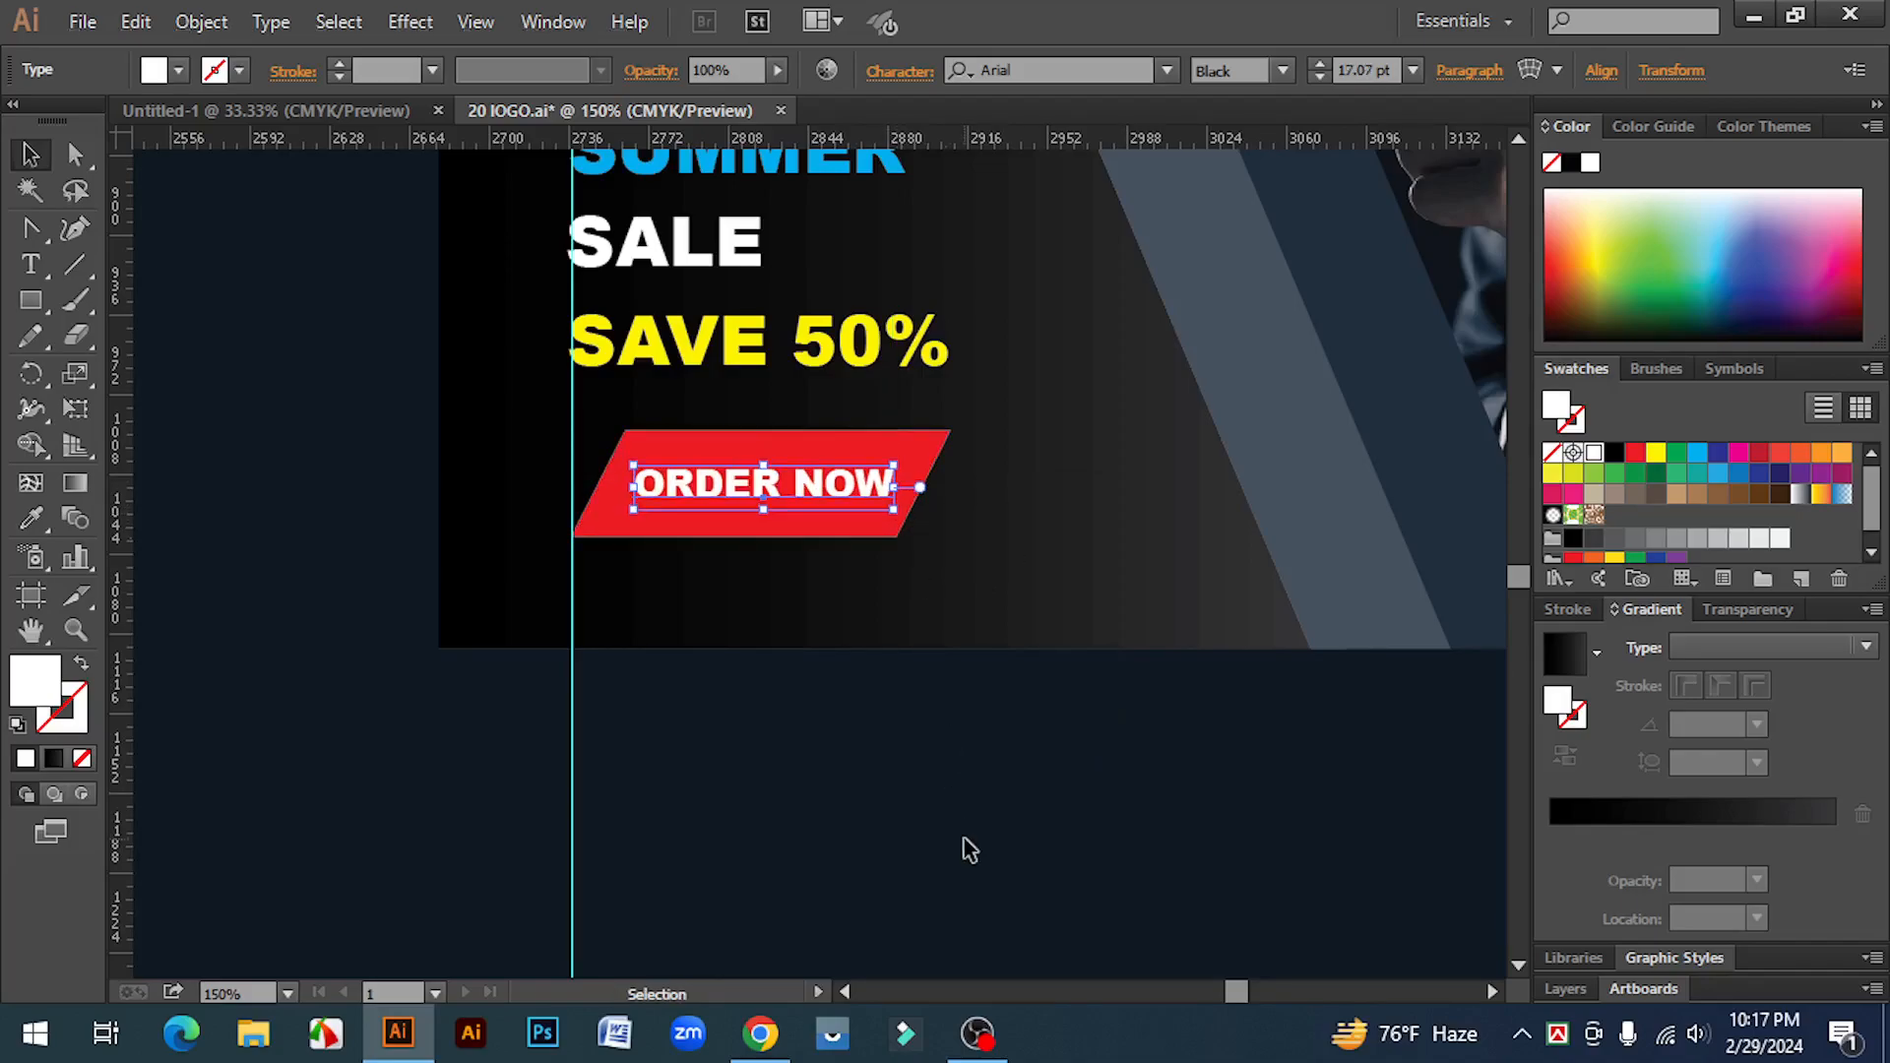
pyautogui.click(970, 849)
pyautogui.hotkey('ctrl', '-')
pyautogui.hotkey('ctrl', '-')
pyautogui.hotkey('ctrl', '-')
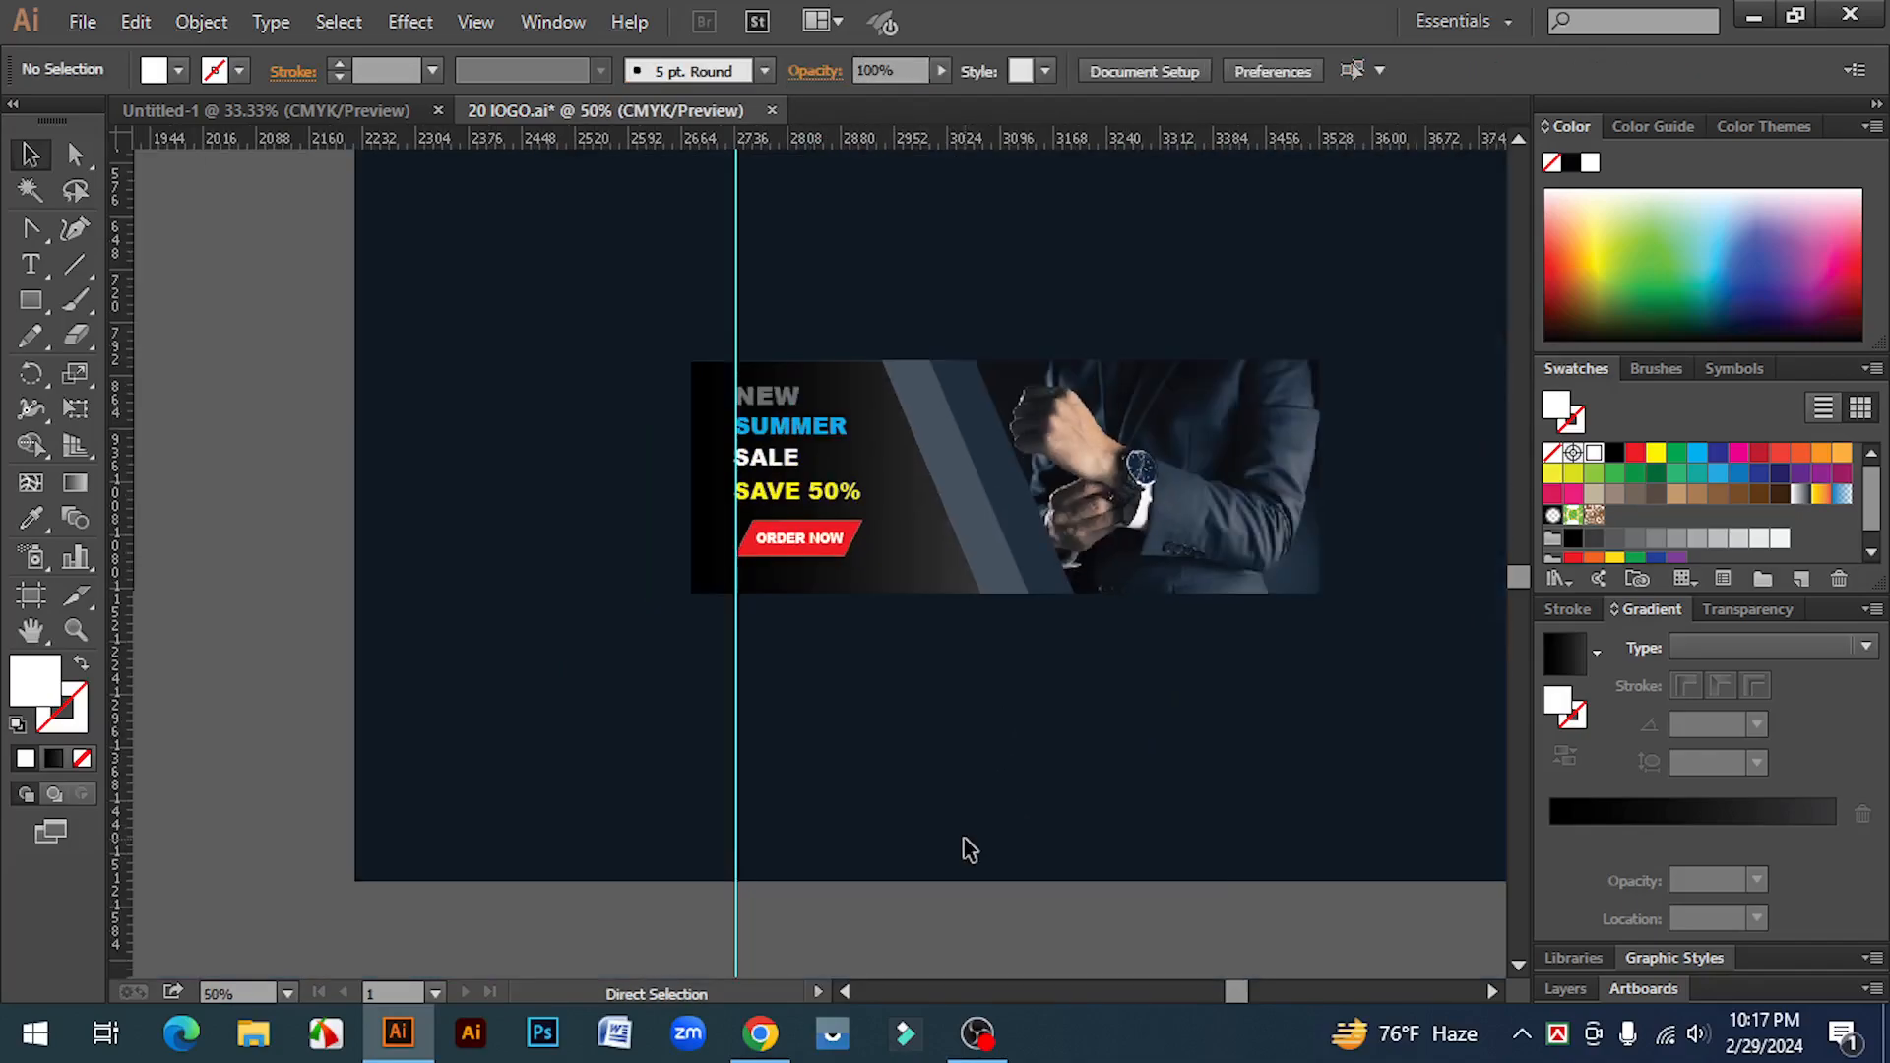
# Step: Examine the BRAND logo on the reference banner beside the new layout
pyautogui.moveTo(994, 833)
pyautogui.mouseDown()
pyautogui.moveTo(1063, 814)
pyautogui.moveTo(1281, 835)
pyautogui.mouseUp()
pyautogui.moveTo(886, 591); pyautogui.dragTo(1262, 785)
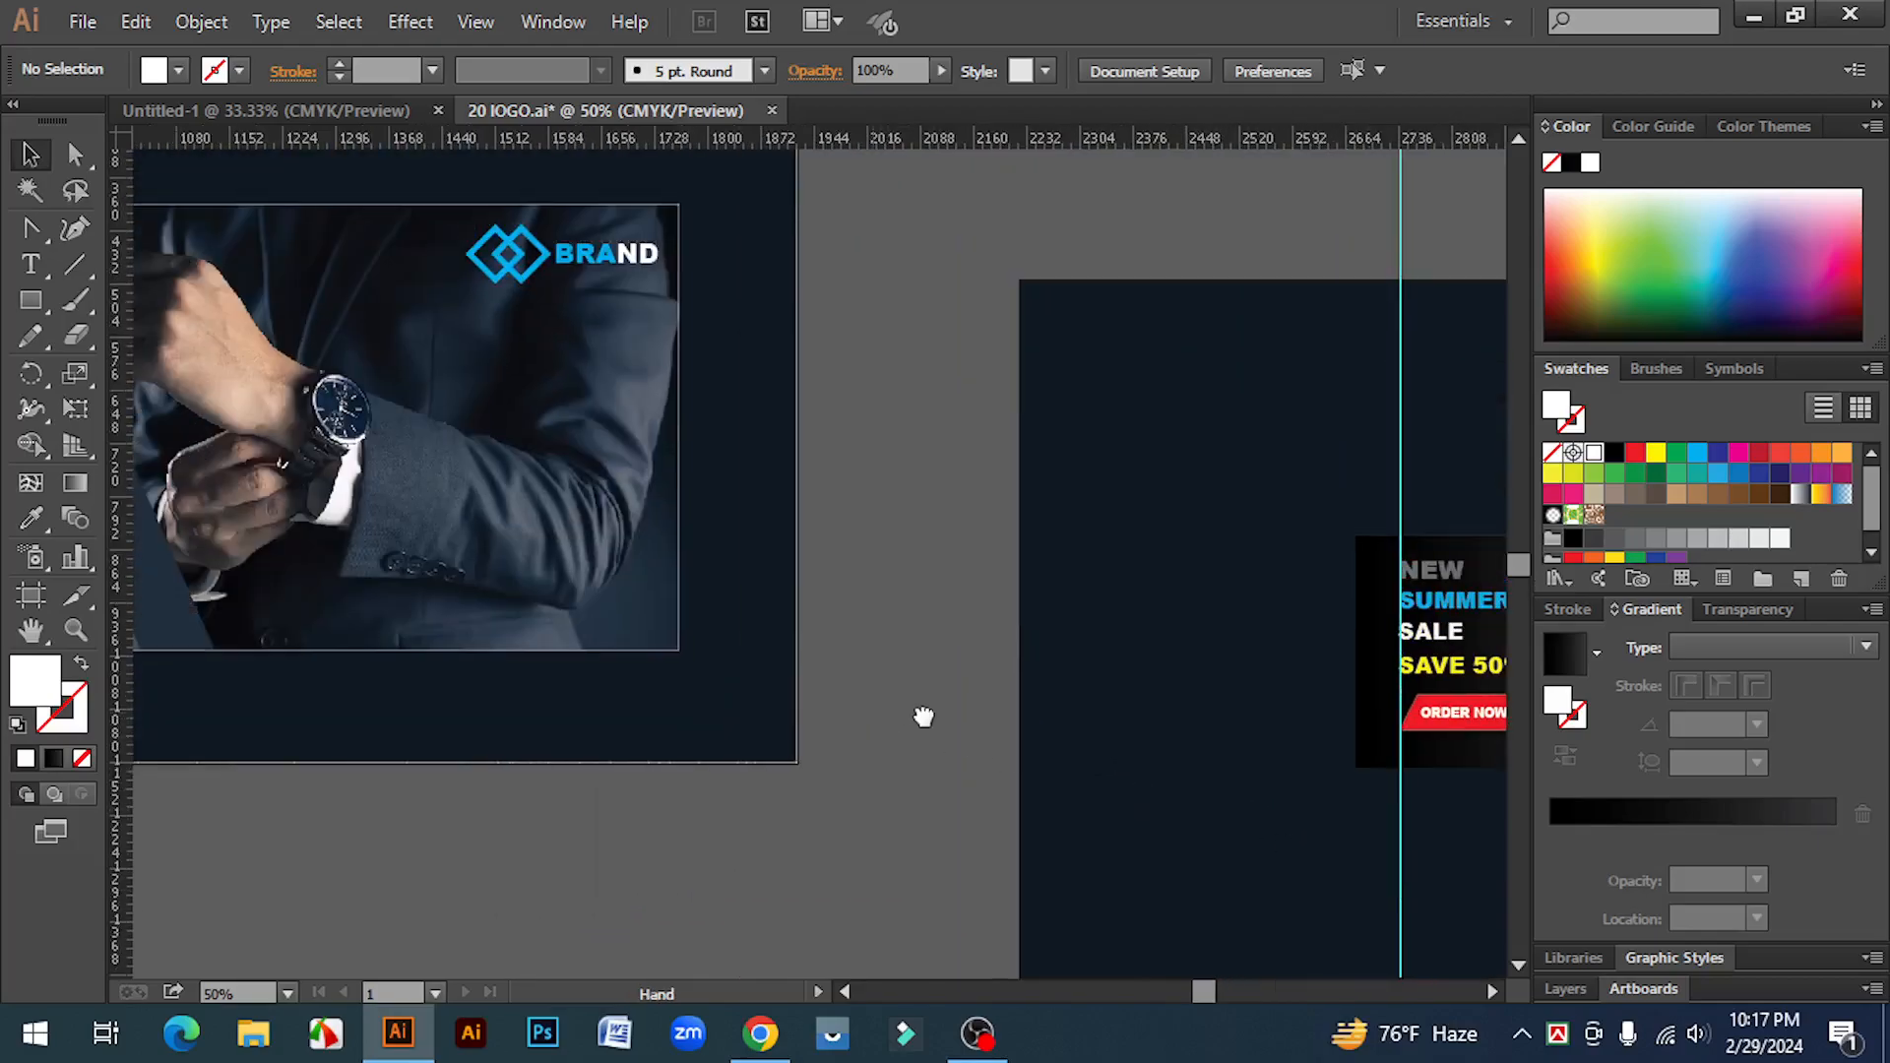
pyautogui.moveTo(925, 658); pyautogui.dragTo(1217, 733)
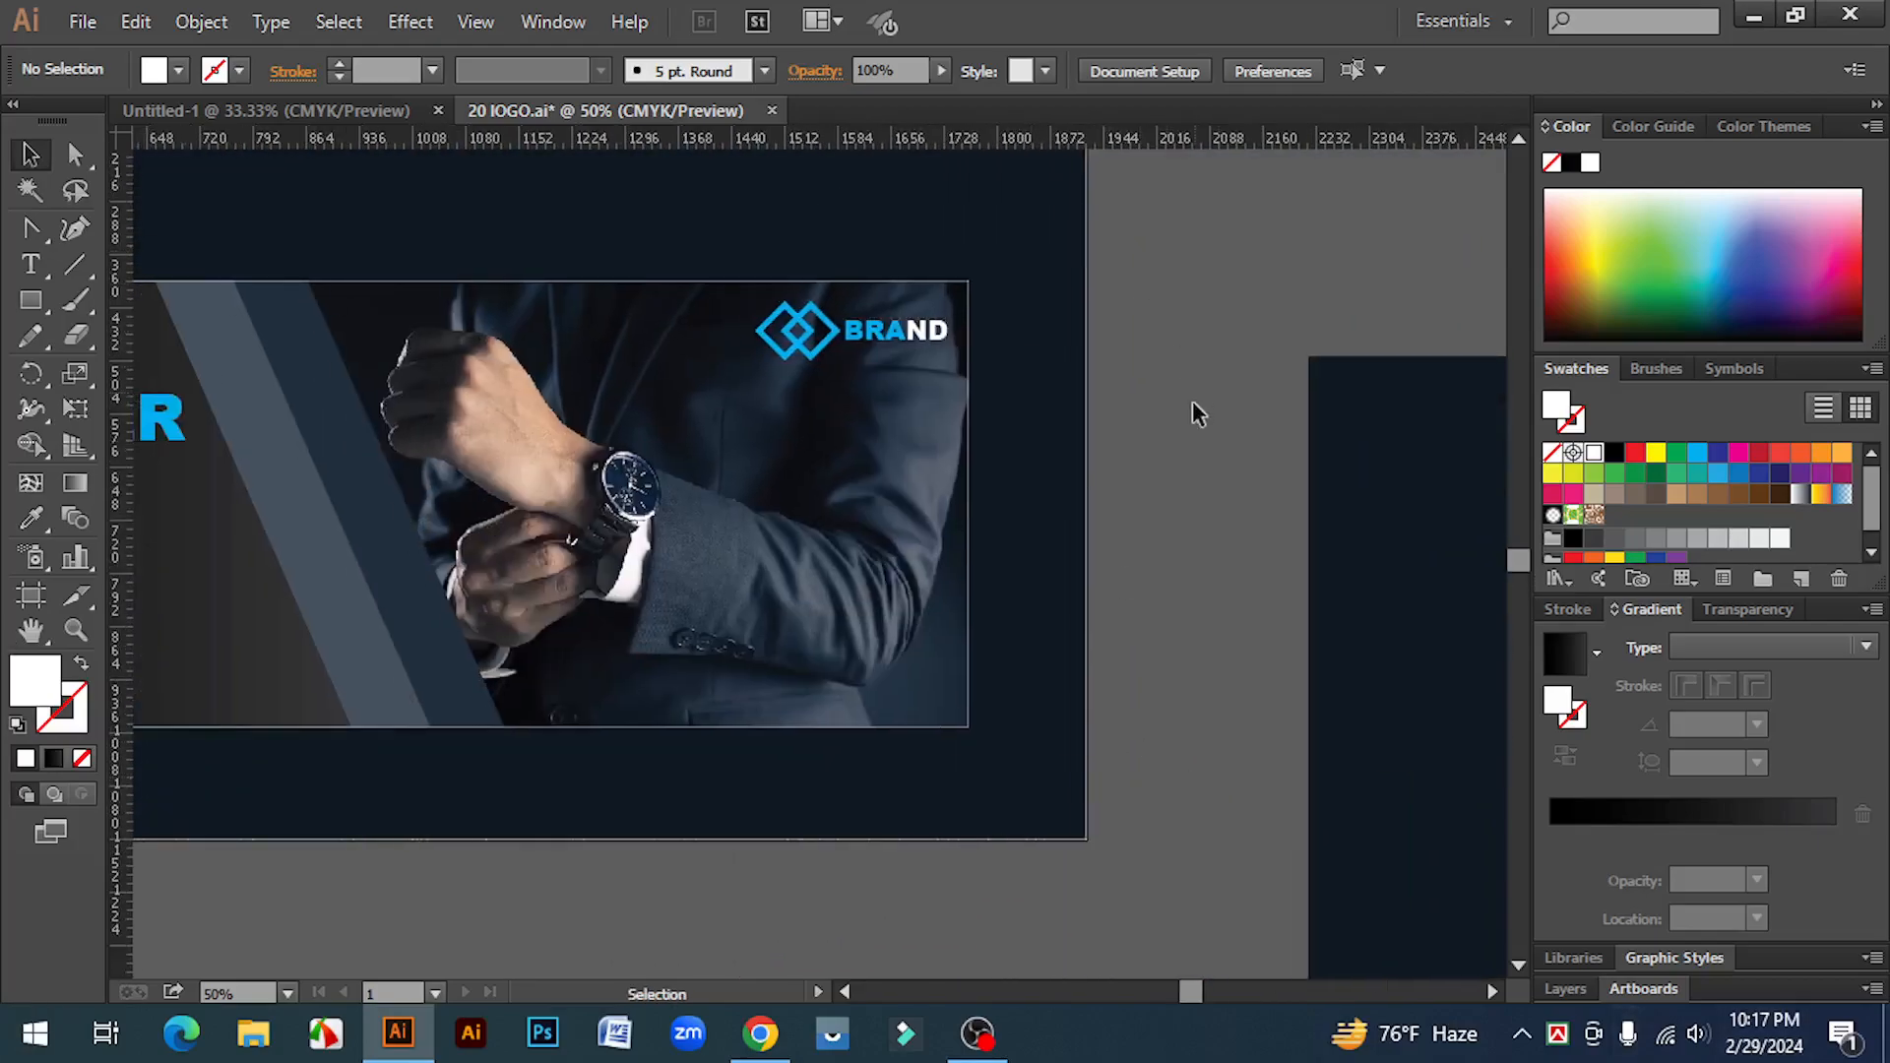
pyautogui.moveTo(1334, 625); pyautogui.dragTo(710, 533)
pyautogui.keyDown('ctrl'); pyautogui.click(876, 504); pyautogui.keyUp('ctrl')
pyautogui.moveTo(862, 577); pyautogui.dragTo(917, 461)
pyautogui.moveTo(385, 220); pyautogui.dragTo(570, 284)
pyautogui.press('Delete')
pyautogui.keyDown('ctrl'); pyautogui.click(821, 445); pyautogui.keyUp('ctrl')
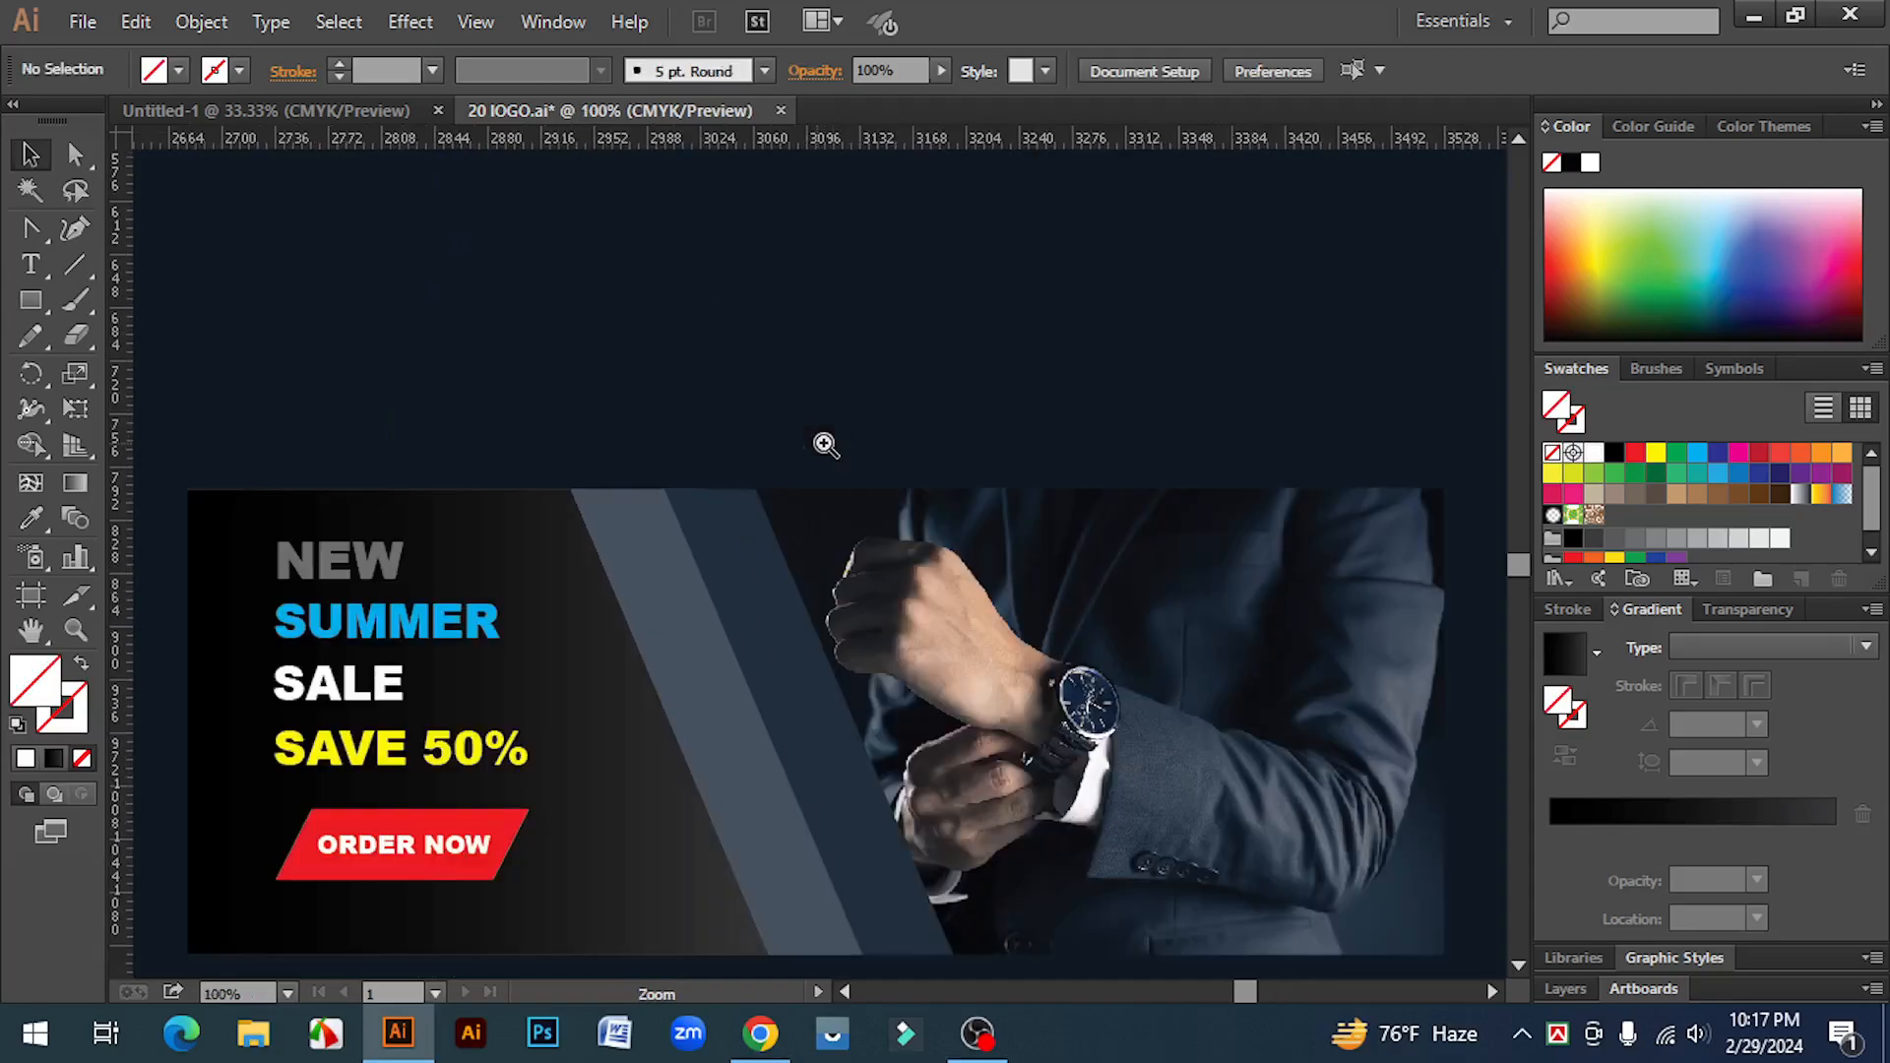
pyautogui.moveTo(855, 408); pyautogui.dragTo(799, 326)
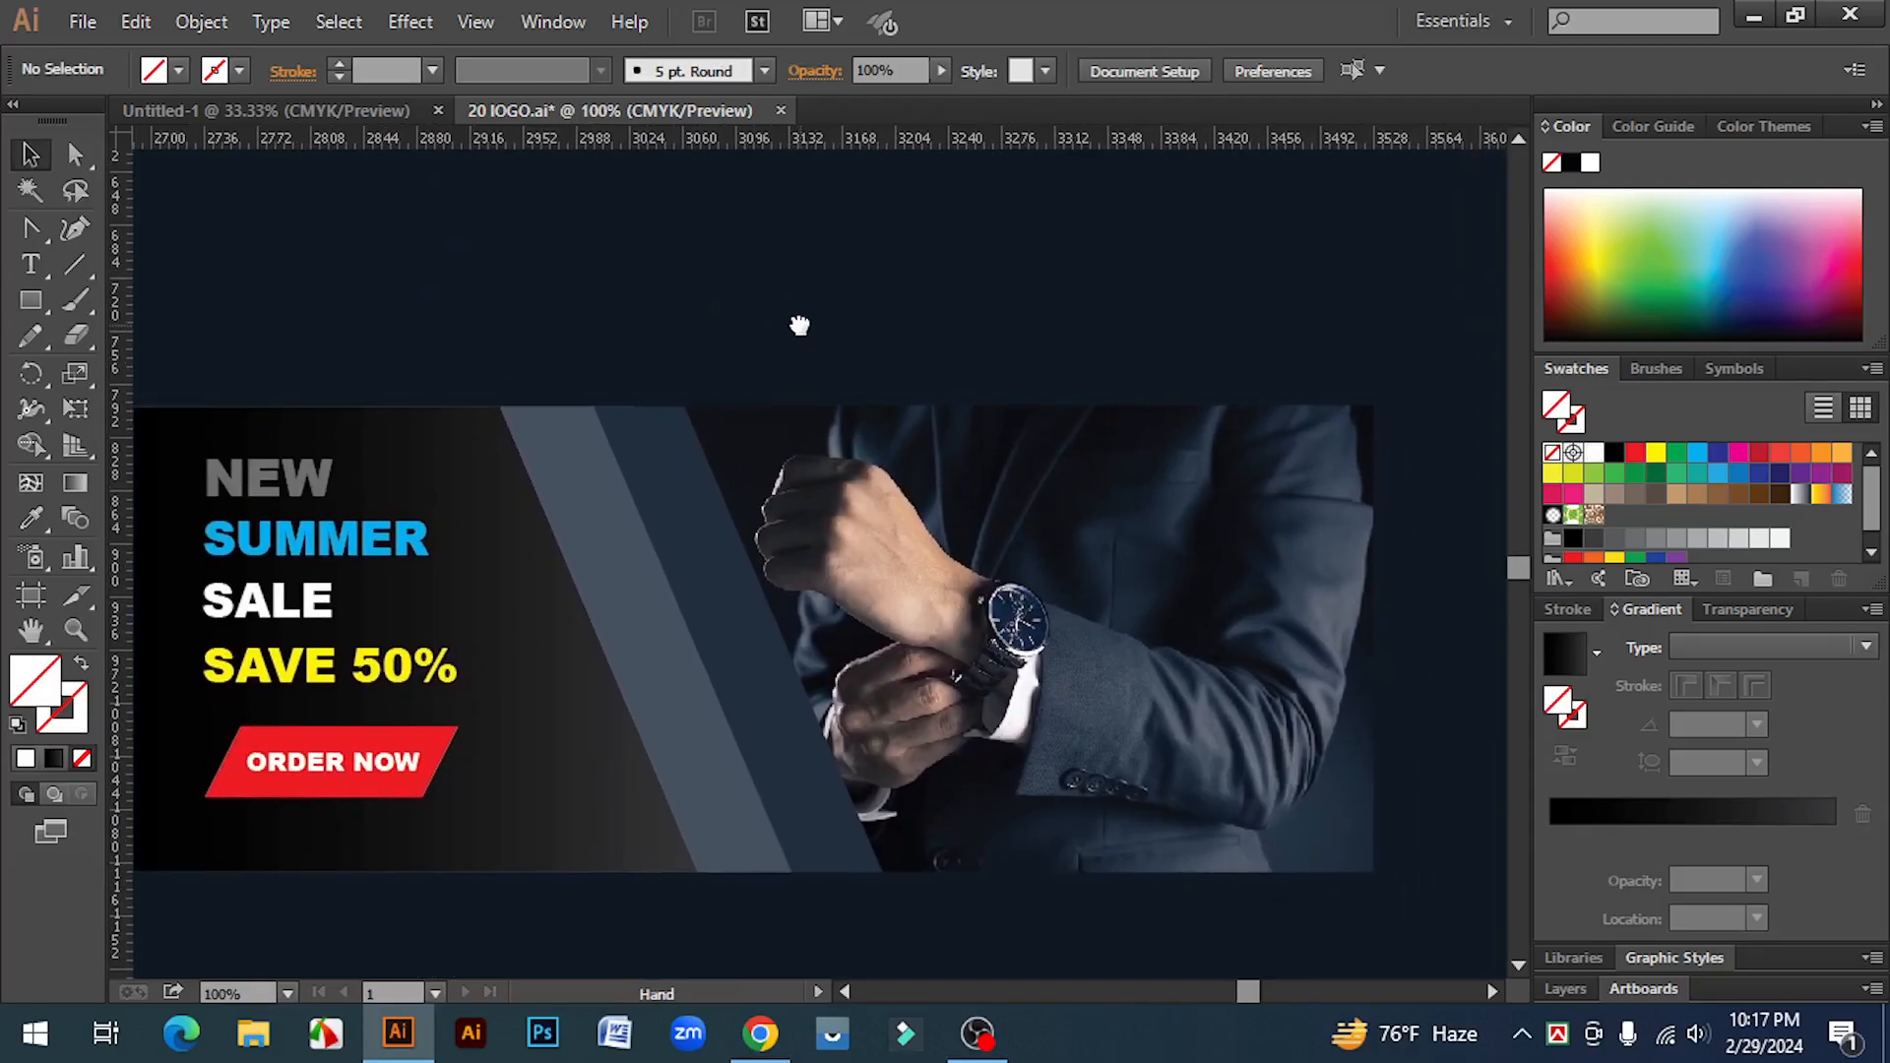
# Step: Nudge the ORDER NOW text slightly upward on the red button
pyautogui.click(395, 773)
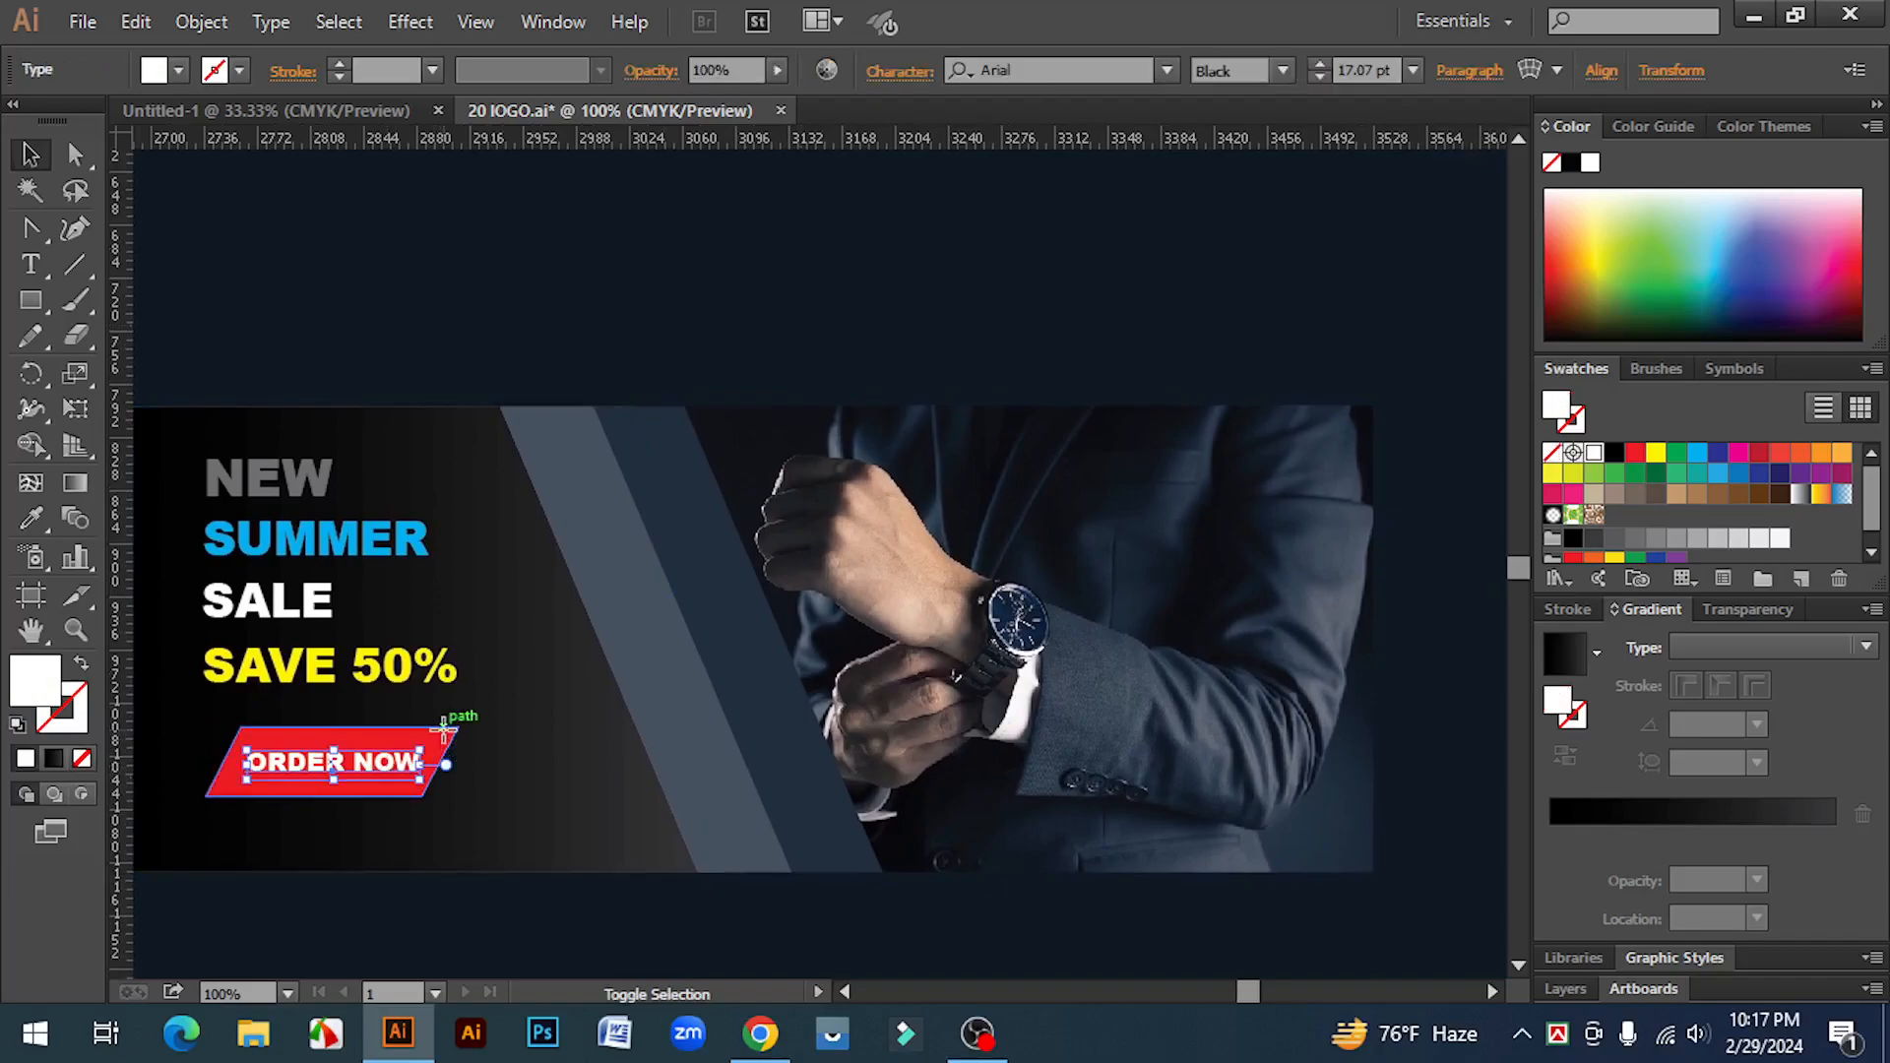
pyautogui.moveTo(443, 734); pyautogui.dragTo(445, 729)
pyautogui.click(541, 925)
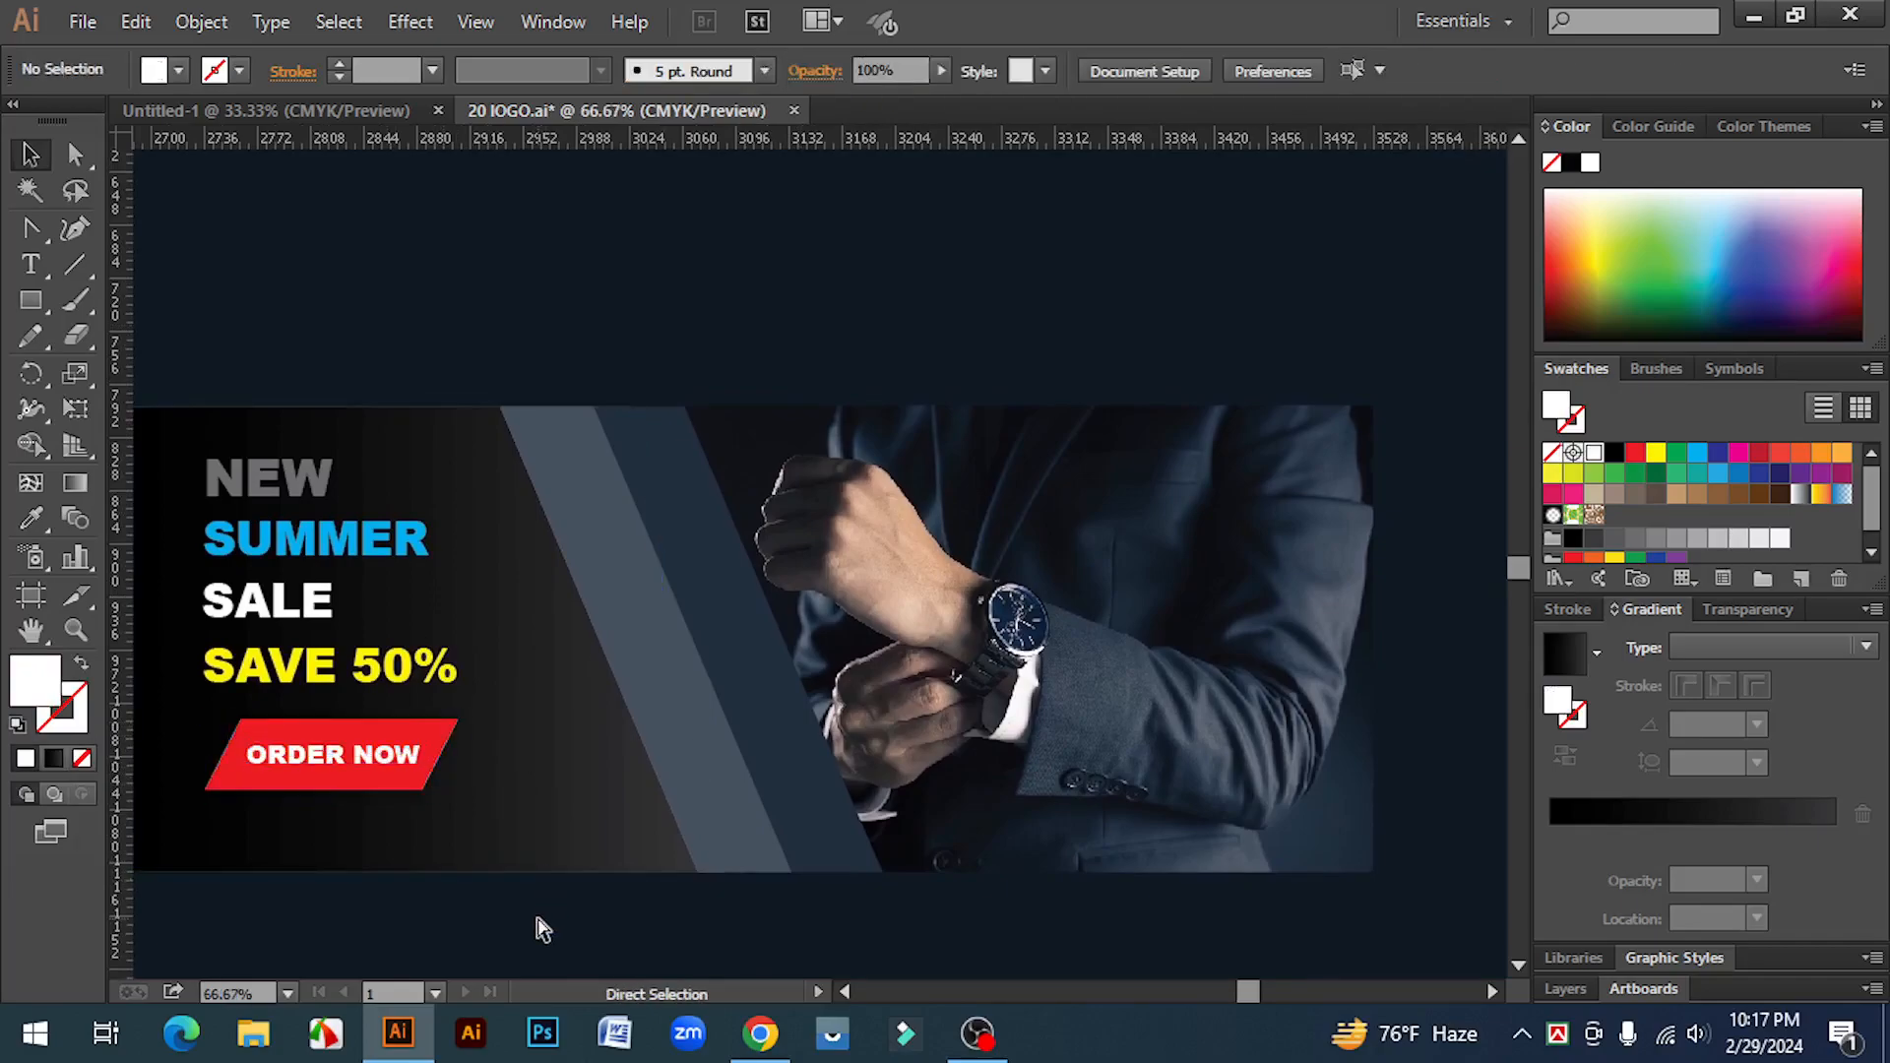
# Step: Type BRAND in Arial 72 pt above the banner, colouring BRA blue and ND white
pyautogui.hotkey('ctrl', '-')
pyautogui.click(31, 264)
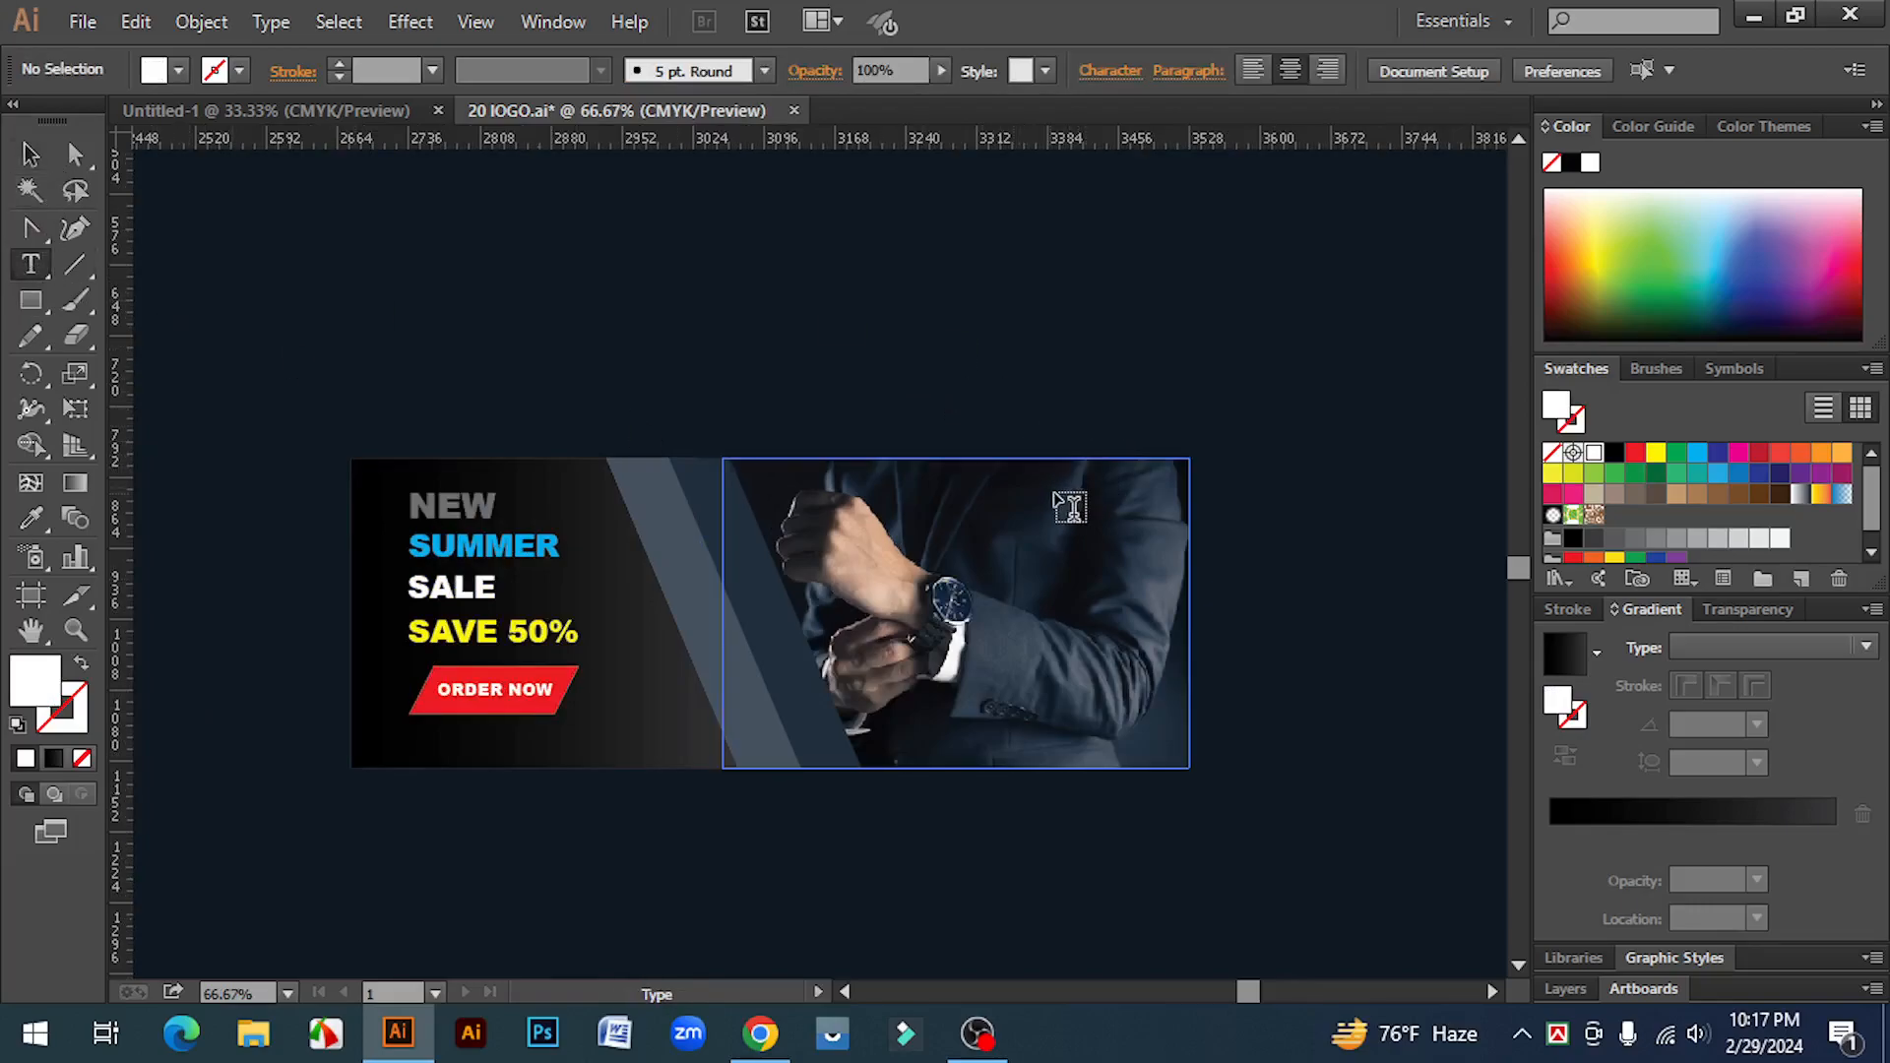
pyautogui.click(874, 388)
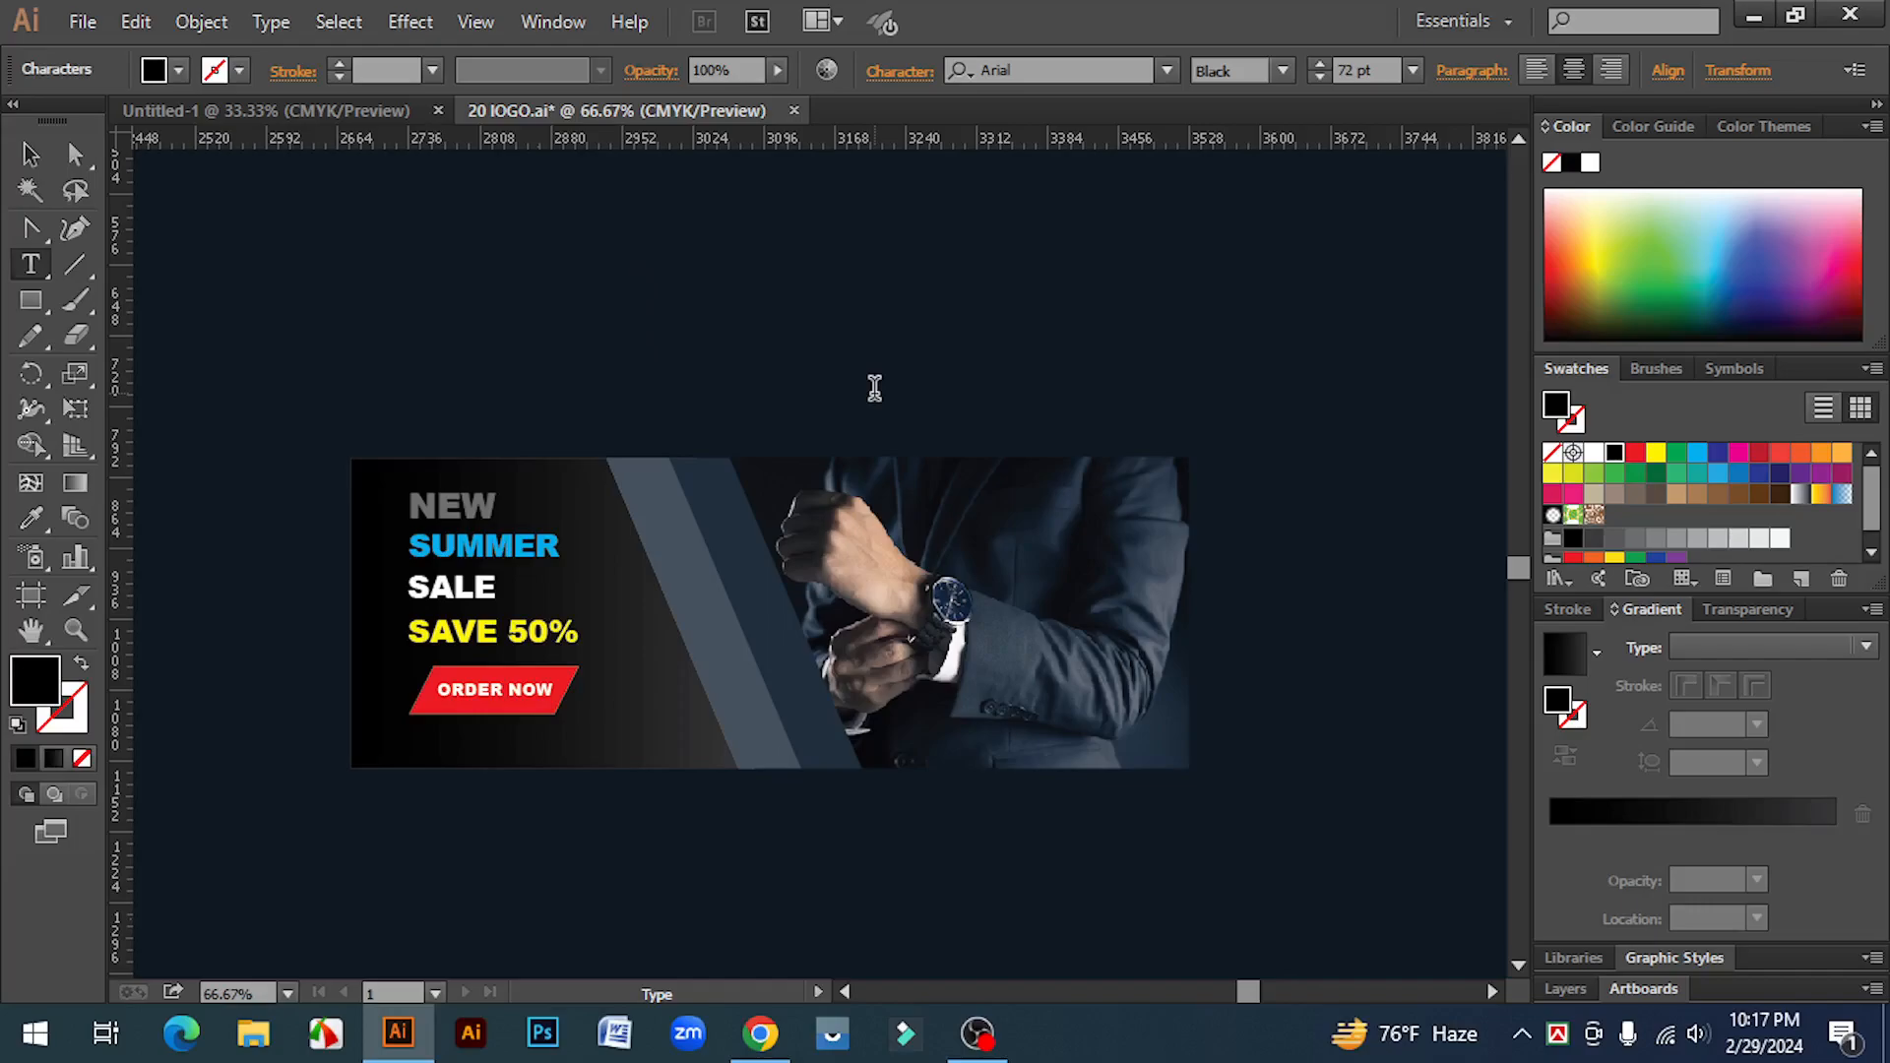
pyautogui.write('BRAND')
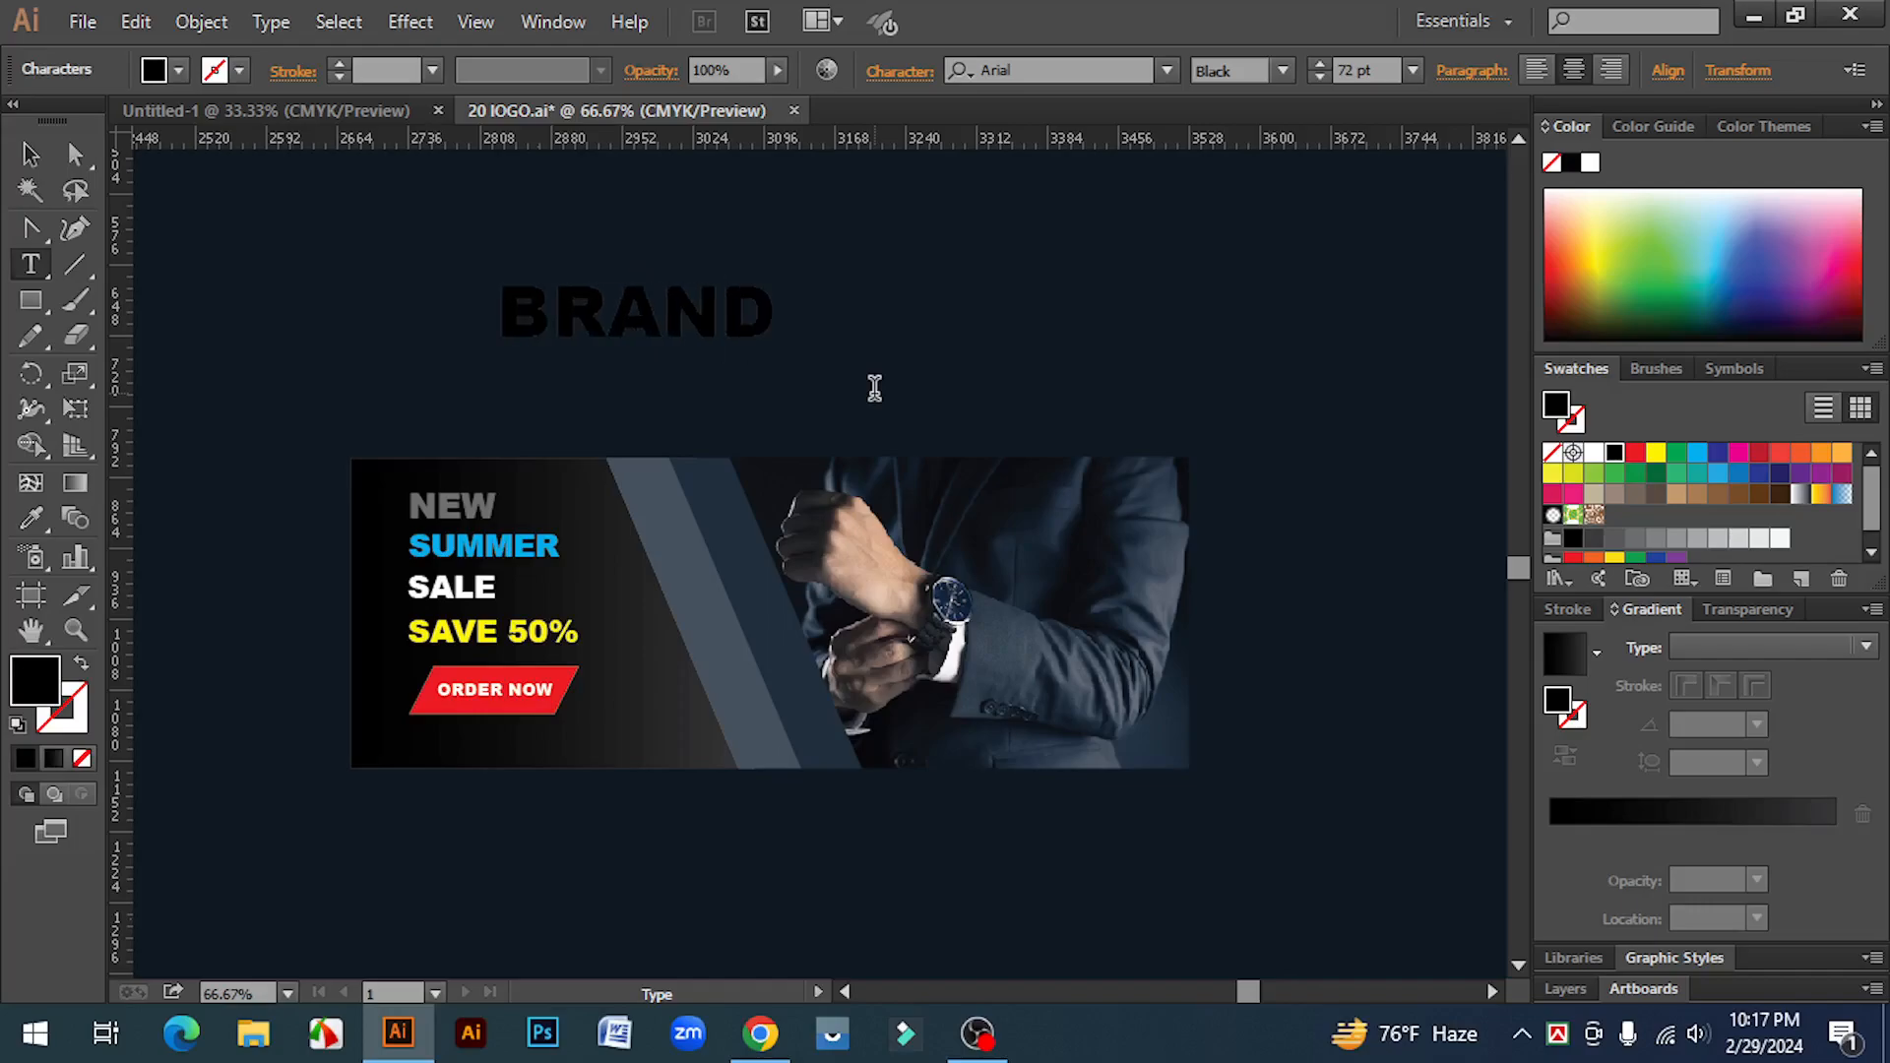
pyautogui.moveTo(520, 316); pyautogui.dragTo(778, 315)
pyautogui.click(1695, 455)
pyautogui.click(1593, 454)
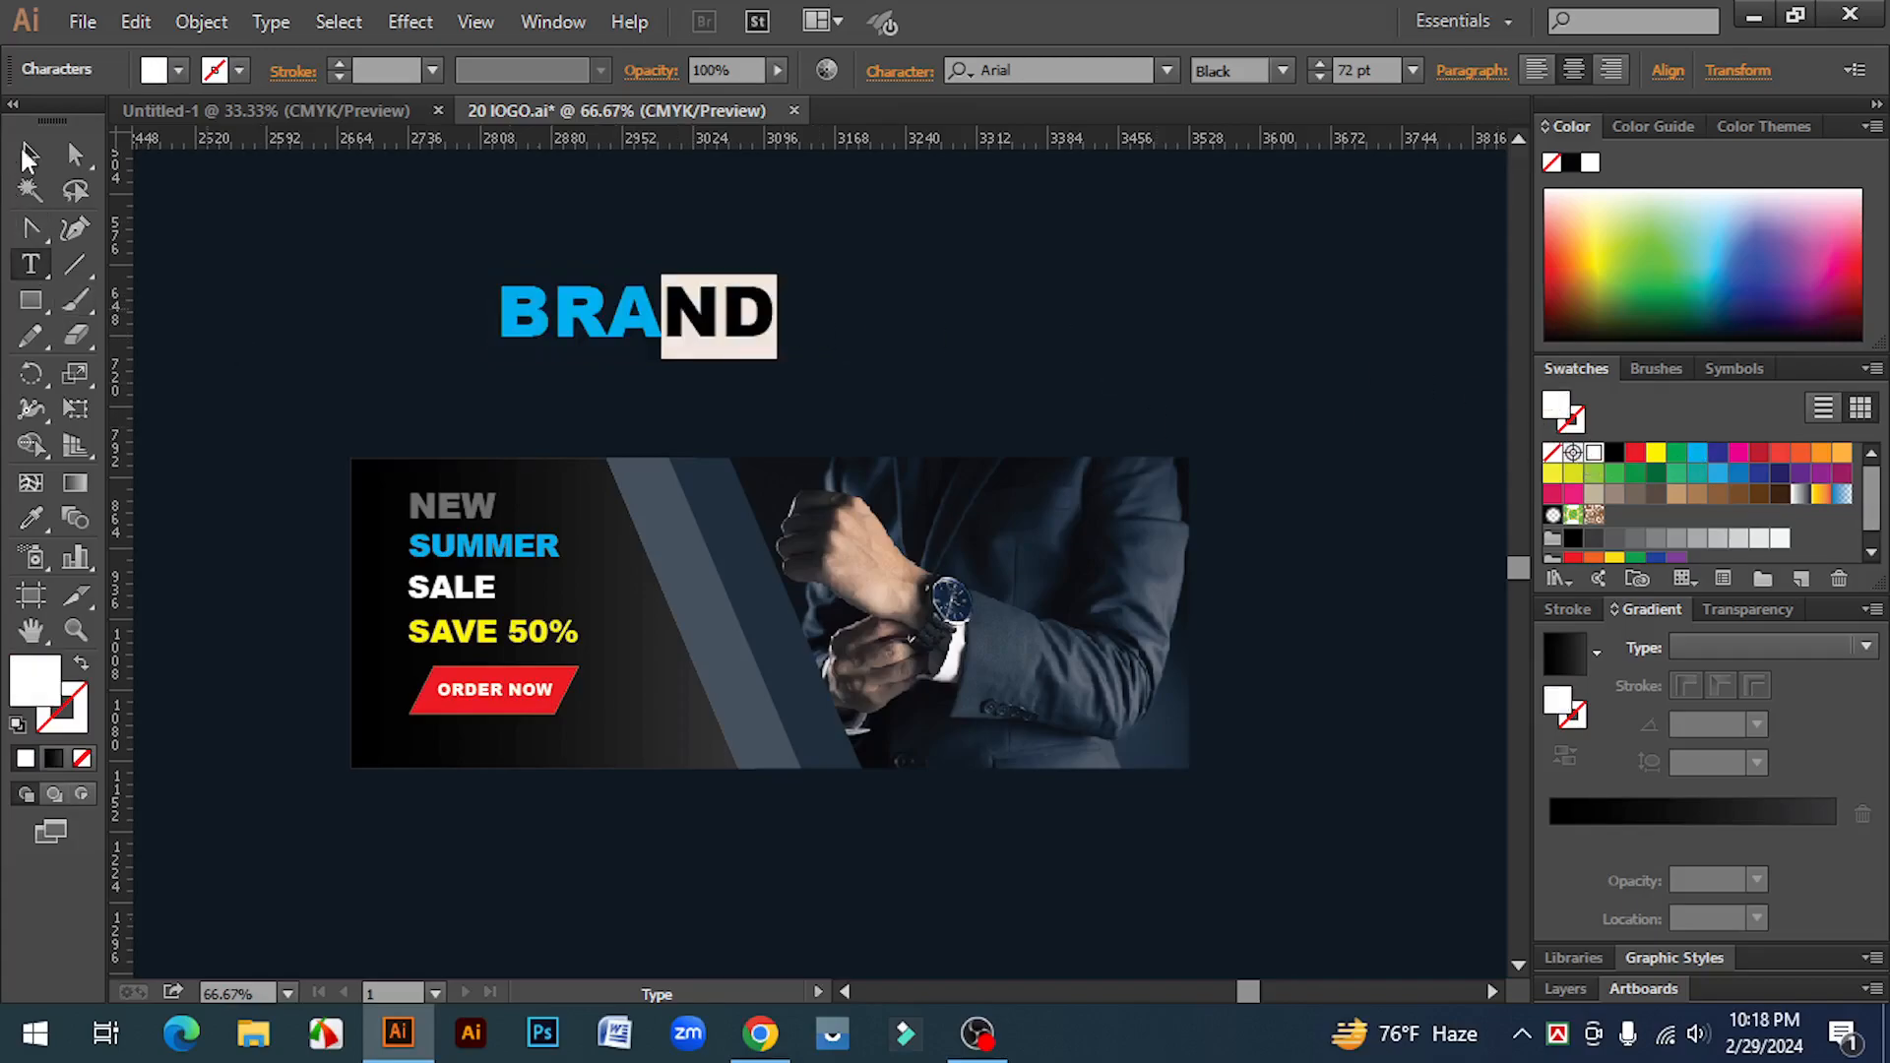
# Step: Shrink the BRAND text and move it to the right
pyautogui.click(29, 154)
pyautogui.moveTo(778, 361); pyautogui.dragTo(712, 339)
pyautogui.moveTo(701, 313); pyautogui.dragTo(879, 353)
# Step: Draw a small square left of BRAND and swap its fill to a stroke
pyautogui.click(528, 311)
pyautogui.moveTo(31, 300); pyautogui.dragTo(140, 298)
pyautogui.moveTo(523, 308); pyautogui.dragTo(596, 382)
pyautogui.click(31, 155)
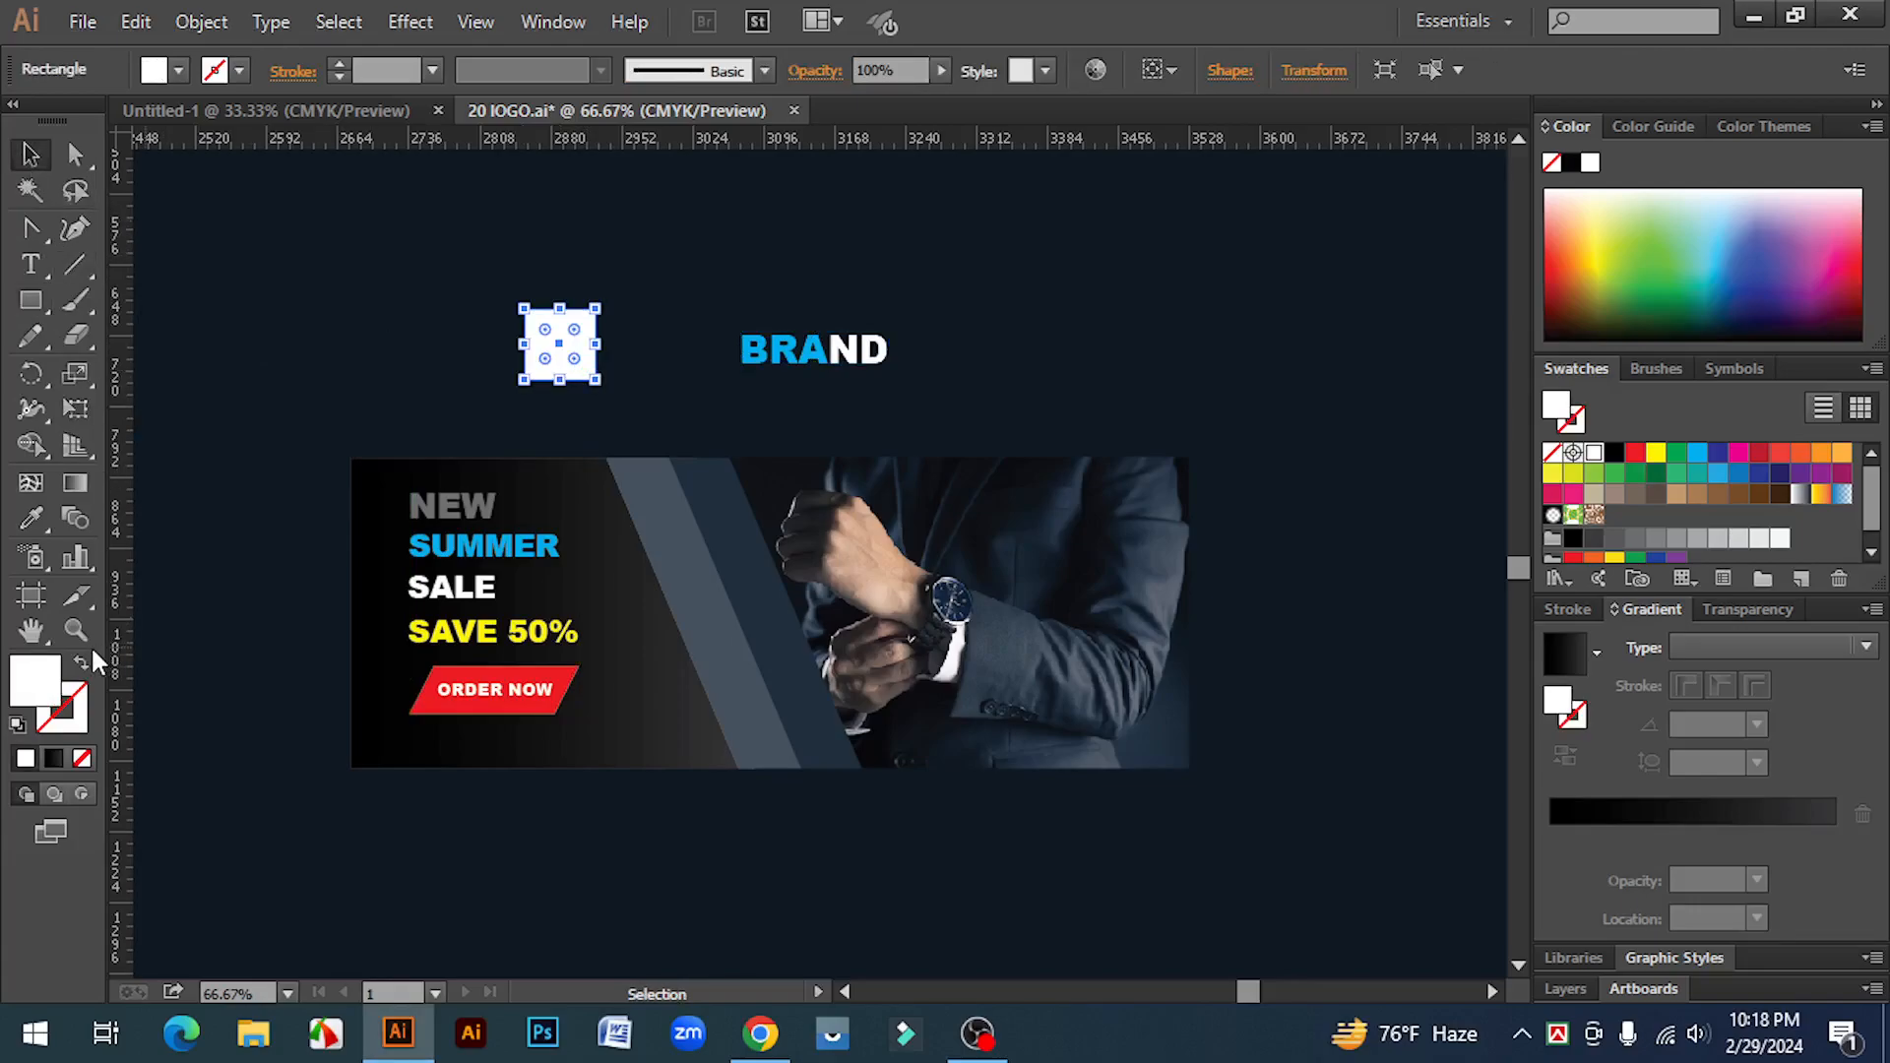
pyautogui.hotkey('shift', 'x')
# Step: Rotate the square into a diamond and duplicate it as a second overlapping diamond
pyautogui.moveTo(603, 298)
pyautogui.mouseDown()
pyautogui.moveTo(638, 325)
pyautogui.moveTo(632, 394)
pyautogui.mouseUp()
pyautogui.moveTo(452, 279); pyautogui.dragTo(655, 409)
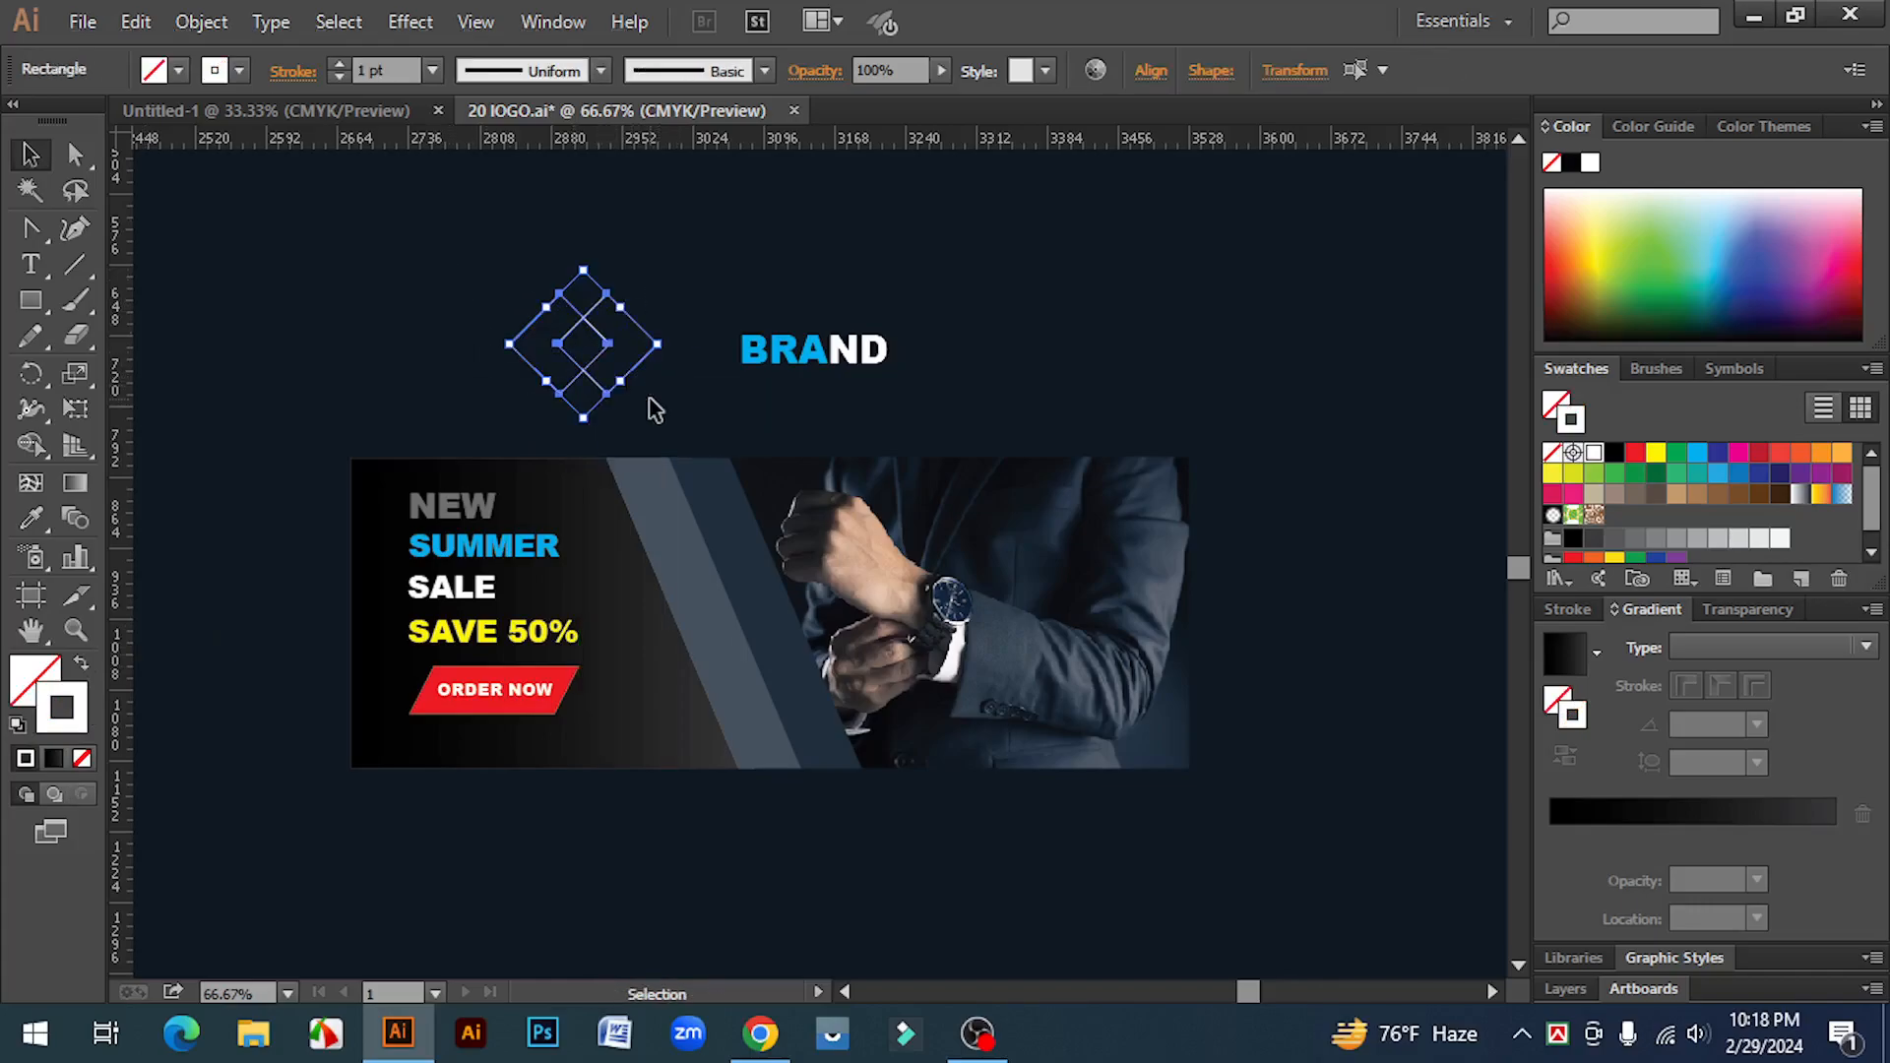
# Step: Set the diamonds' stroke to 7 pt and colour it blue
pyautogui.click(338, 65)
pyautogui.click(339, 65)
pyautogui.click(338, 63)
pyautogui.click(338, 63)
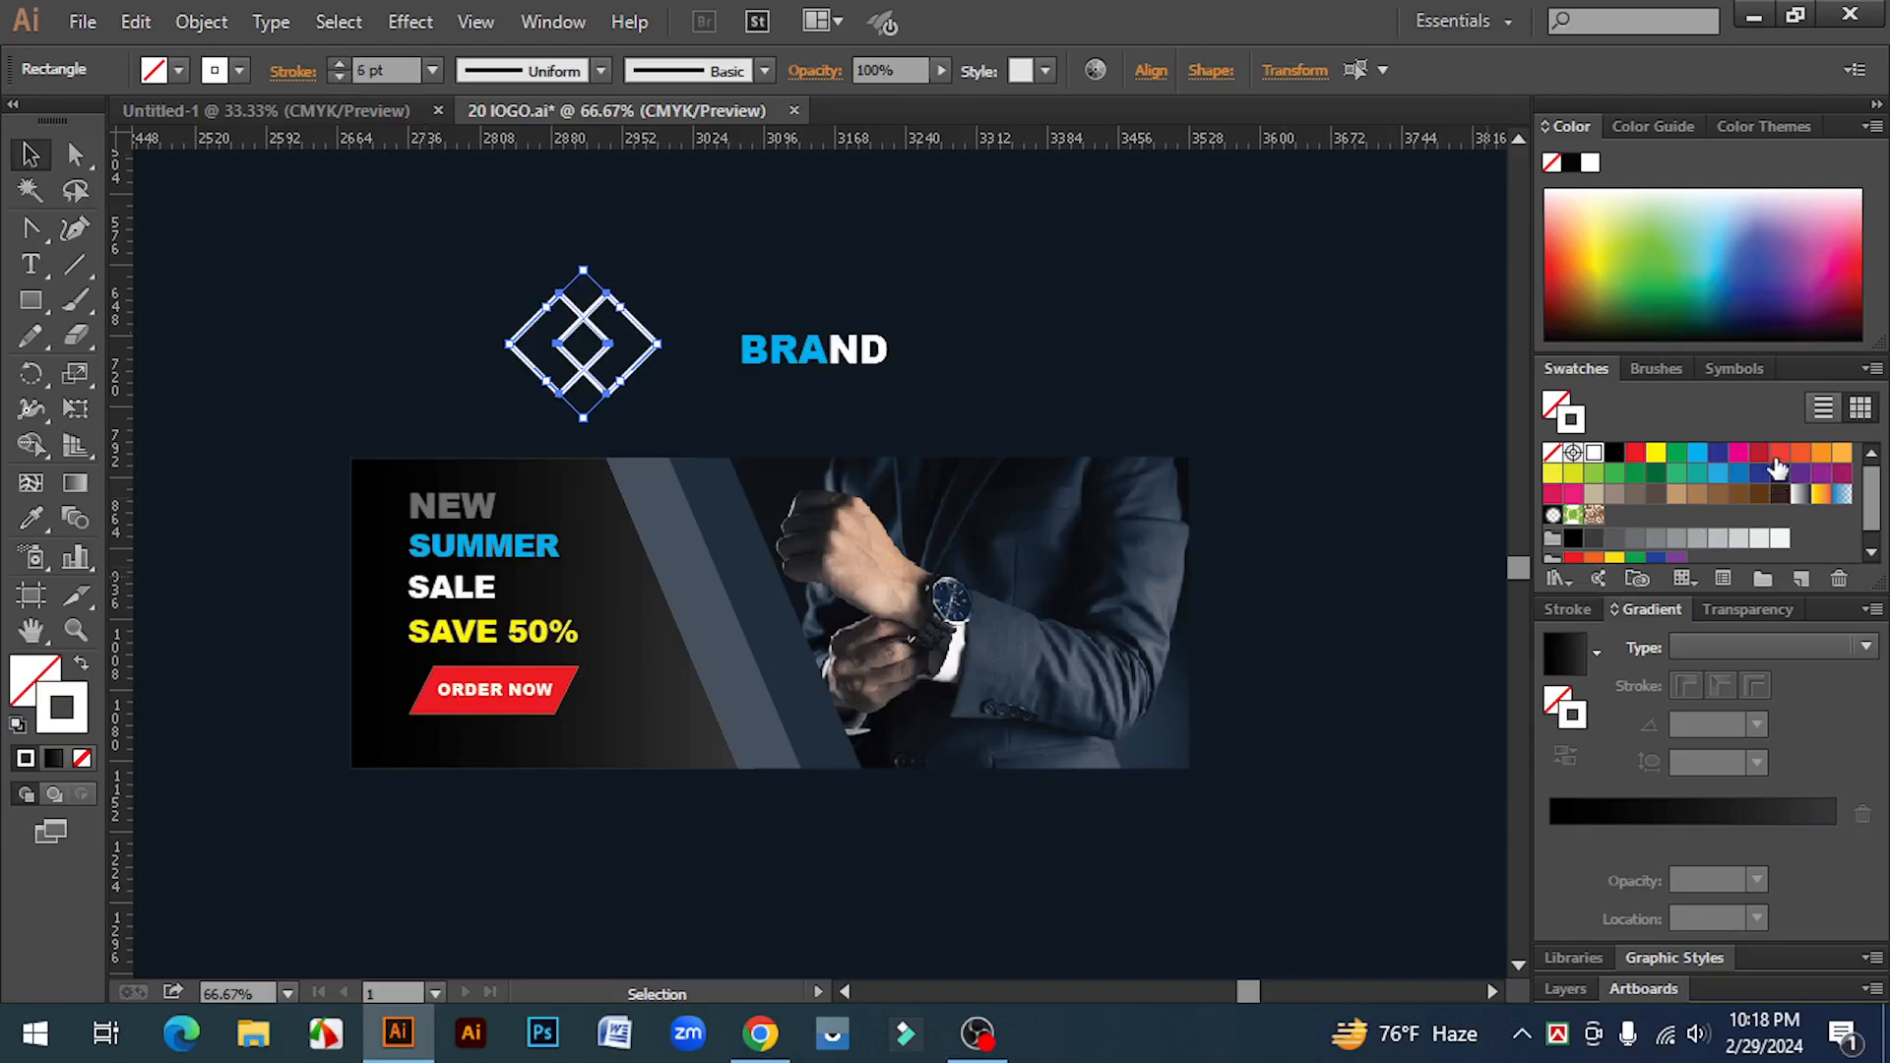
pyautogui.click(1698, 453)
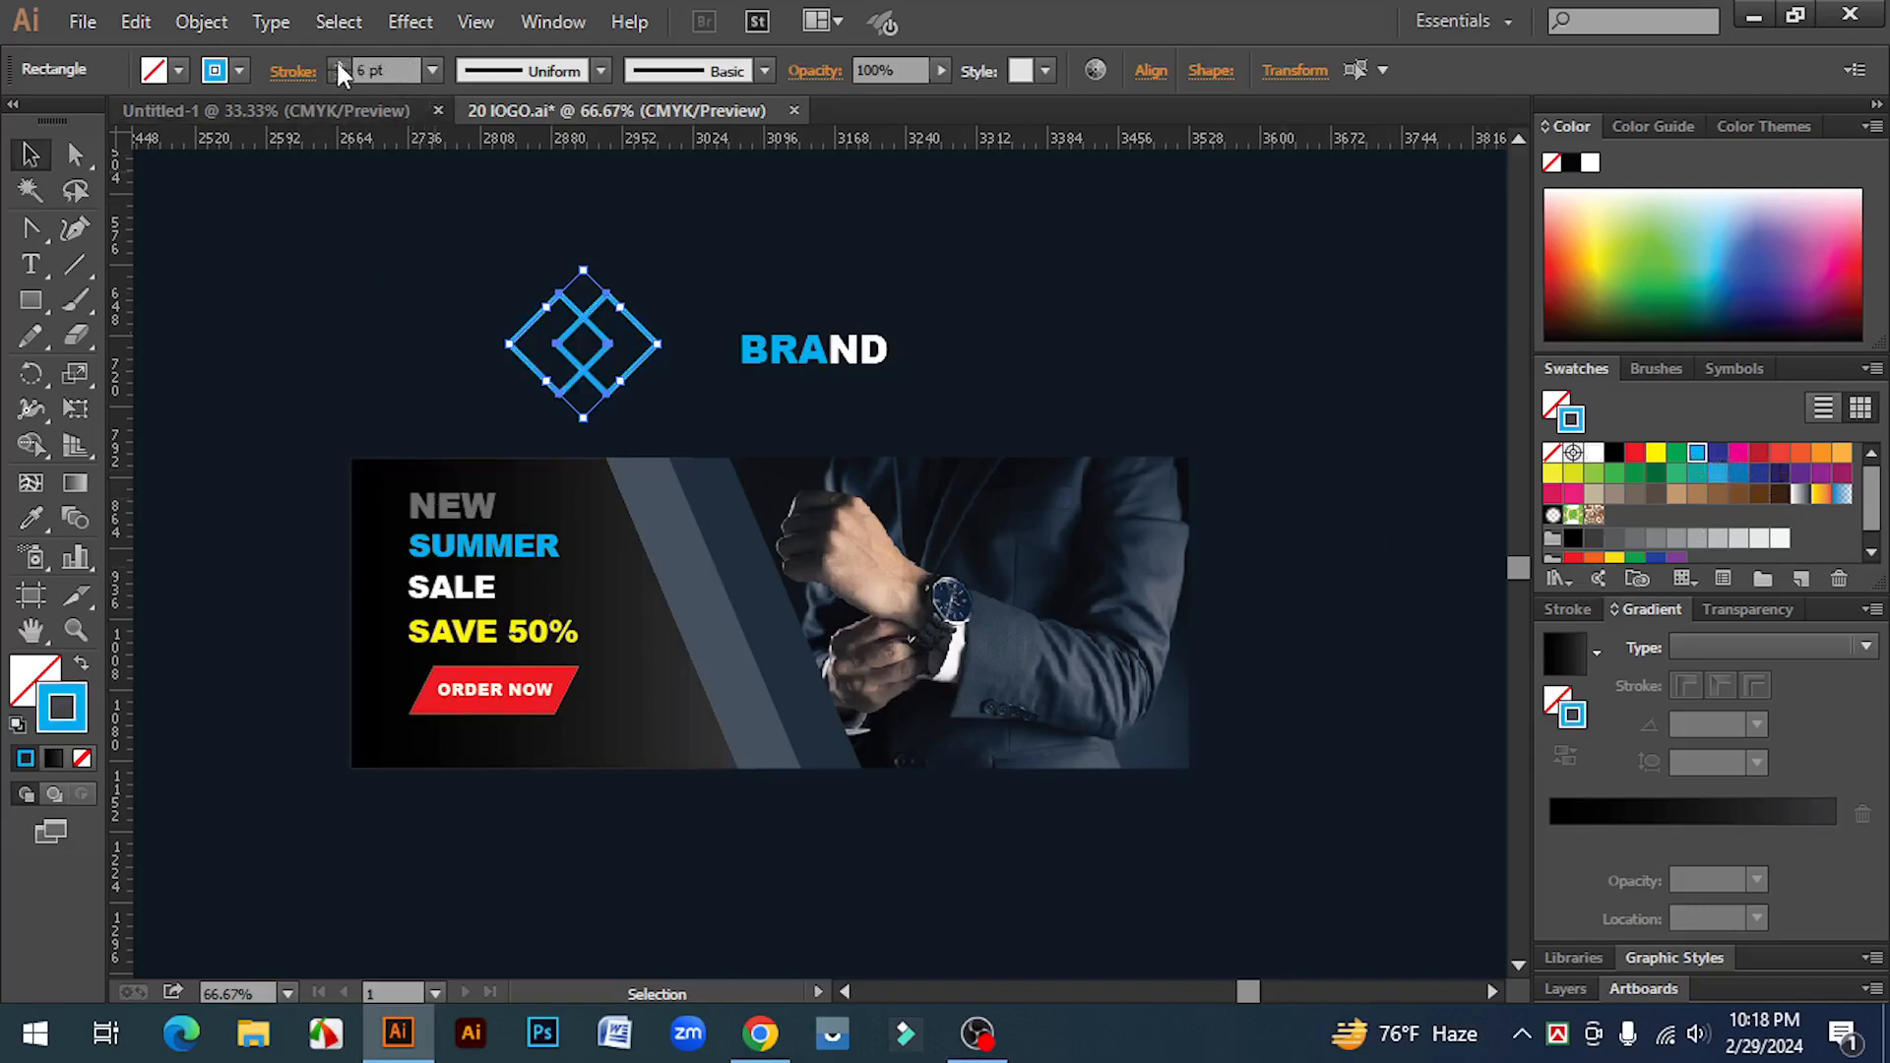
pyautogui.click(466, 197)
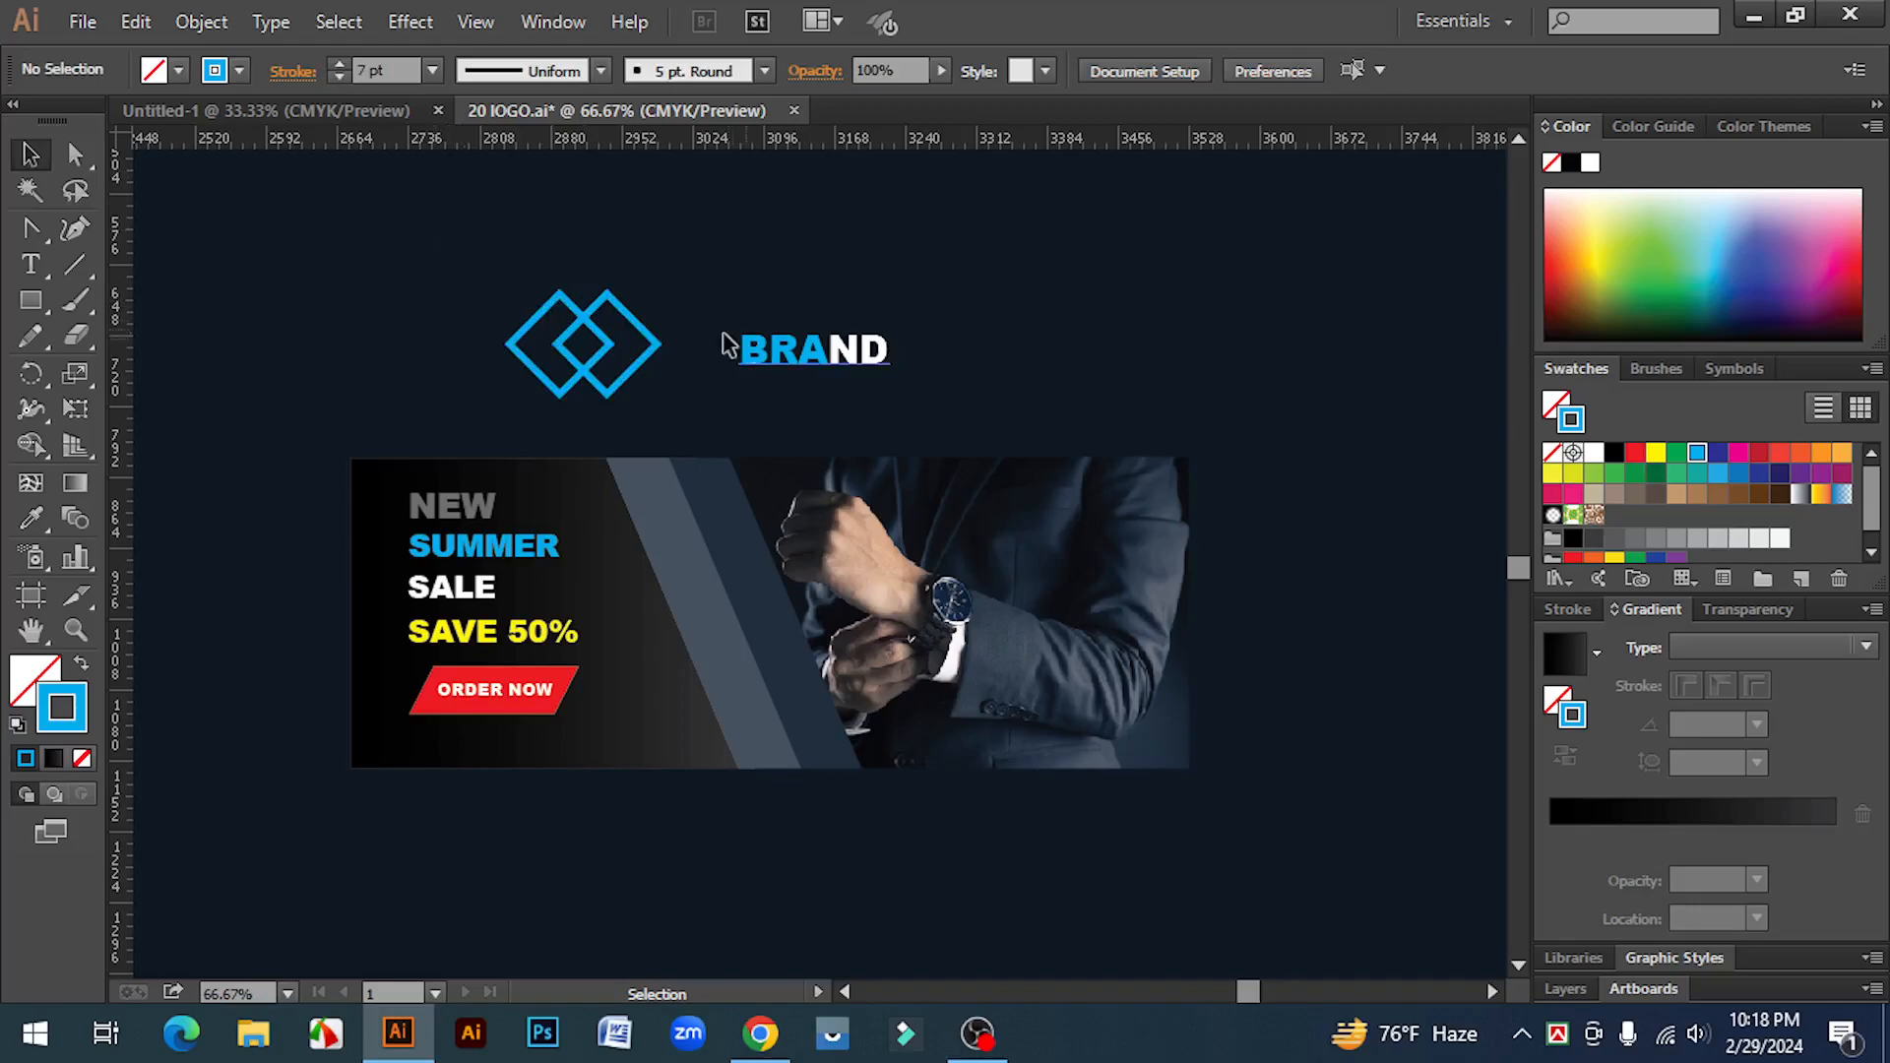
# Step: Scale the diamond logo mark down
pyautogui.click(551, 330)
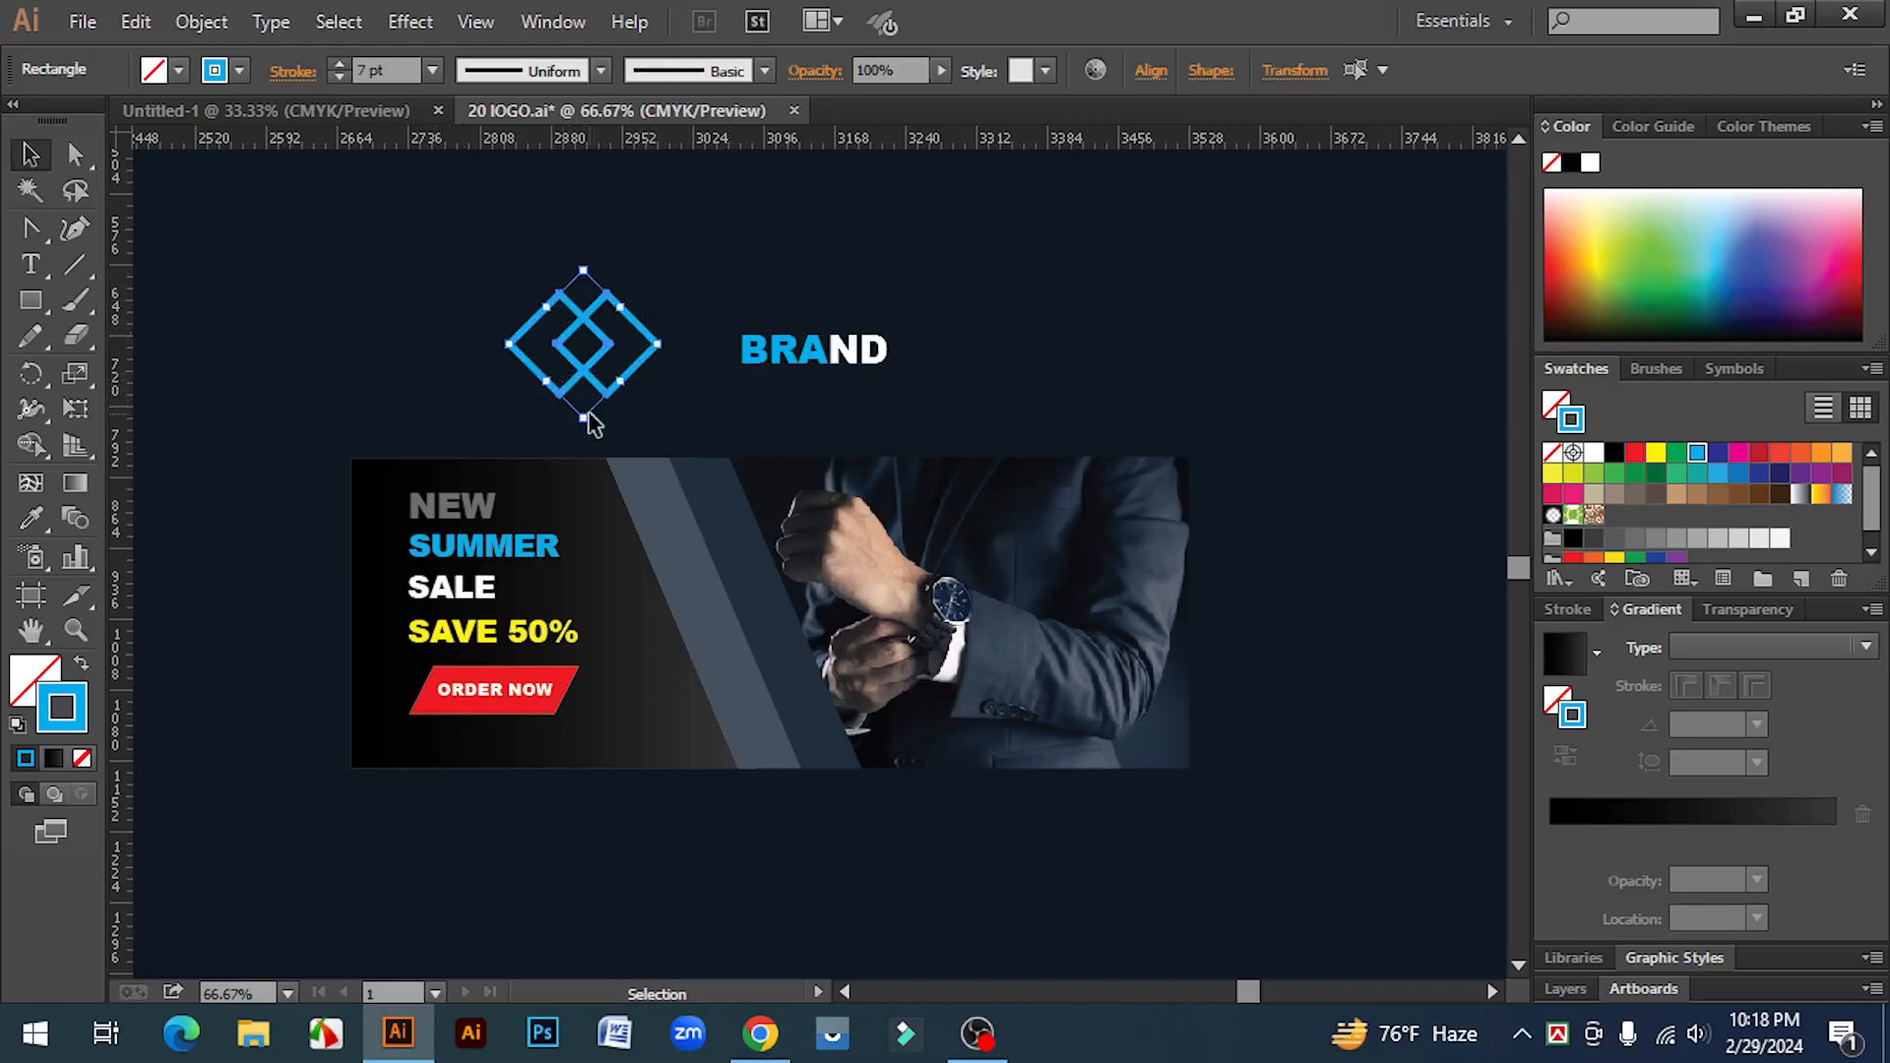
pyautogui.moveTo(587, 419); pyautogui.dragTo(668, 385)
pyautogui.hotkey('ctrl', 'z')
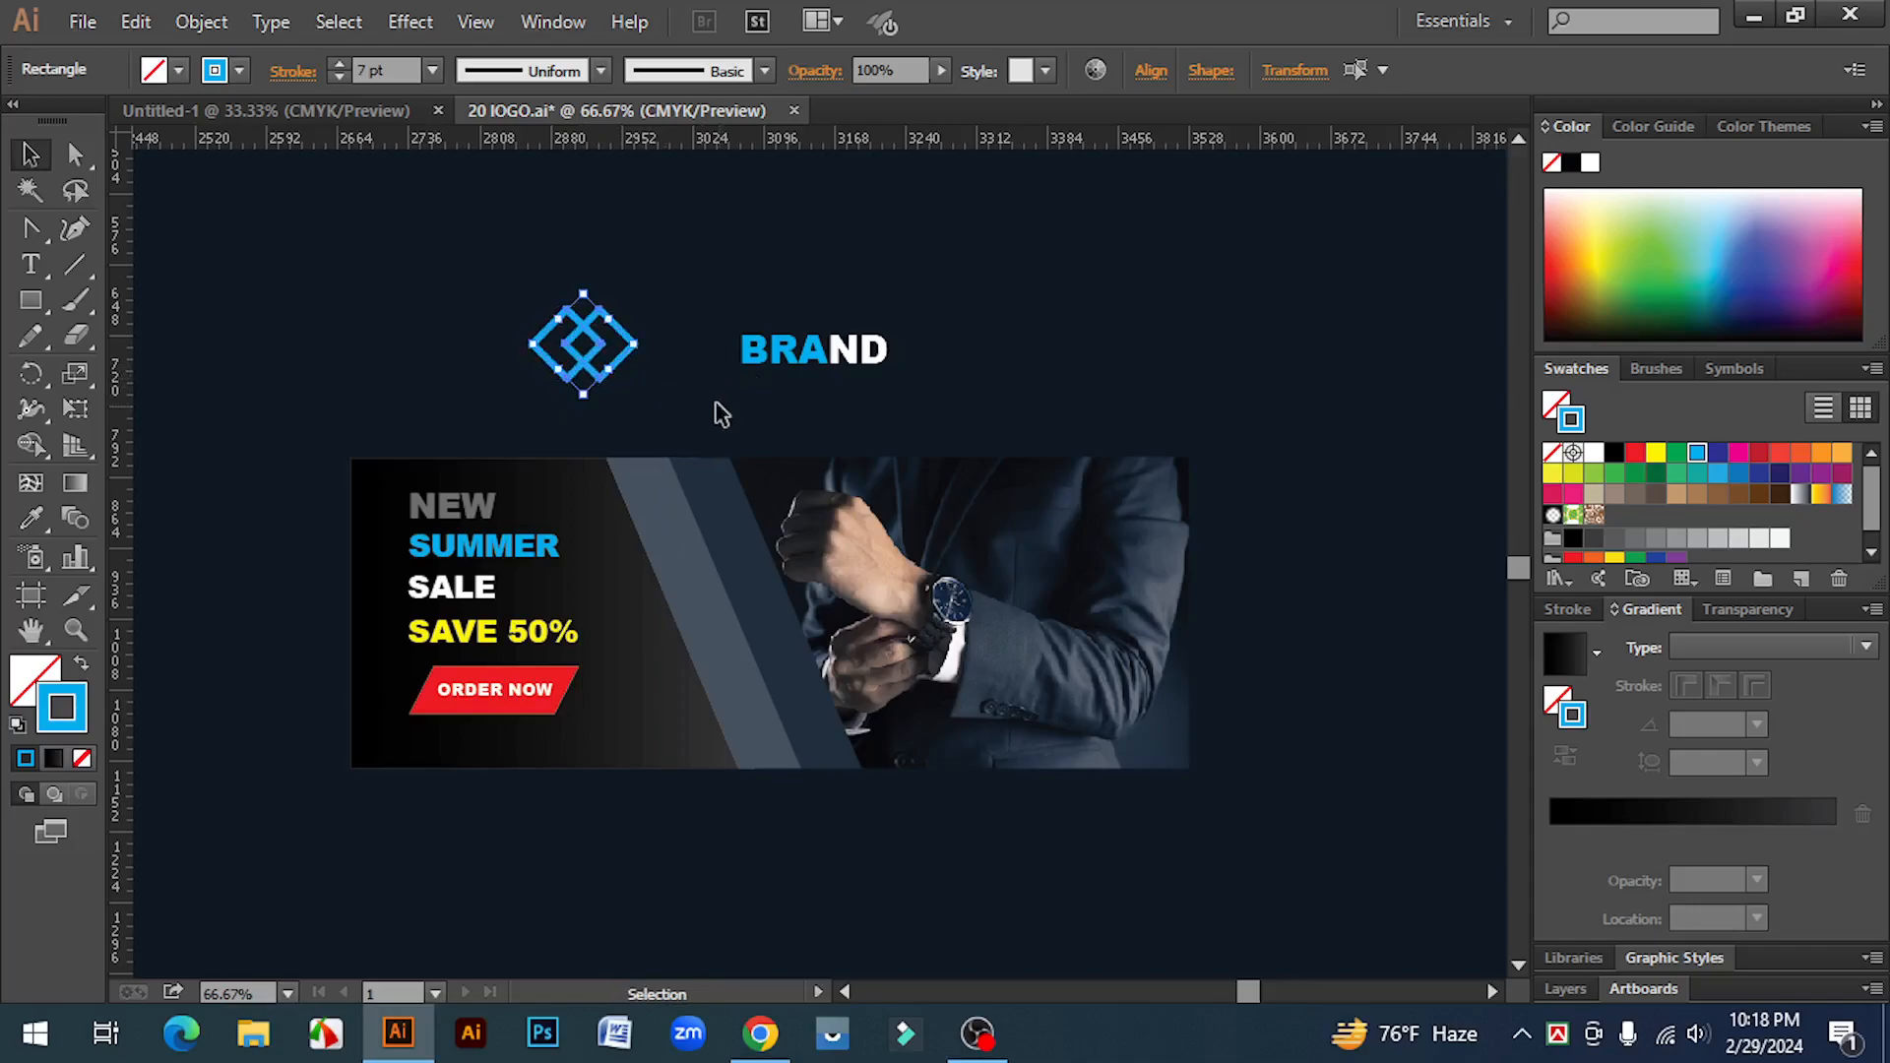
# Step: Move BRAND next to the diamonds and group the logo elements together
pyautogui.click(713, 410)
pyautogui.keyDown('ctrl'); pyautogui.click(705, 414); pyautogui.keyUp('ctrl')
pyautogui.keyDown('ctrl'); pyautogui.click(918, 540); pyautogui.keyUp('ctrl')
pyautogui.moveTo(836, 458); pyautogui.dragTo(630, 453)
pyautogui.moveTo(236, 321); pyautogui.dragTo(936, 570)
pyautogui.rightClick(695, 425)
pyautogui.click(802, 569)
pyautogui.click(1029, 511)
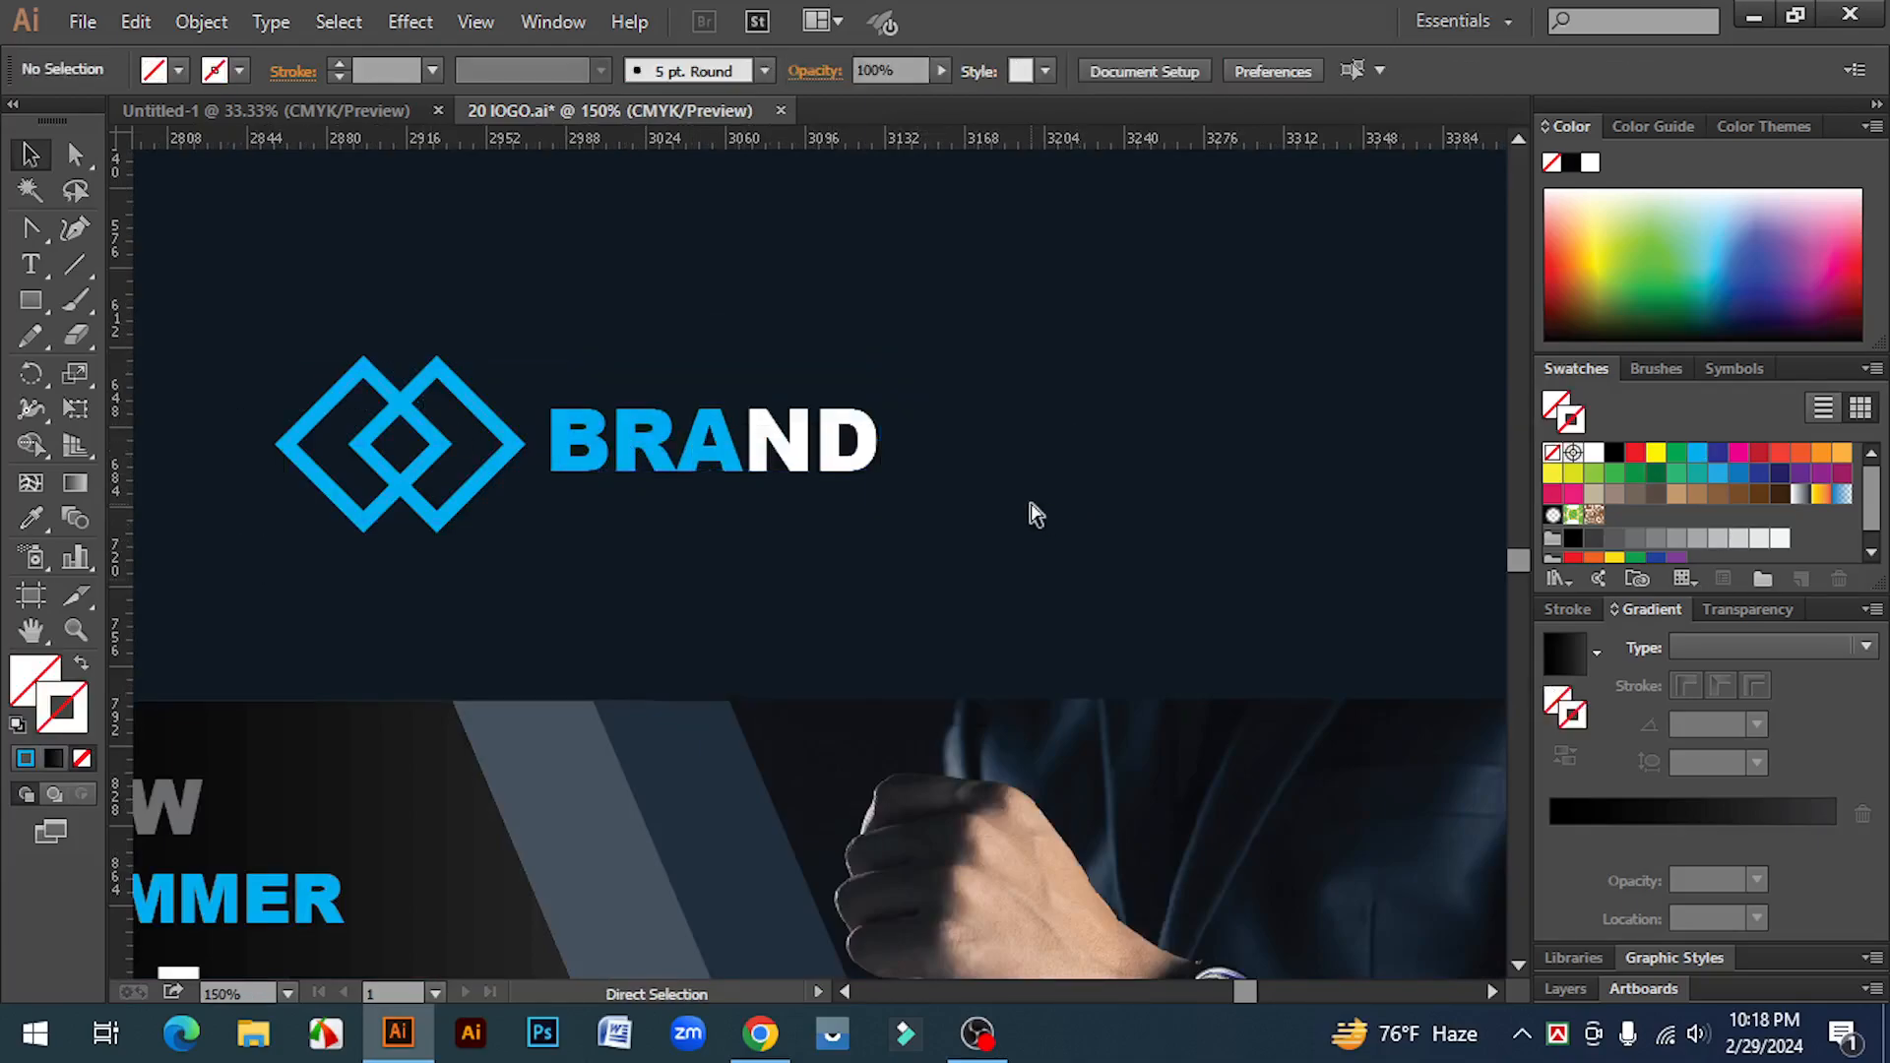
# Step: Scale the logo group down and place it in the banner's top-right corner
pyautogui.hotkey('ctrl', '-')
pyautogui.hotkey('ctrl', '-')
pyautogui.hotkey('ctrl', '-')
pyautogui.click(805, 534)
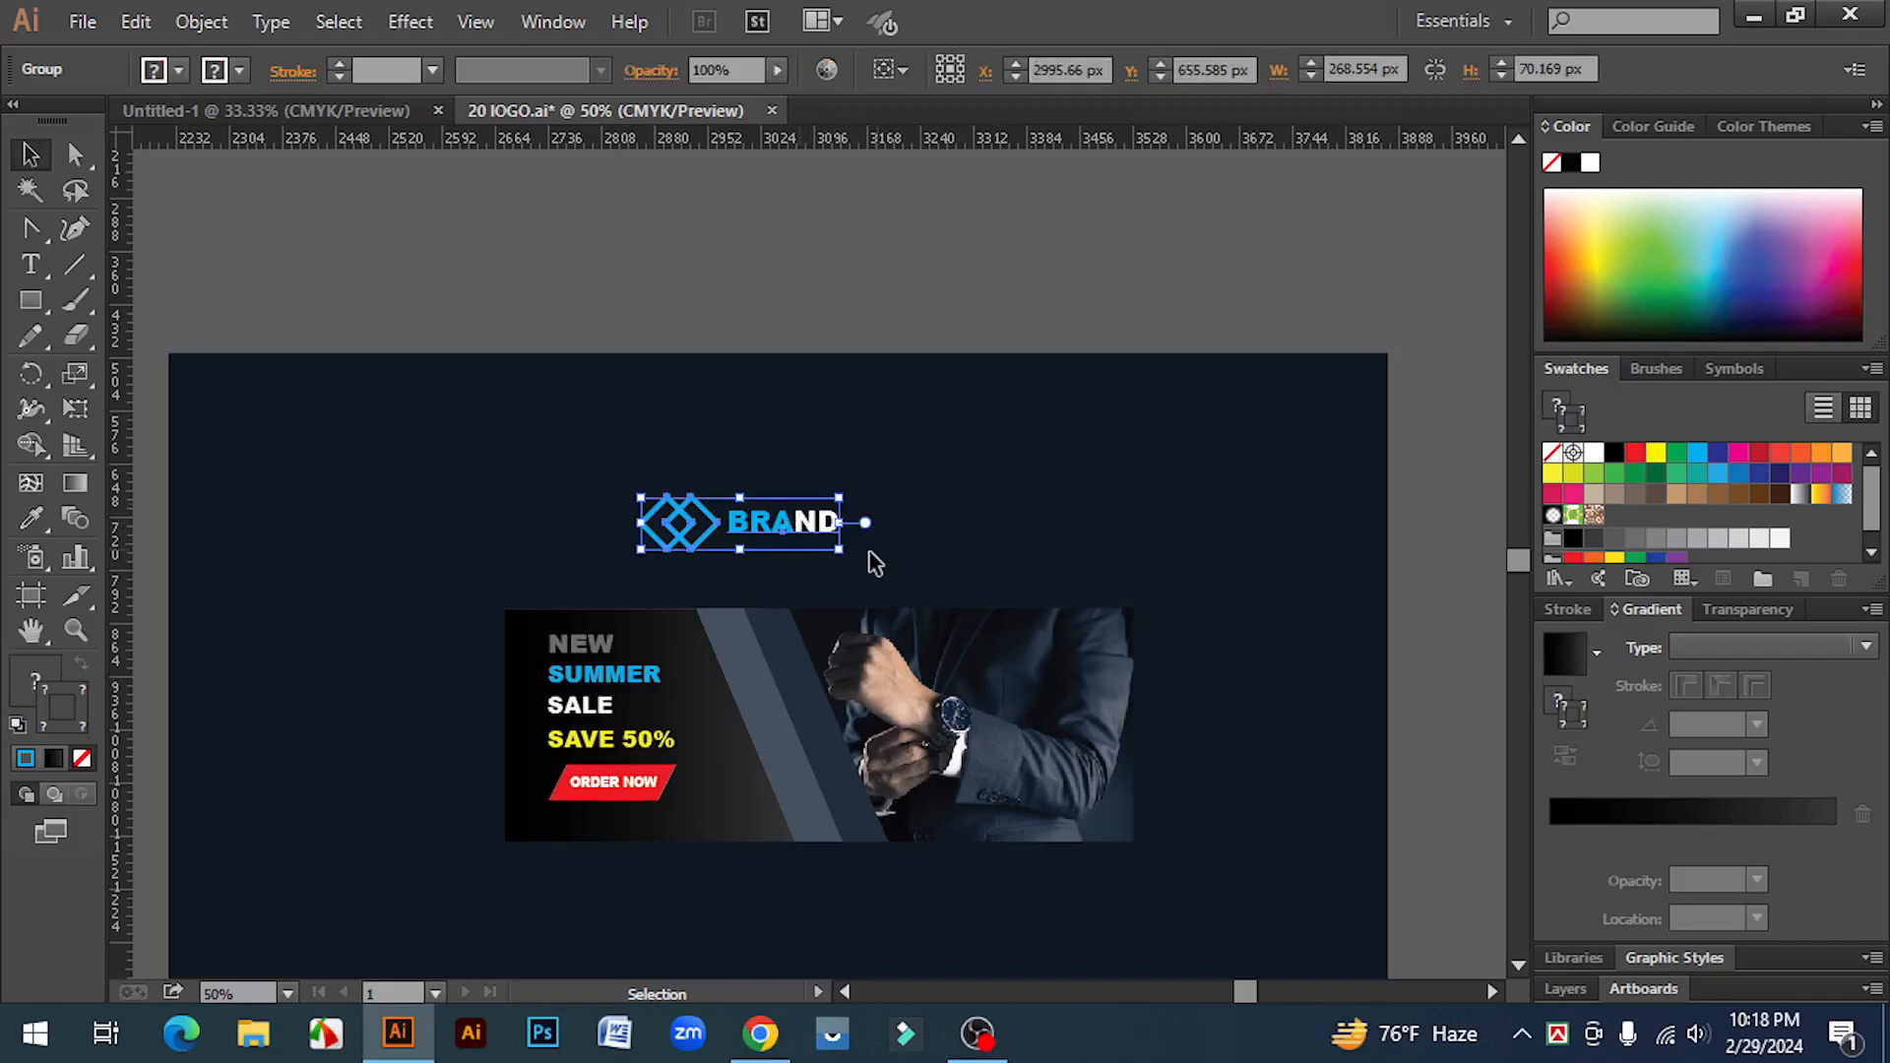
pyautogui.moveTo(840, 557); pyautogui.dragTo(1076, 650)
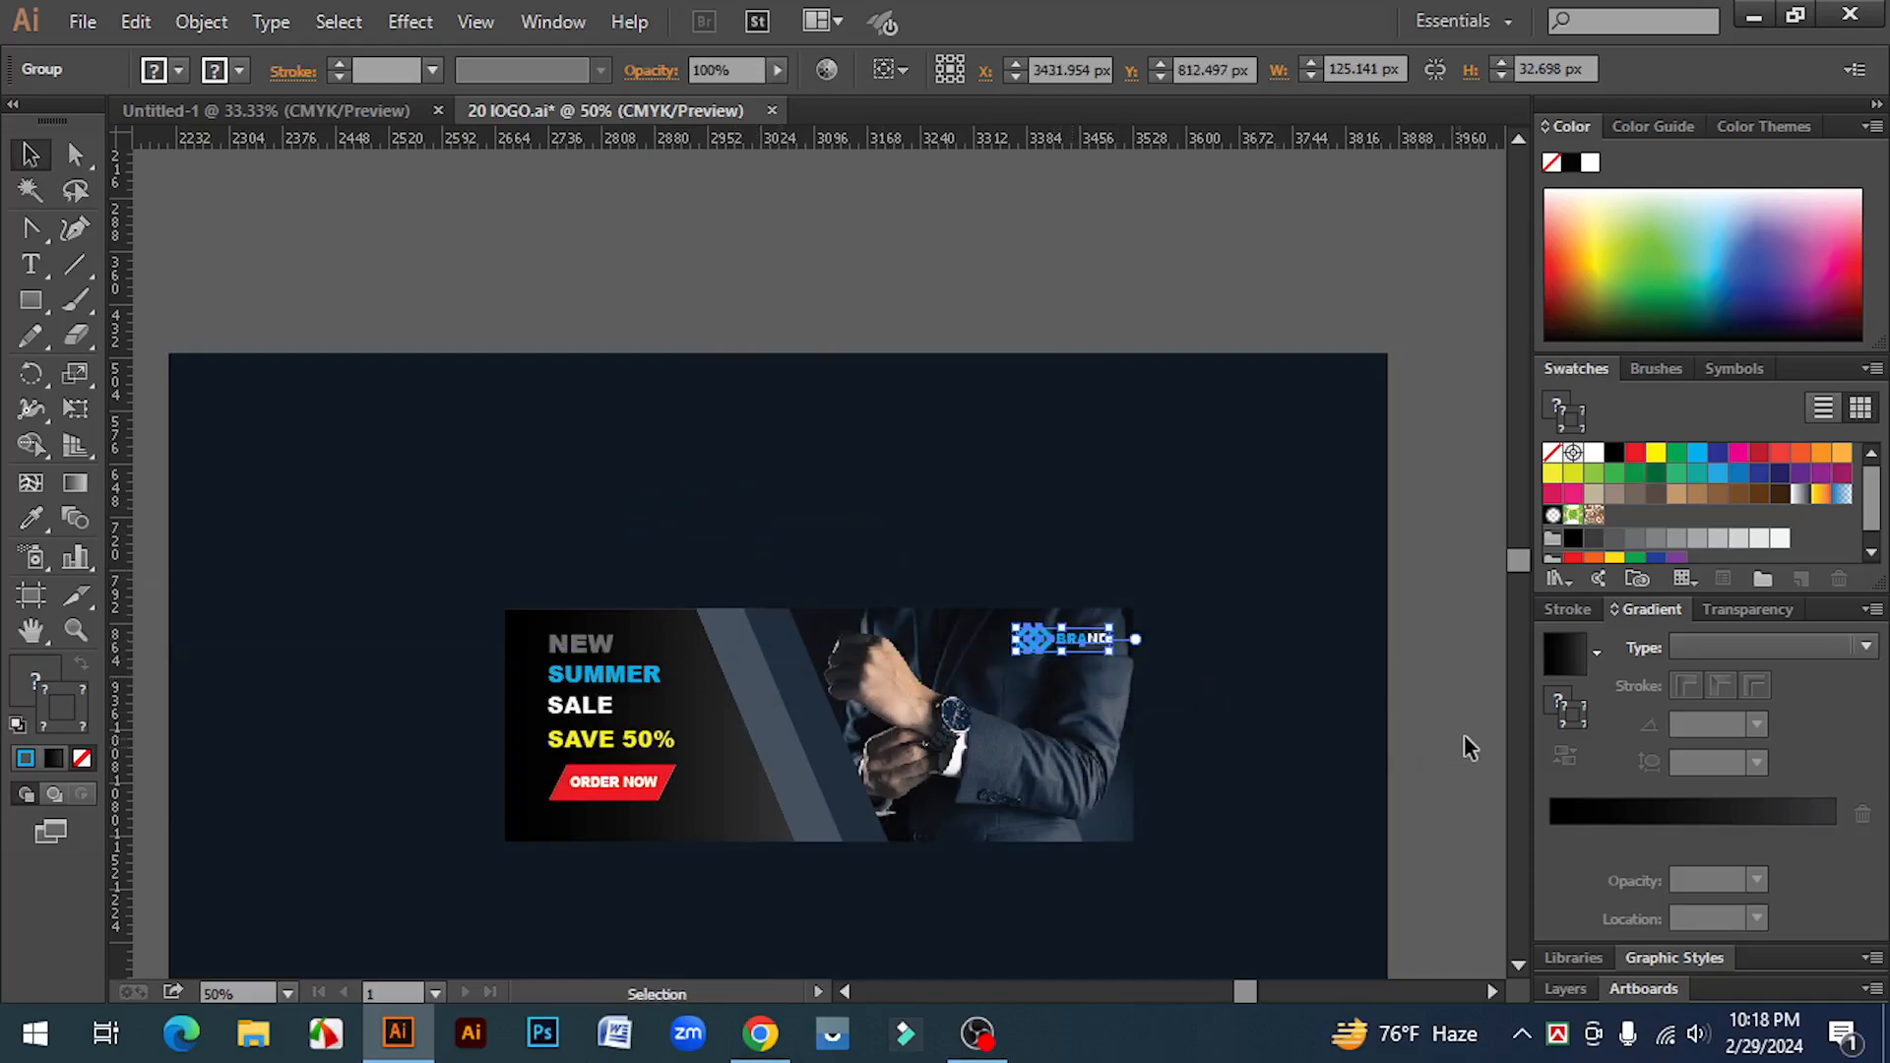
pyautogui.click(1465, 729)
# Step: Ungroup the logo and reduce the diamonds' stroke weight to 4 pt
pyautogui.keyDown('ctrl'); pyautogui.click(925, 681); pyautogui.keyUp('ctrl')
pyautogui.keyDown('ctrl'); pyautogui.click(920, 600); pyautogui.keyUp('ctrl')
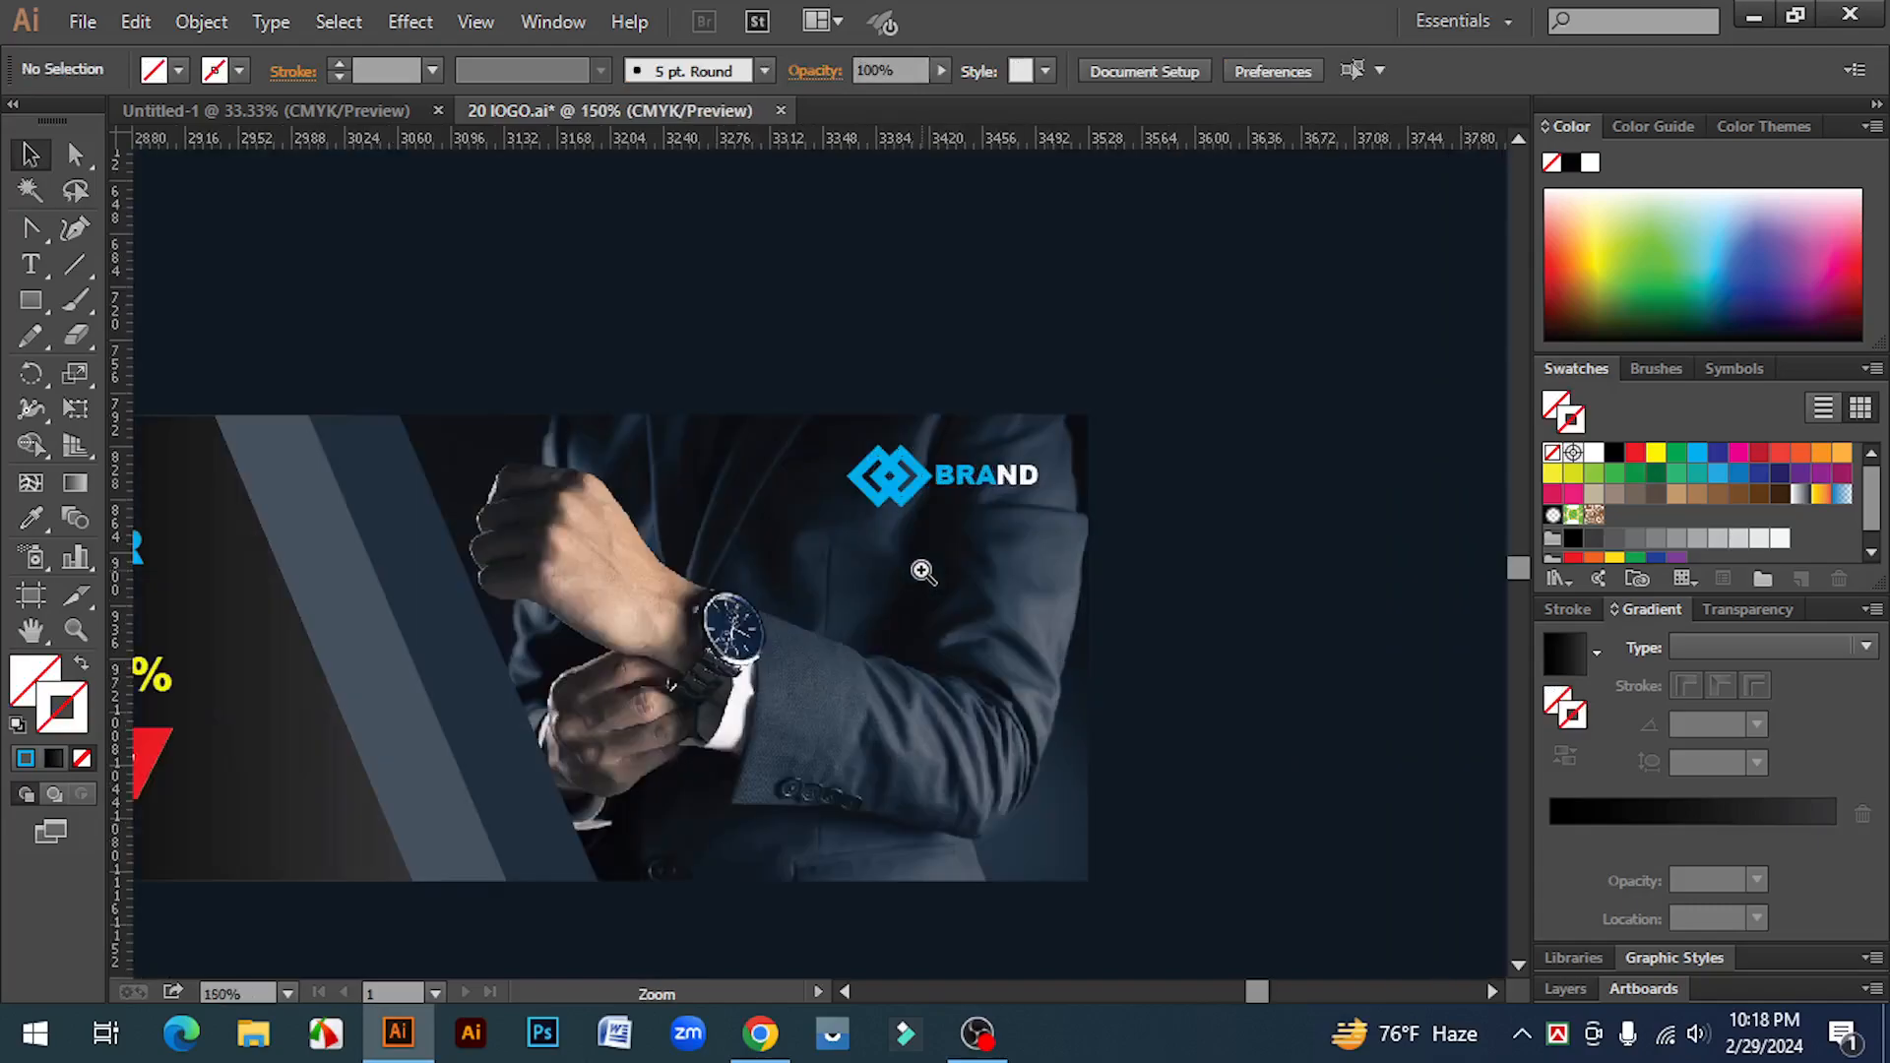
pyautogui.keyDown('ctrl'); pyautogui.click(919, 561); pyautogui.keyUp('ctrl')
pyautogui.click(779, 408)
pyautogui.rightClick(779, 408)
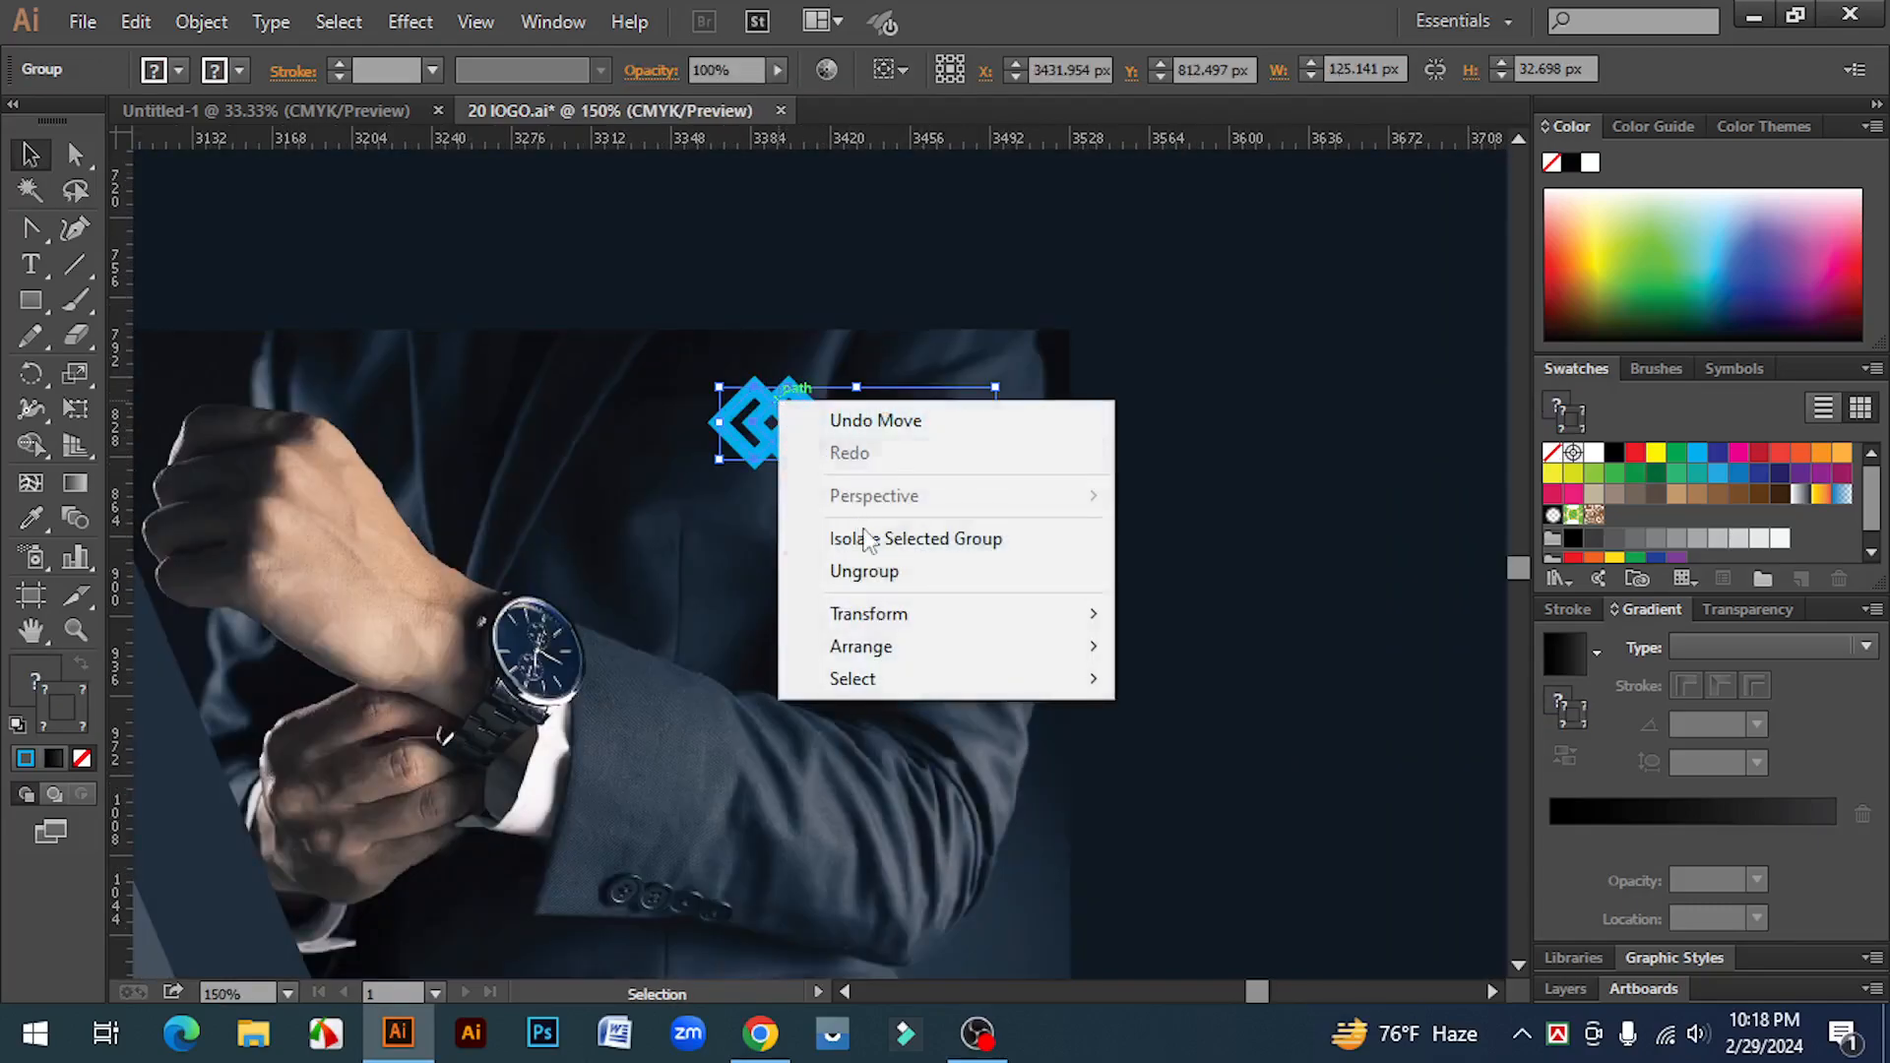
pyautogui.click(894, 573)
pyautogui.click(1277, 519)
pyautogui.moveTo(775, 399); pyautogui.dragTo(719, 431)
pyautogui.click(338, 77)
pyautogui.click(337, 77)
pyautogui.click(338, 77)
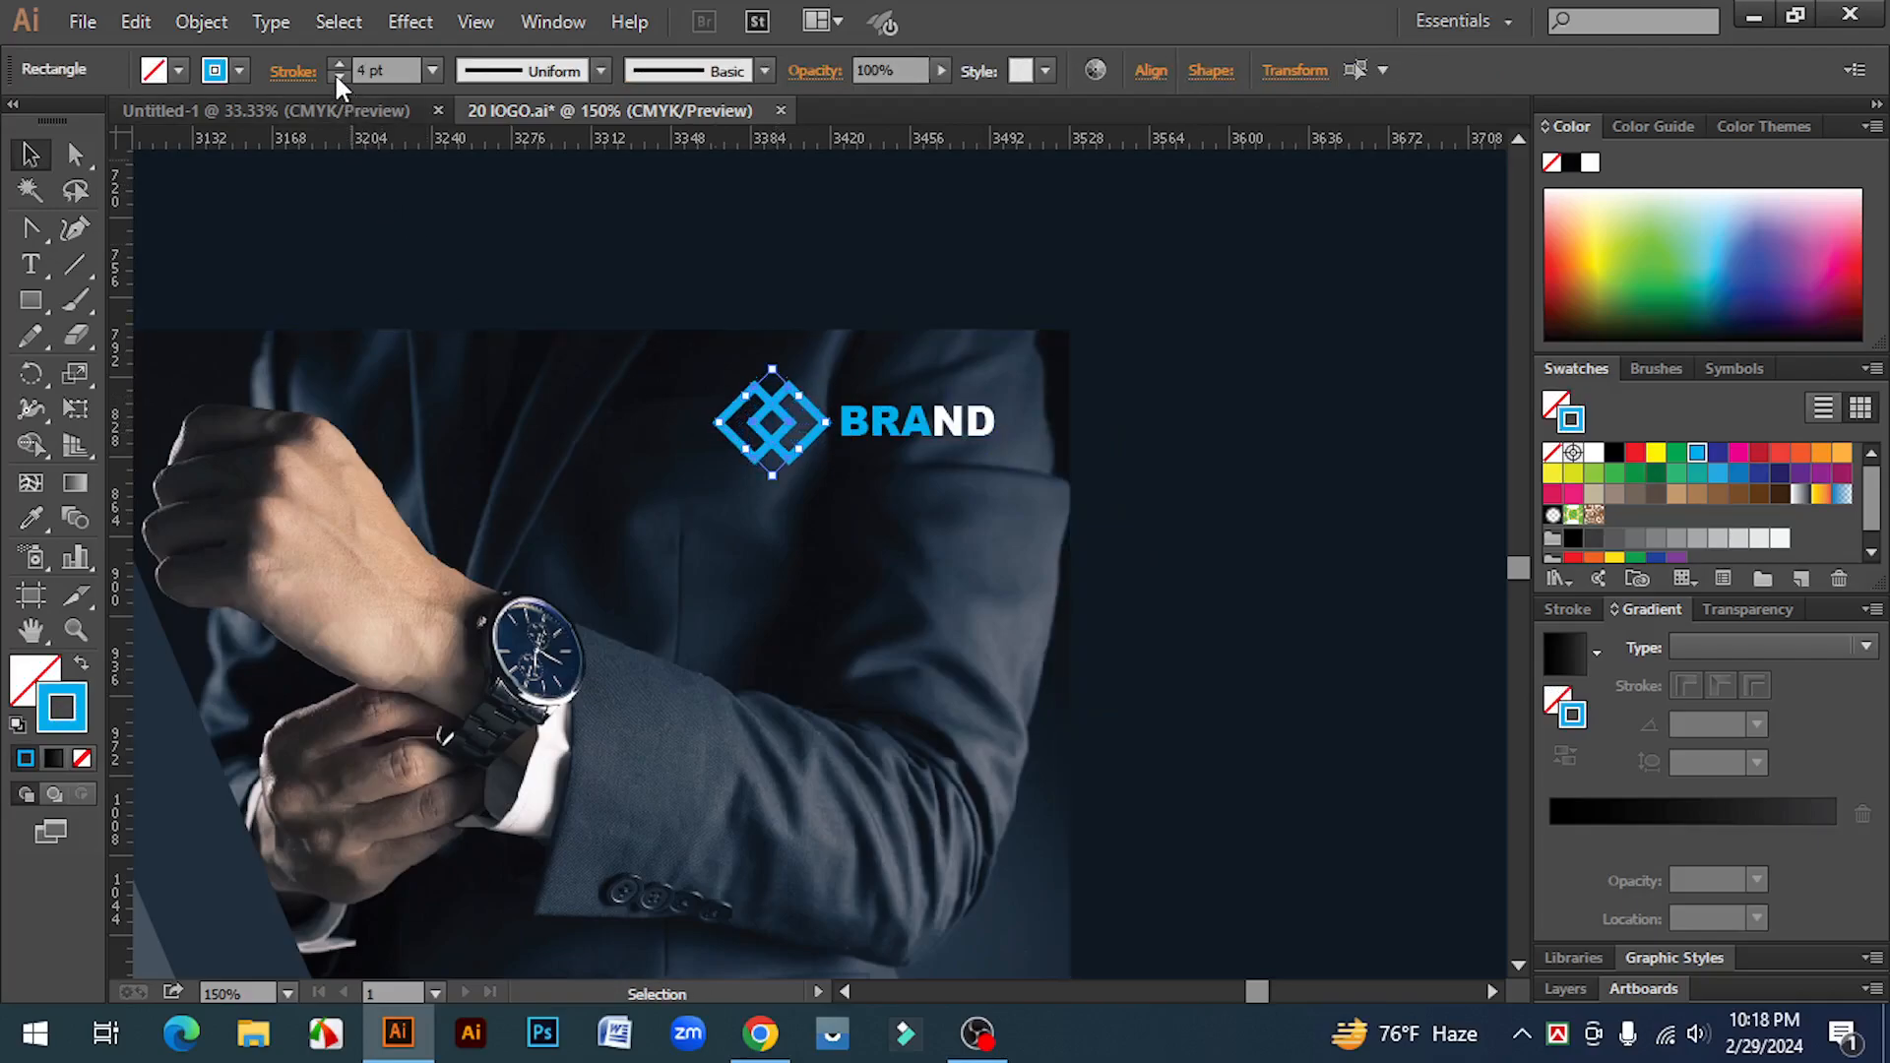
pyautogui.click(1306, 388)
# Step: Review the finished banner and its text and shape elements
pyautogui.hotkey('ctrl', '1')
pyautogui.moveTo(1216, 657); pyautogui.dragTo(1384, 625)
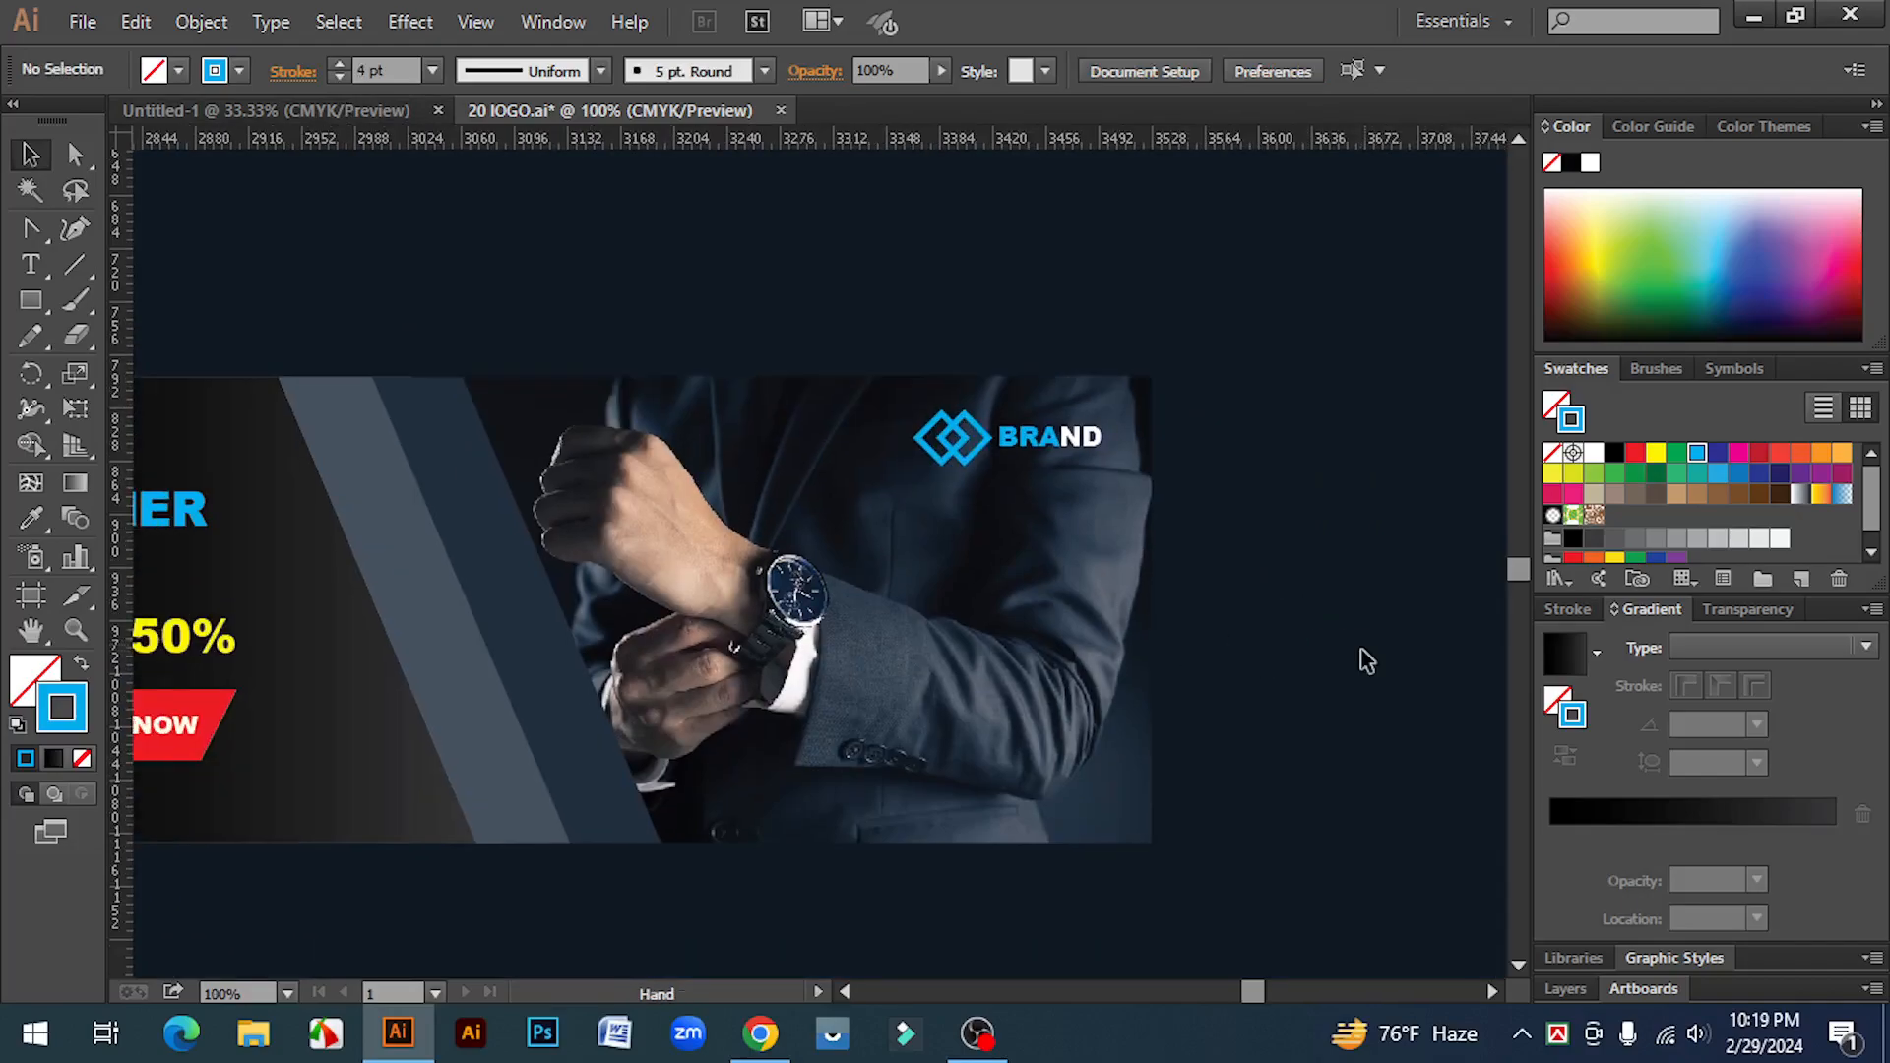
pyautogui.hotkey('ctrl', '-')
pyautogui.moveTo(1242, 690); pyautogui.dragTo(1152, 658)
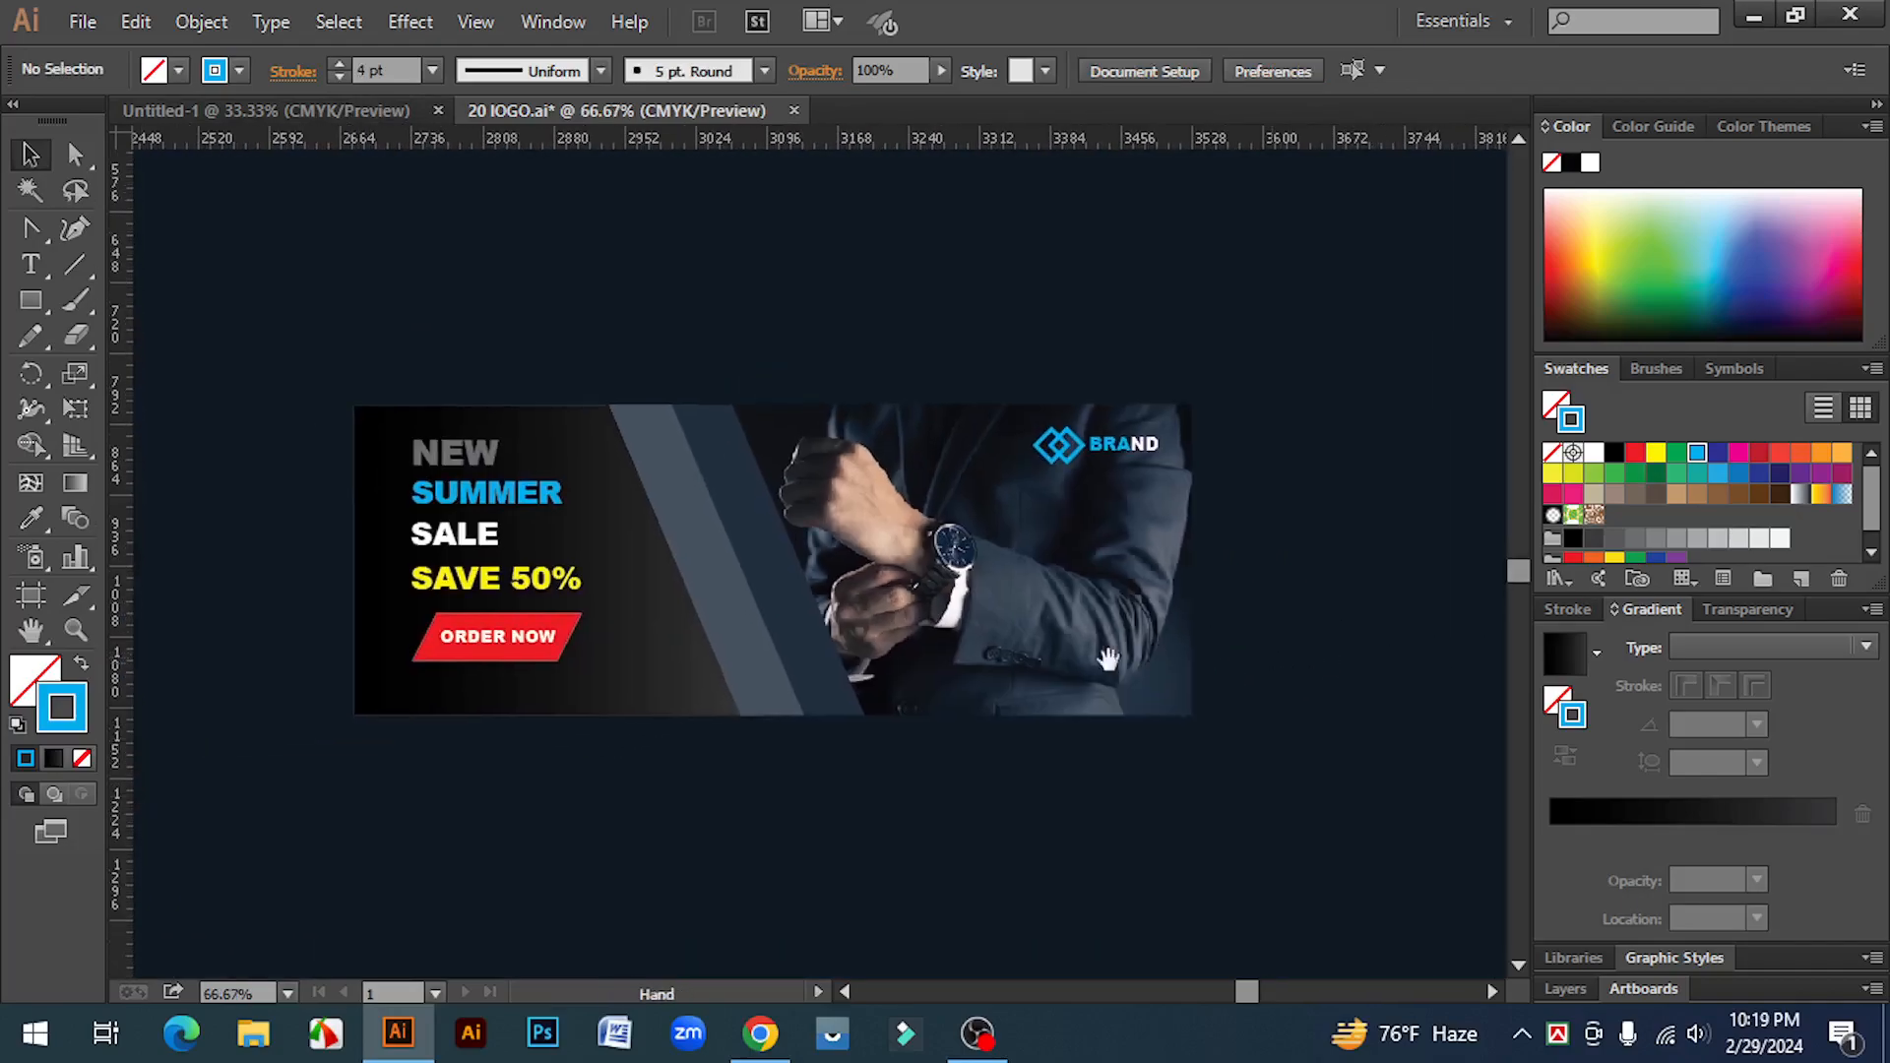
pyautogui.keyDown('ctrl'); pyautogui.click(796, 573); pyautogui.keyUp('ctrl')
pyautogui.moveTo(997, 844); pyautogui.dragTo(1015, 846)
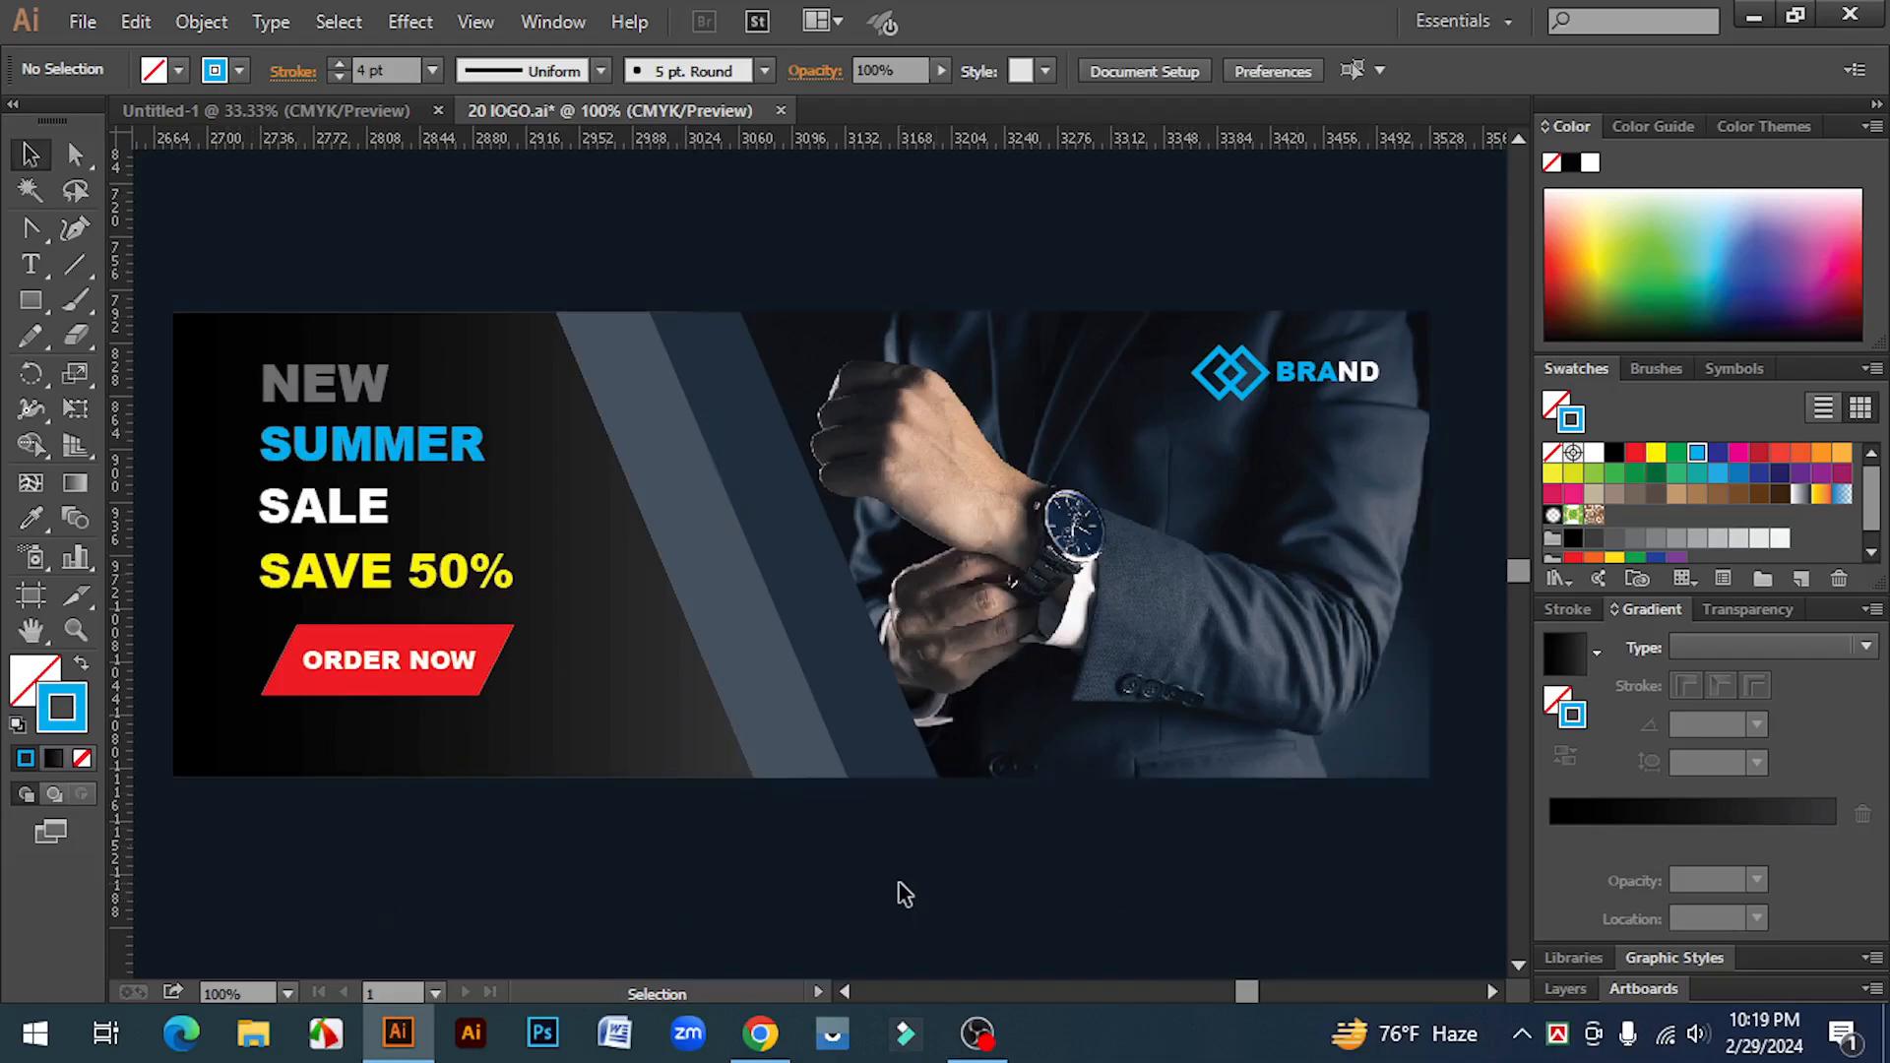
pyautogui.click(315, 392)
pyautogui.click(418, 261)
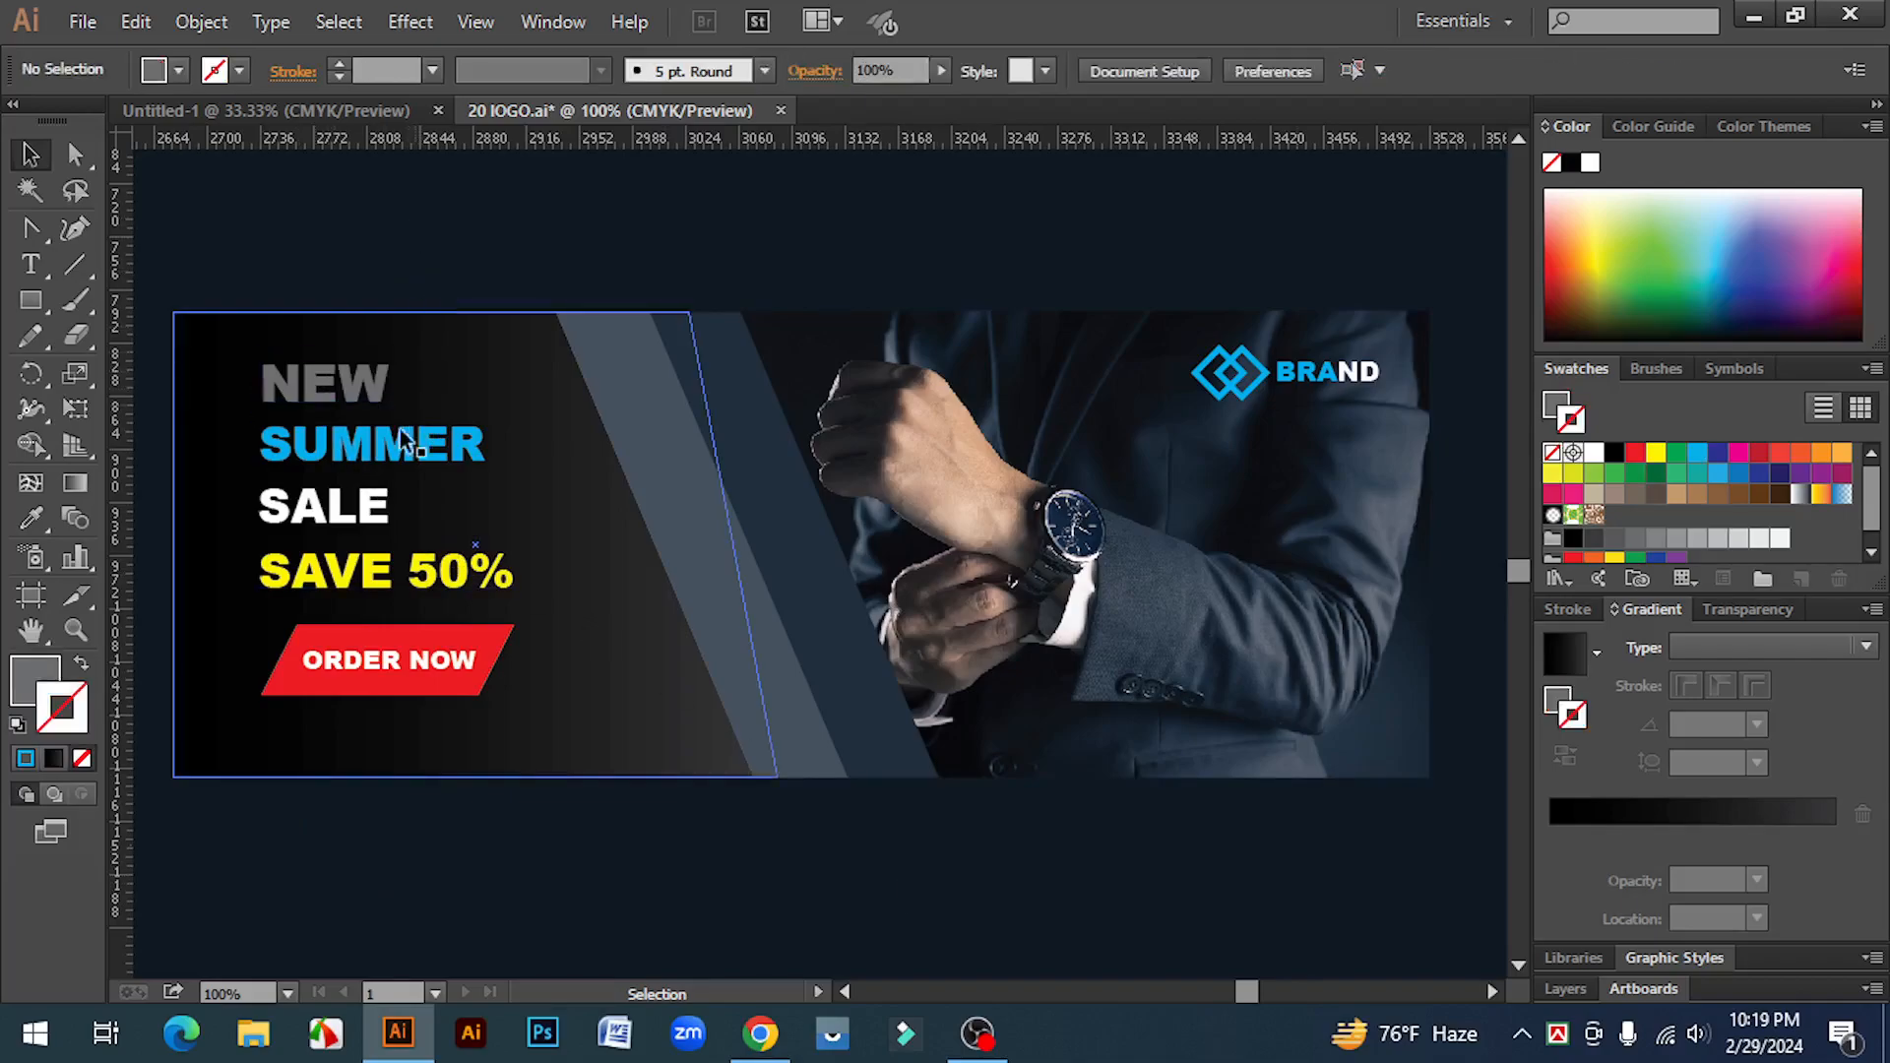
pyautogui.click(389, 450)
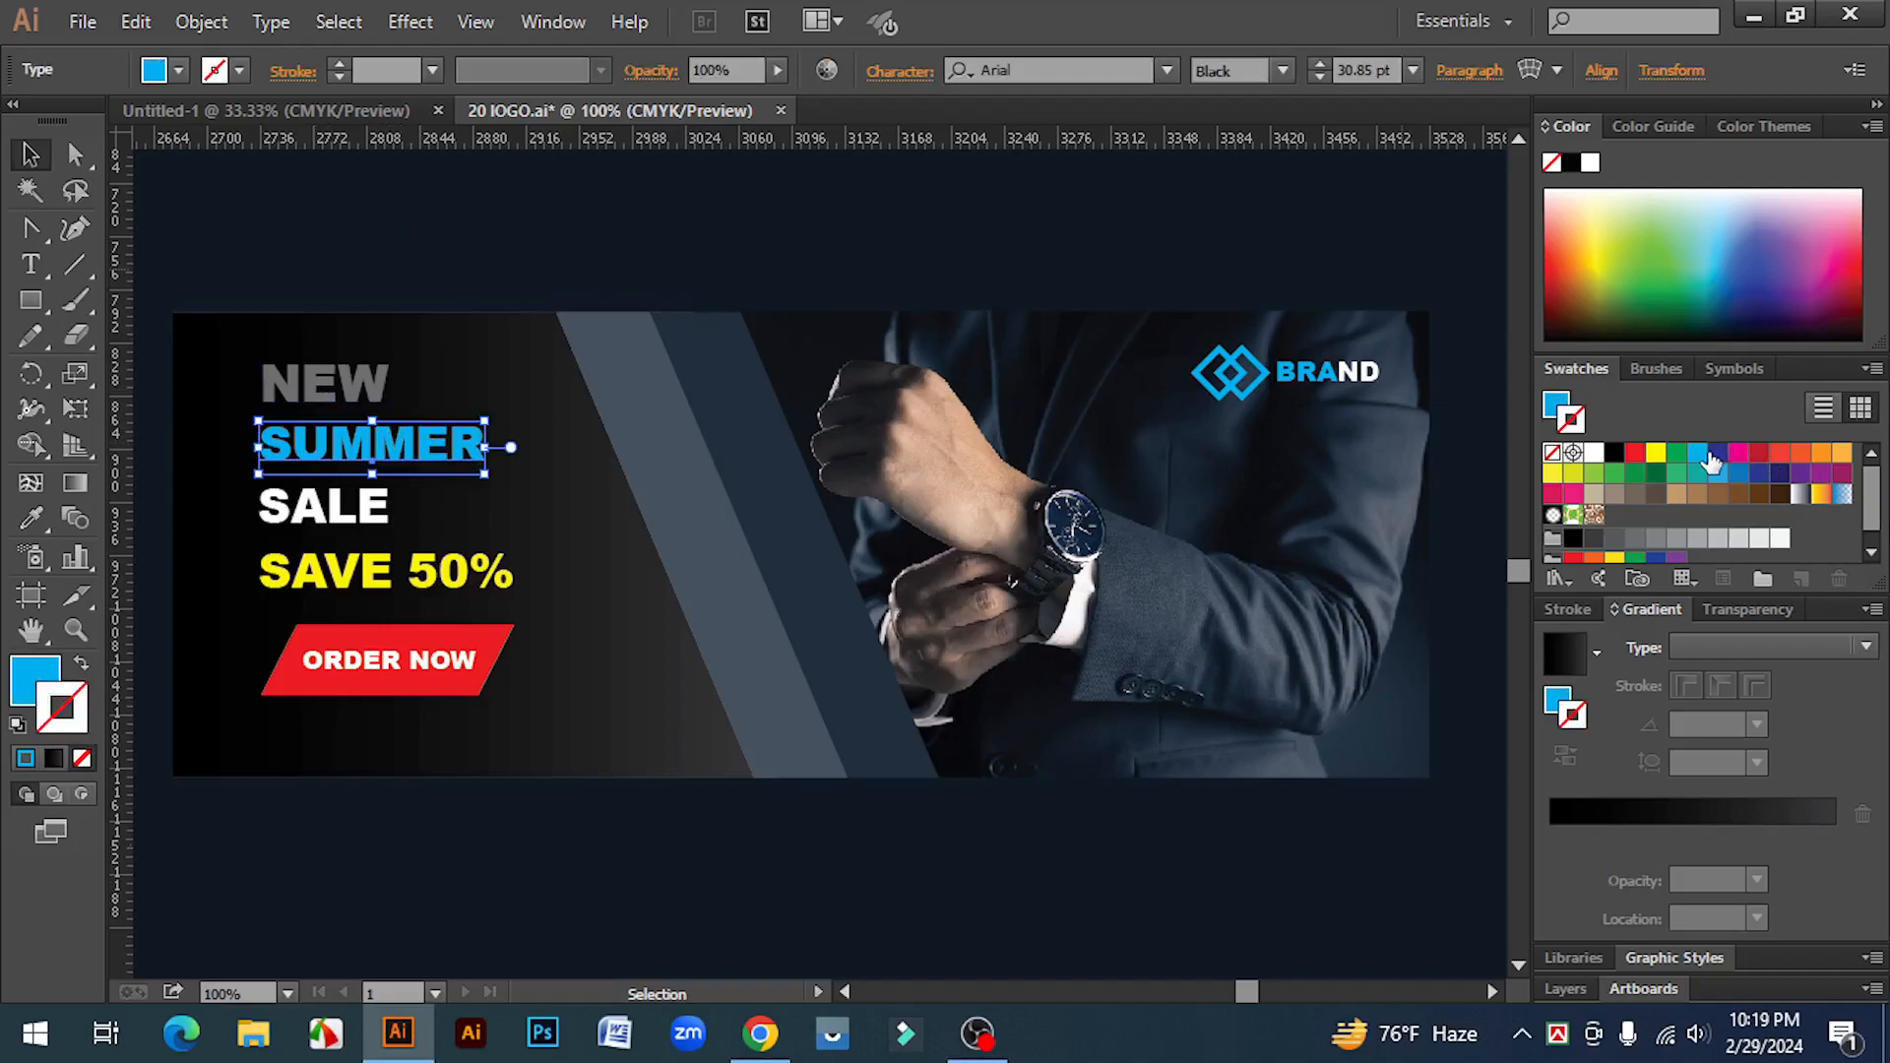
pyautogui.click(296, 520)
pyautogui.click(375, 918)
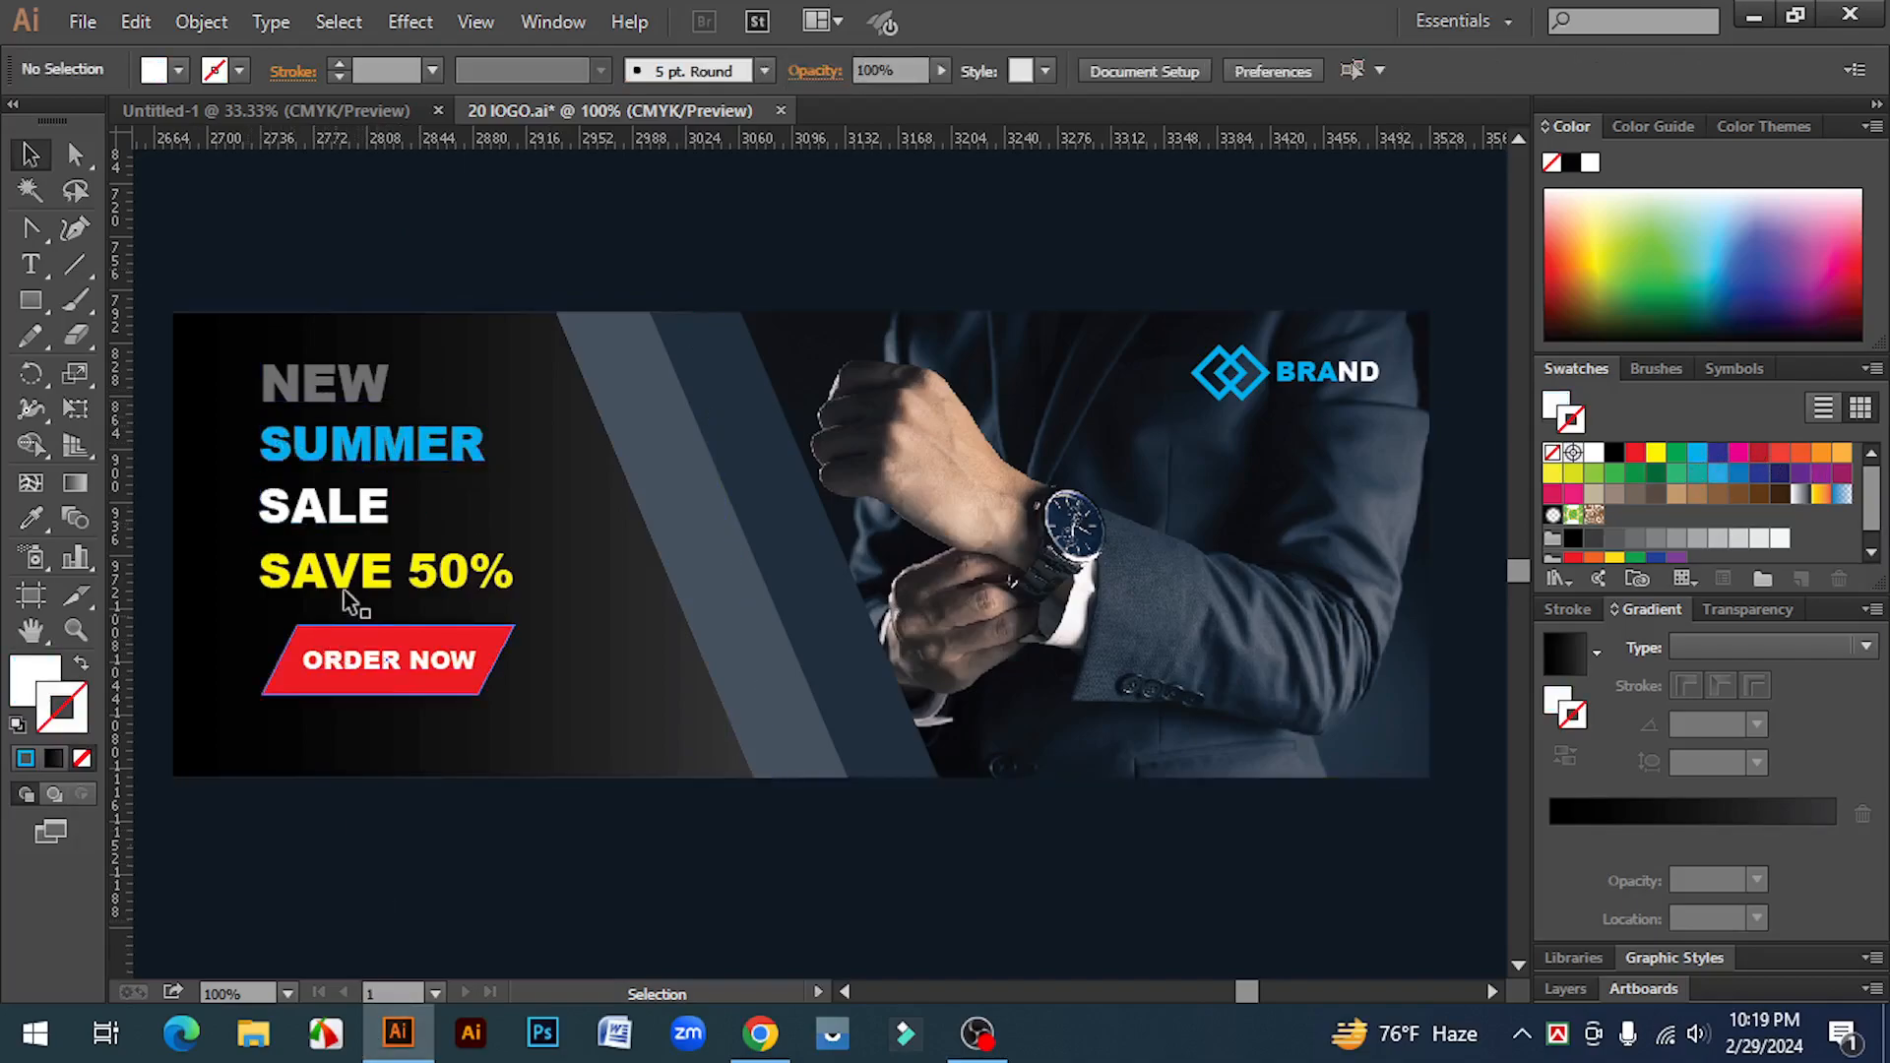
pyautogui.click(350, 587)
pyautogui.click(462, 847)
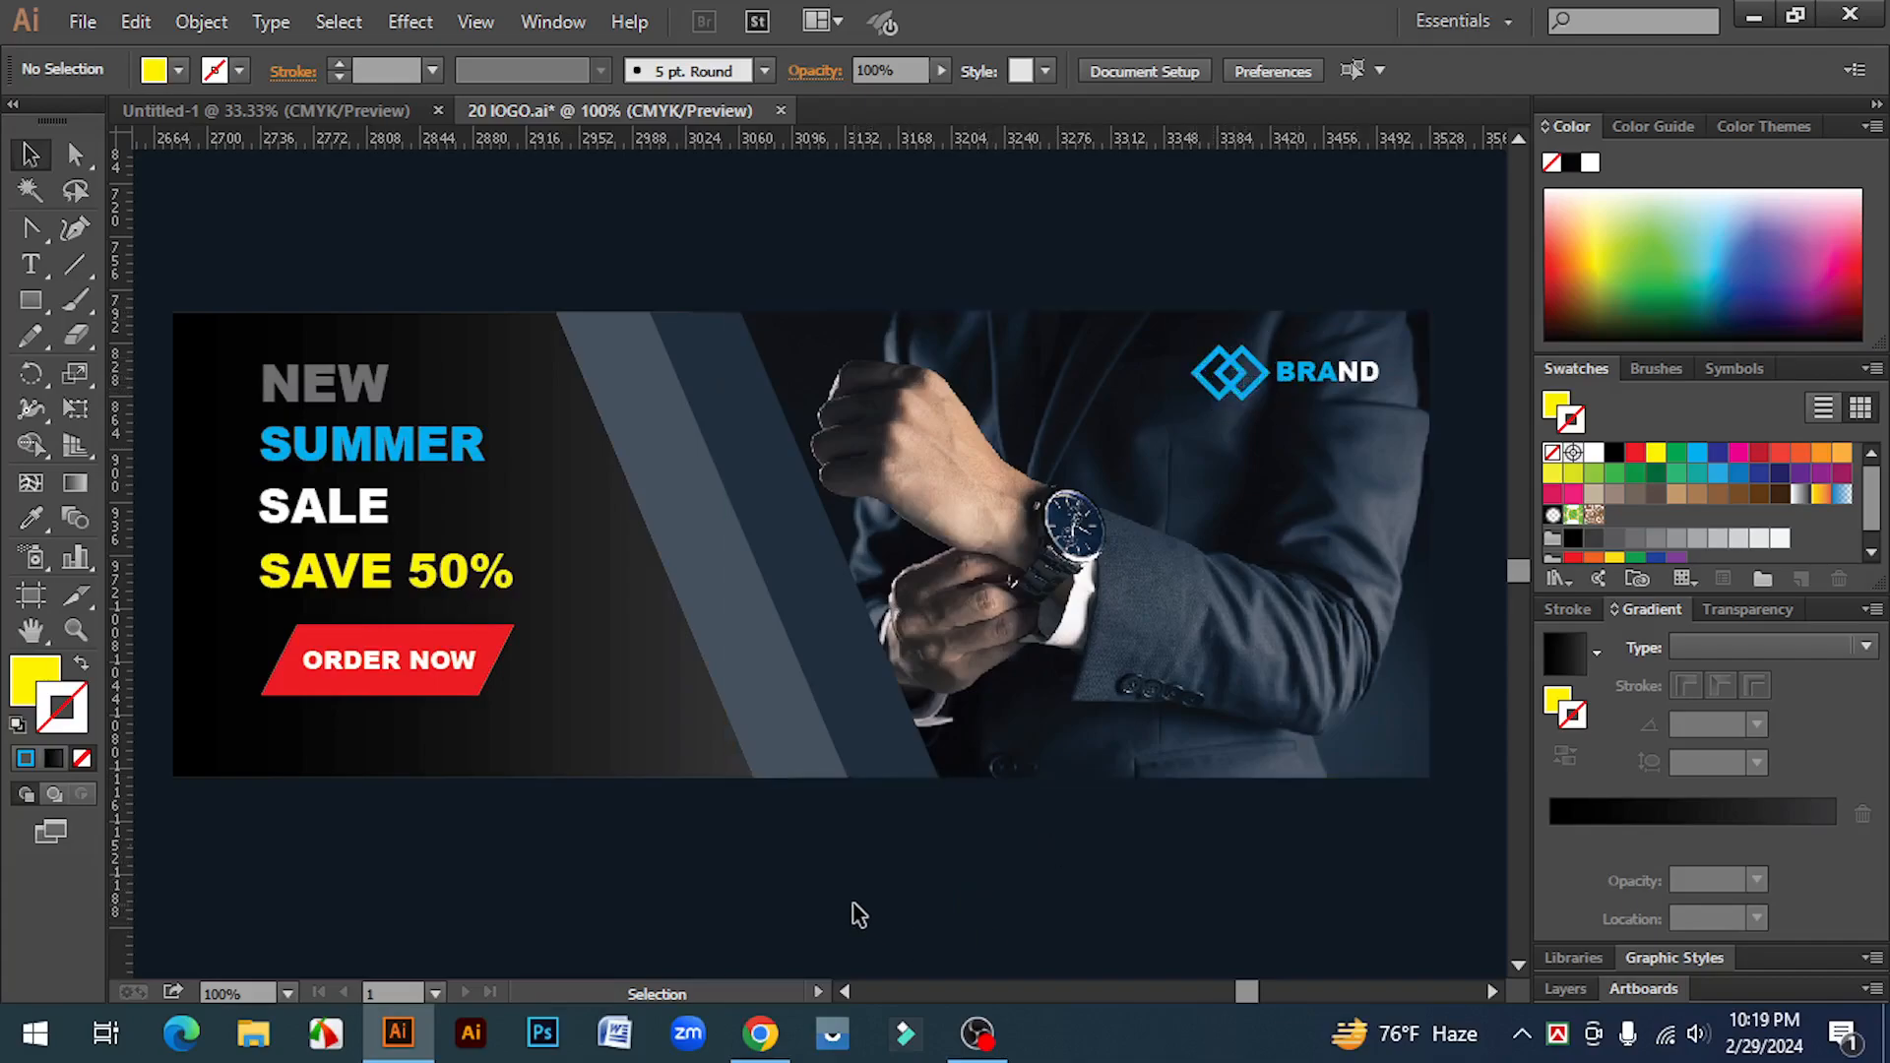
pyautogui.scroll(1, 859, 916)
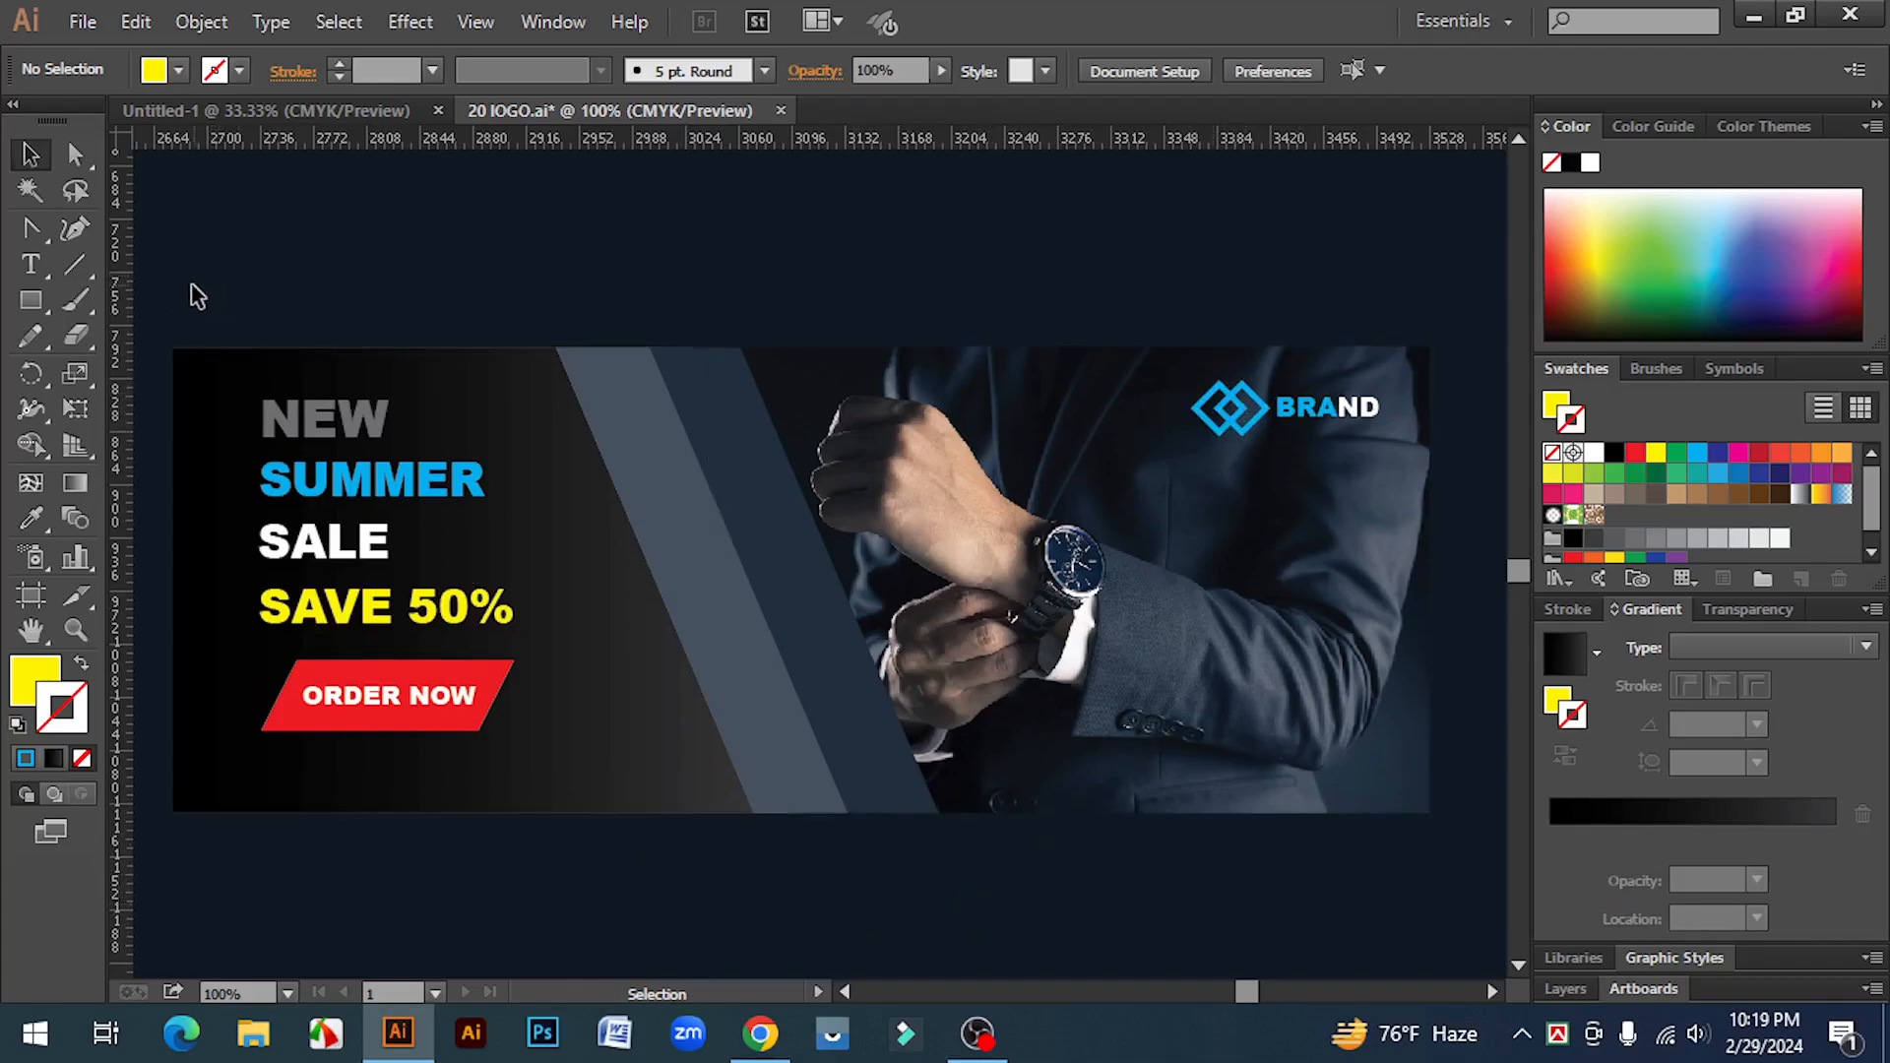
pyautogui.moveTo(173, 292); pyautogui.dragTo(1393, 858)
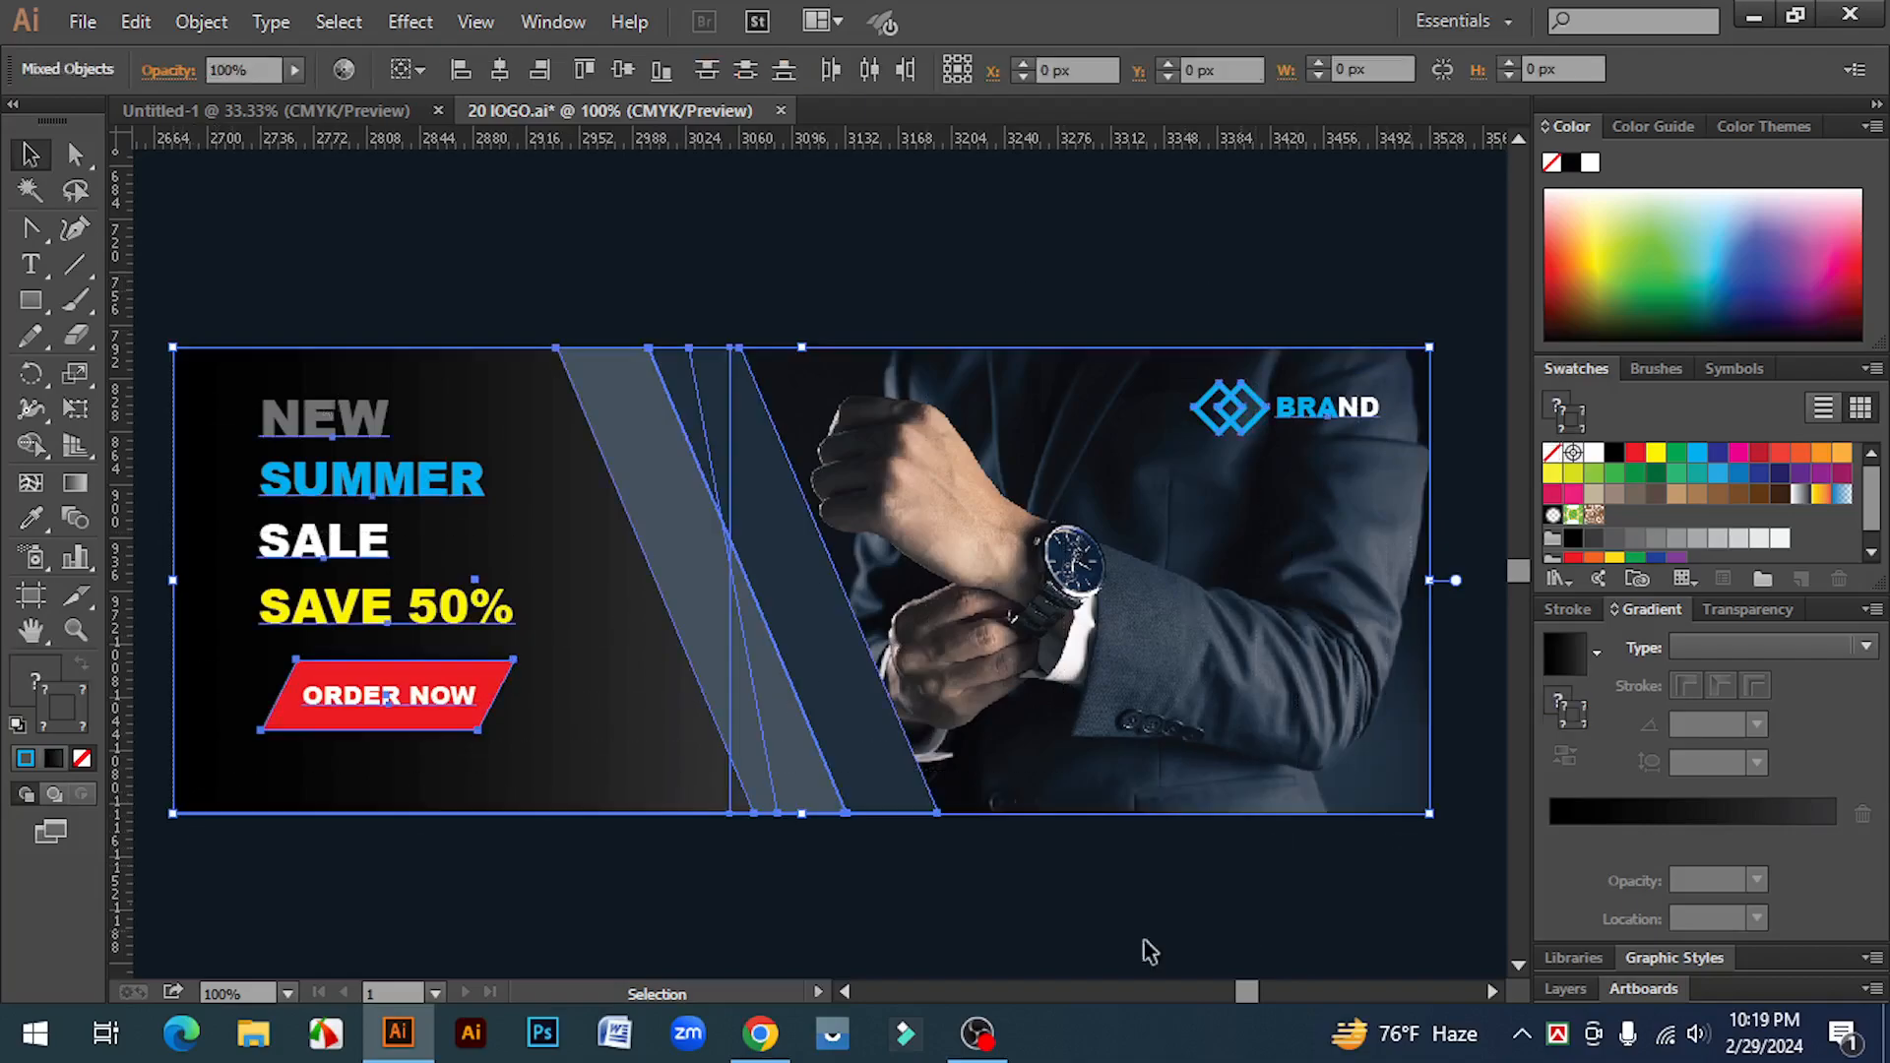
pyautogui.click(880, 915)
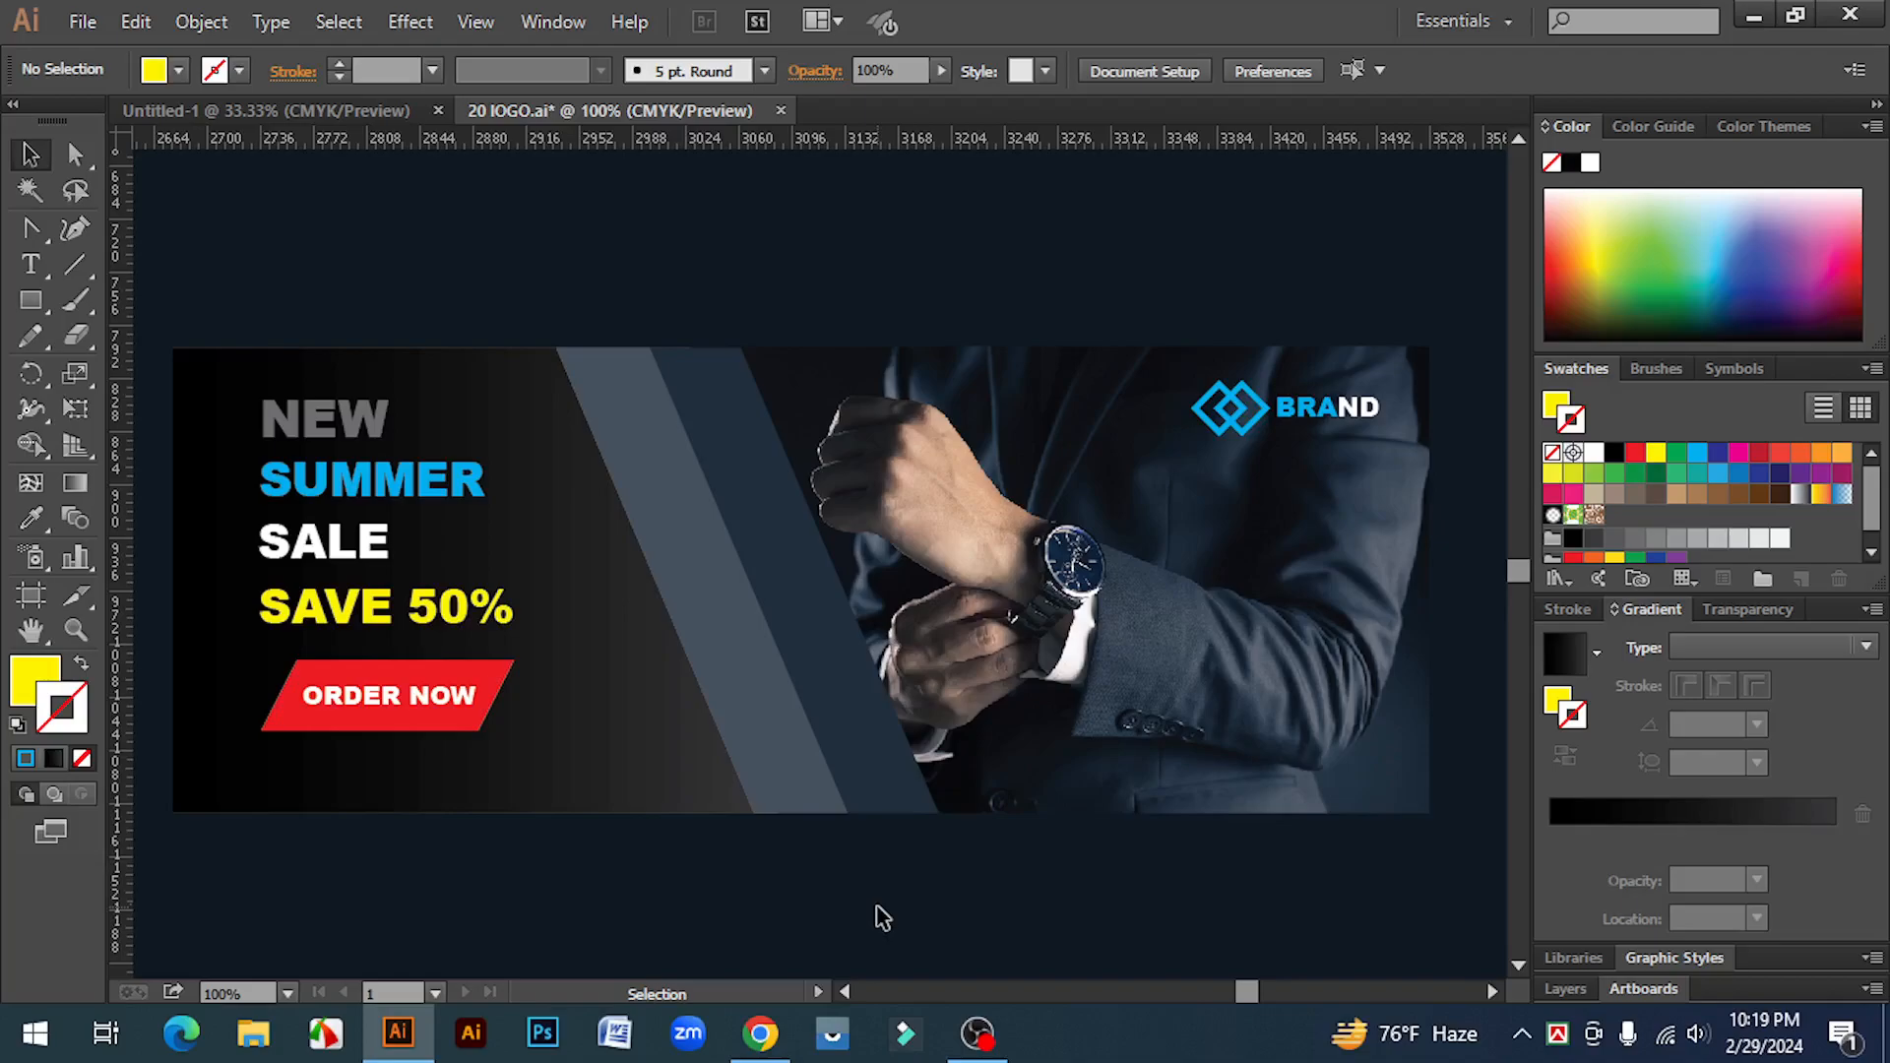
pyautogui.moveTo(188, 292); pyautogui.dragTo(1400, 862)
pyautogui.click(1326, 907)
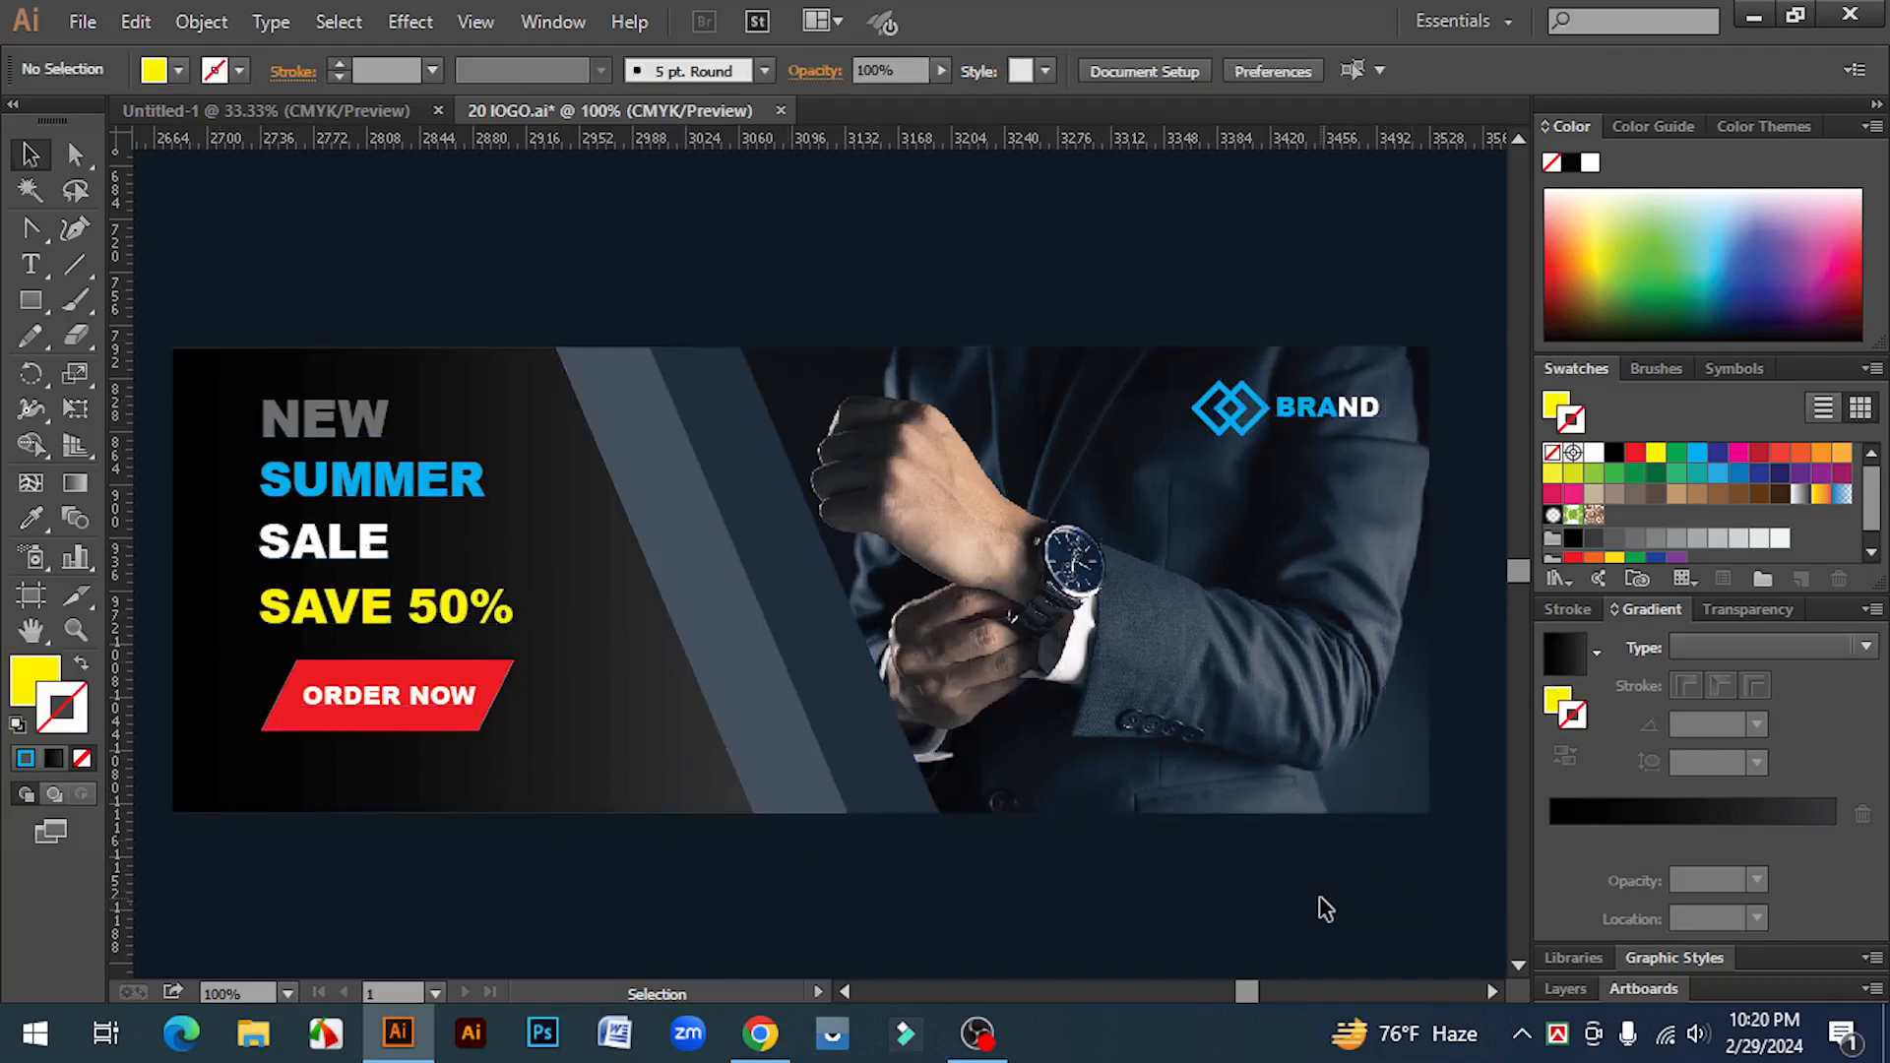